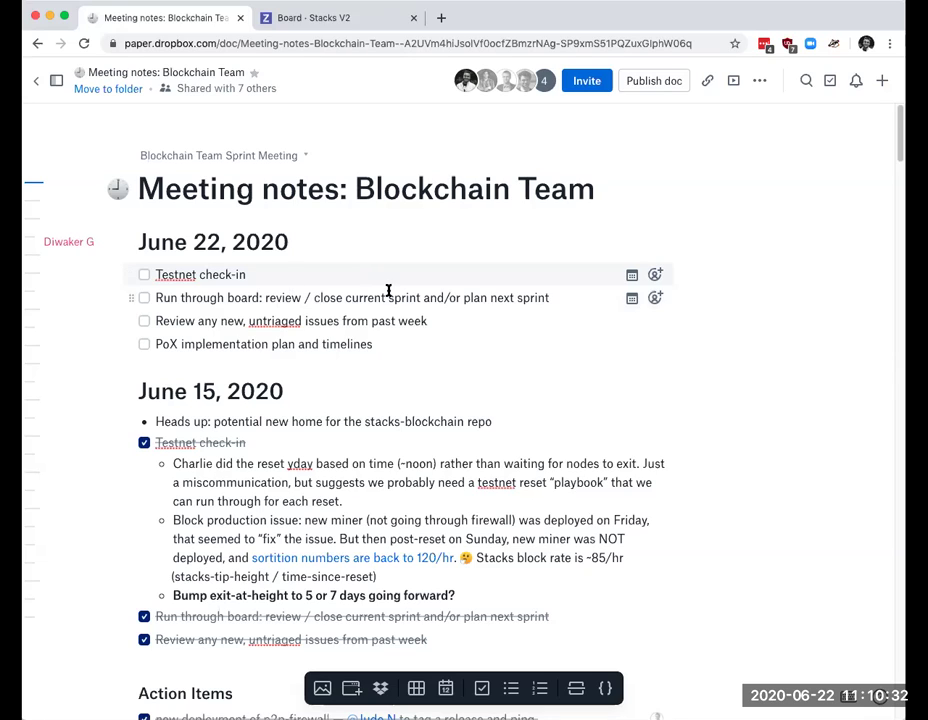
# Step: Mark the Testnet check-in item as done in the meeting notes
pyautogui.click(143, 274)
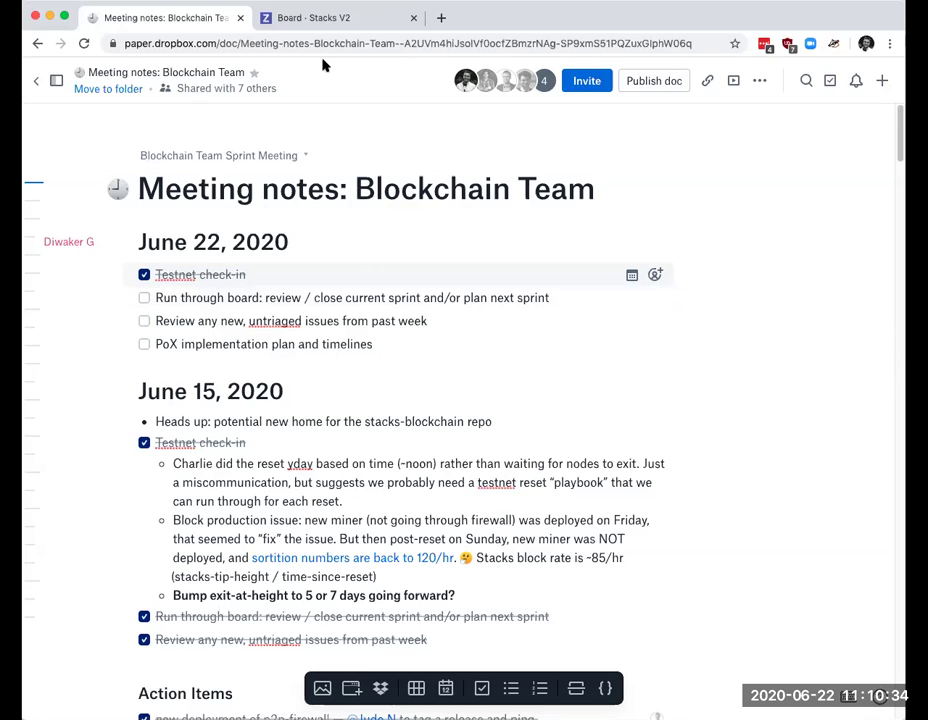
pyautogui.click(345, 28)
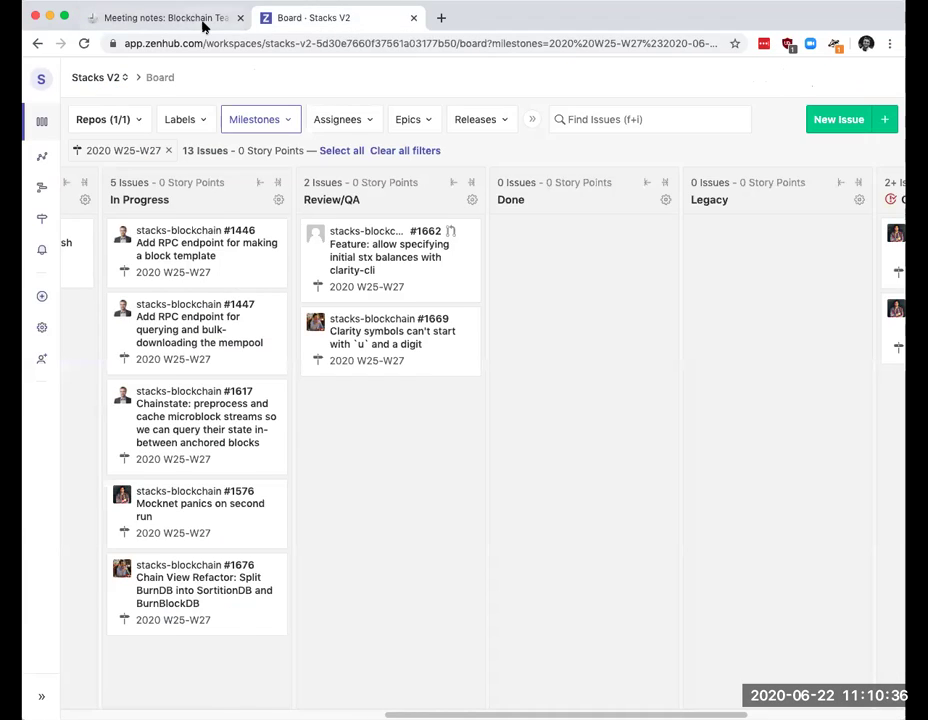
pyautogui.click(235, 19)
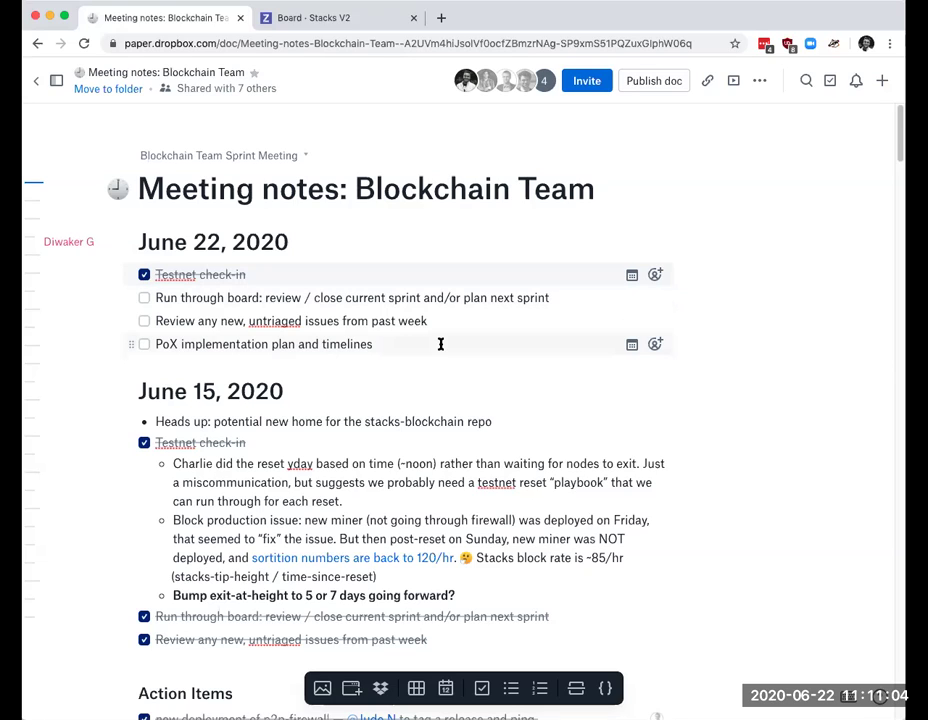
# Step: Return to the Stacks V2 board and scroll left until the Backlog column shows
pyautogui.click(323, 19)
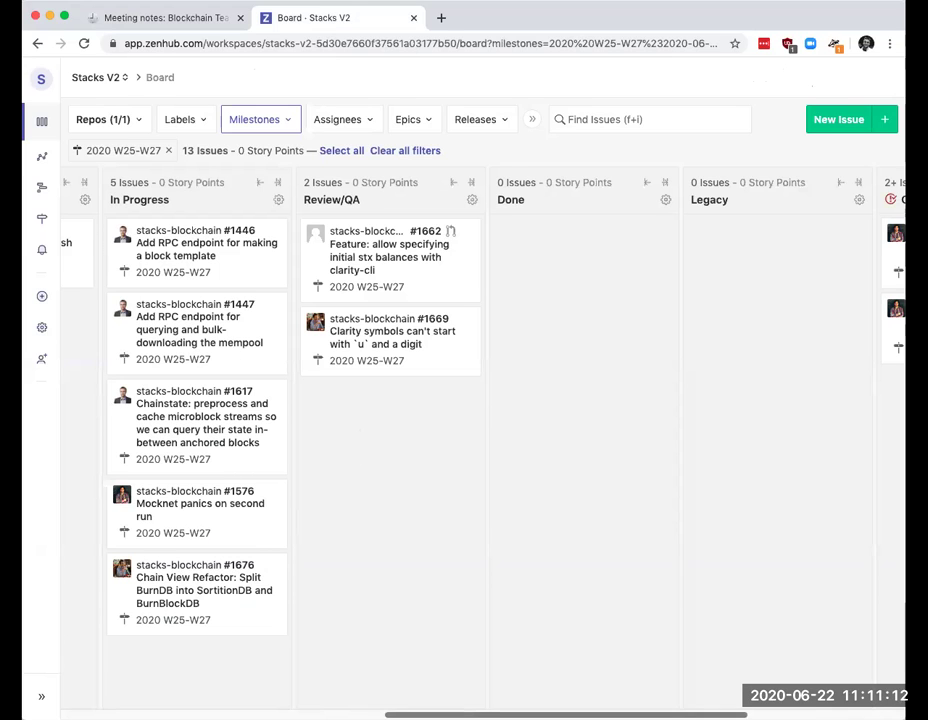
pyautogui.hscroll(-3, 352, 697)
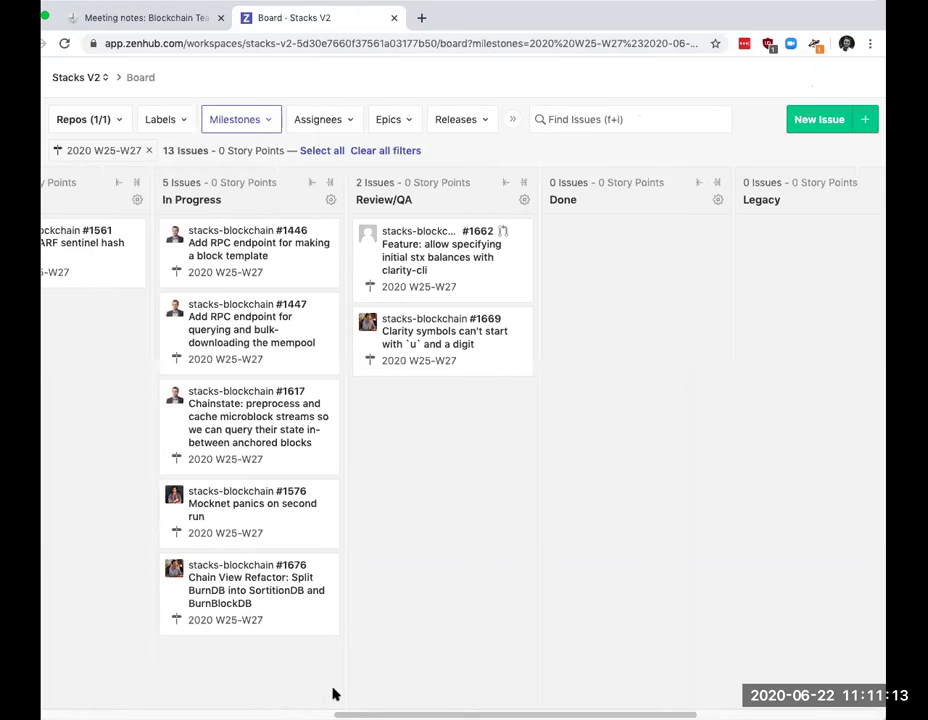
pyautogui.hscroll(-5, 348, 691)
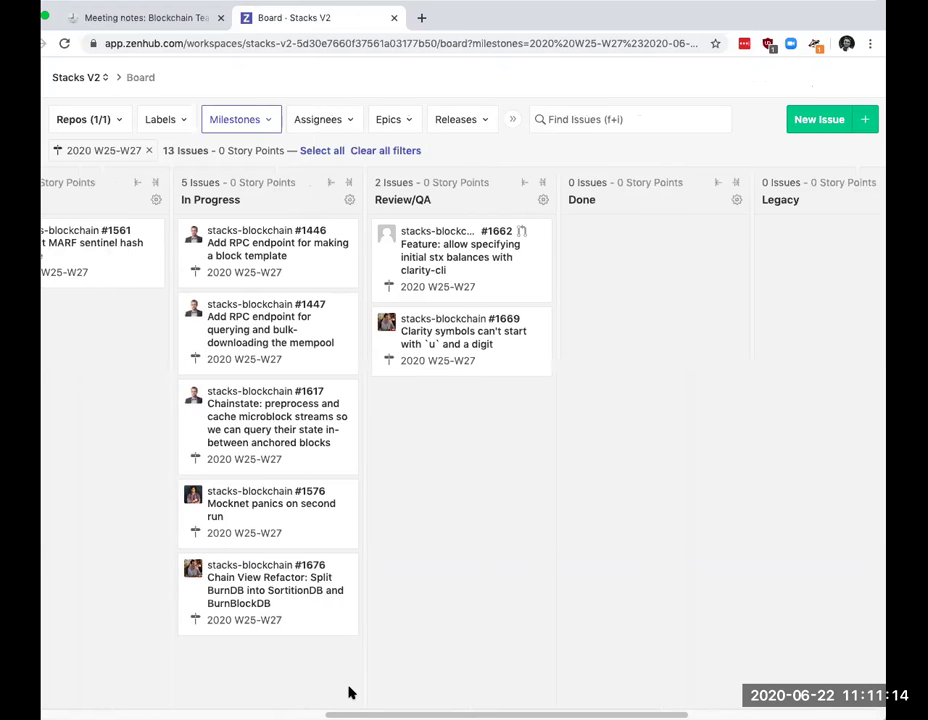
pyautogui.click(524, 262)
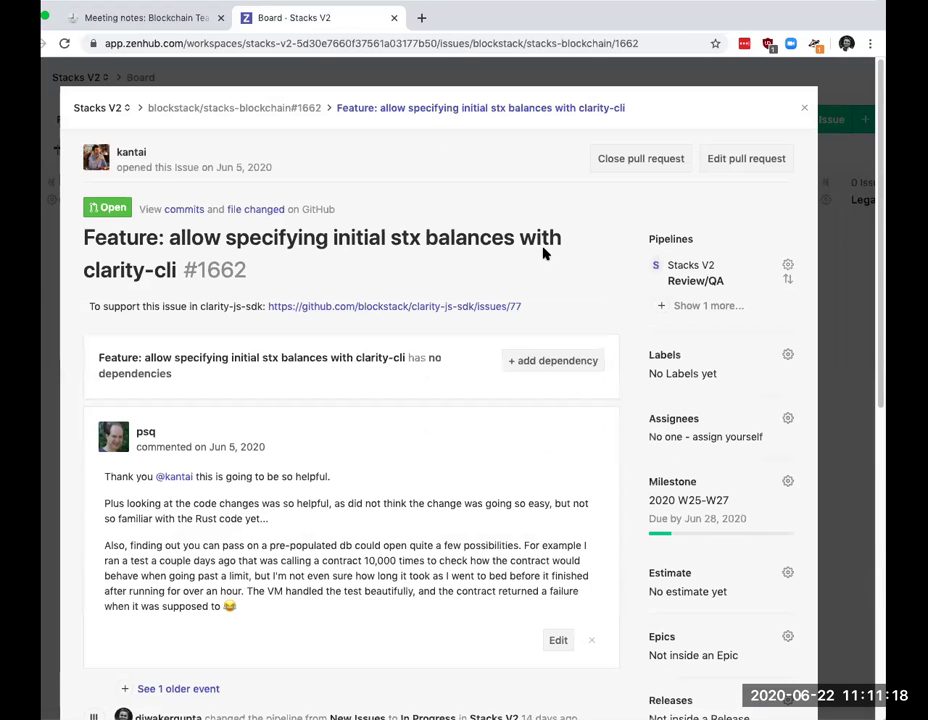
pyautogui.scroll(-1, 405, 421)
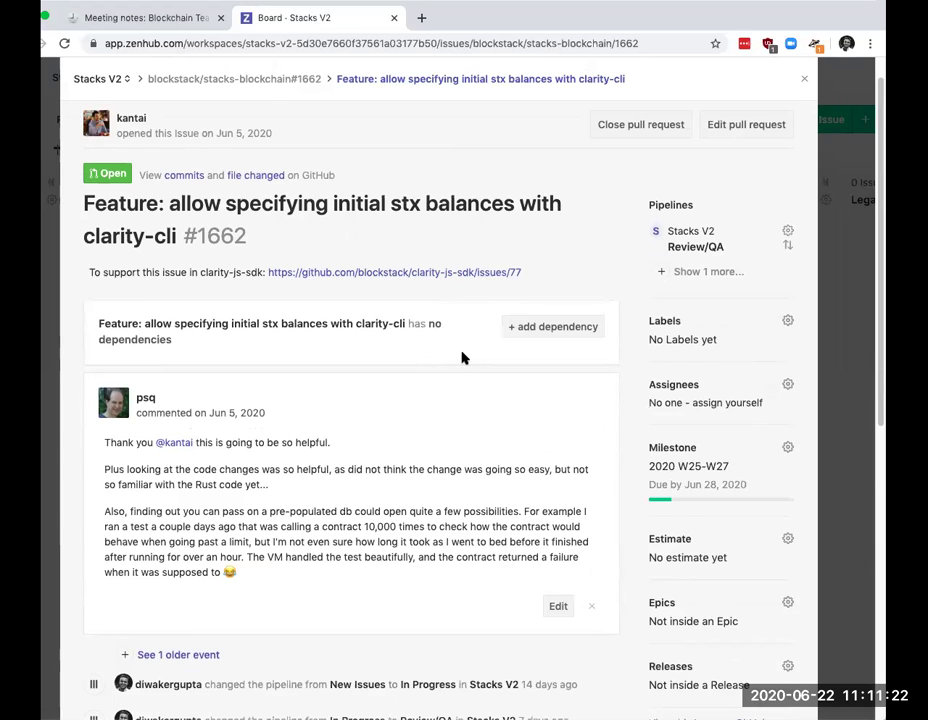
pyautogui.scroll(-5, 462, 358)
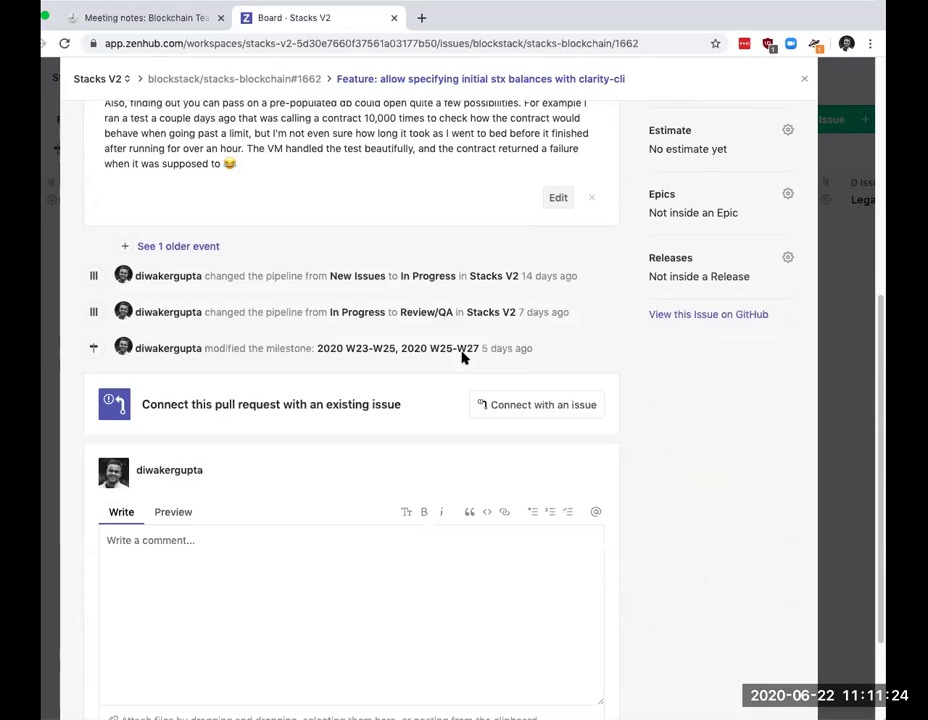
pyautogui.scroll(5, 463, 357)
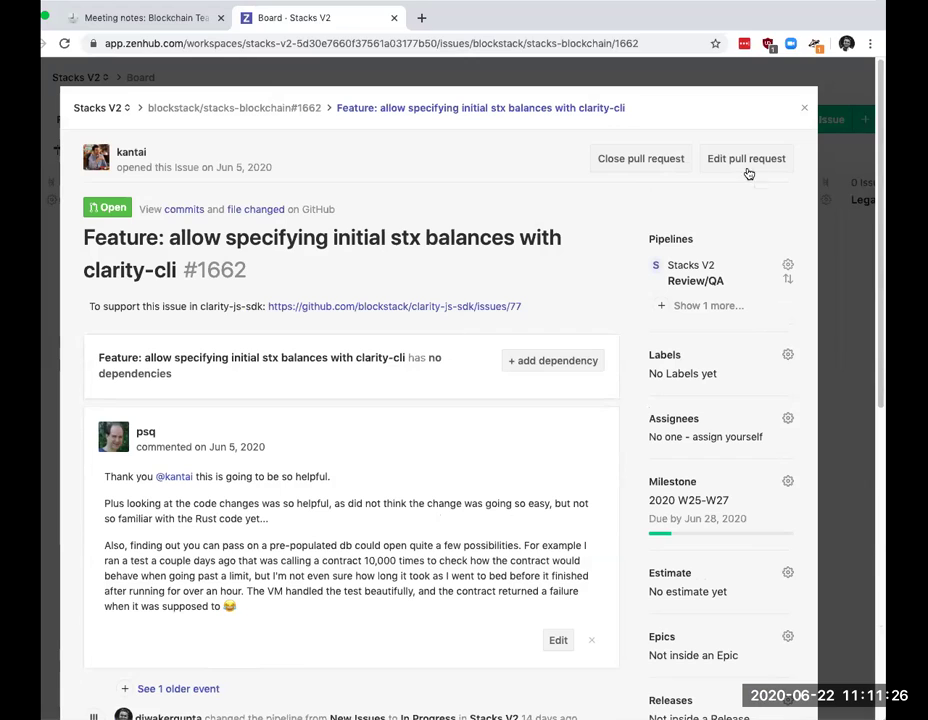
pyautogui.click(806, 111)
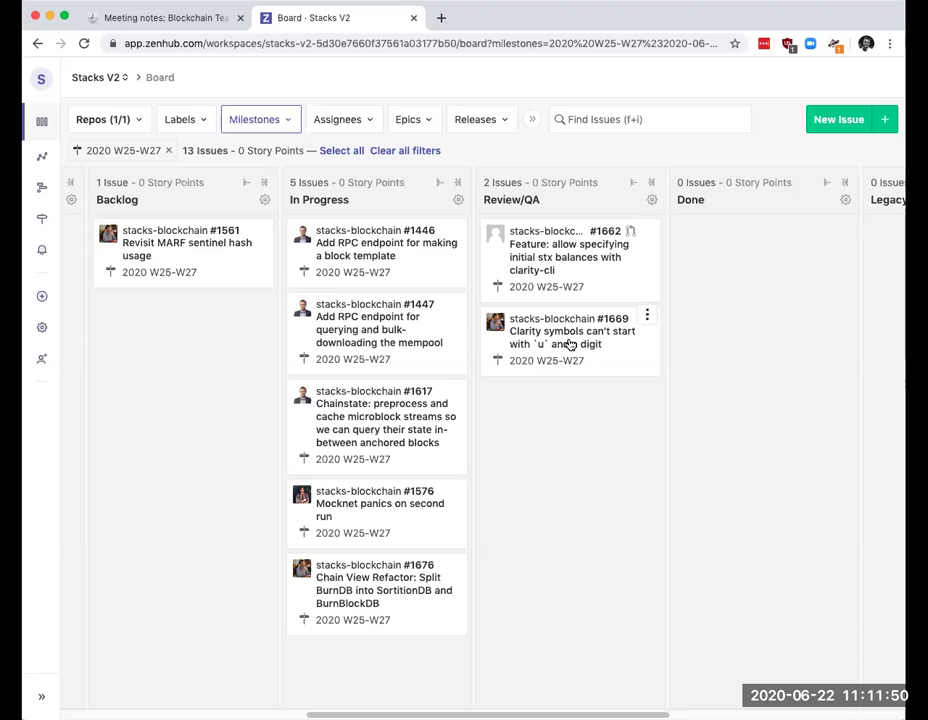
pyautogui.click(570, 345)
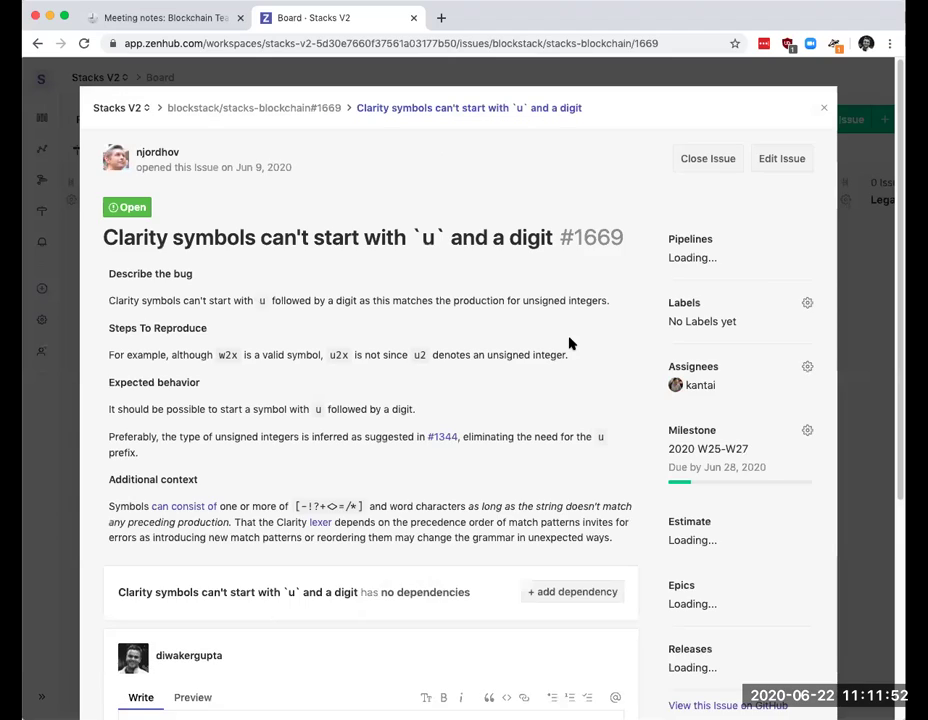
pyautogui.scroll(-5, 463, 371)
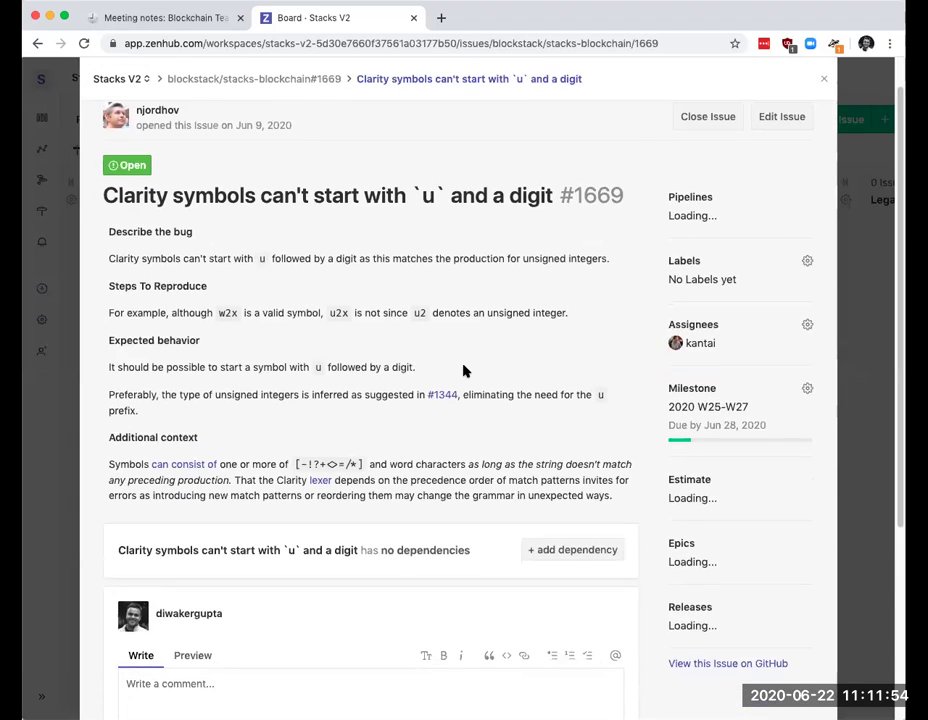
pyautogui.scroll(-5, 463, 371)
pyautogui.scroll(-10, 463, 371)
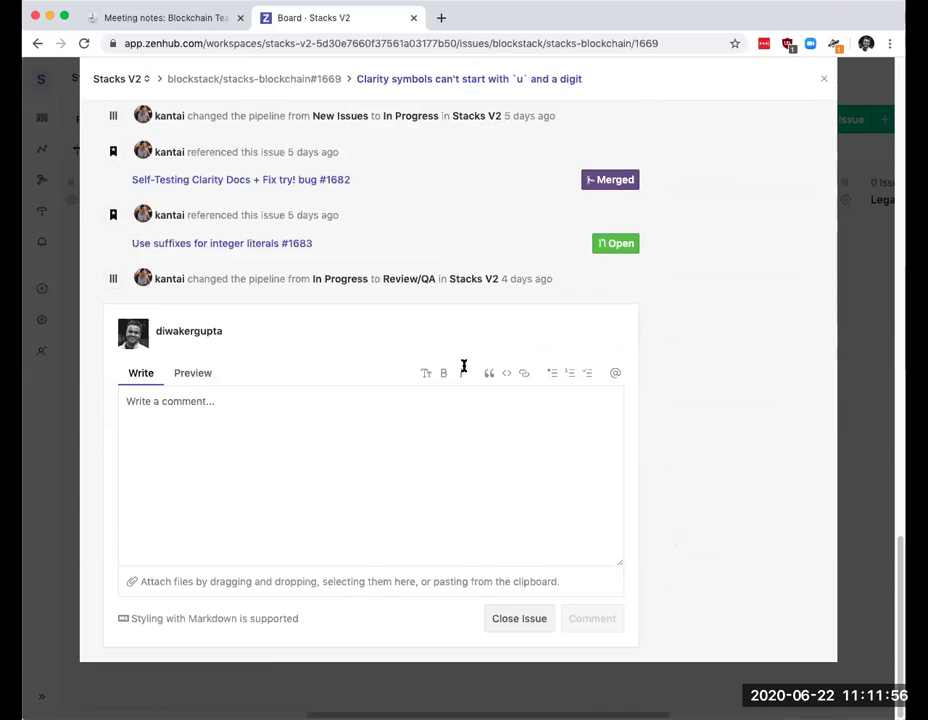
pyautogui.scroll(8, 463, 366)
pyautogui.scroll(8, 463, 368)
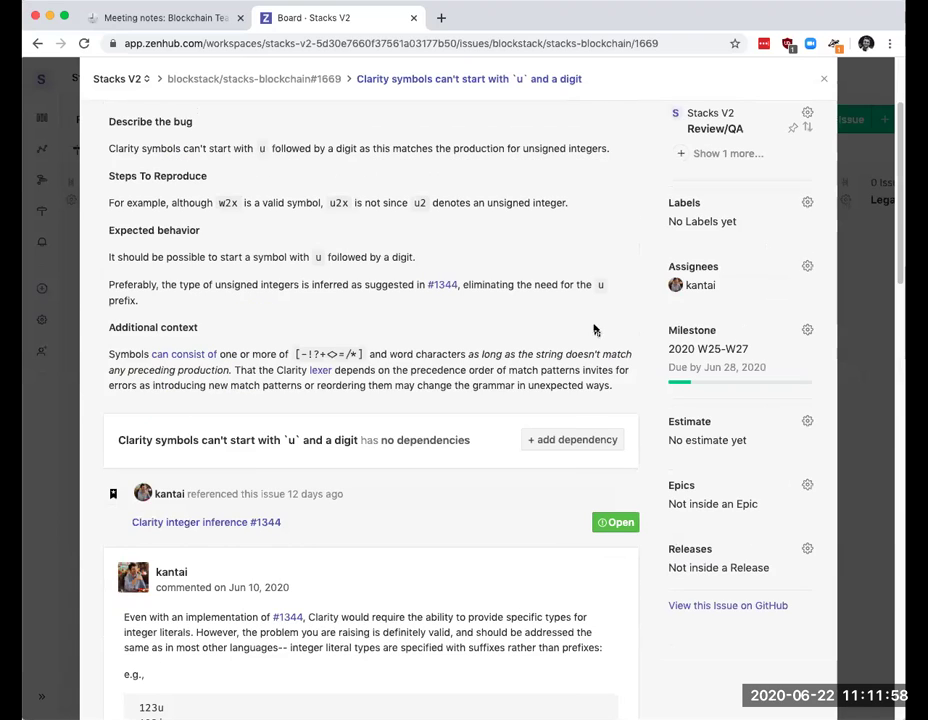
pyautogui.scroll(5, 502, 322)
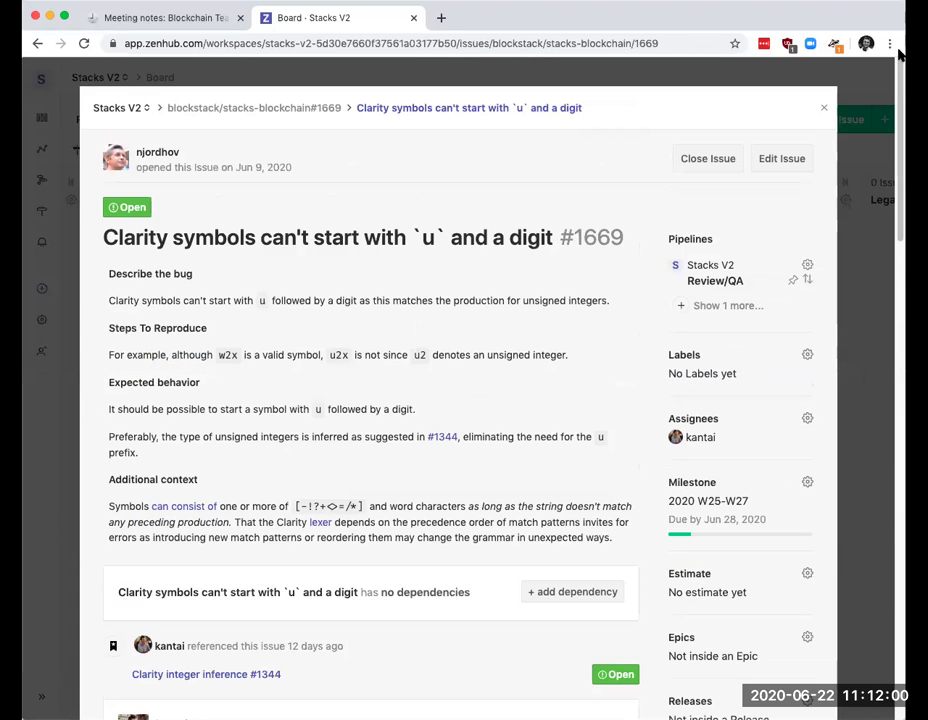
pyautogui.click(824, 111)
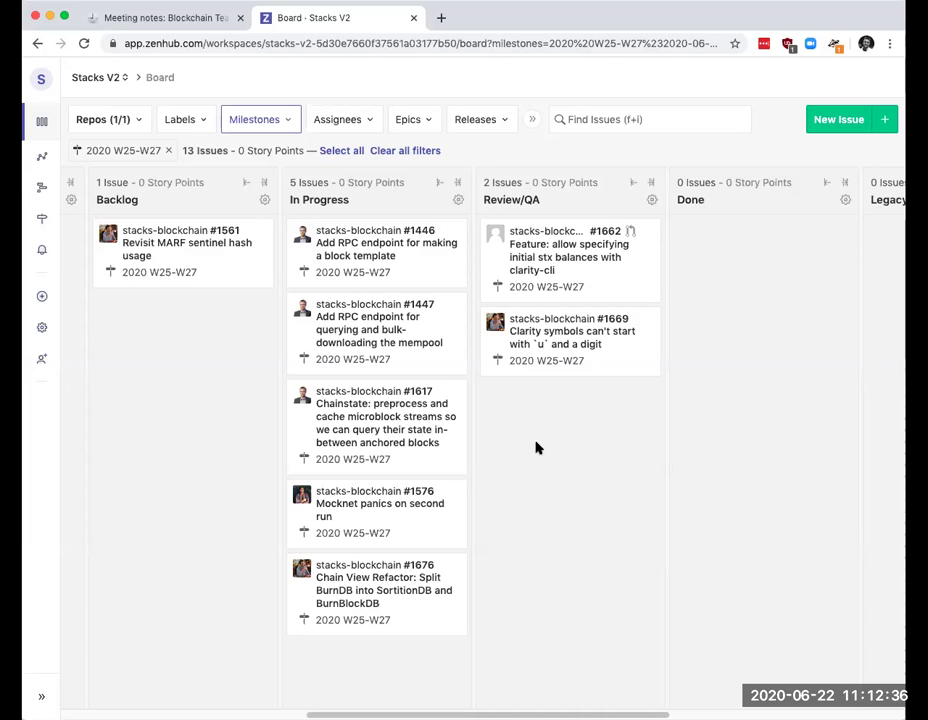
# Step: Drag new issues #1674 and #1670 into the Review/QA pipeline
pyautogui.hscroll(-10, 536, 448)
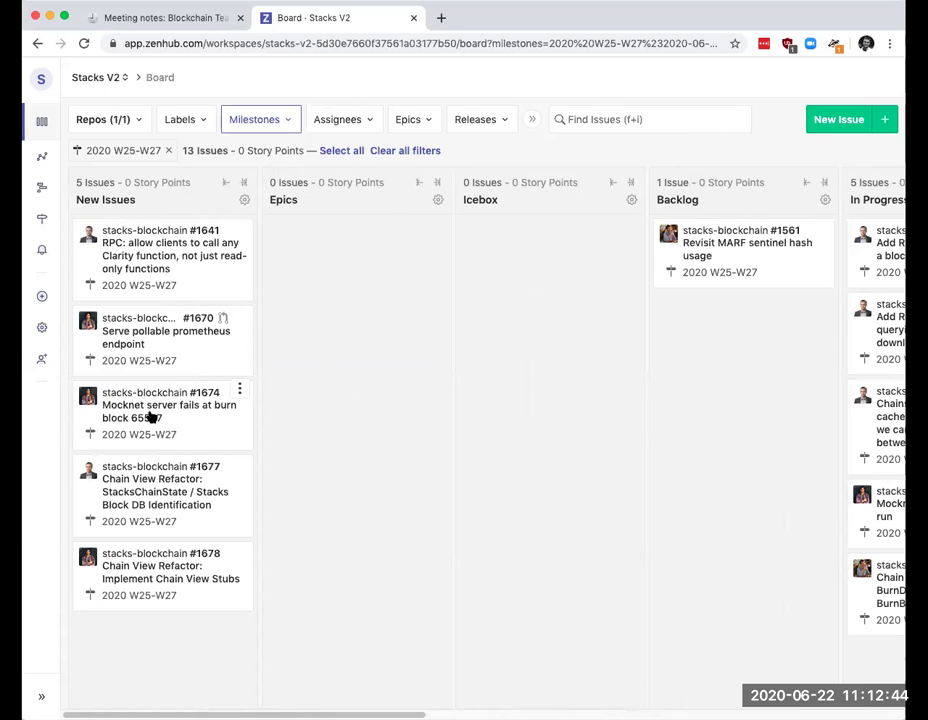
pyautogui.moveTo(150, 417); pyautogui.dragTo(822, 428)
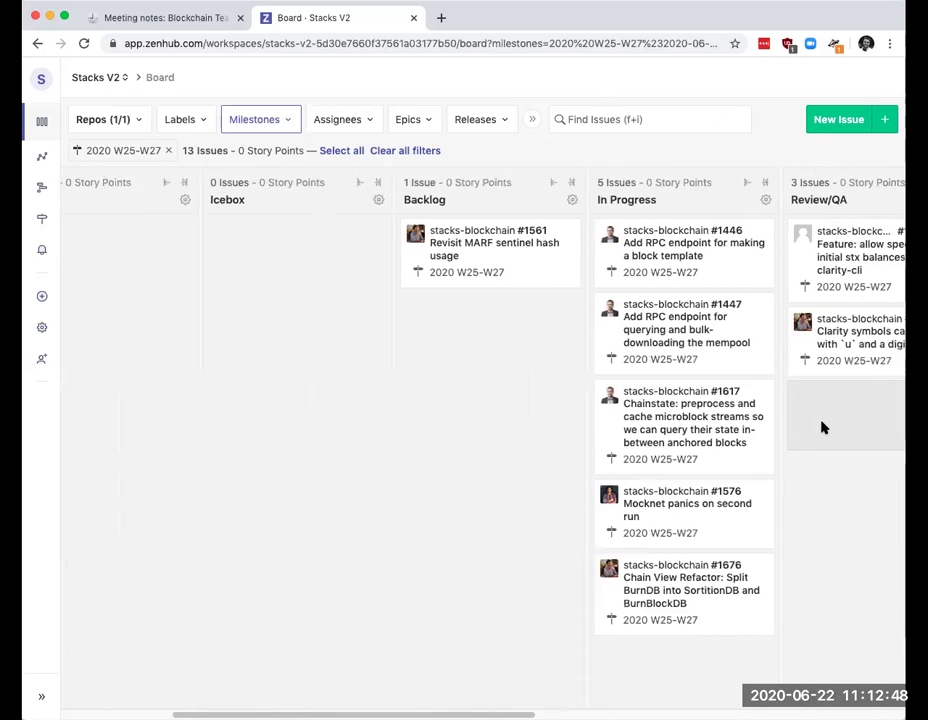
pyautogui.hscroll(2, 822, 428)
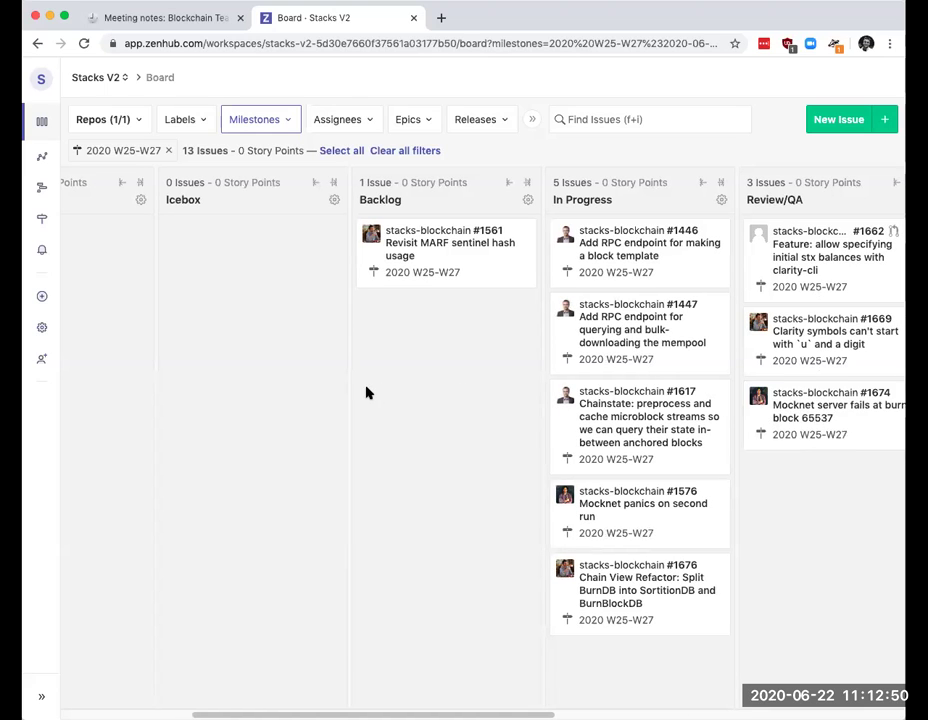
pyautogui.hscroll(-6, 342, 390)
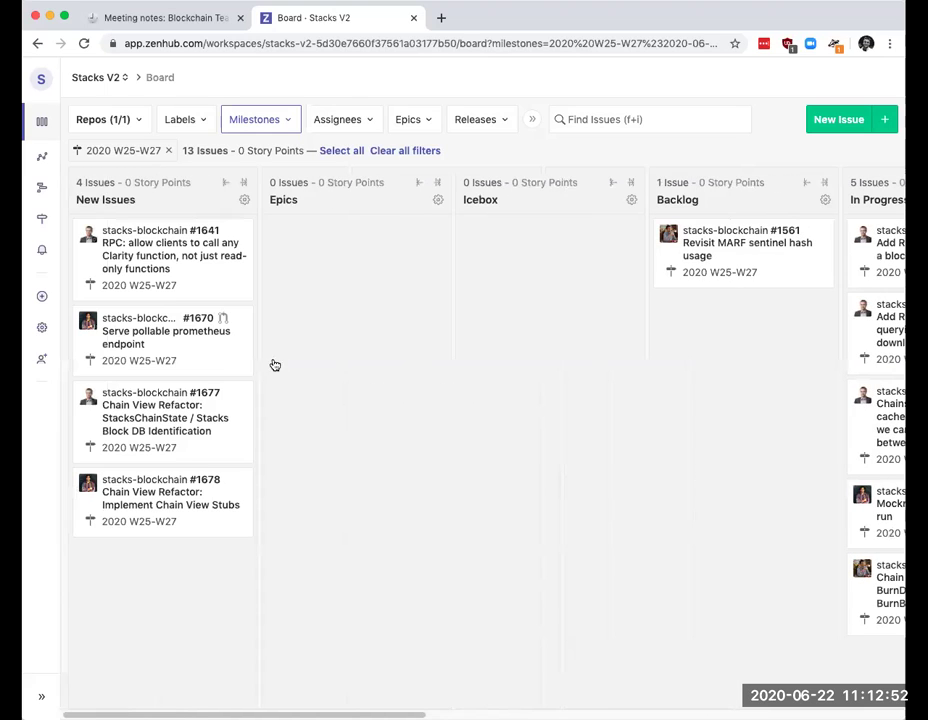
pyautogui.moveTo(186, 344); pyautogui.dragTo(860, 420)
pyautogui.hscroll(5, 857, 491)
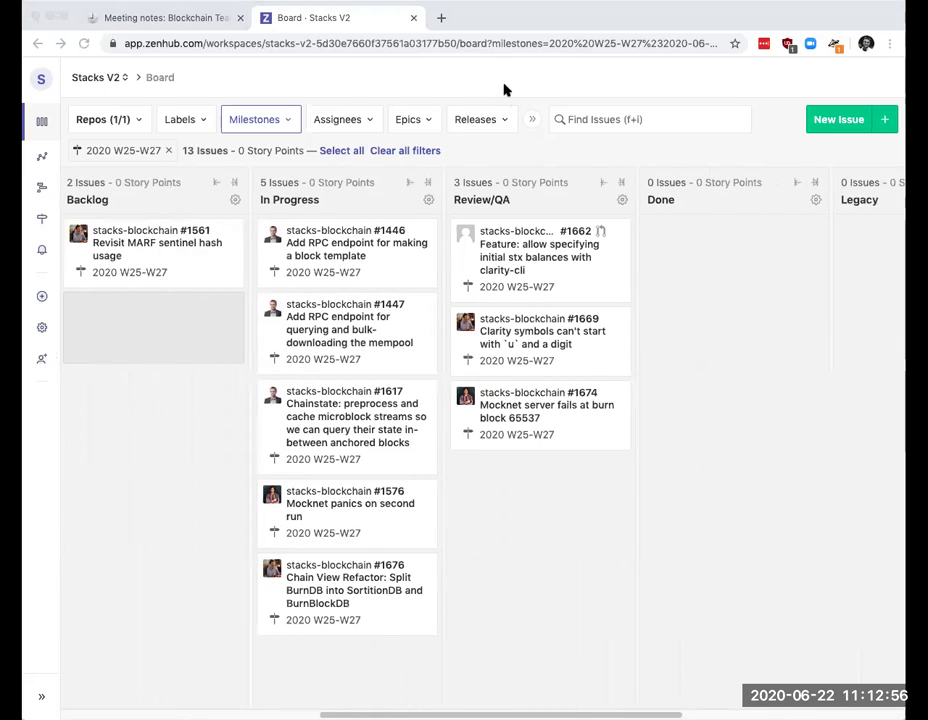
pyautogui.moveTo(504, 89); pyautogui.dragTo(520, 470)
# Step: Drag new issue #1678 into the Backlog column, leaving Backlog with 2 issues
pyautogui.hscroll(-10, 389, 424)
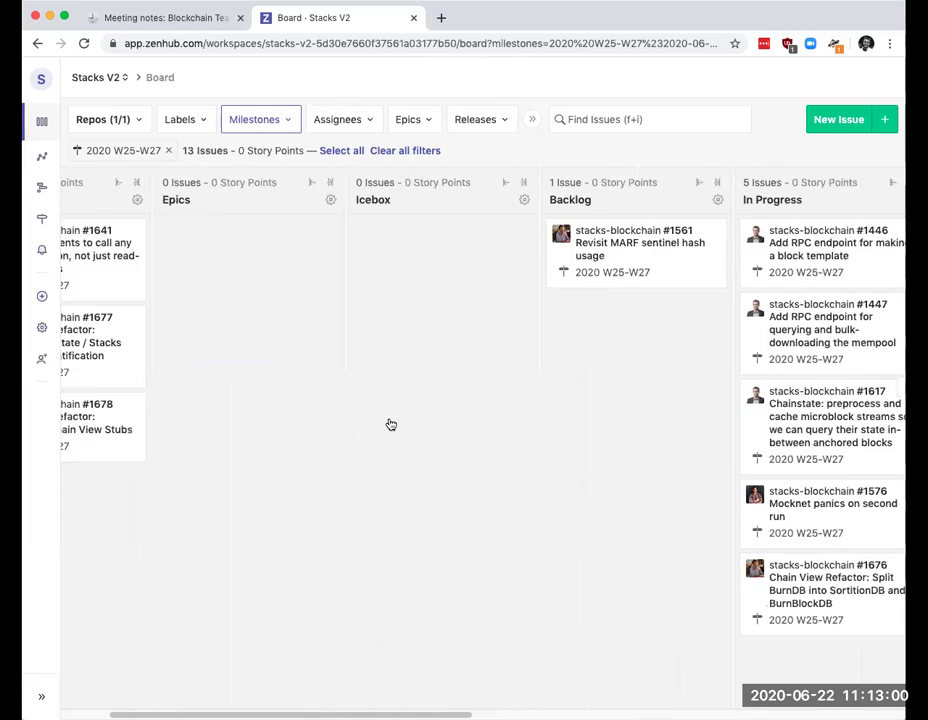
pyautogui.hscroll(-3, 391, 425)
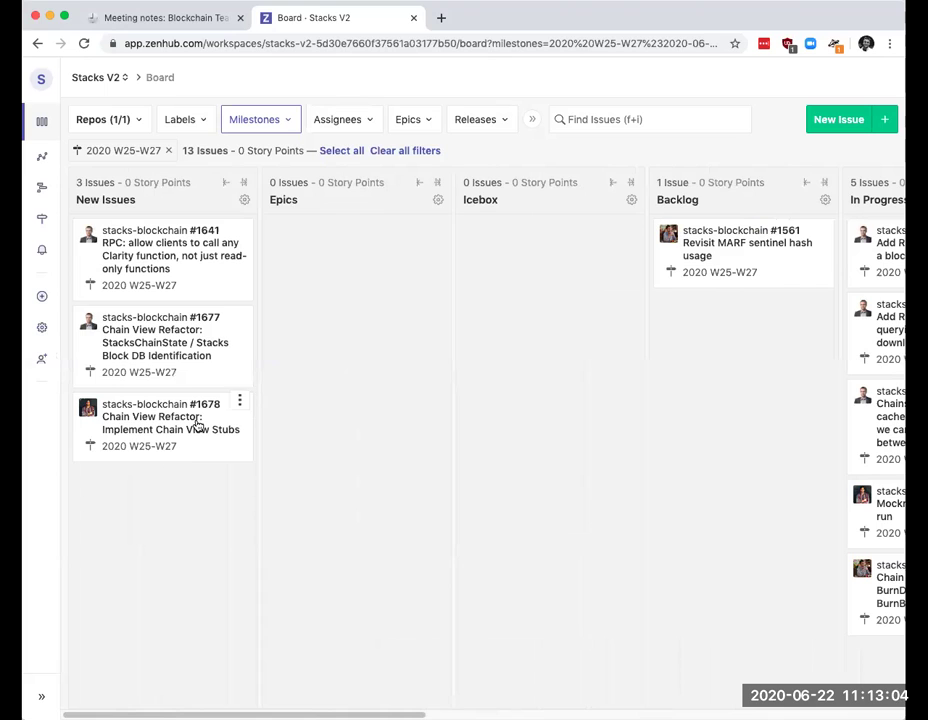
pyautogui.moveTo(257, 424); pyautogui.dragTo(660, 355)
pyautogui.hscroll(8, 321, 352)
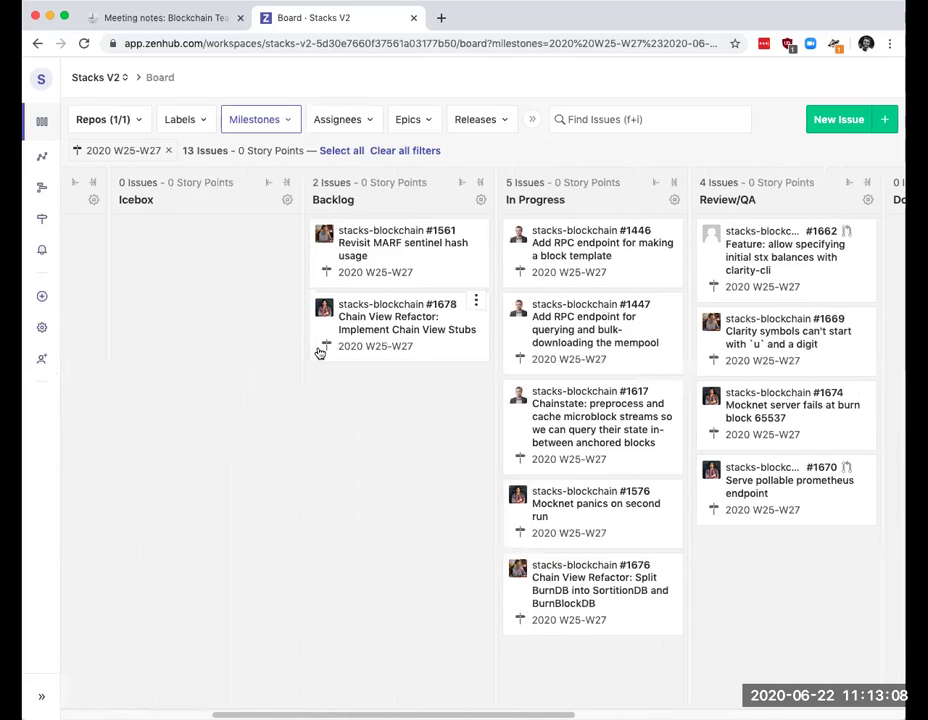
pyautogui.hscroll(2, 319, 353)
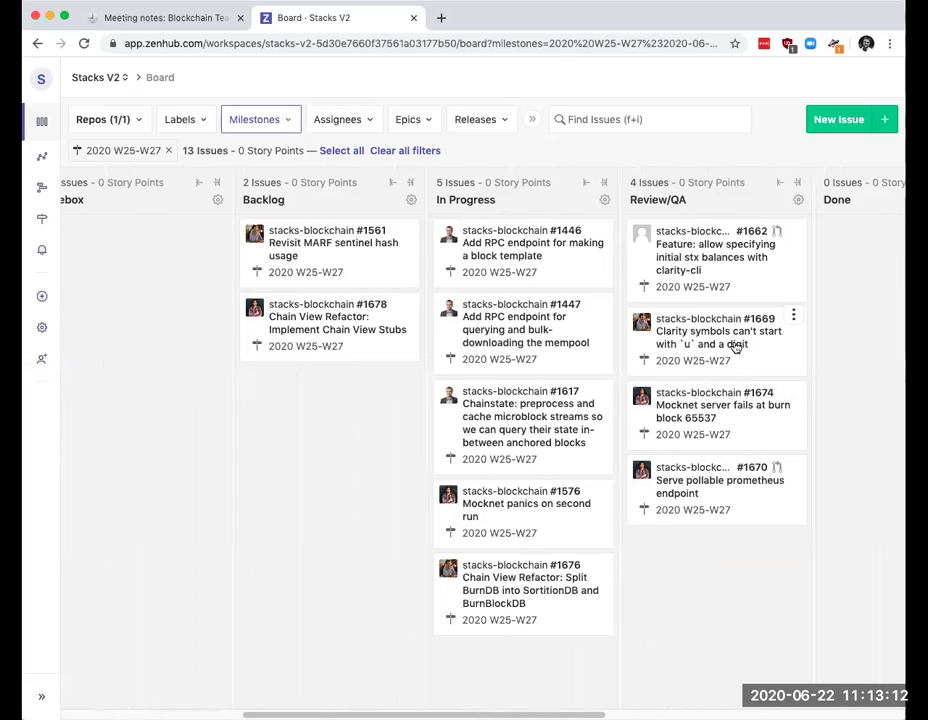
# Step: Open issue #1674 and scroll to its linked PR #1694, 'Use u64 instead of u16 for block heights'
pyautogui.click(675, 410)
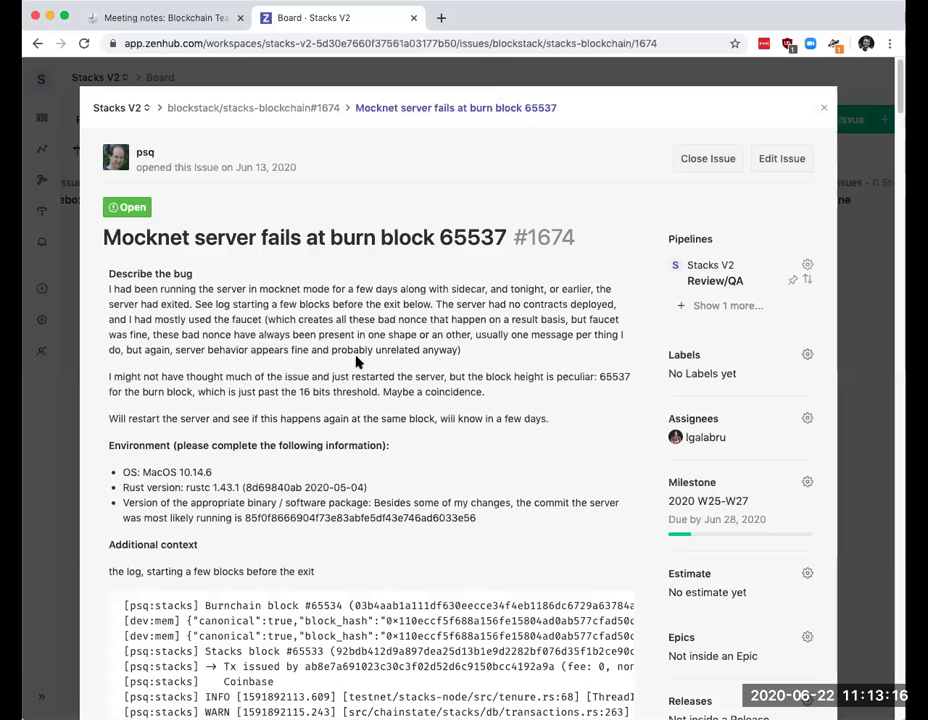
pyautogui.scroll(-5, 368, 372)
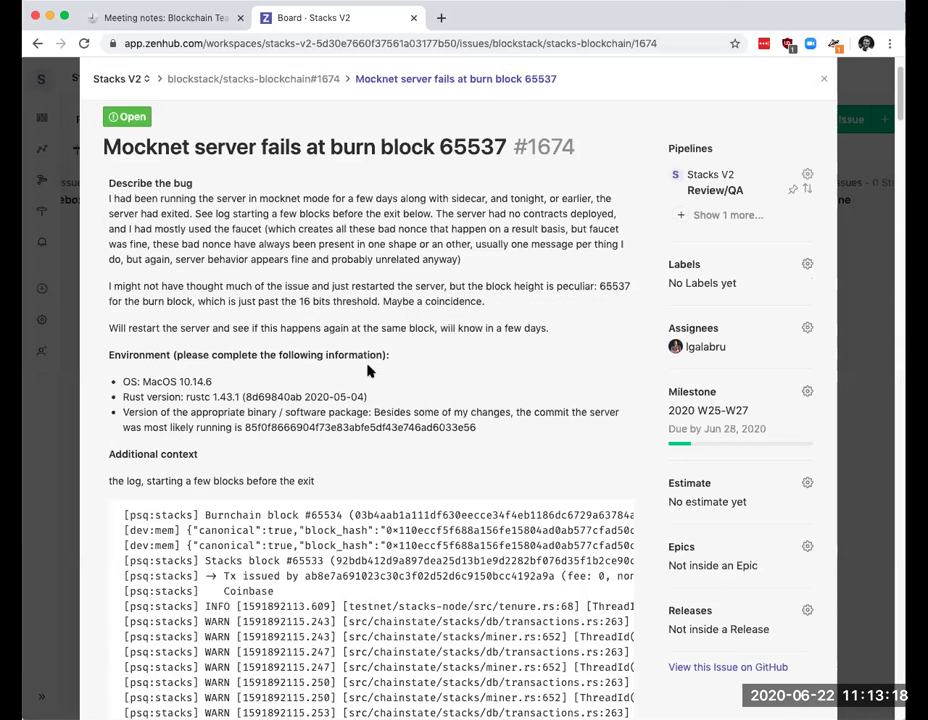
pyautogui.scroll(-5, 388, 339)
pyautogui.scroll(7, 388, 339)
pyautogui.scroll(3, 388, 339)
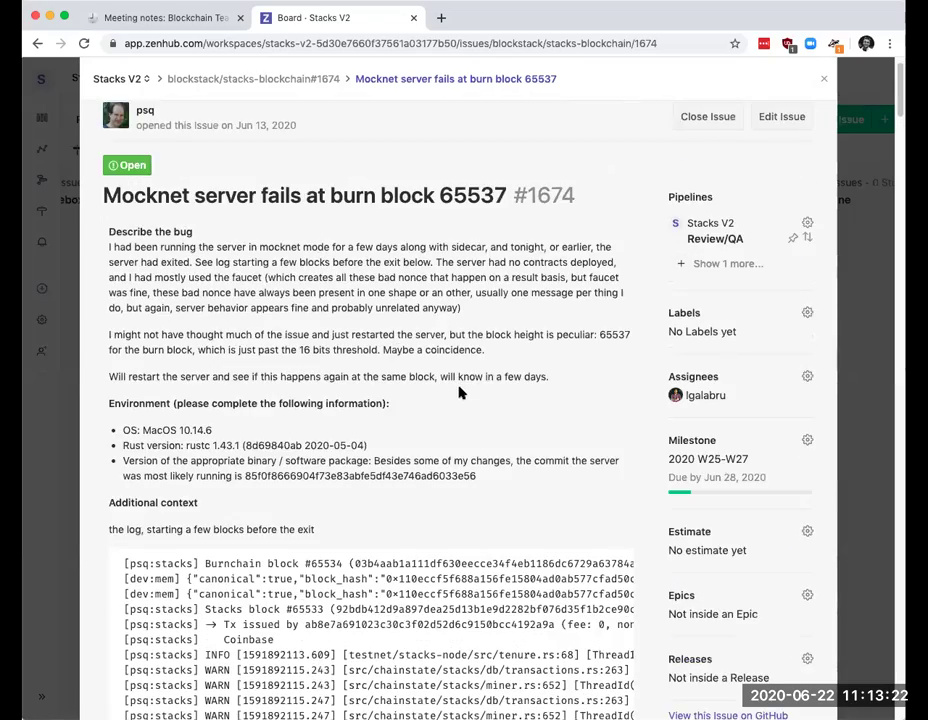
pyautogui.scroll(-15, 497, 397)
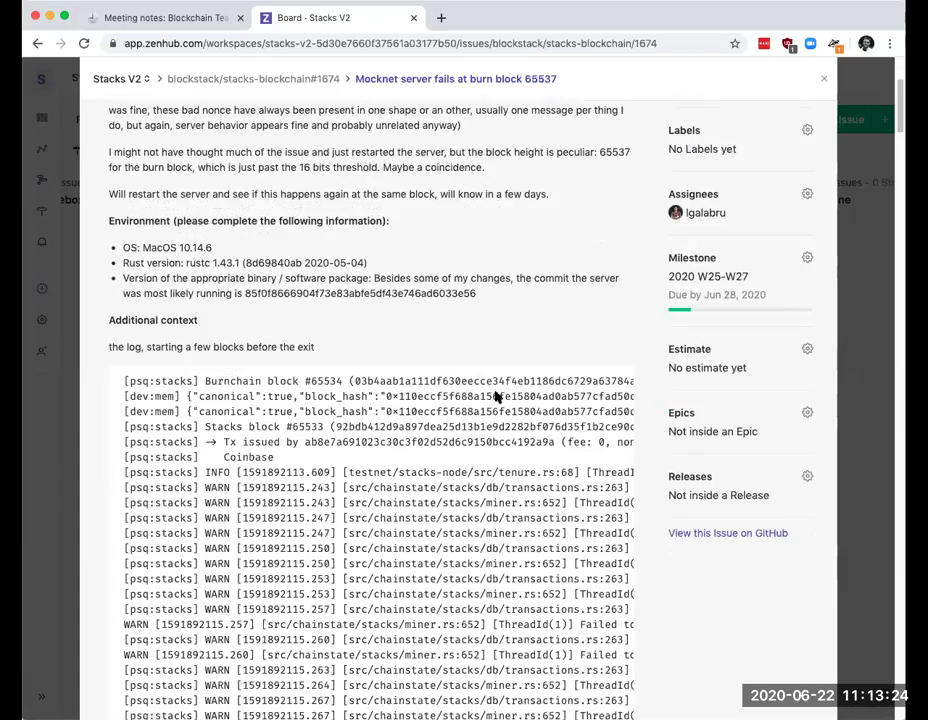
pyautogui.scroll(-20, 497, 394)
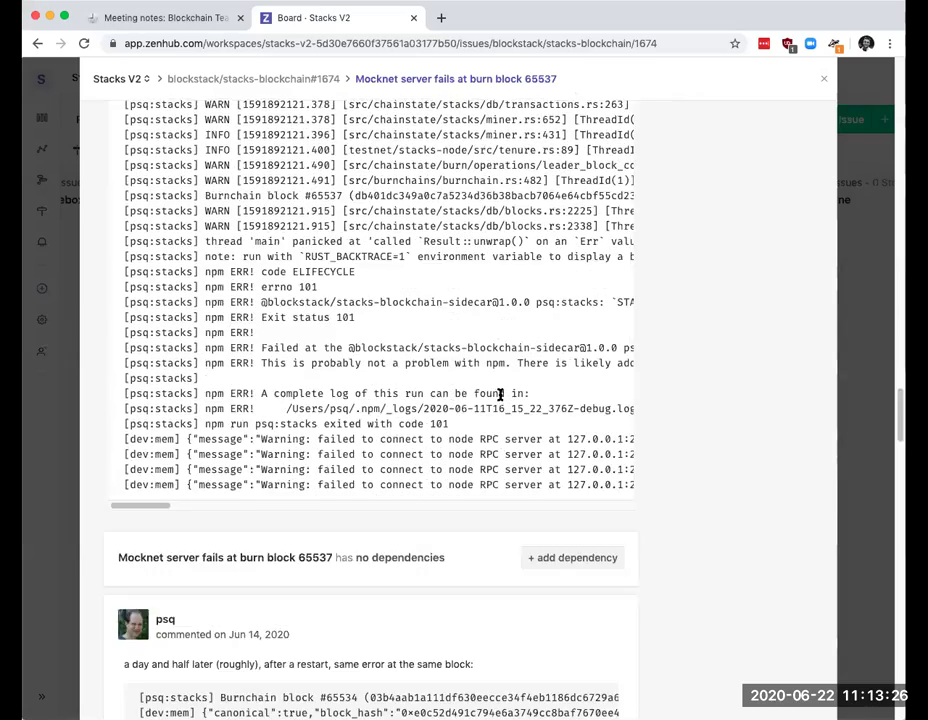
pyautogui.scroll(-10, 505, 398)
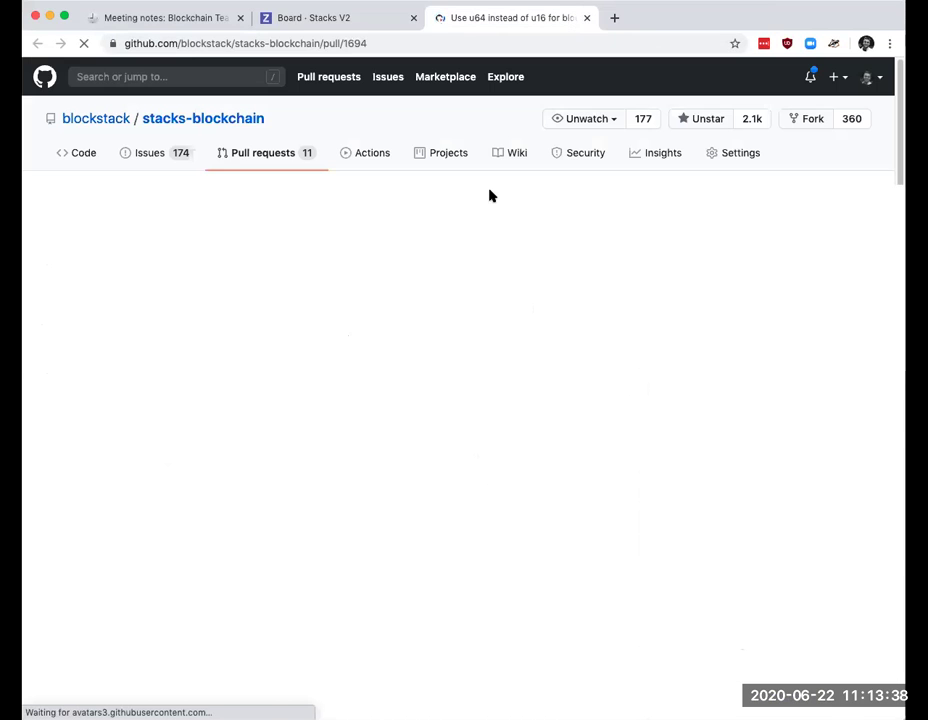
# Step: Review all four changed-file diffs of PR #1694 on GitHub, then return to ZenHub
pyautogui.click(453, 279)
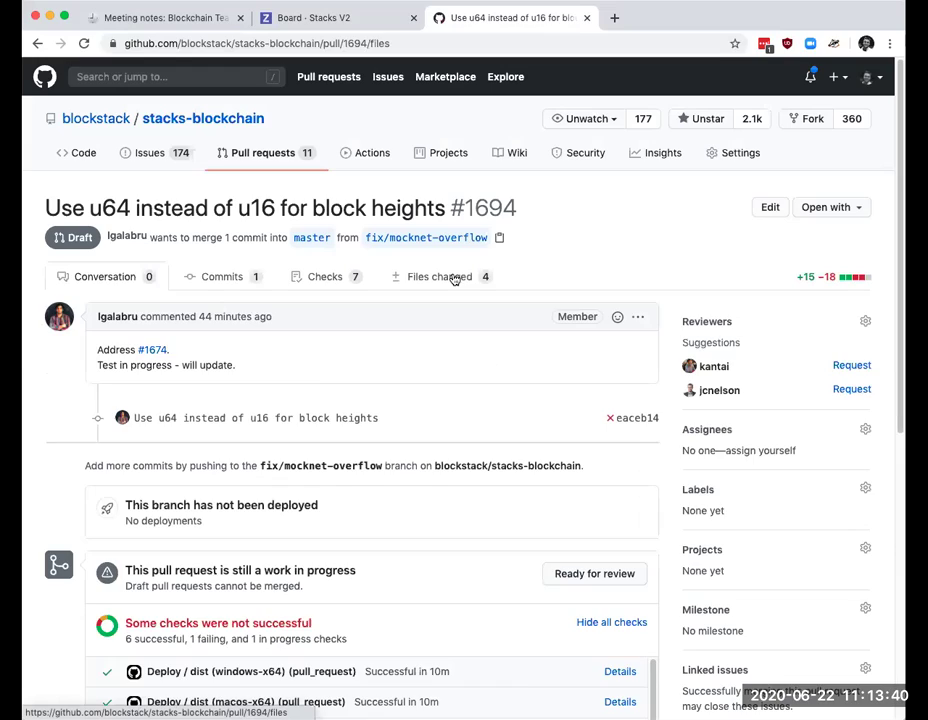
pyautogui.scroll(-1, 485, 310)
pyautogui.scroll(-4, 485, 310)
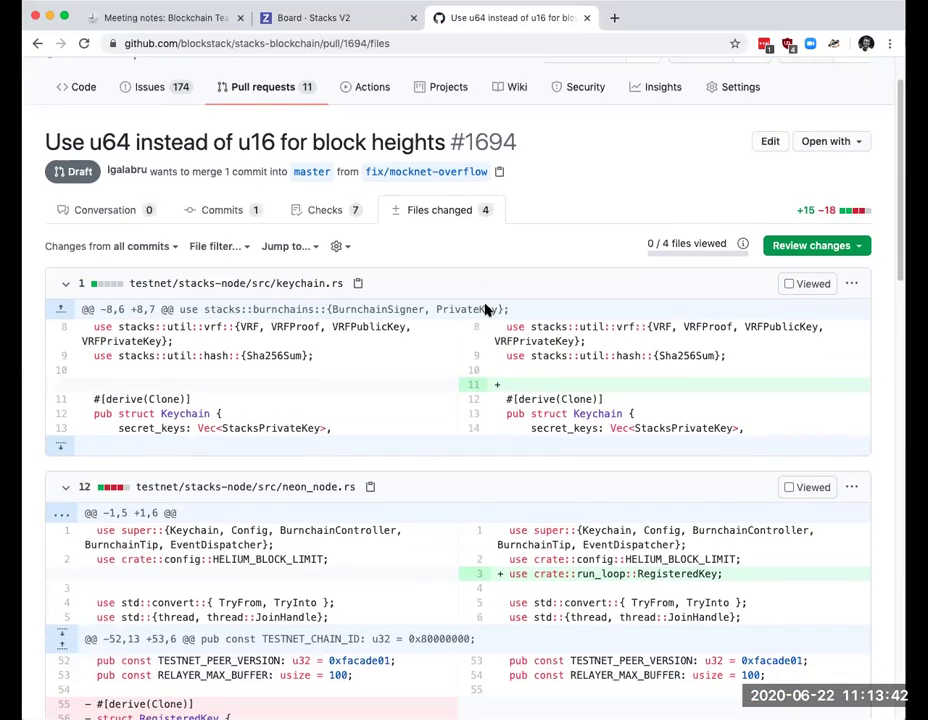
pyautogui.scroll(-5, 485, 310)
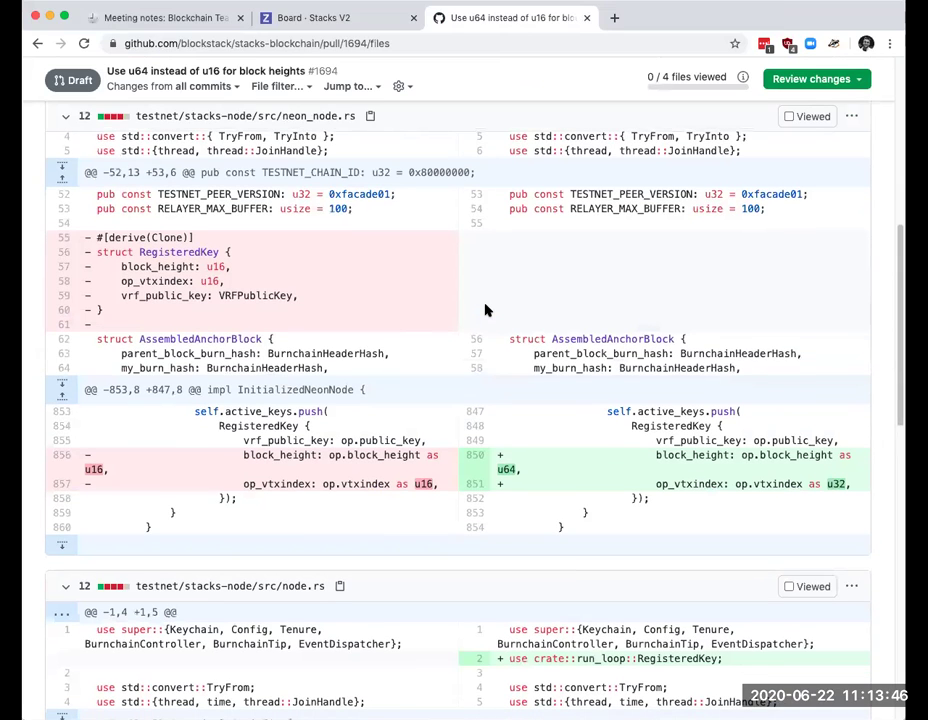
pyautogui.scroll(-1, 485, 310)
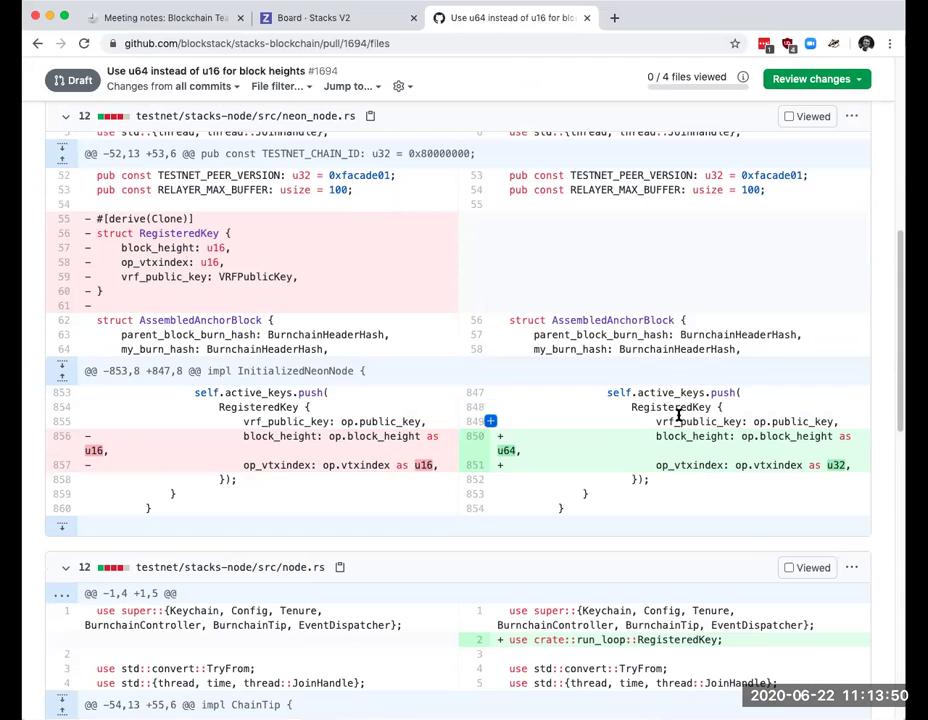
pyautogui.scroll(-1, 592, 419)
pyautogui.scroll(-2, 592, 419)
pyautogui.scroll(-5, 633, 410)
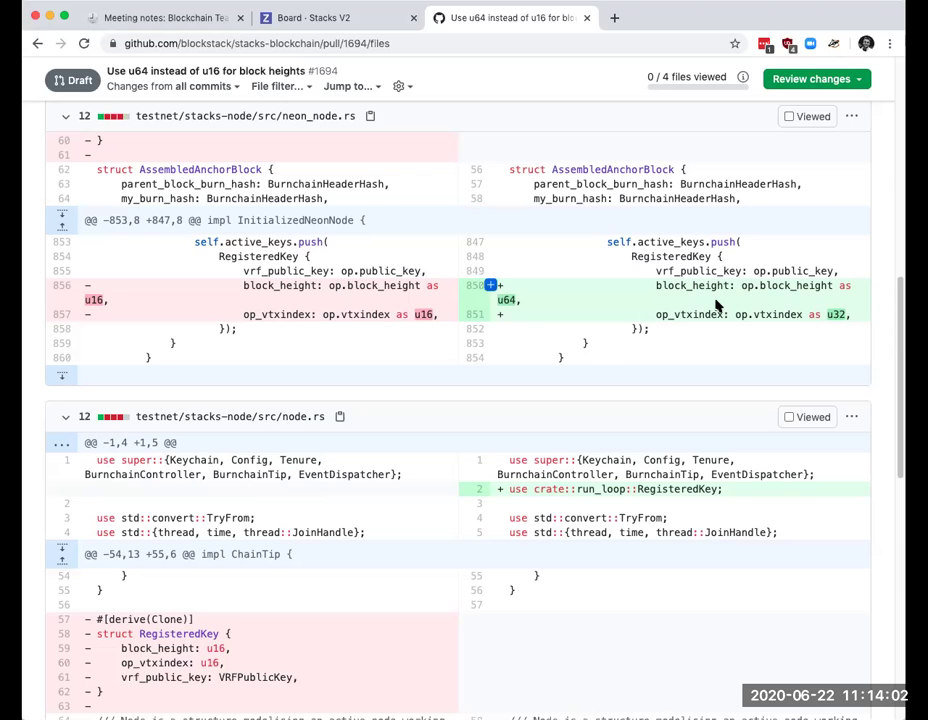
pyautogui.scroll(-1, 716, 305)
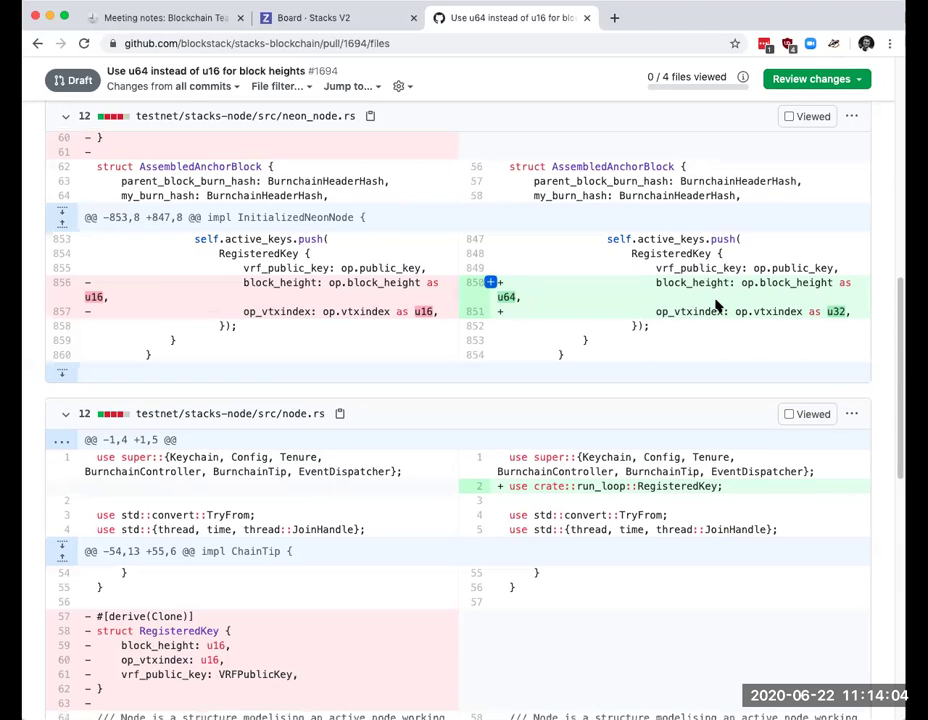
pyautogui.scroll(-4, 716, 305)
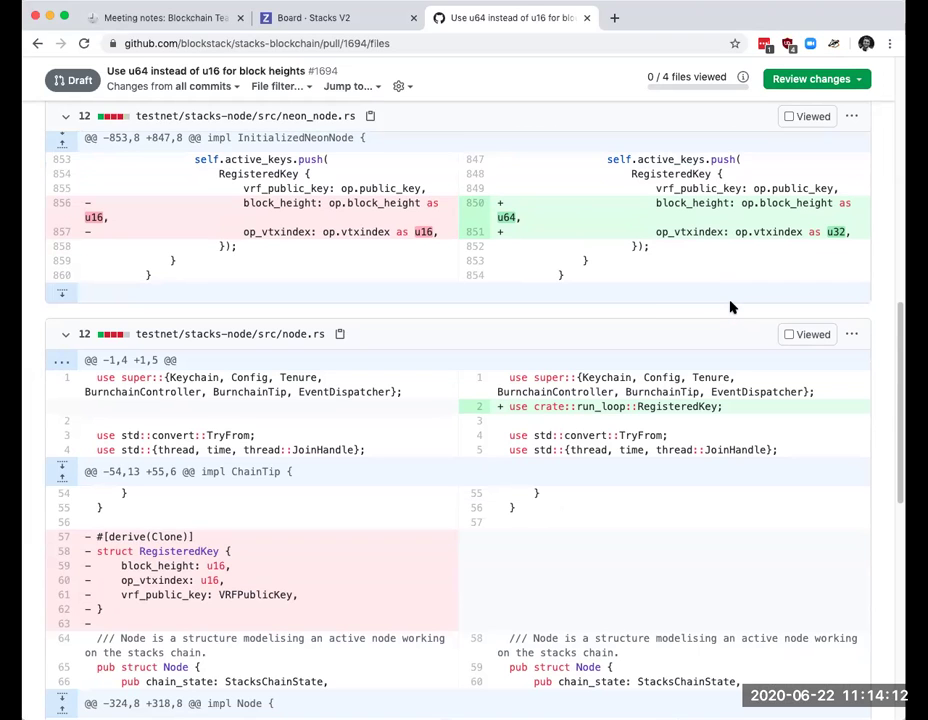
pyautogui.scroll(-2, 731, 309)
pyautogui.scroll(-1, 731, 309)
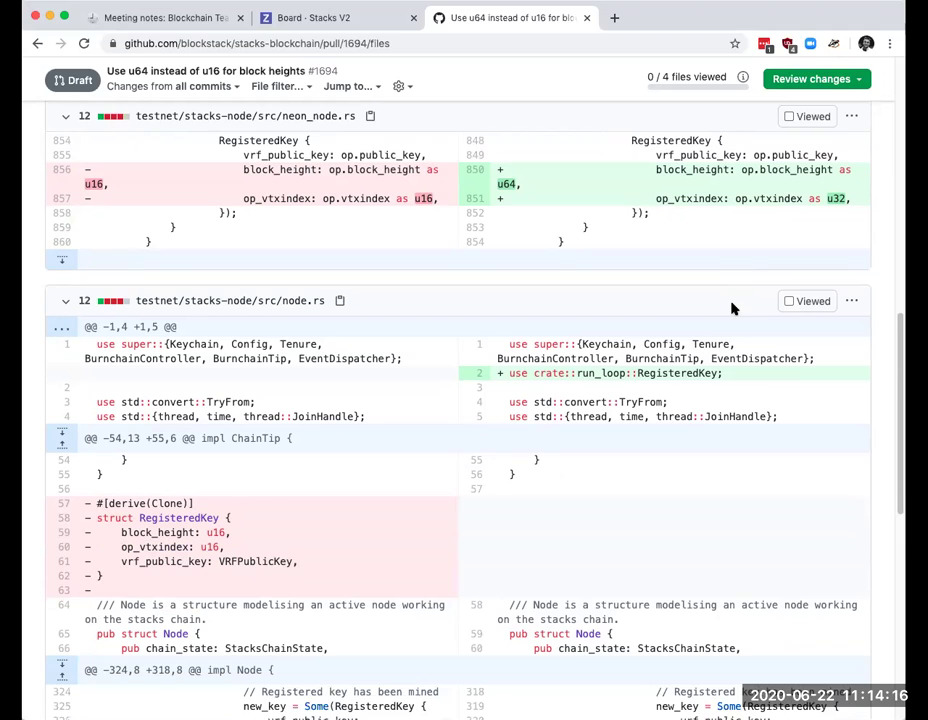
pyautogui.scroll(2, 731, 309)
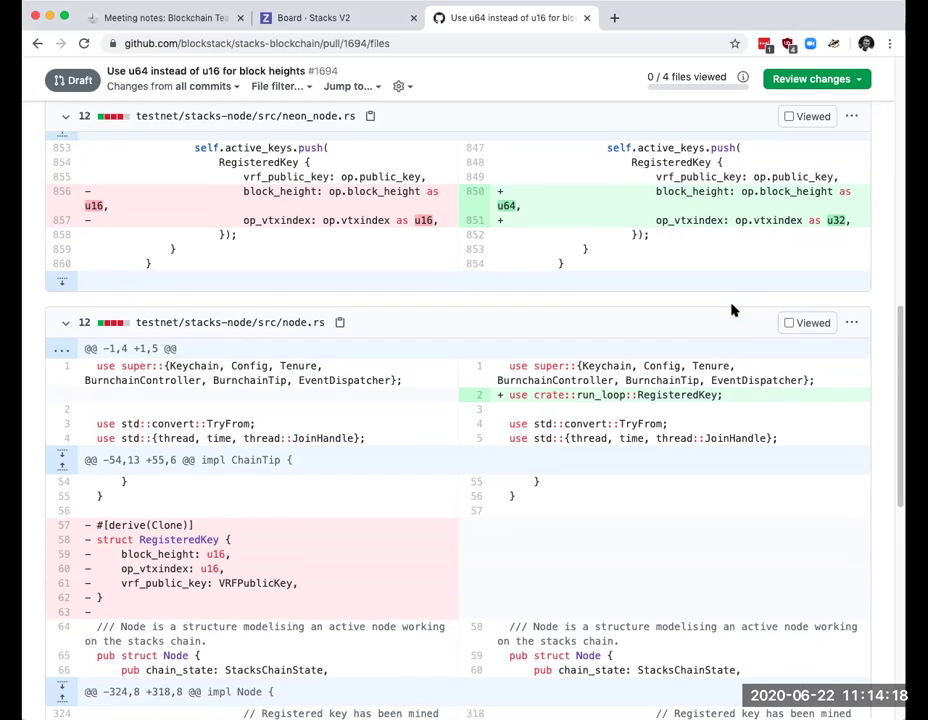
pyautogui.scroll(-1, 731, 310)
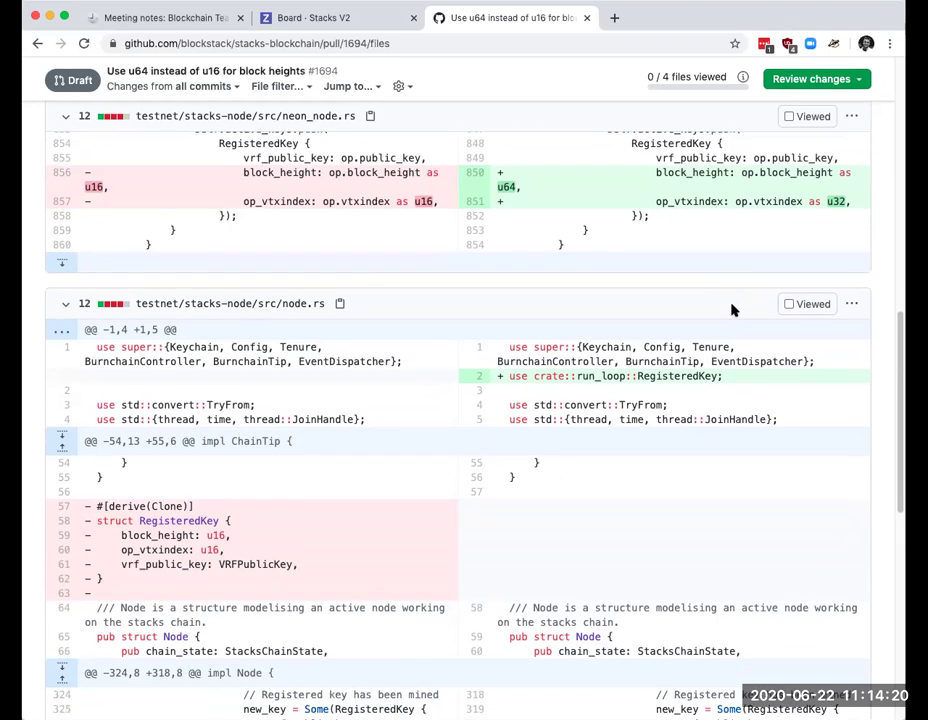
pyautogui.scroll(-1, 731, 310)
pyautogui.scroll(-1, 731, 310)
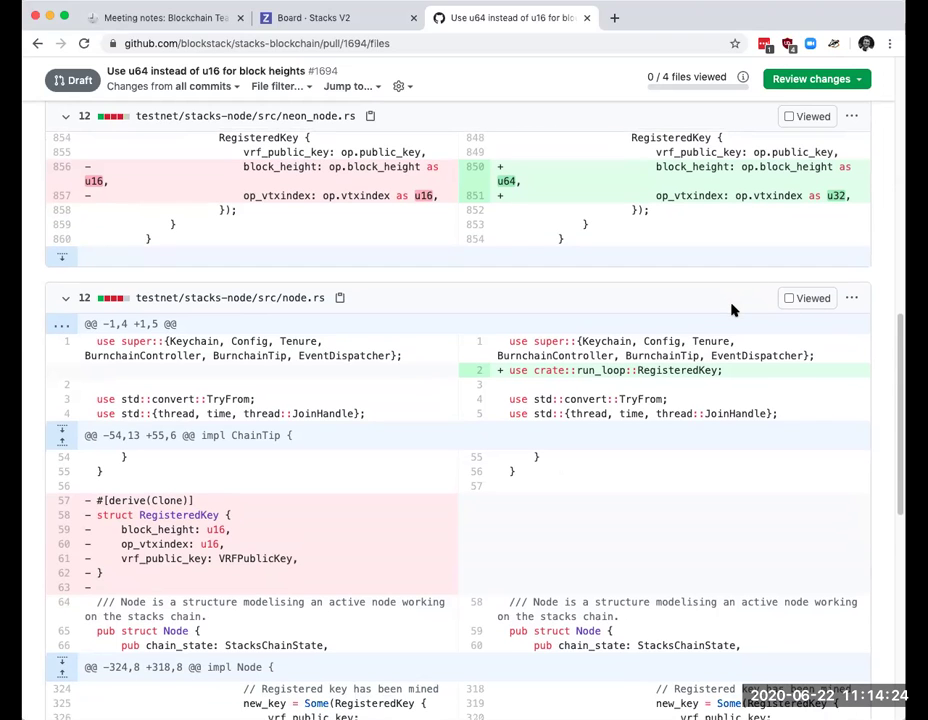
pyautogui.scroll(-3, 731, 310)
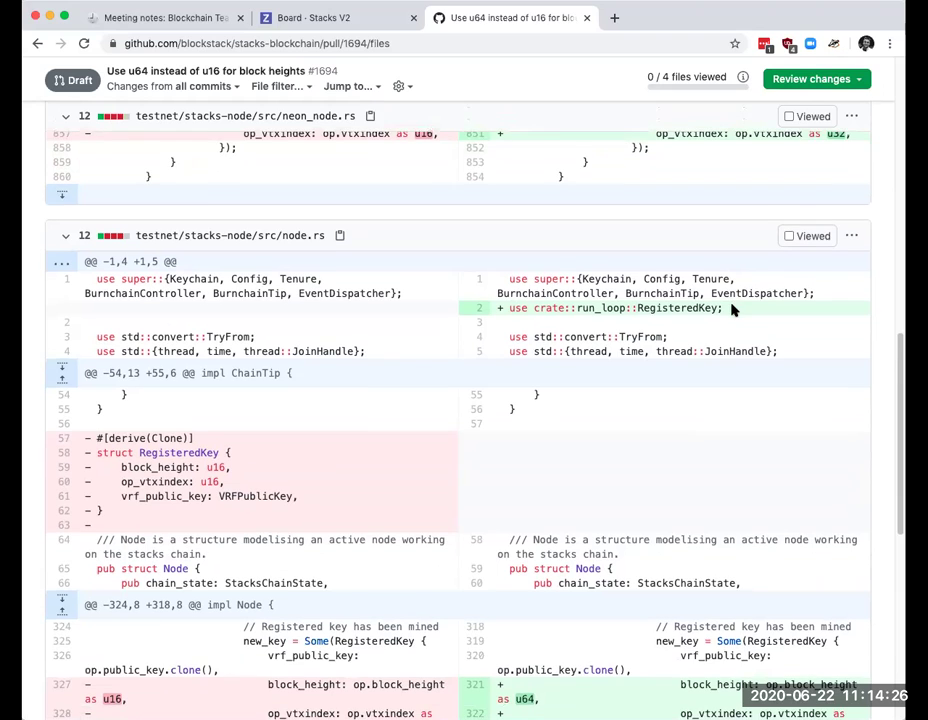
pyautogui.scroll(-1, 731, 310)
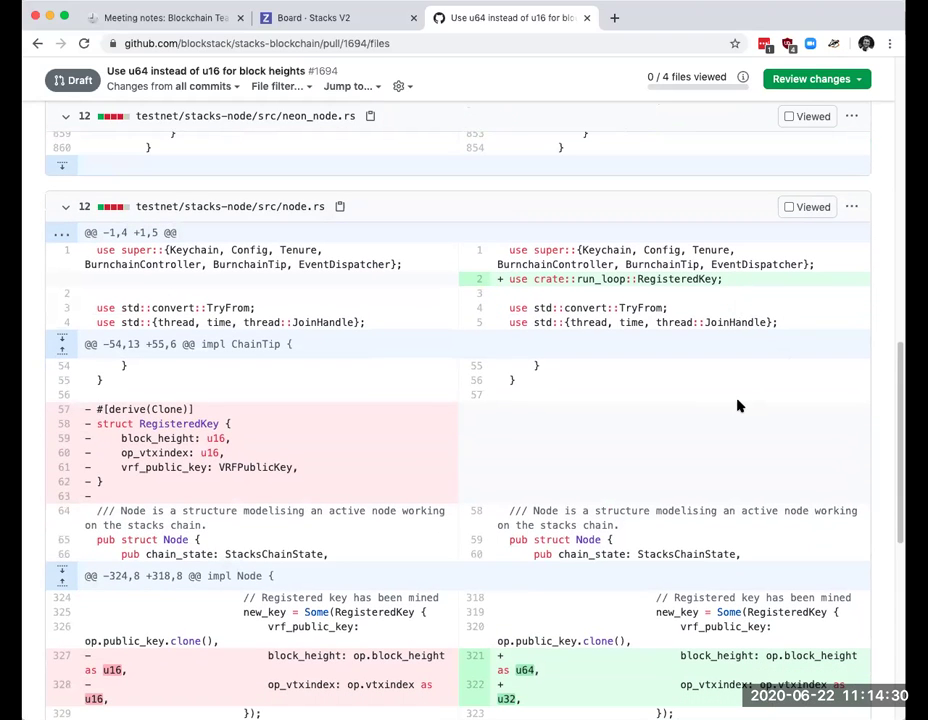
pyautogui.scroll(-2, 737, 404)
pyautogui.scroll(-2, 737, 404)
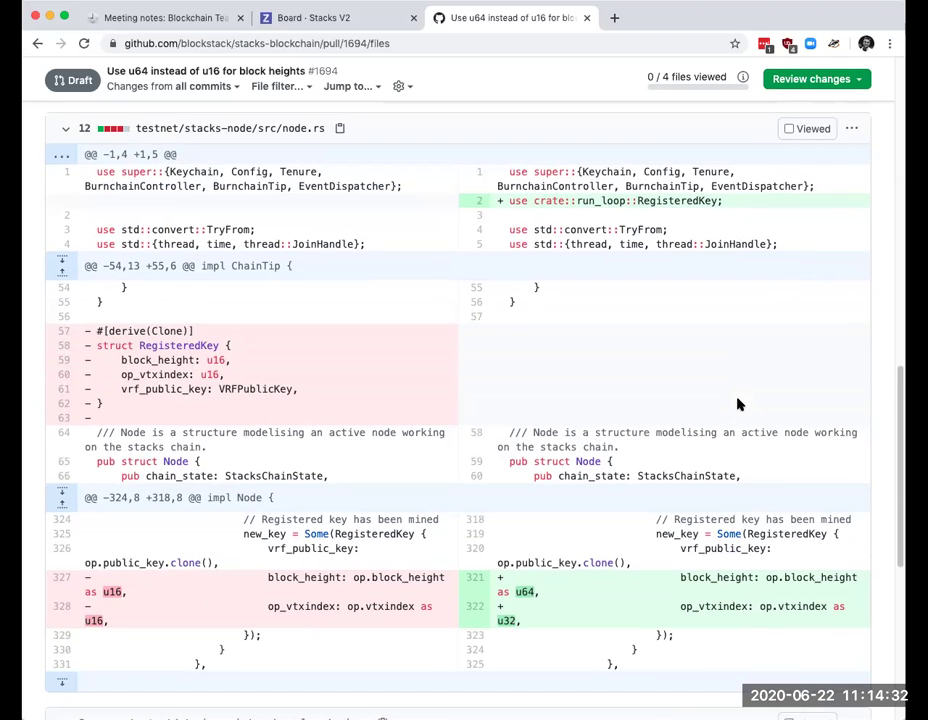
pyautogui.scroll(-10, 737, 404)
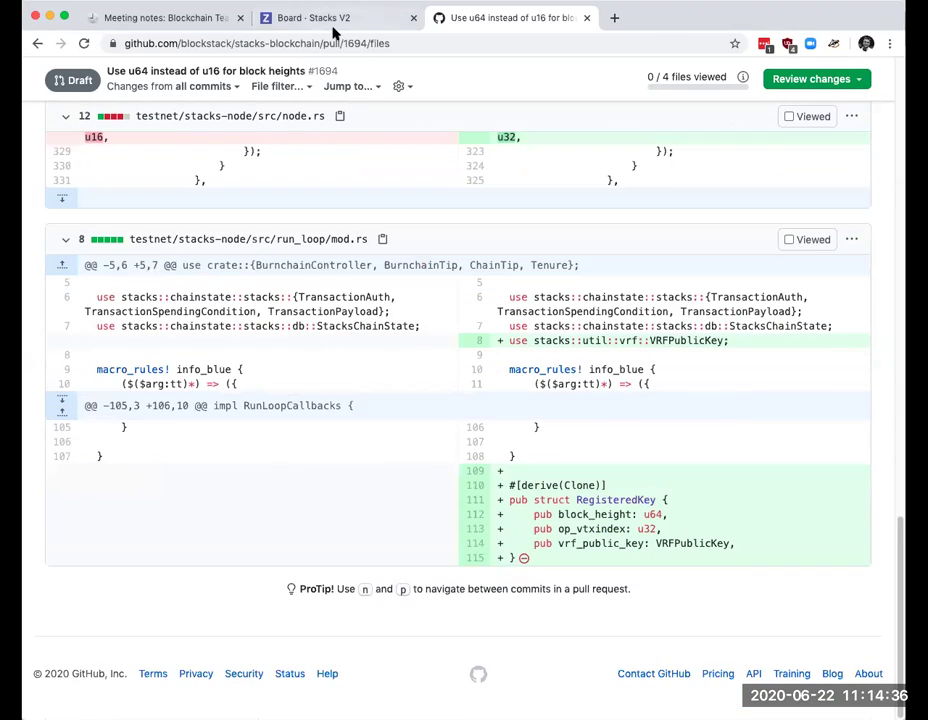
pyautogui.click(318, 20)
# Step: Close issue #1674's details to get back to the Stacks V2 board
pyautogui.click(230, 20)
pyautogui.click(296, 20)
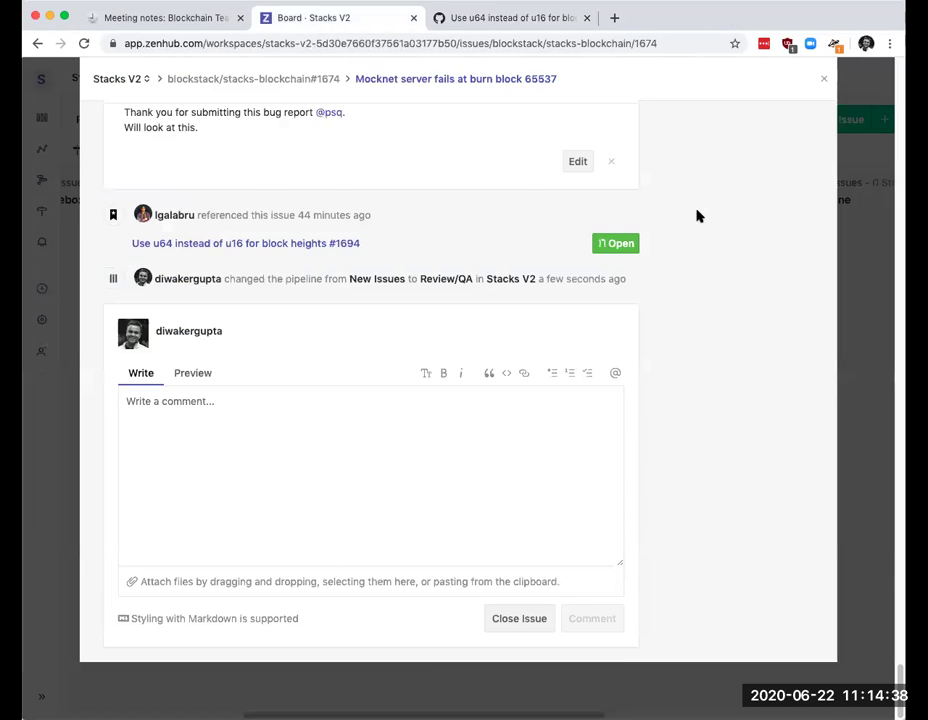
pyautogui.scroll(10, 760, 150)
pyautogui.click(821, 83)
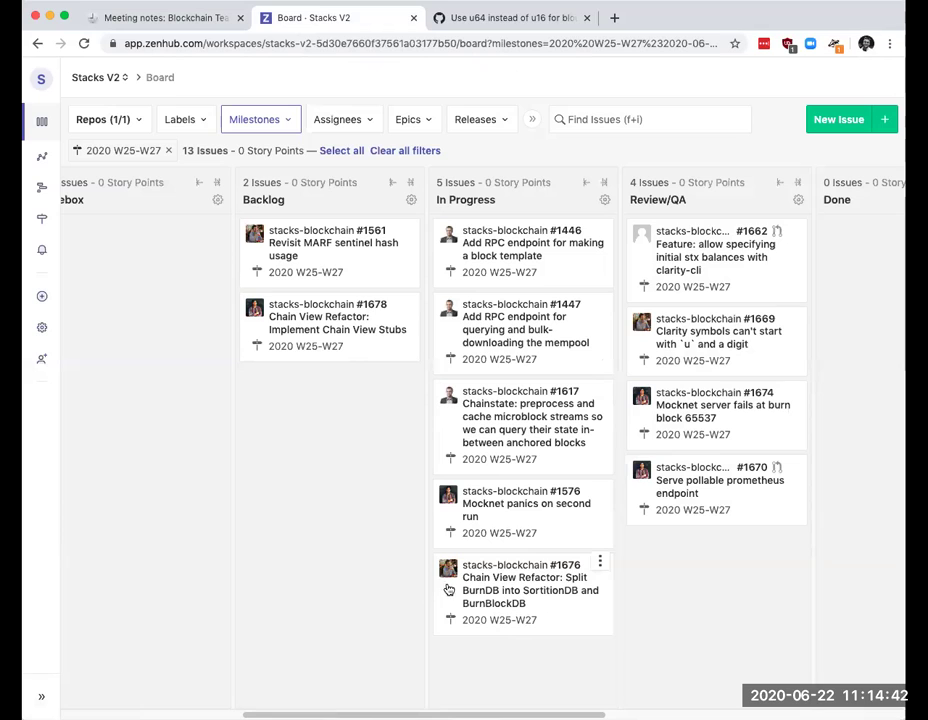
# Step: Look over In Progress issue #1676, Split BurnDB into SortitionDB and BurnBlockDB, then close it
pyautogui.click(507, 592)
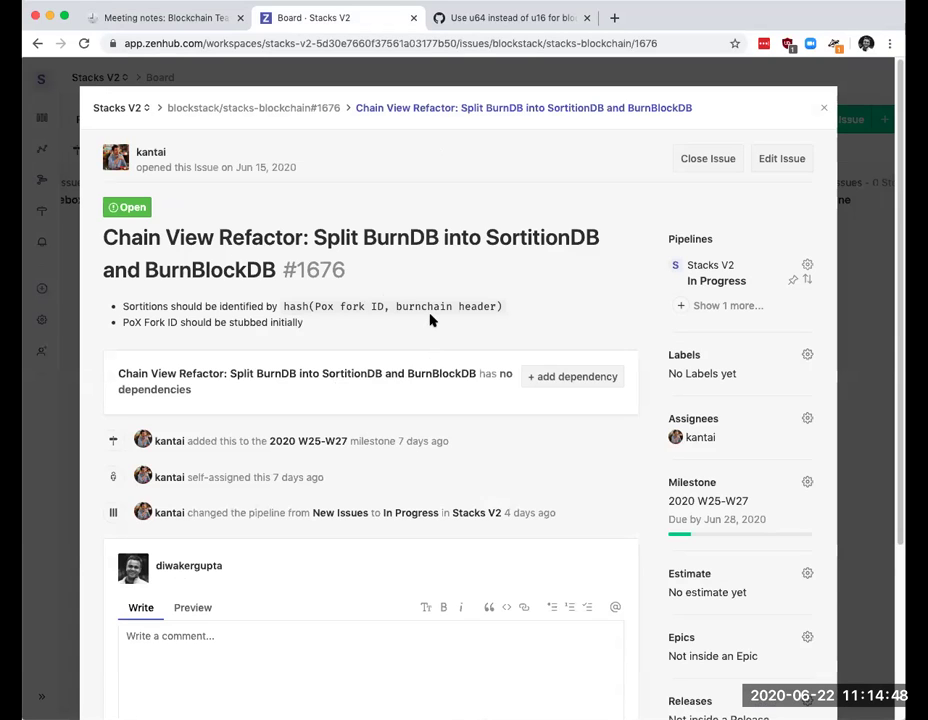
pyautogui.scroll(-2, 497, 310)
pyautogui.scroll(2, 829, 112)
pyautogui.click(826, 110)
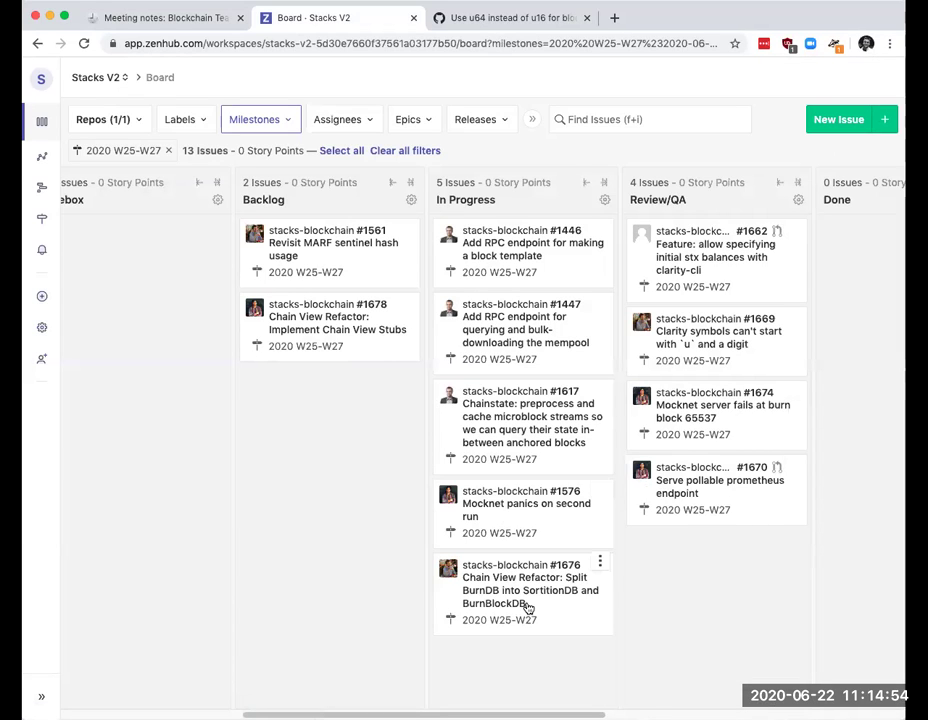
pyautogui.hscroll(1, 575, 600)
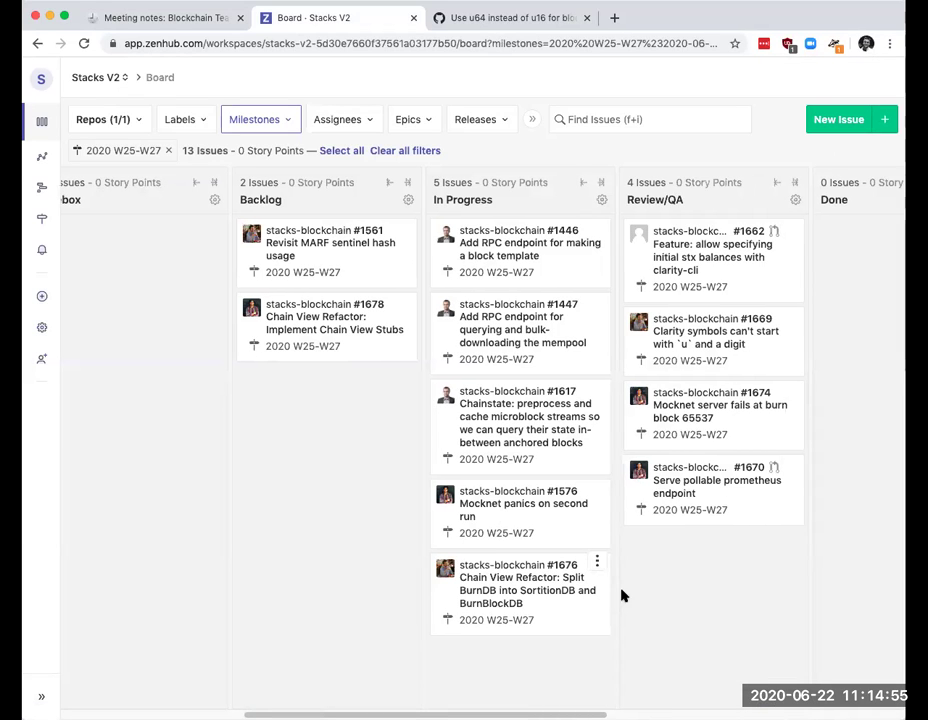
pyautogui.click(686, 492)
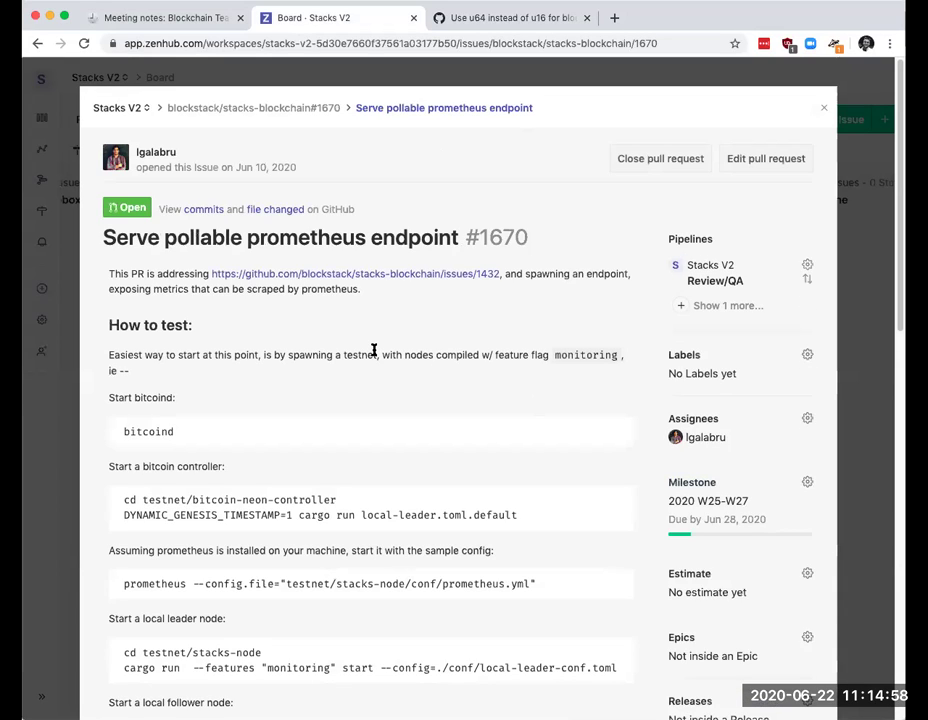
pyautogui.scroll(-10, 397, 455)
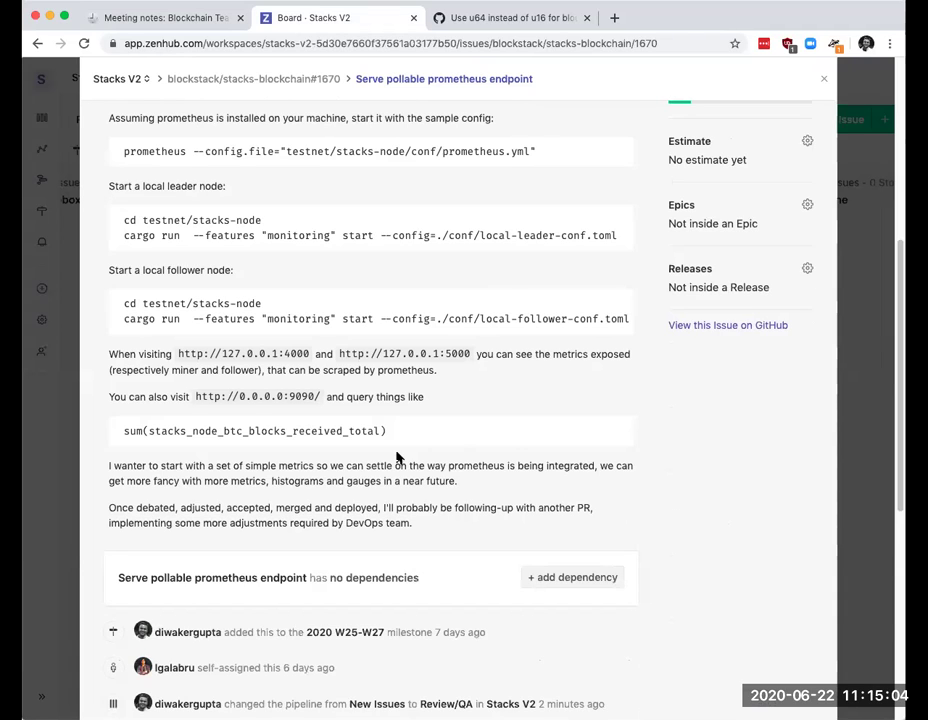
pyautogui.scroll(-3, 397, 458)
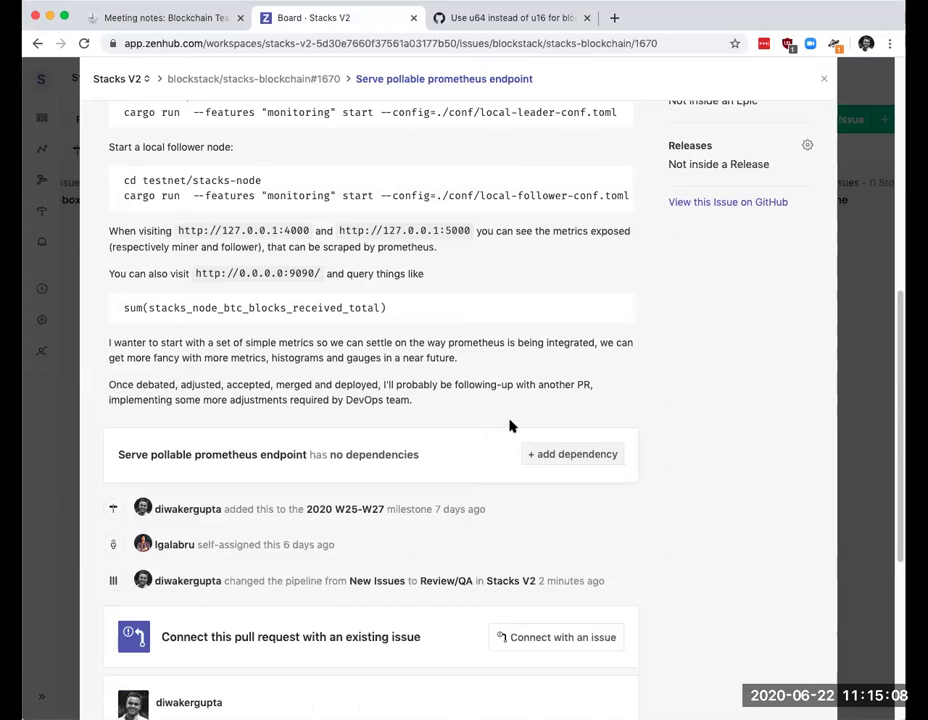
pyautogui.scroll(-1, 511, 426)
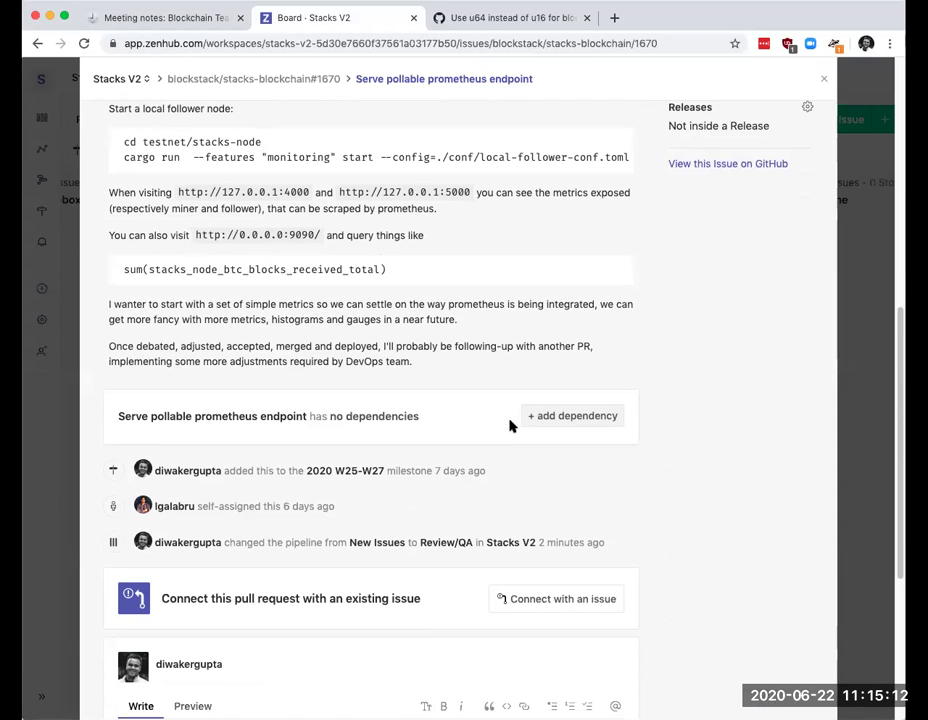
pyautogui.scroll(-4, 511, 426)
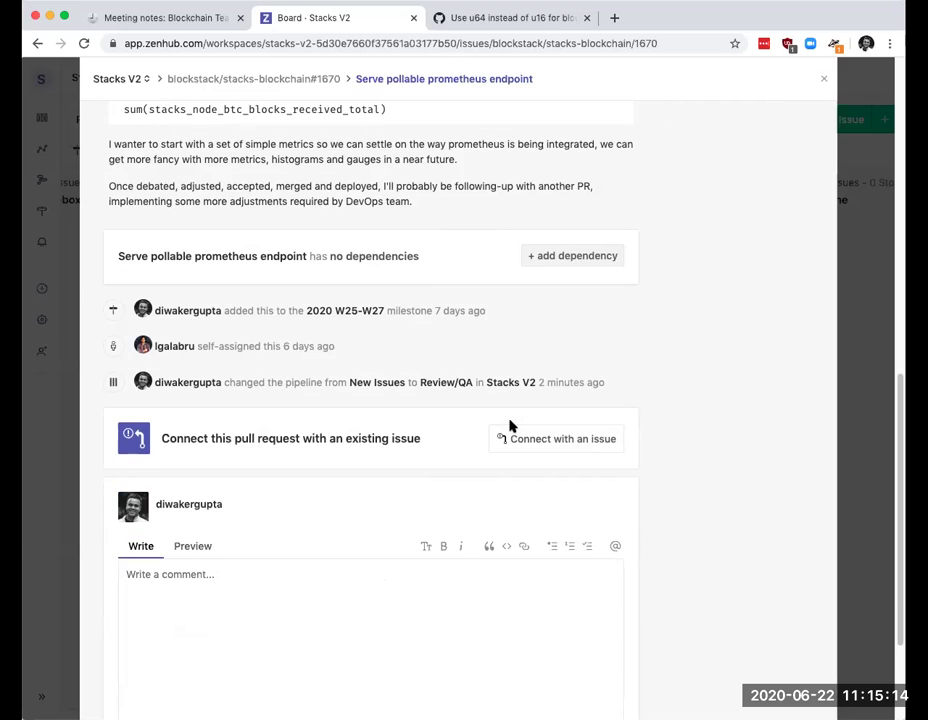
pyautogui.scroll(-4, 511, 426)
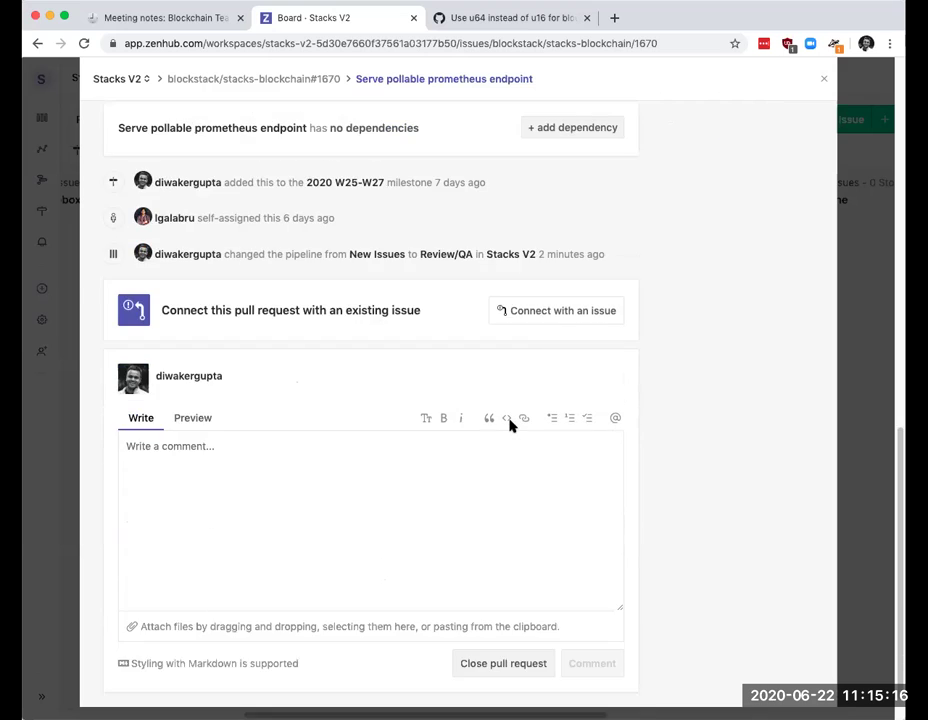
pyautogui.scroll(15, 511, 424)
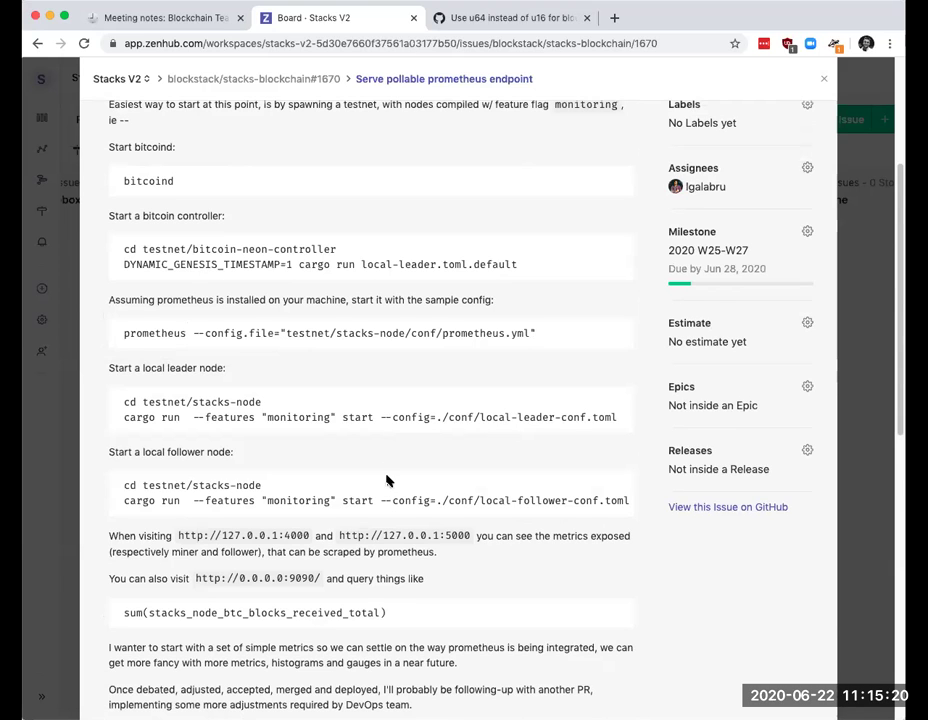
pyautogui.scroll(-3, 387, 480)
pyautogui.scroll(-3, 517, 485)
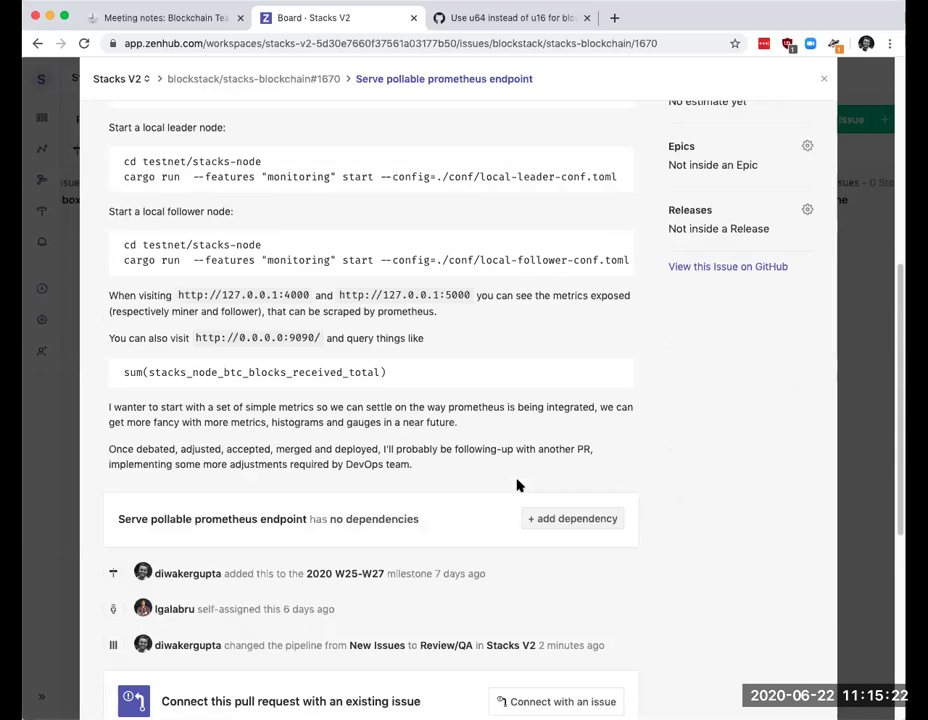
pyautogui.scroll(-2, 449, 409)
pyautogui.scroll(-2, 449, 408)
pyautogui.scroll(10, 636, 379)
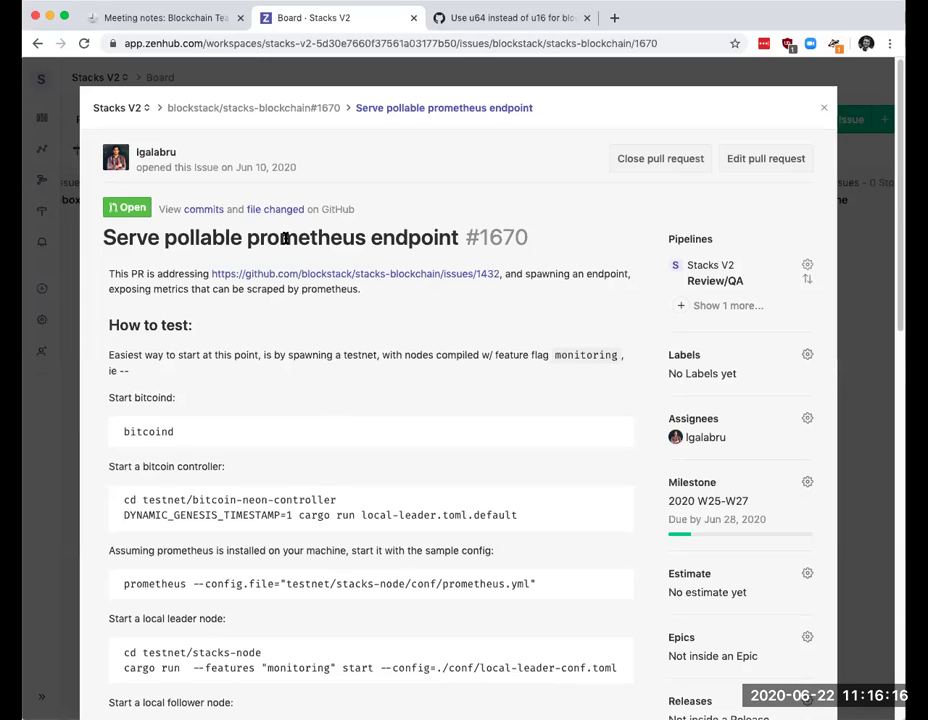
pyautogui.moveTo(280, 237); pyautogui.dragTo(412, 237)
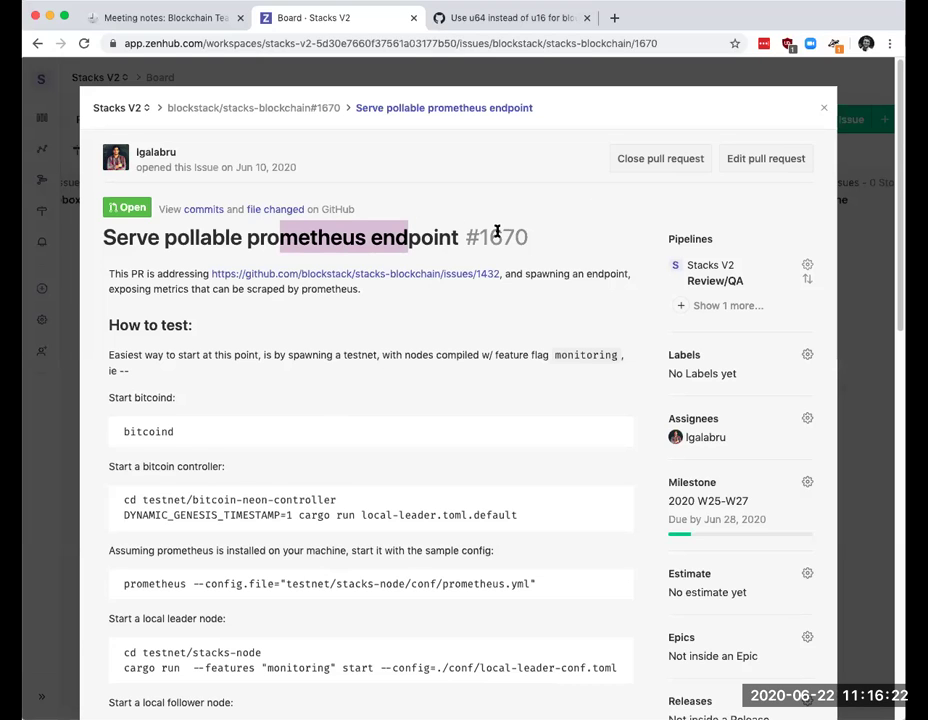
pyautogui.scroll(-3, 437, 308)
pyautogui.scroll(3, 437, 308)
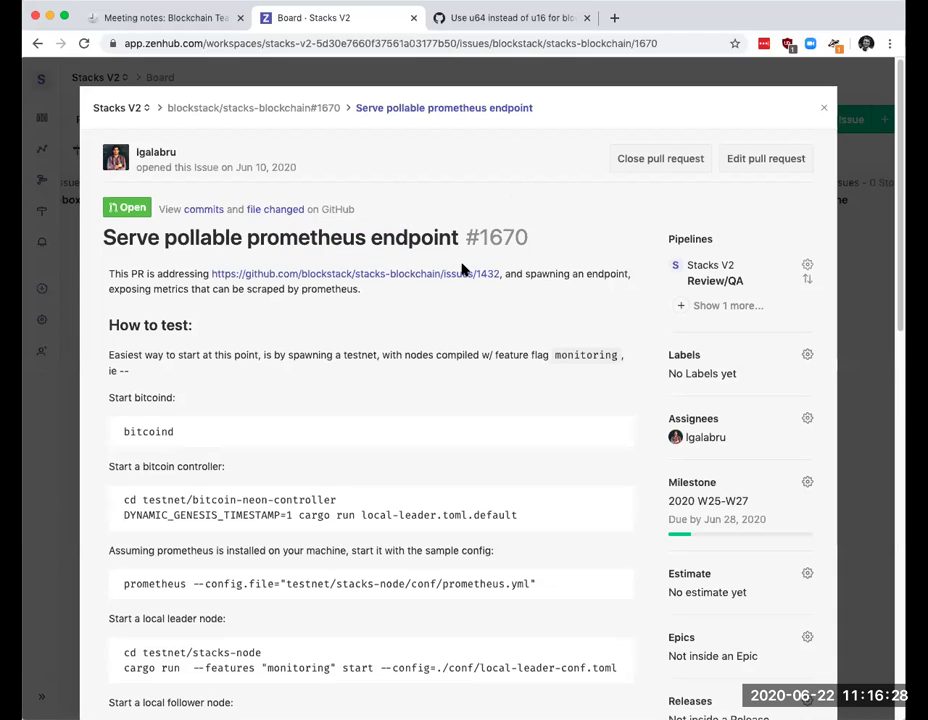
pyautogui.scroll(-2, 462, 268)
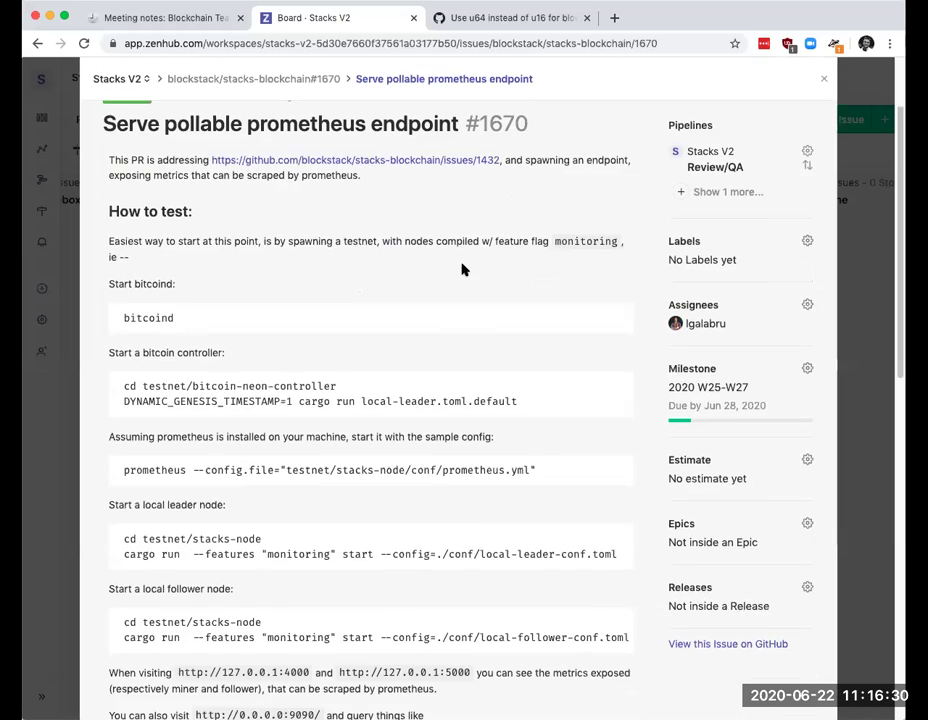
pyautogui.scroll(-3, 462, 268)
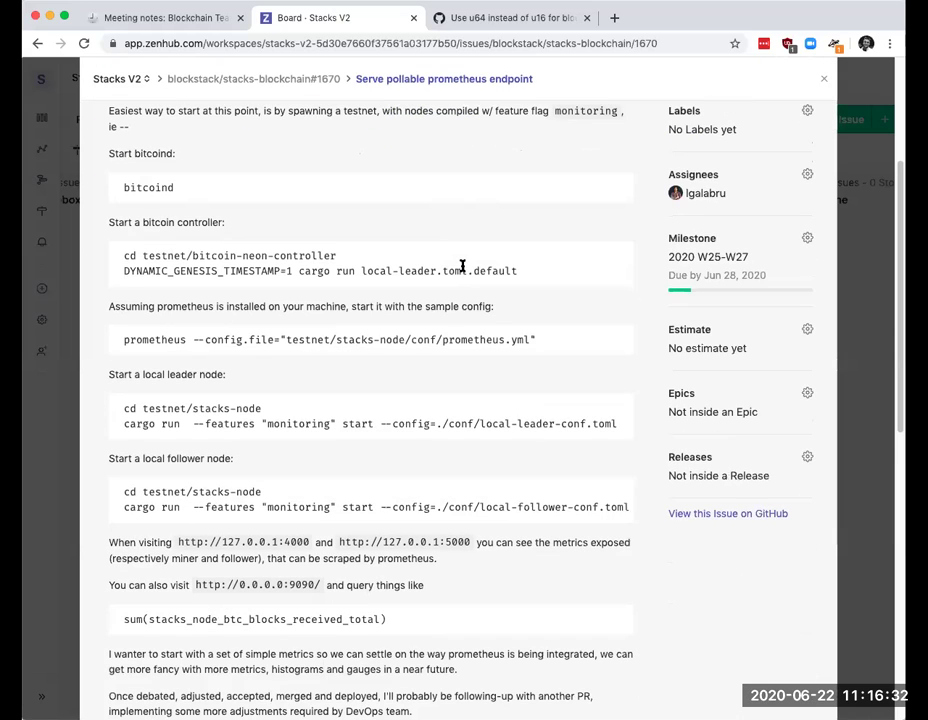
pyautogui.scroll(-5, 462, 266)
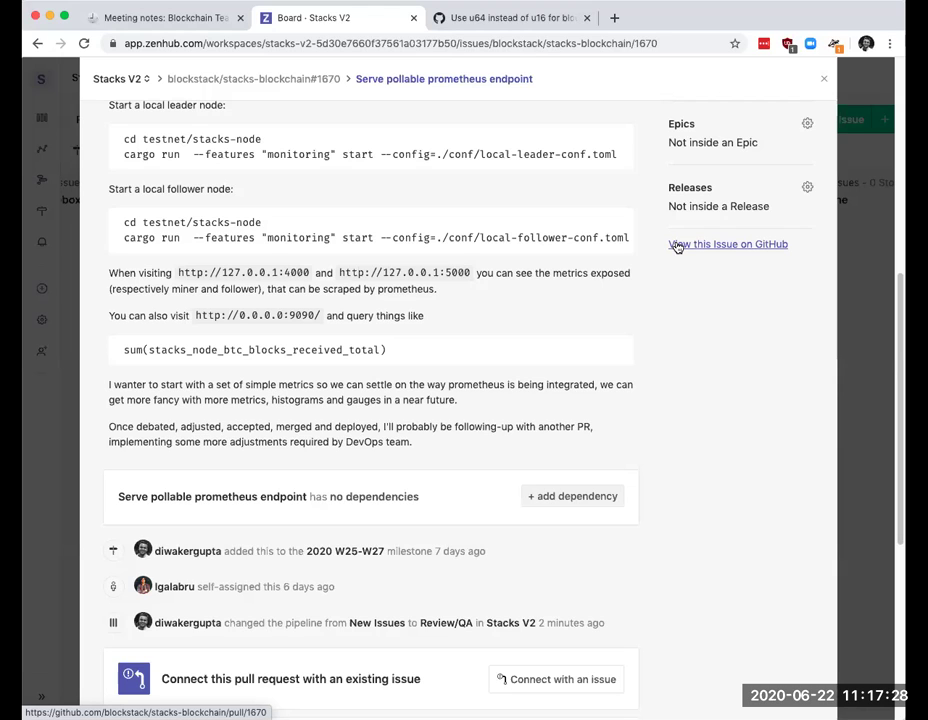
pyautogui.scroll(10, 441, 242)
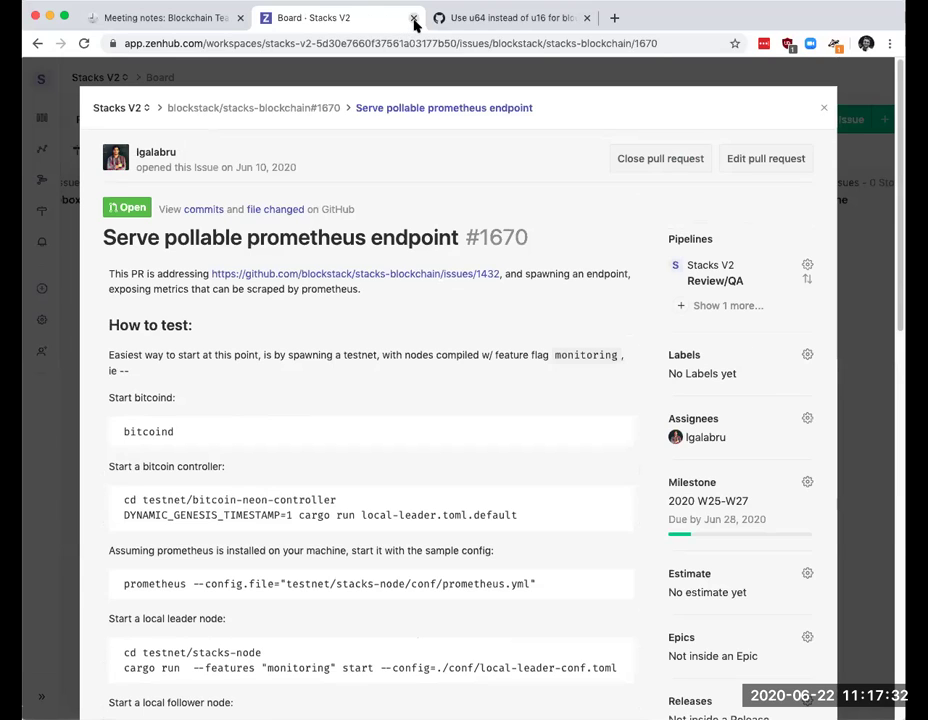
# Step: Reopen the closed board tab, go back from PR #1670 to Stacks V2, then switch to the Blockchain Team notes
pyautogui.press('super+w')
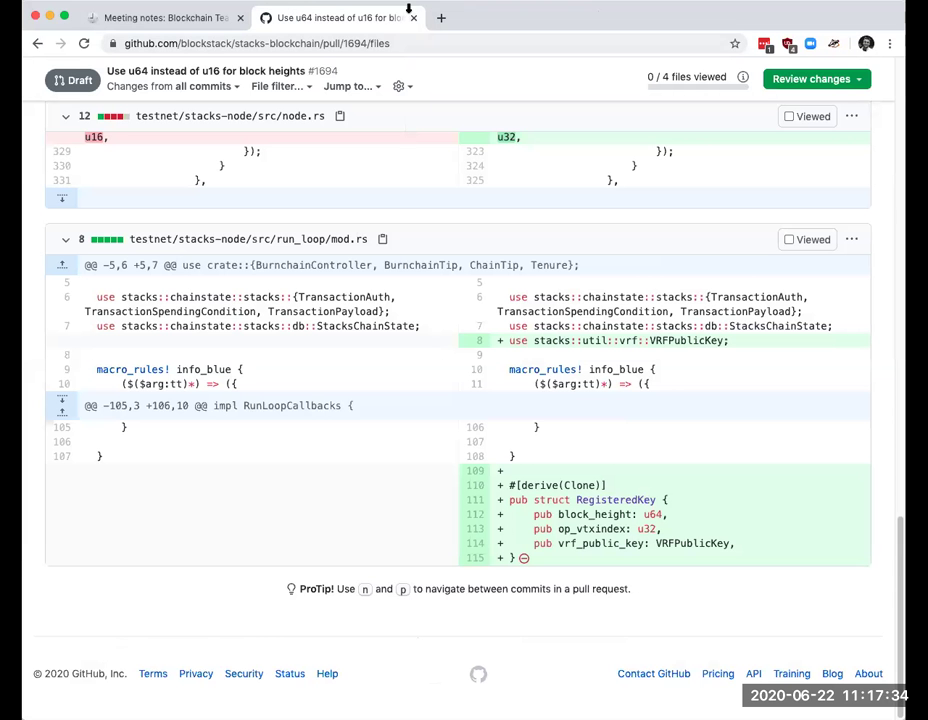
pyautogui.press('super+shift+t')
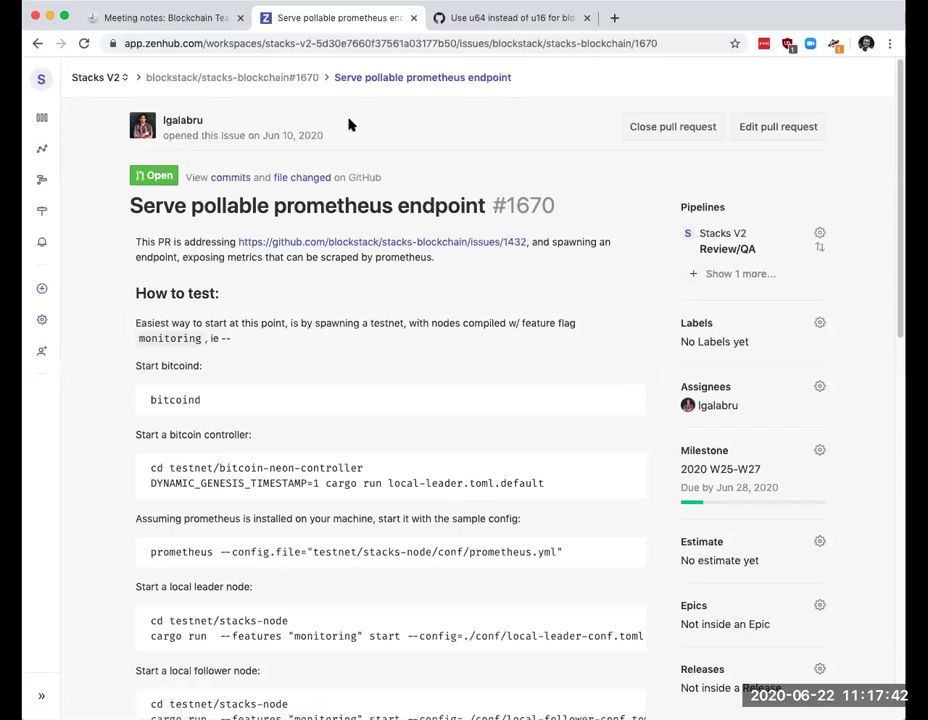
pyautogui.click(37, 43)
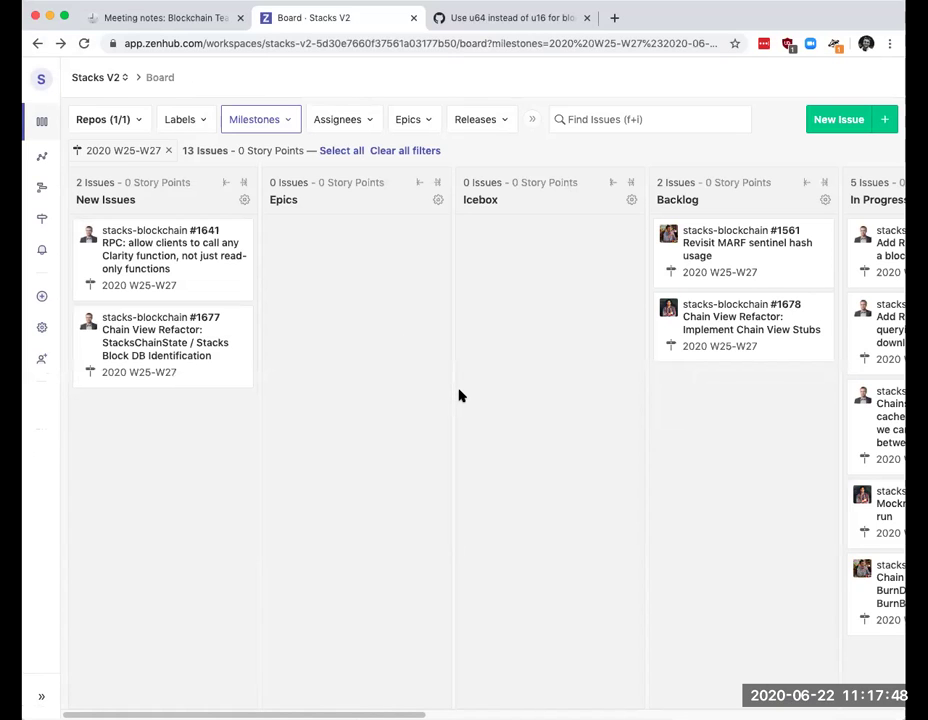
pyautogui.hscroll(3, 458, 394)
pyautogui.hscroll(6, 458, 394)
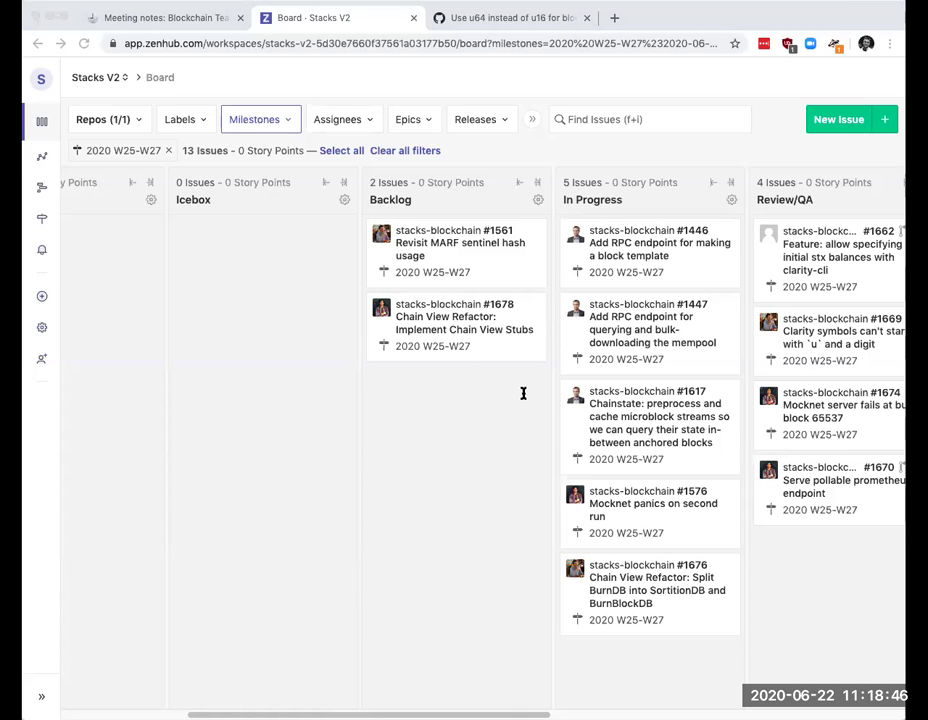
pyautogui.click(522, 393)
pyautogui.click(191, 30)
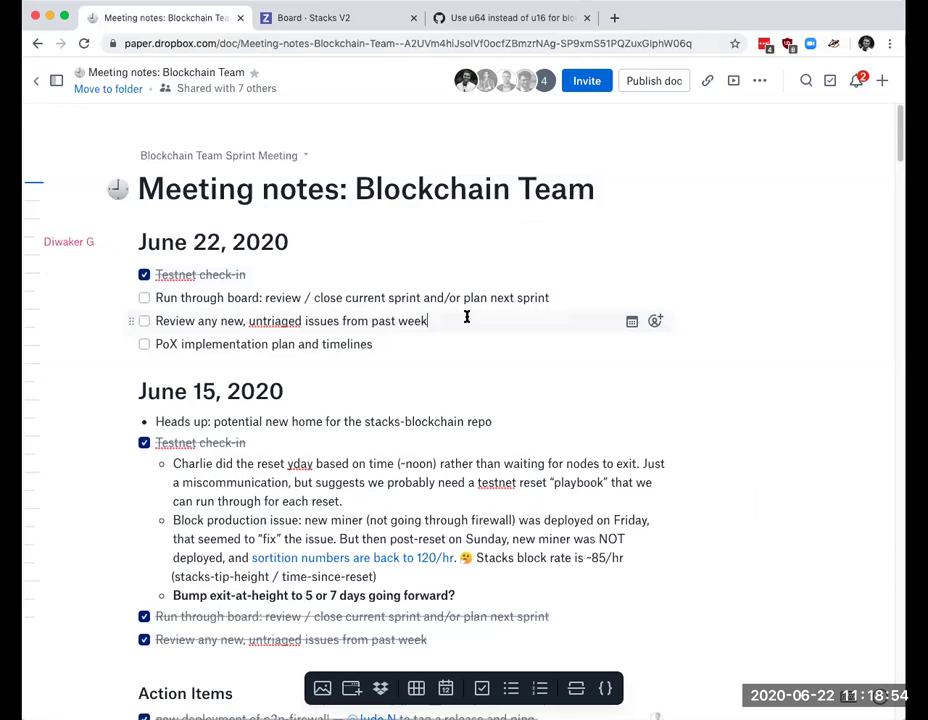
# Step: Switch from the June 22 meeting notes back to the Stacks V2 board
pyautogui.click(309, 19)
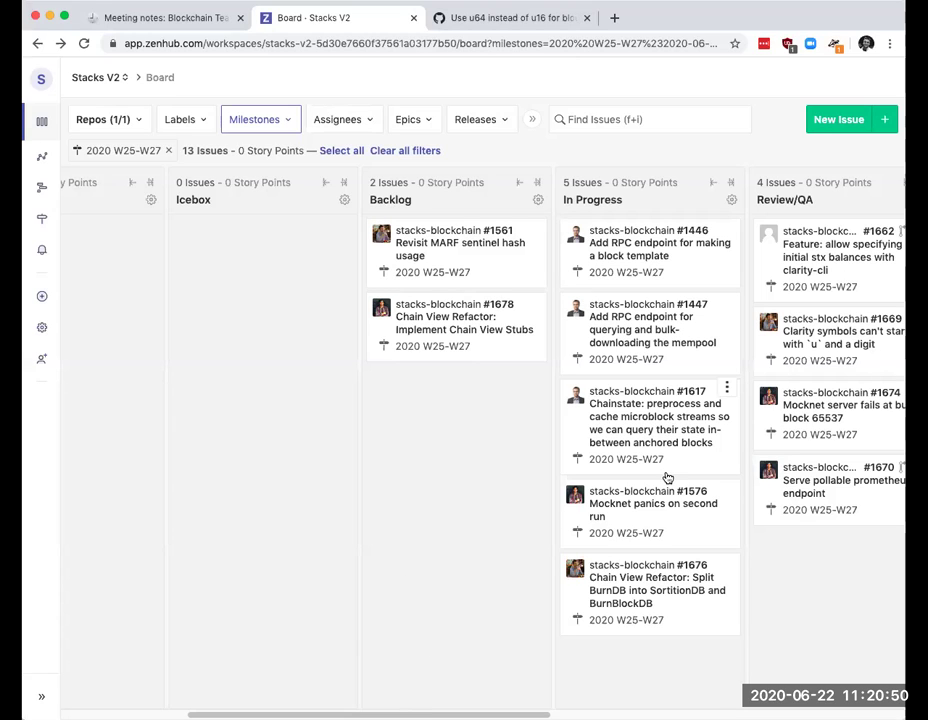
# Step: Open In Progress issue #1617, 'Chainstate: preprocess and cache microblock streams', and read its description
pyautogui.click(687, 425)
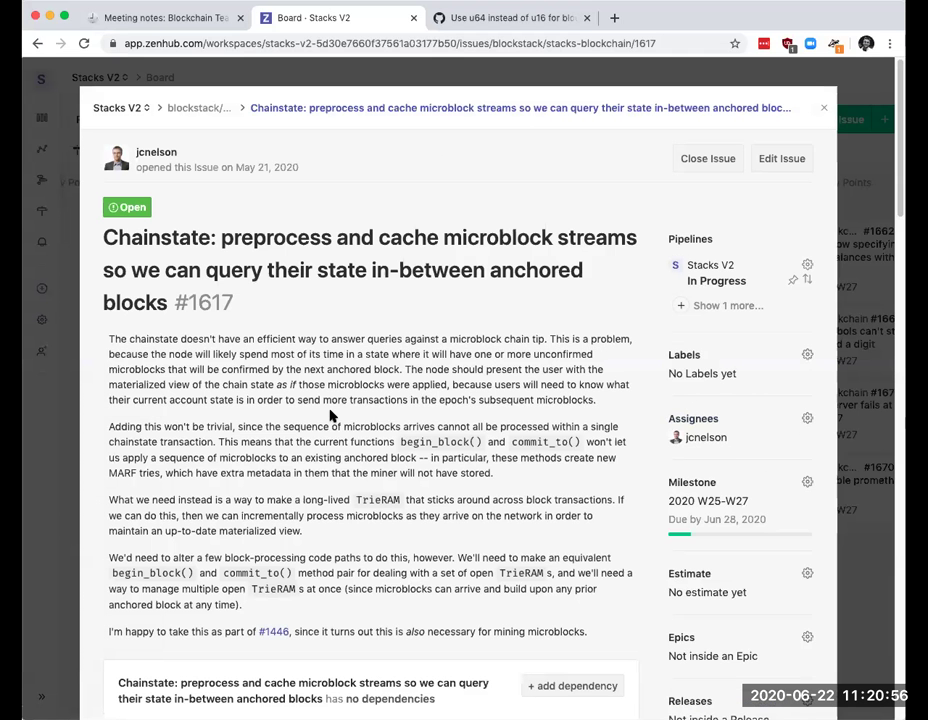
pyautogui.scroll(-2, 332, 412)
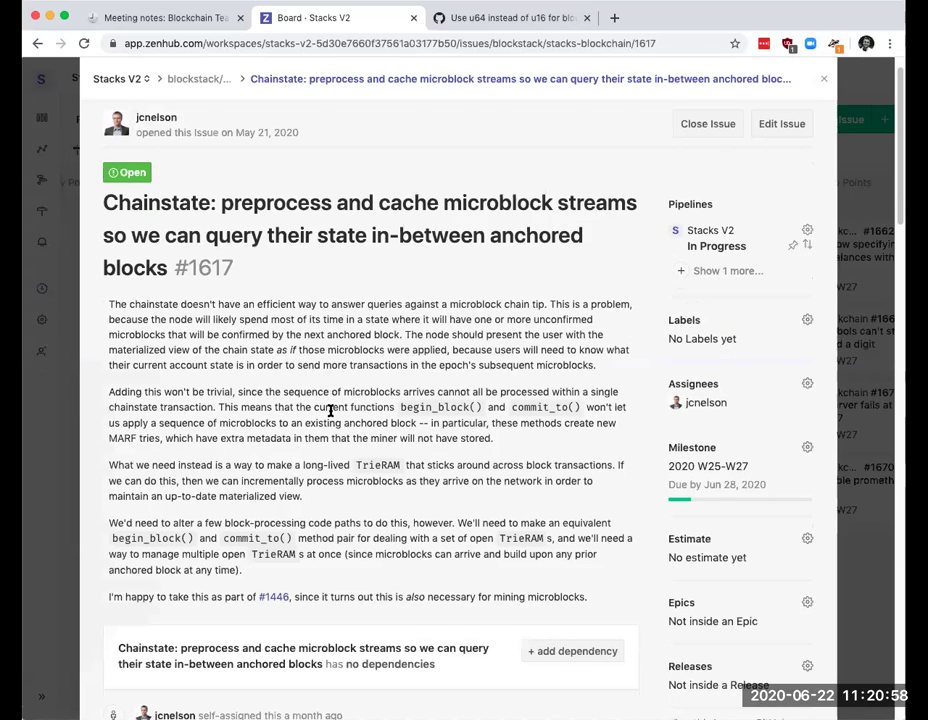
pyautogui.scroll(-2, 330, 411)
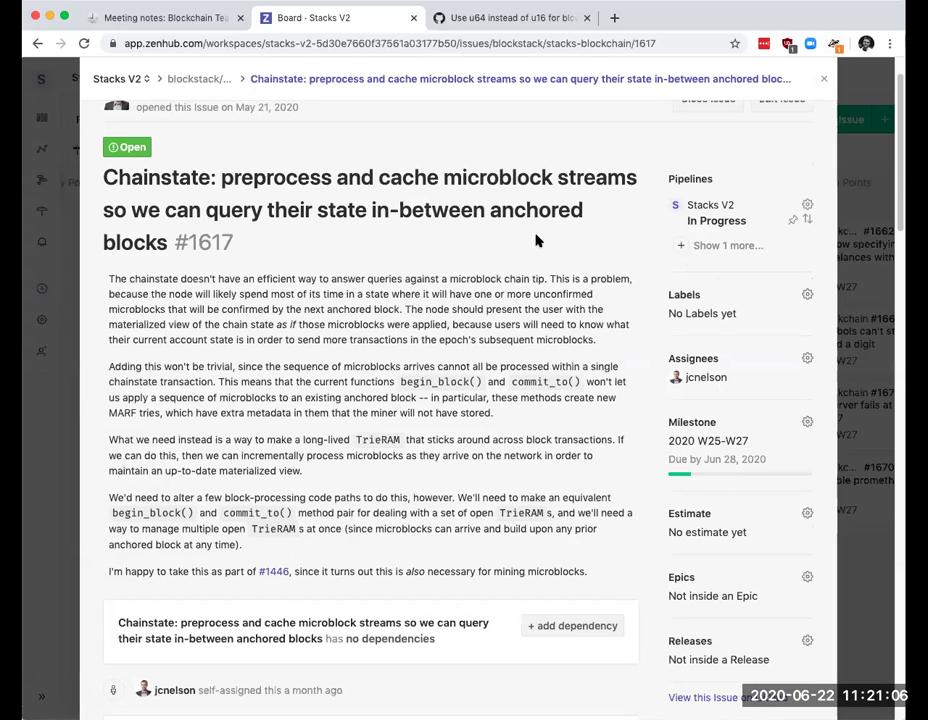
pyautogui.scroll(-2, 537, 242)
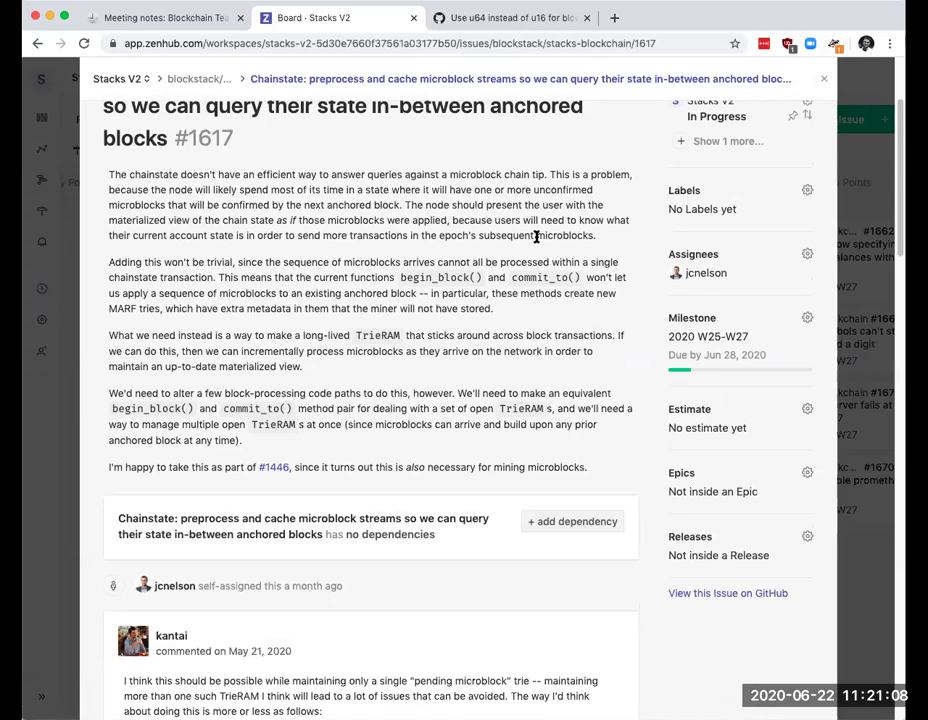
pyautogui.scroll(-2, 535, 238)
pyautogui.scroll(10, 697, 163)
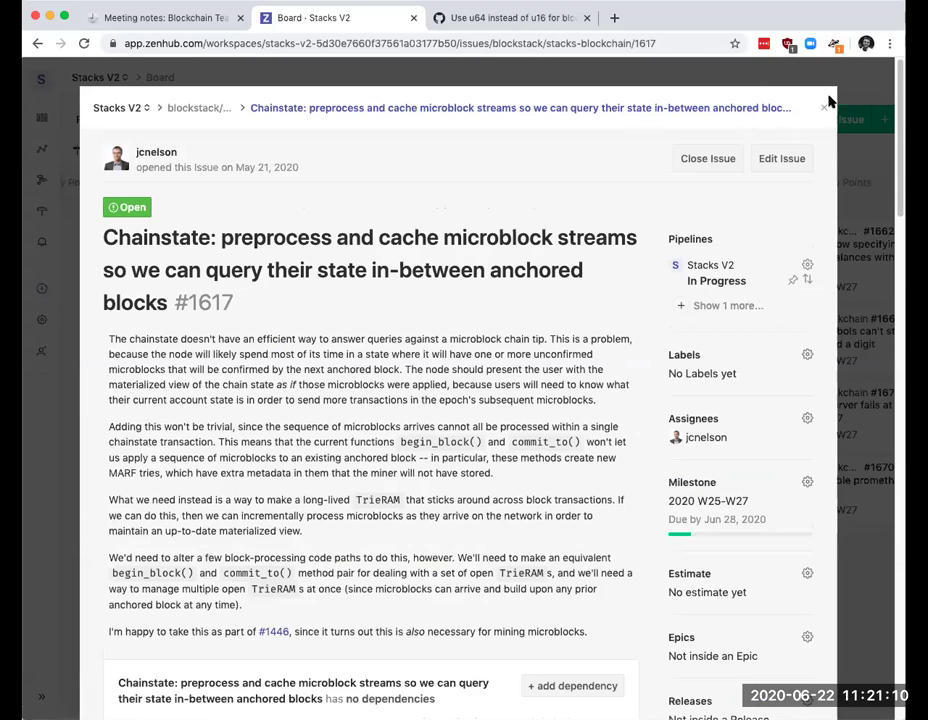
# Step: Close #1617, then read through issue #1576, Mocknet panics on second run, and close it
pyautogui.click(826, 106)
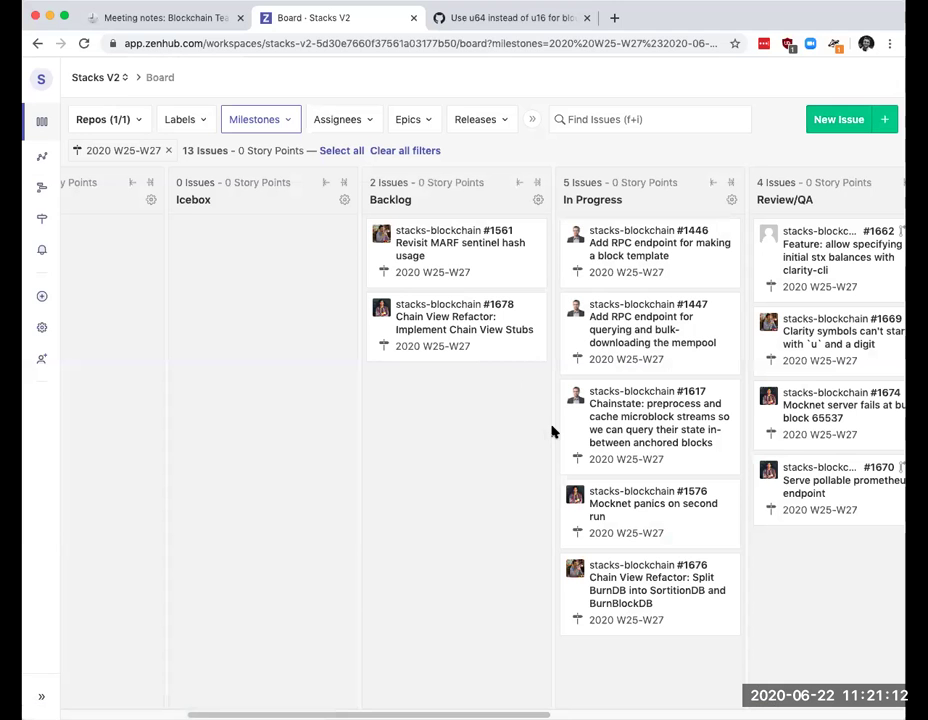
pyautogui.click(644, 507)
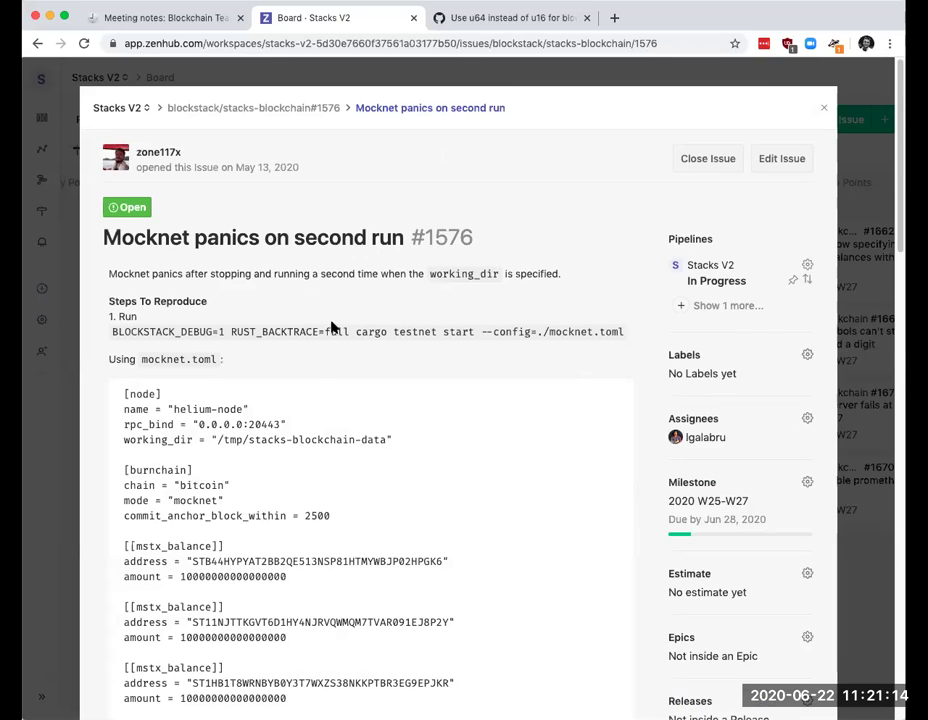
pyautogui.scroll(-4, 456, 444)
pyautogui.scroll(4, 456, 444)
pyautogui.scroll(-1, 447, 318)
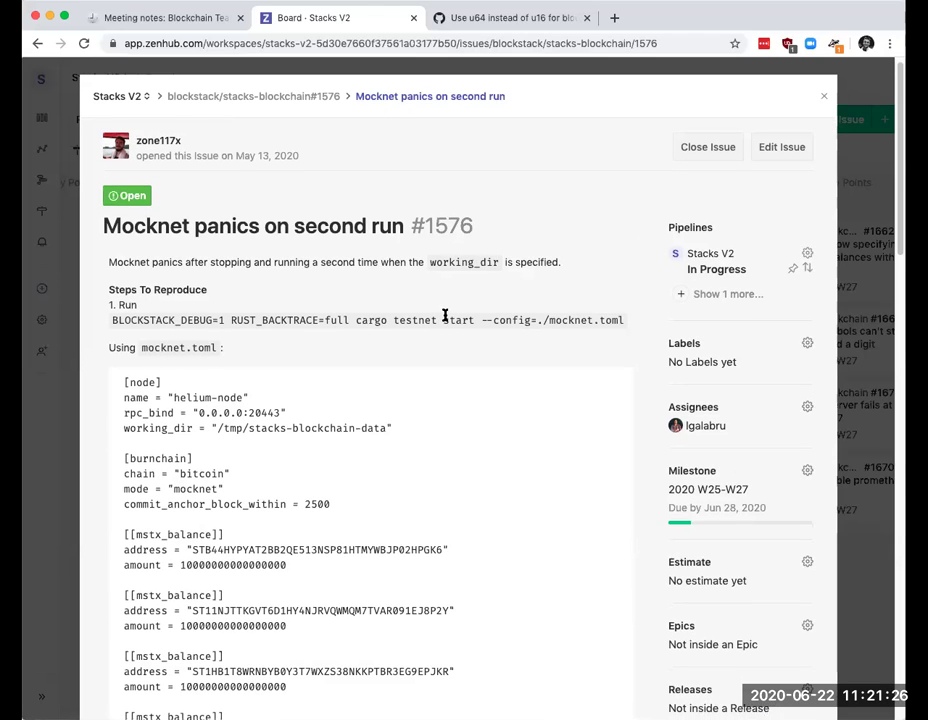
pyautogui.scroll(-3, 445, 316)
pyautogui.scroll(-8, 446, 318)
pyautogui.scroll(-3, 446, 317)
pyautogui.scroll(9, 446, 317)
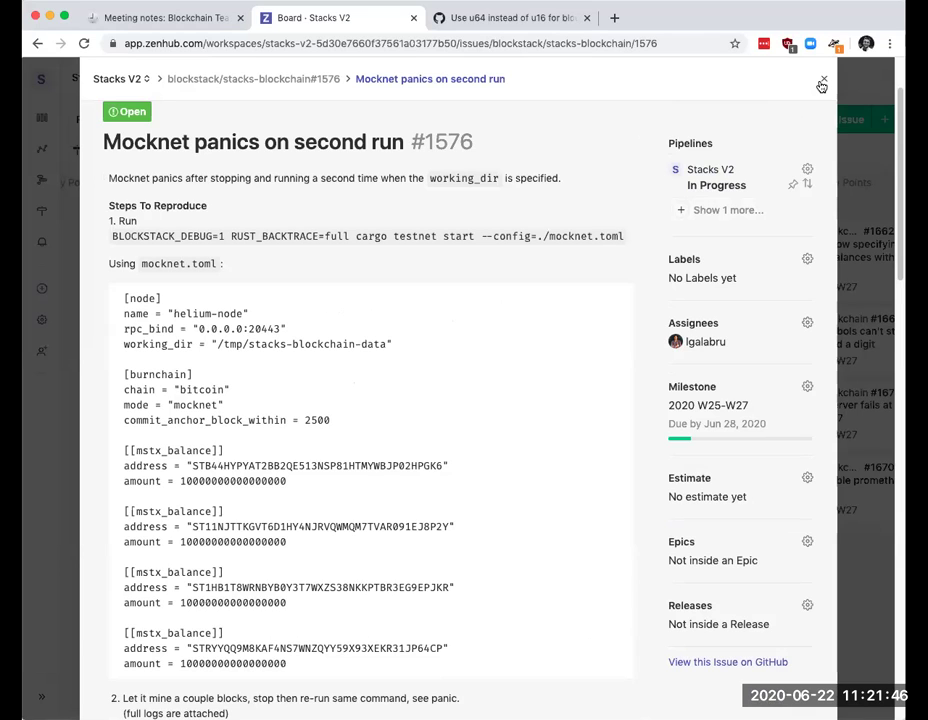
pyautogui.click(822, 85)
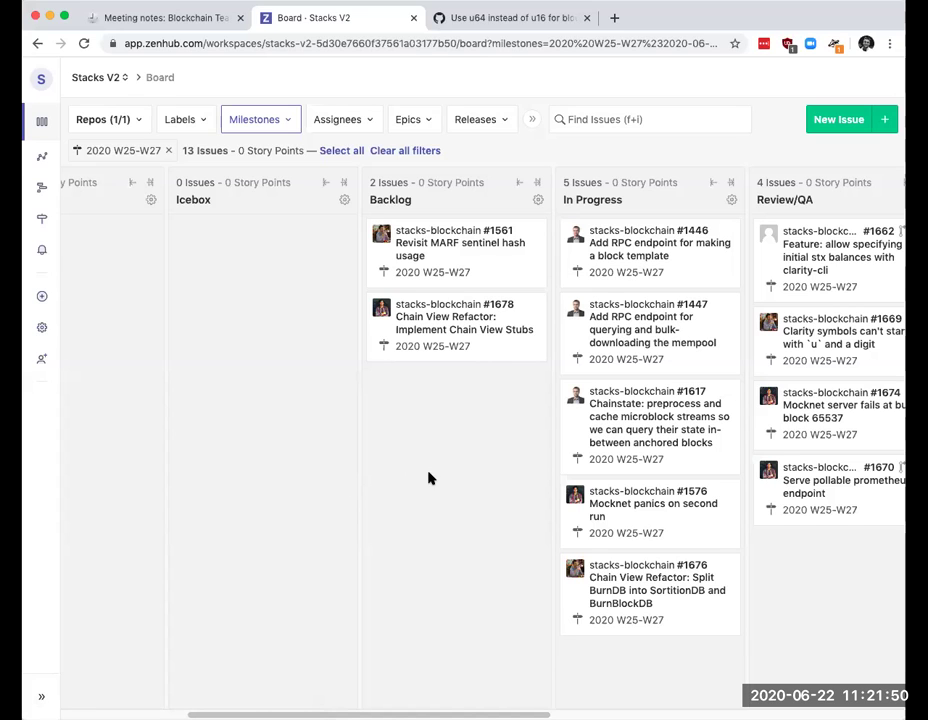
# Step: Take another look at issue #1676's details and close it
pyautogui.click(632, 600)
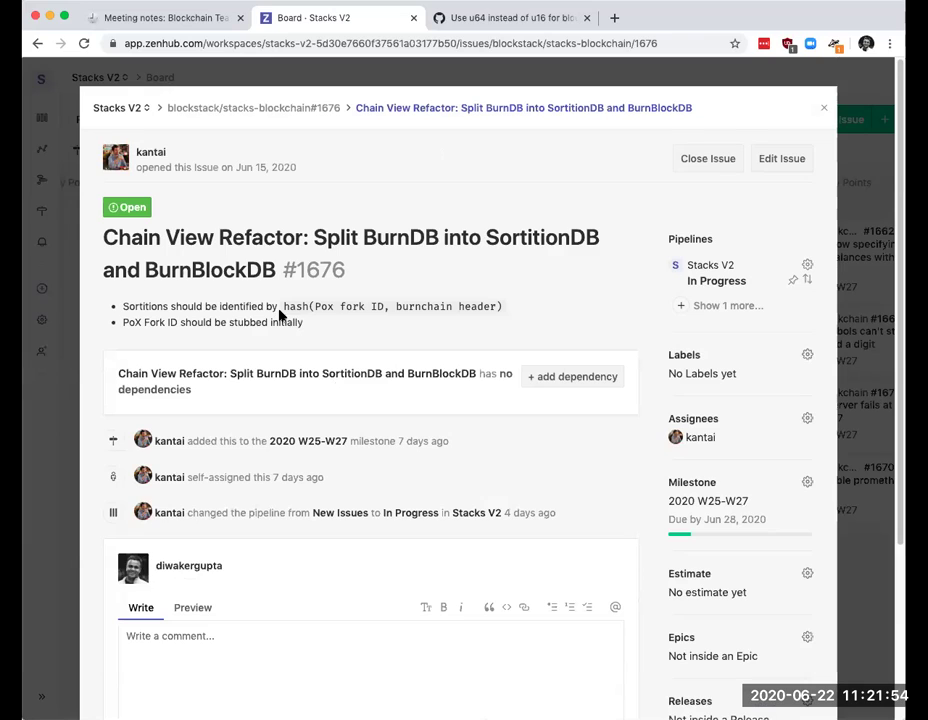
pyautogui.scroll(-1, 447, 338)
pyautogui.scroll(1, 447, 338)
pyautogui.click(822, 108)
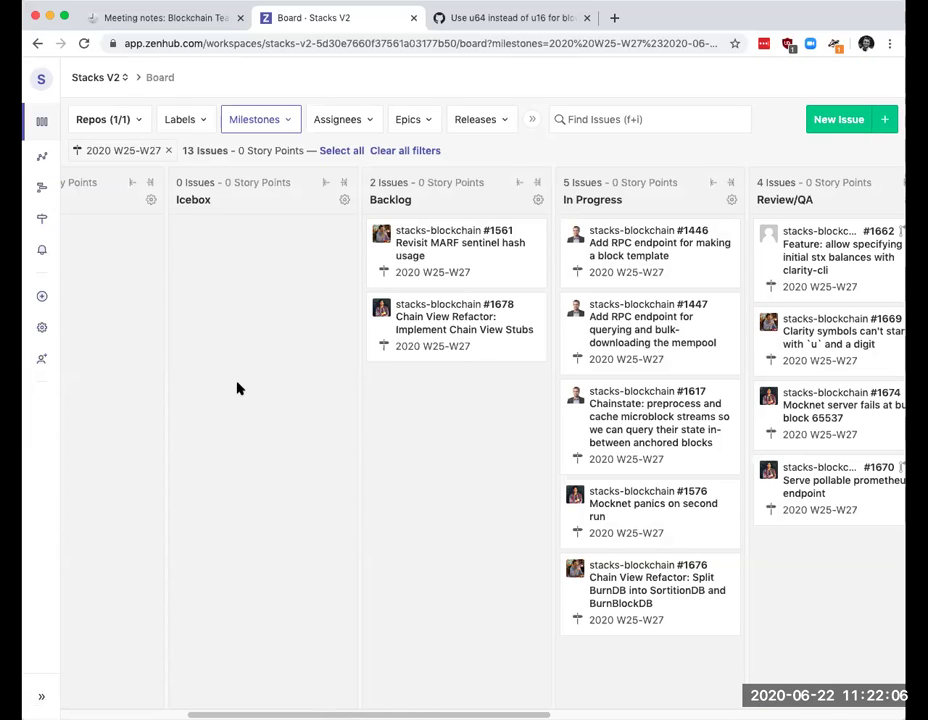
# Step: Set issue #1561, Revisit MARF sentinel hash usage, to milestone 2020 W27-W29 and close it
pyautogui.click(464, 259)
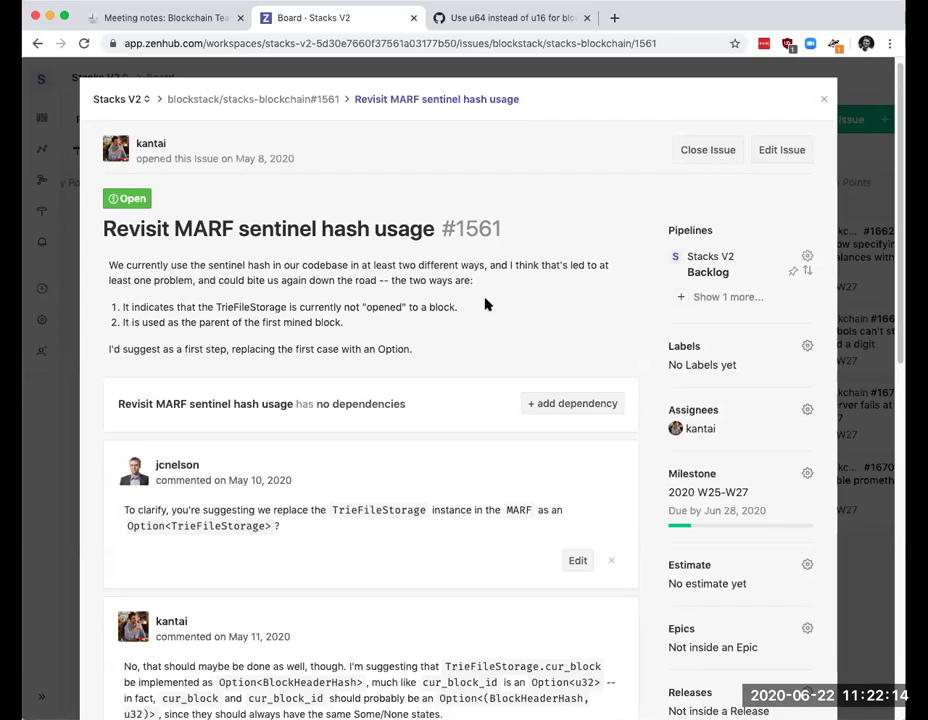
pyautogui.scroll(-3, 485, 304)
pyautogui.click(806, 346)
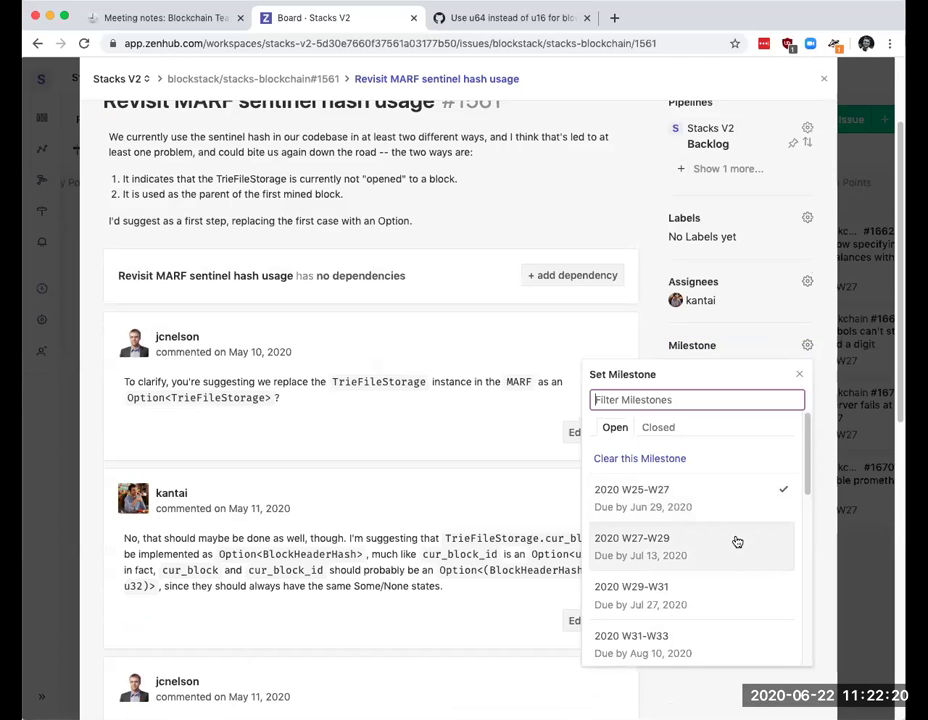
pyautogui.press('Escape')
pyautogui.scroll(1, 573, 400)
pyautogui.scroll(3, 570, 400)
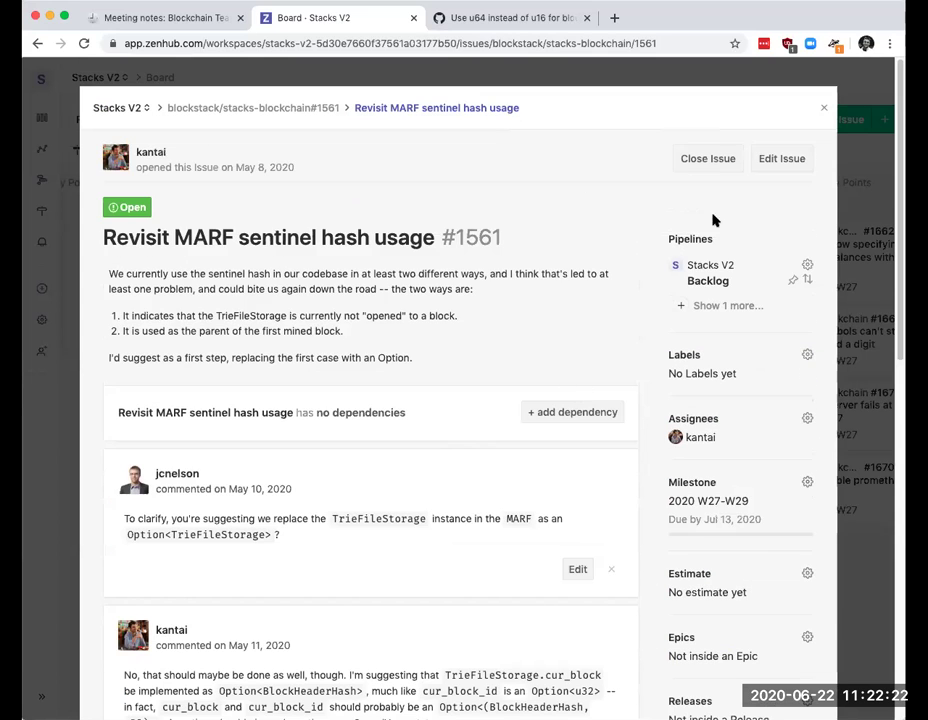
pyautogui.click(826, 107)
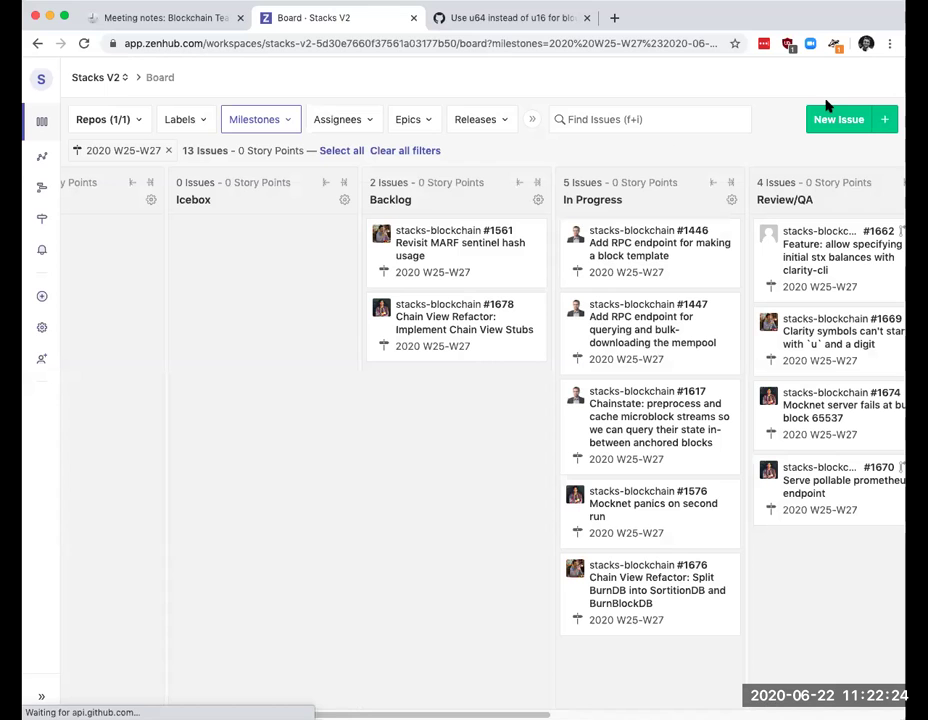
pyautogui.click(438, 330)
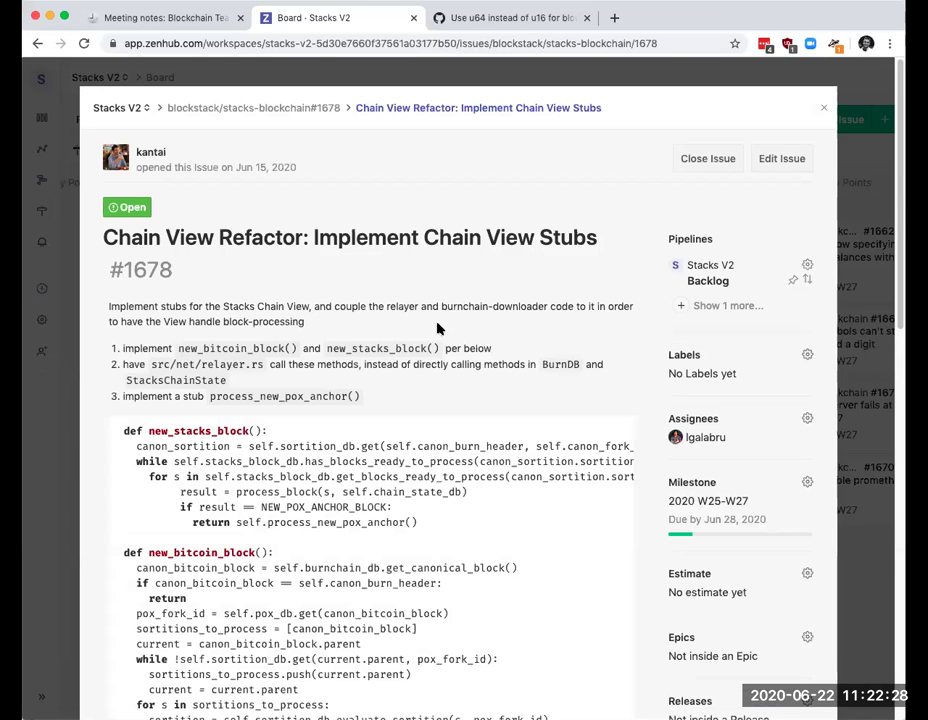
pyautogui.scroll(-3, 352, 489)
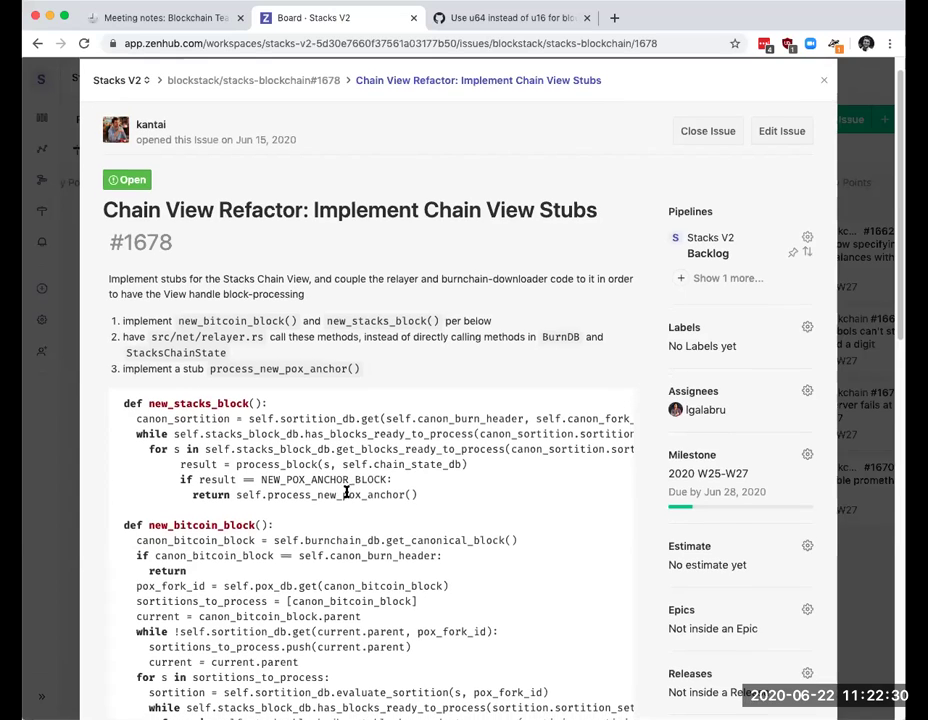
pyautogui.scroll(-1, 351, 489)
pyautogui.scroll(-3, 351, 490)
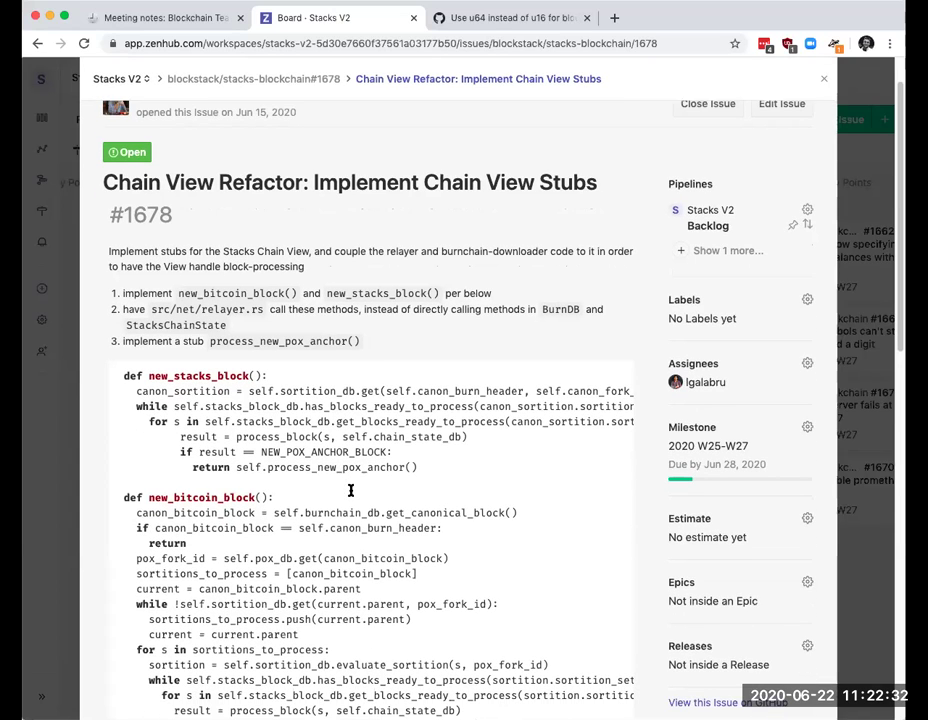
pyautogui.scroll(-2, 360, 495)
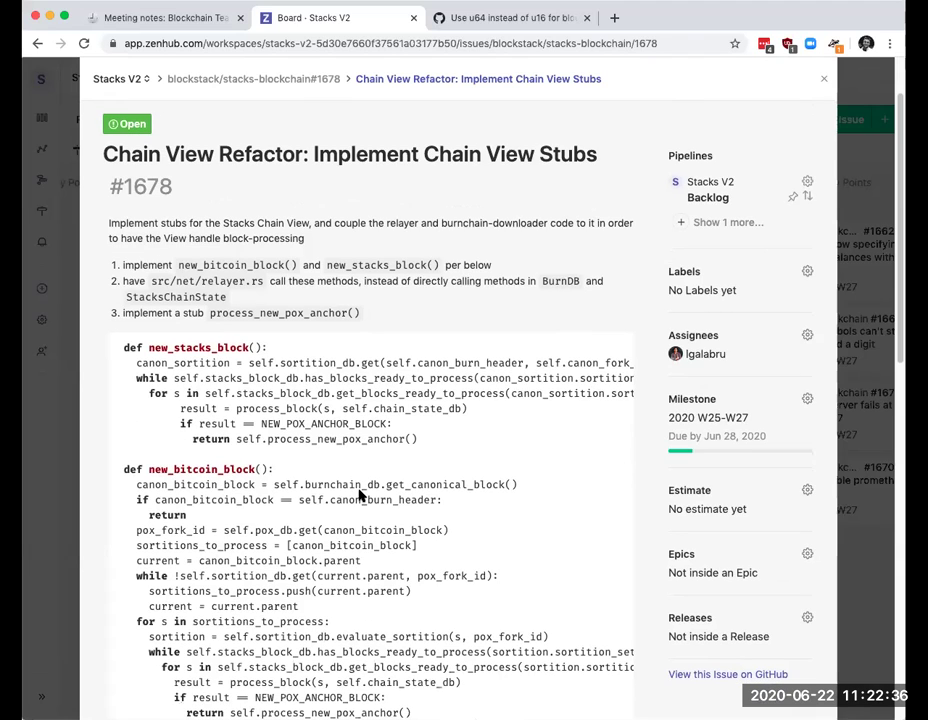
pyautogui.scroll(-1, 360, 496)
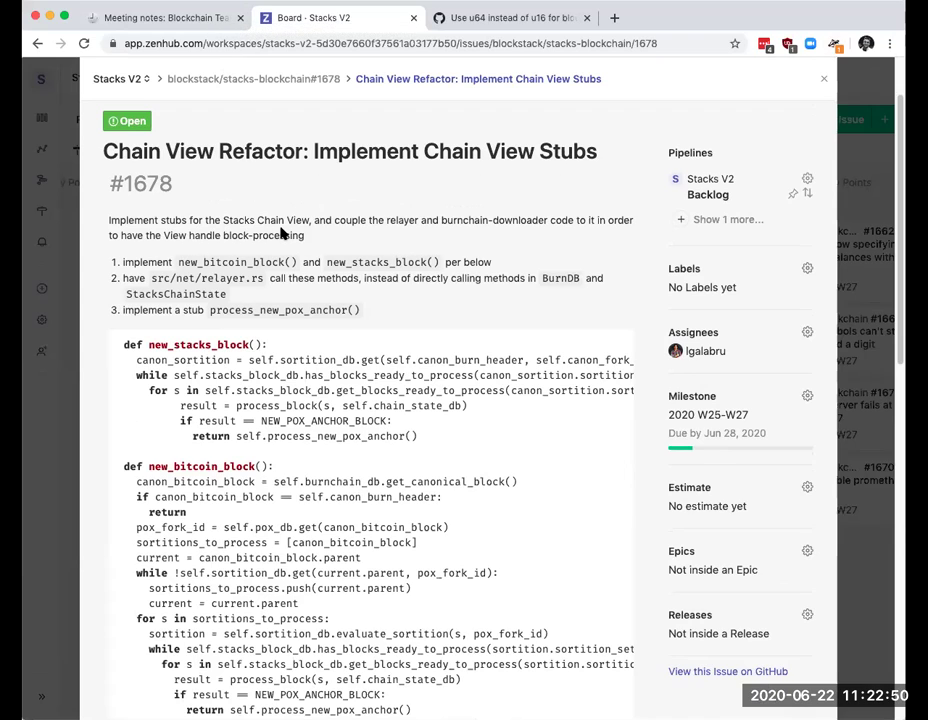
pyautogui.scroll(-1, 282, 233)
pyautogui.scroll(-1, 282, 233)
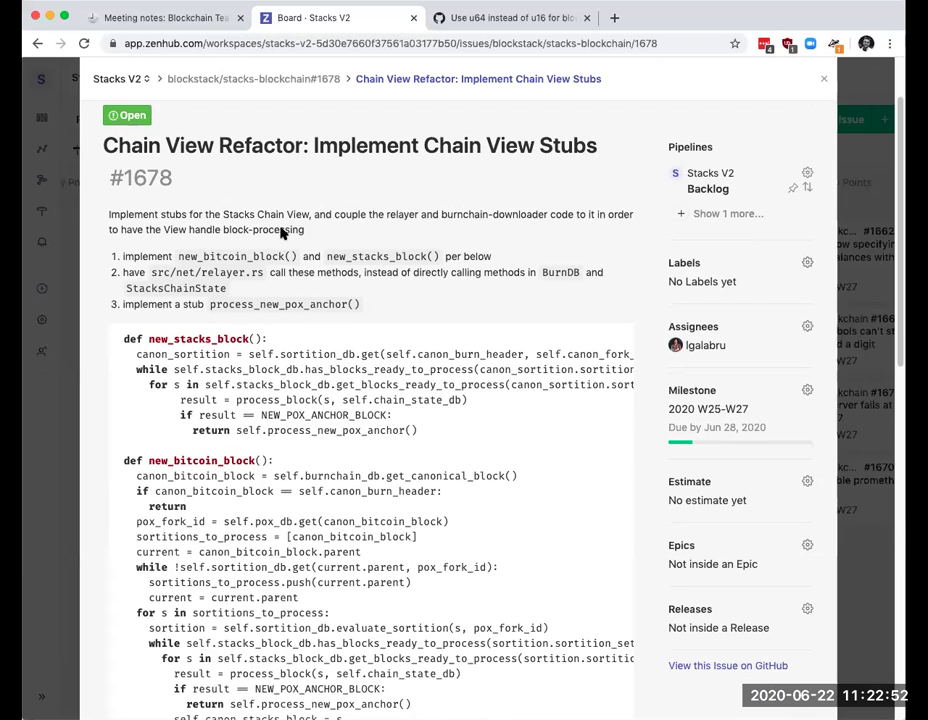
pyautogui.scroll(-3, 350, 234)
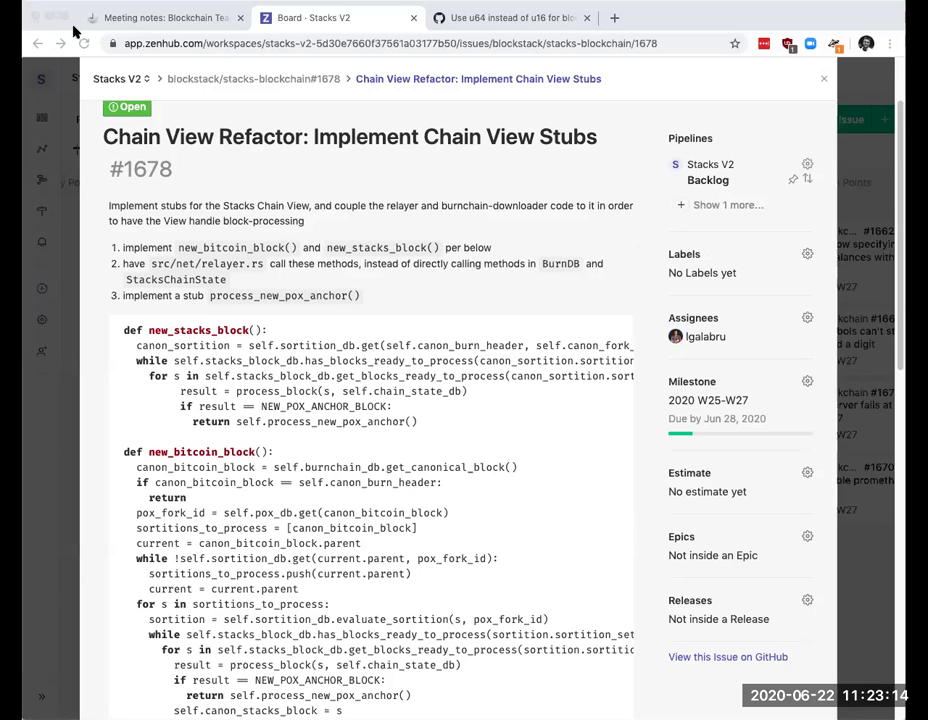
pyautogui.click(73, 32)
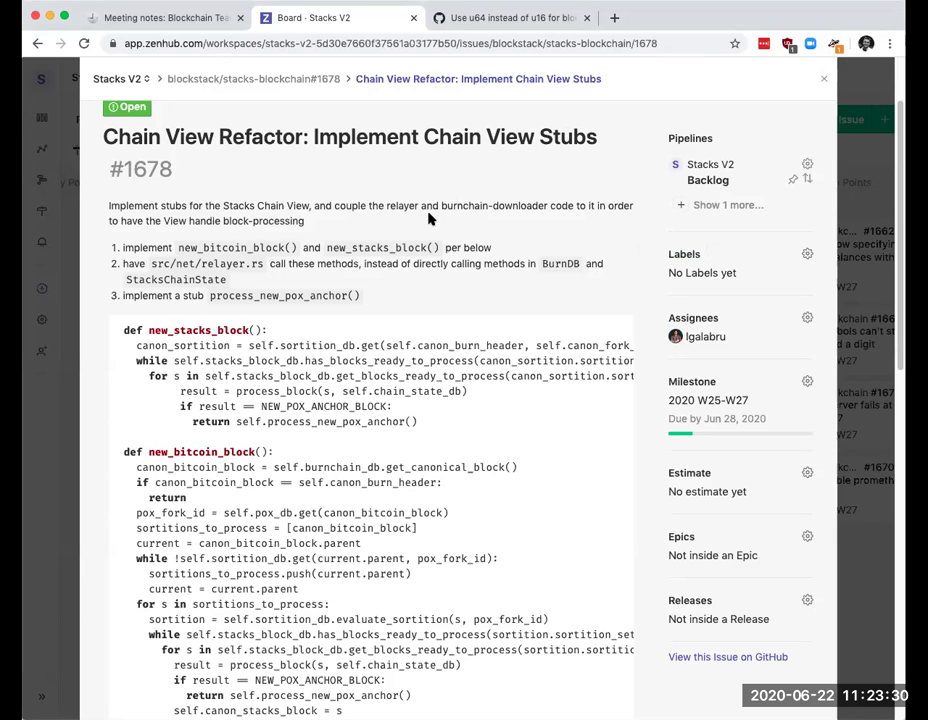
pyautogui.scroll(3, 427, 215)
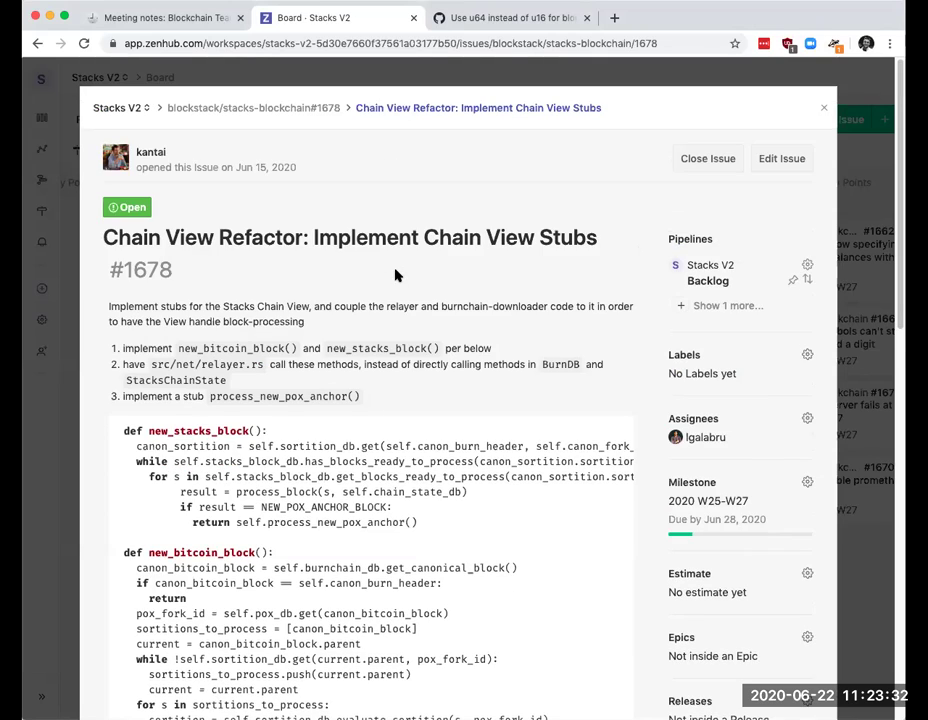
pyautogui.press('Escape')
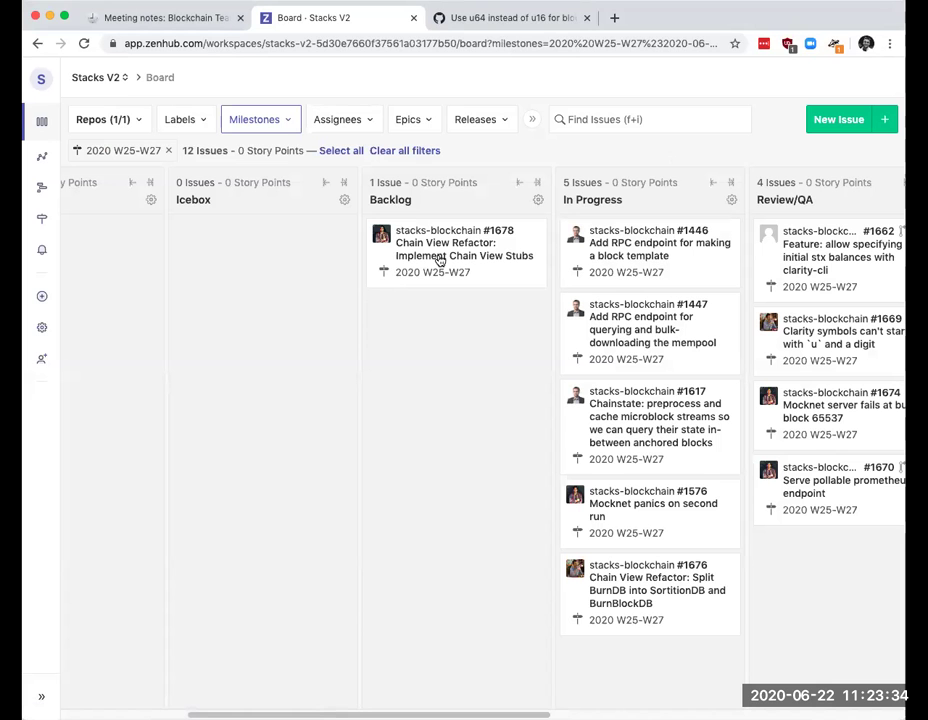
# Step: Move #1678 into In Progress and clear the 2020 W25-W27 milestone from issue #1641
pyautogui.moveTo(440, 260); pyautogui.dragTo(623, 270)
pyautogui.hscroll(-5, 335, 283)
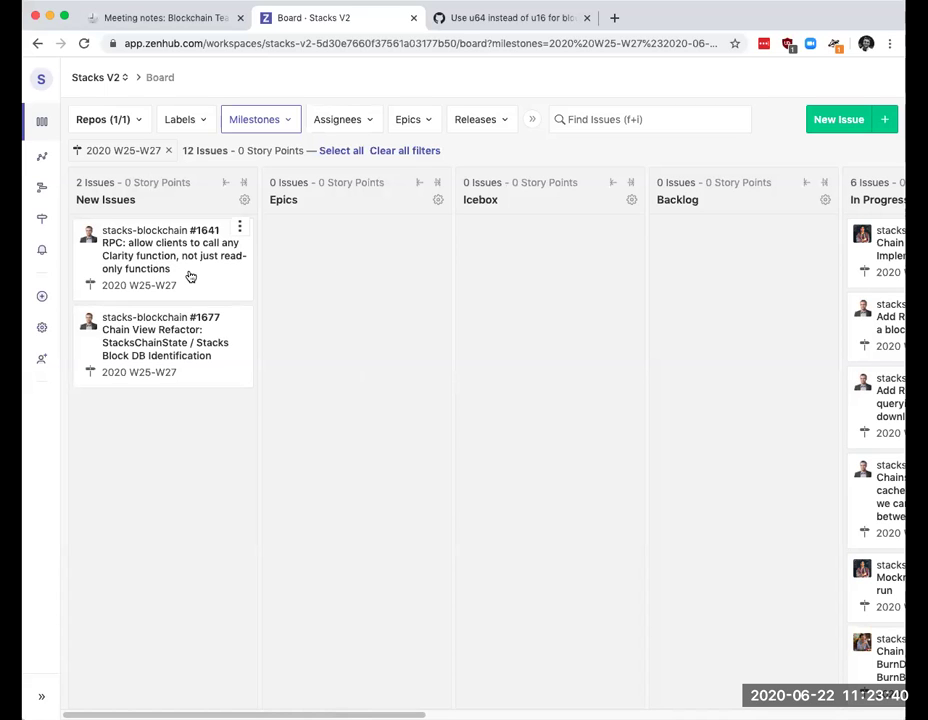
pyautogui.click(158, 264)
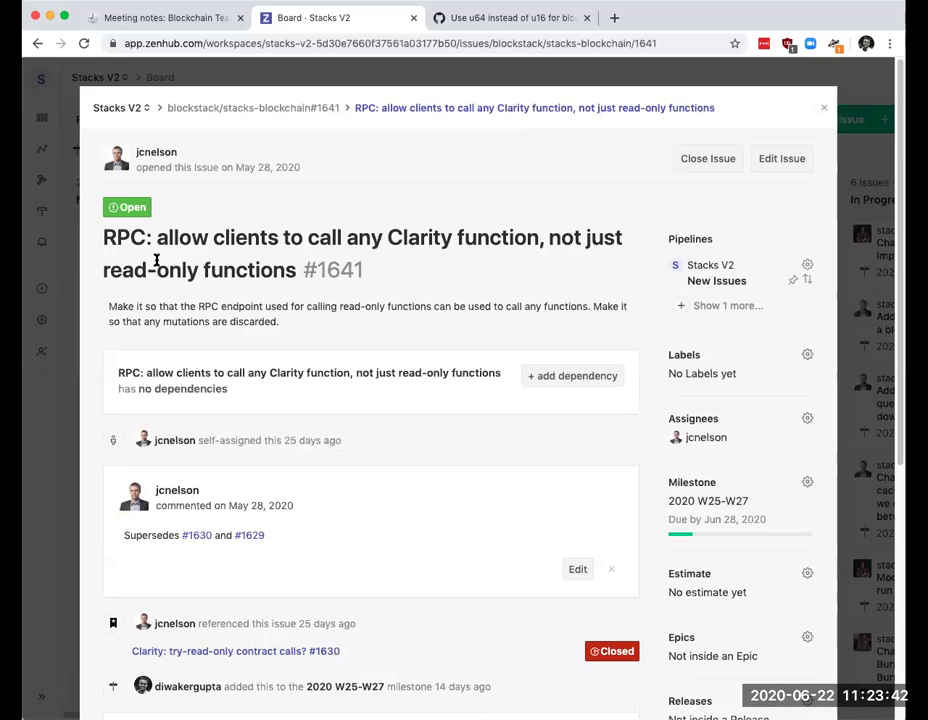
pyautogui.scroll(-1, 258, 345)
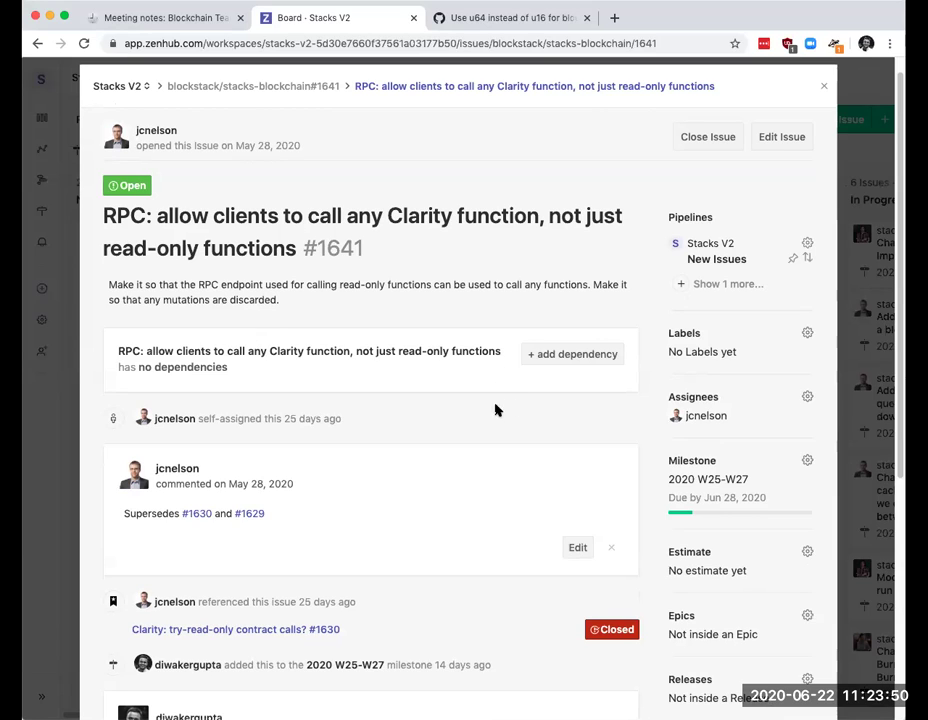
pyautogui.scroll(-1, 477, 401)
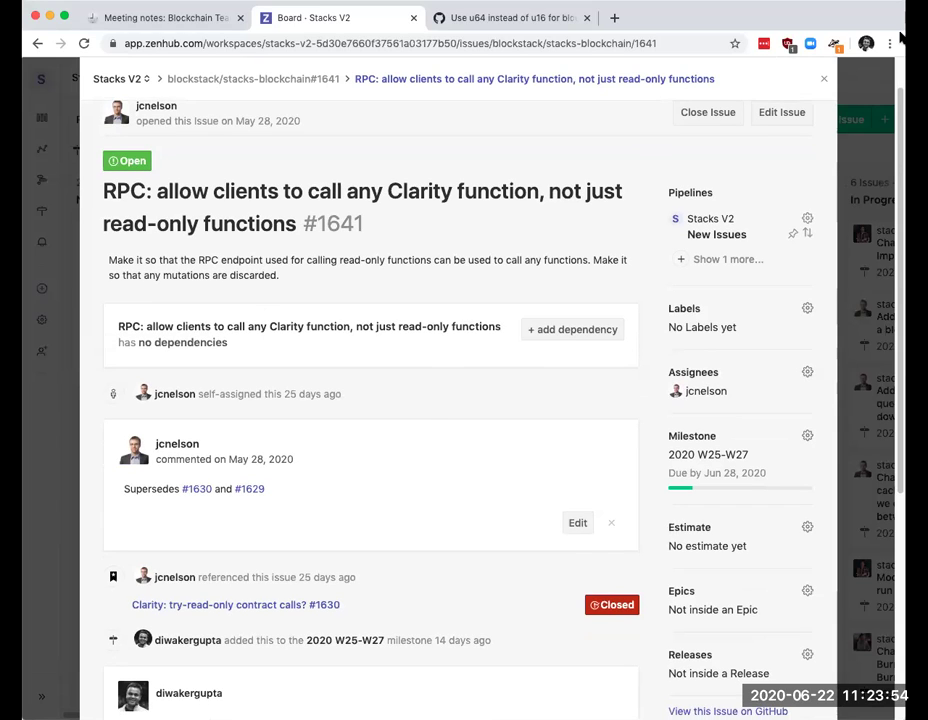
pyautogui.click(801, 438)
pyautogui.scroll(-1, 800, 440)
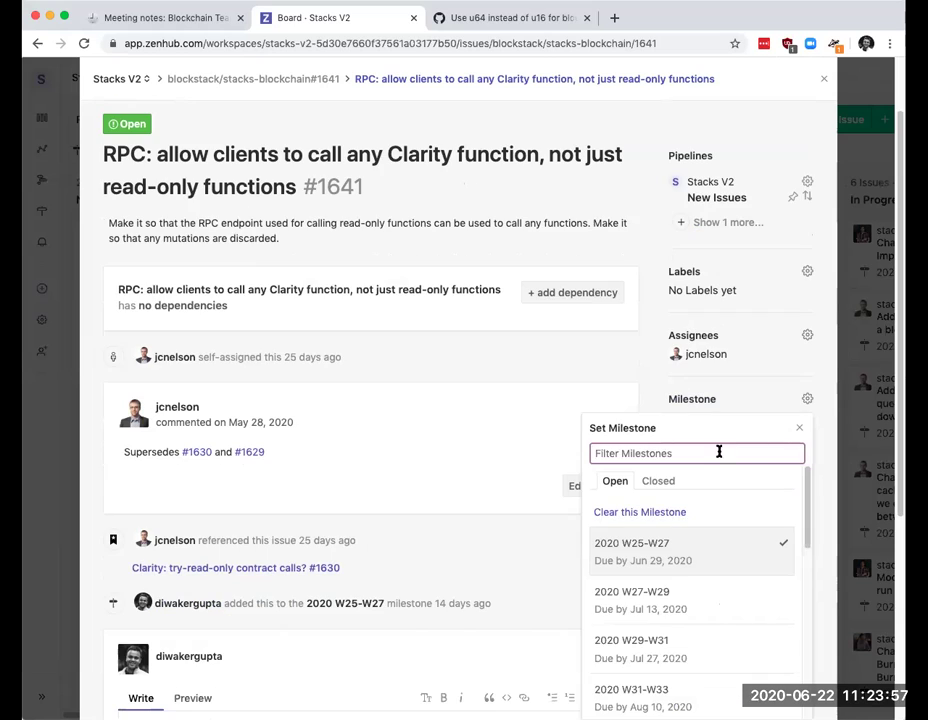
pyautogui.click(680, 512)
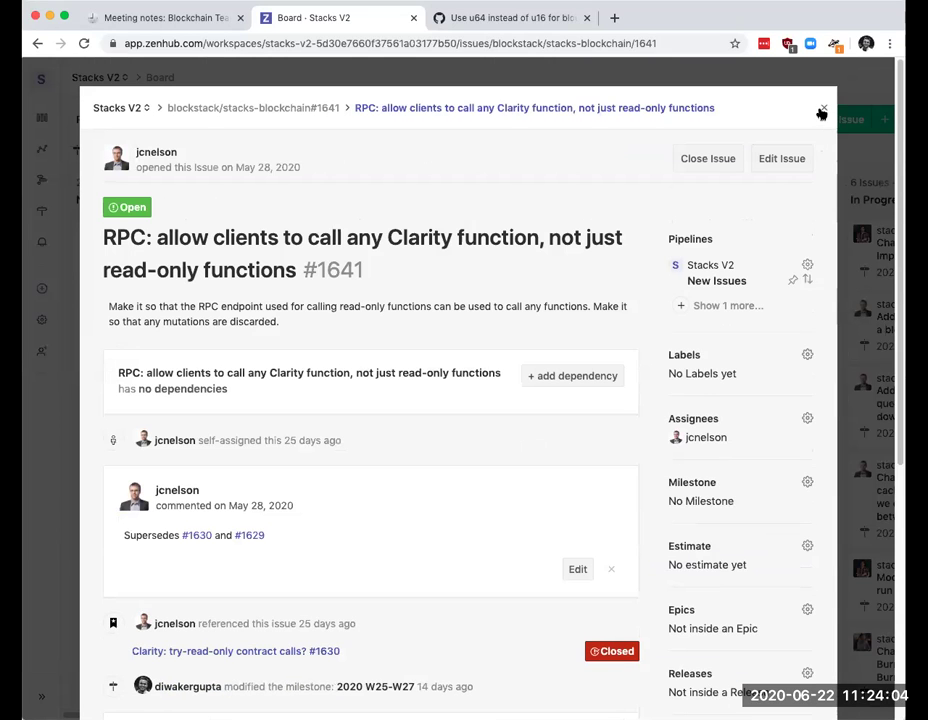
pyautogui.click(822, 107)
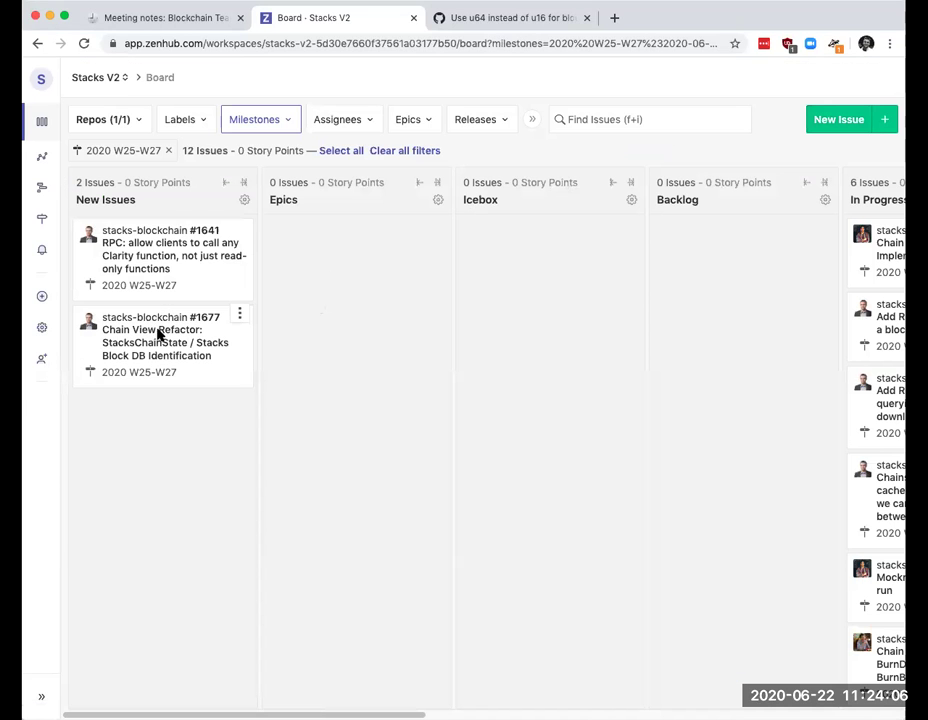
# Step: Review #1677 and drag it from New Issues into the Backlog, then recheck #1641's milestone
pyautogui.click(161, 335)
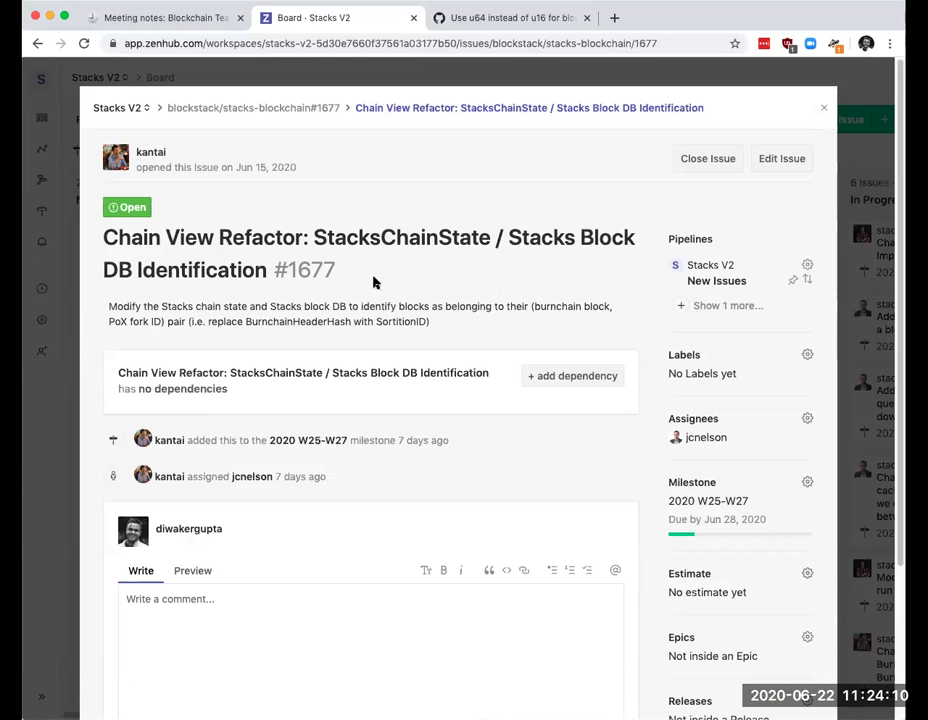
pyautogui.scroll(-1, 375, 283)
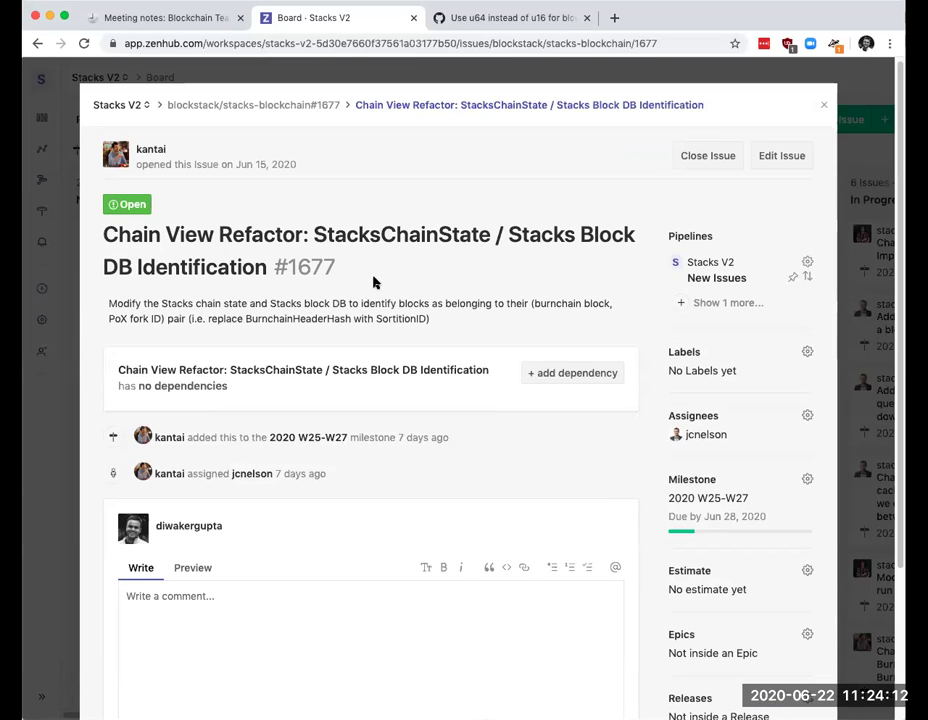
pyautogui.click(823, 106)
pyautogui.moveTo(193, 348); pyautogui.dragTo(715, 347)
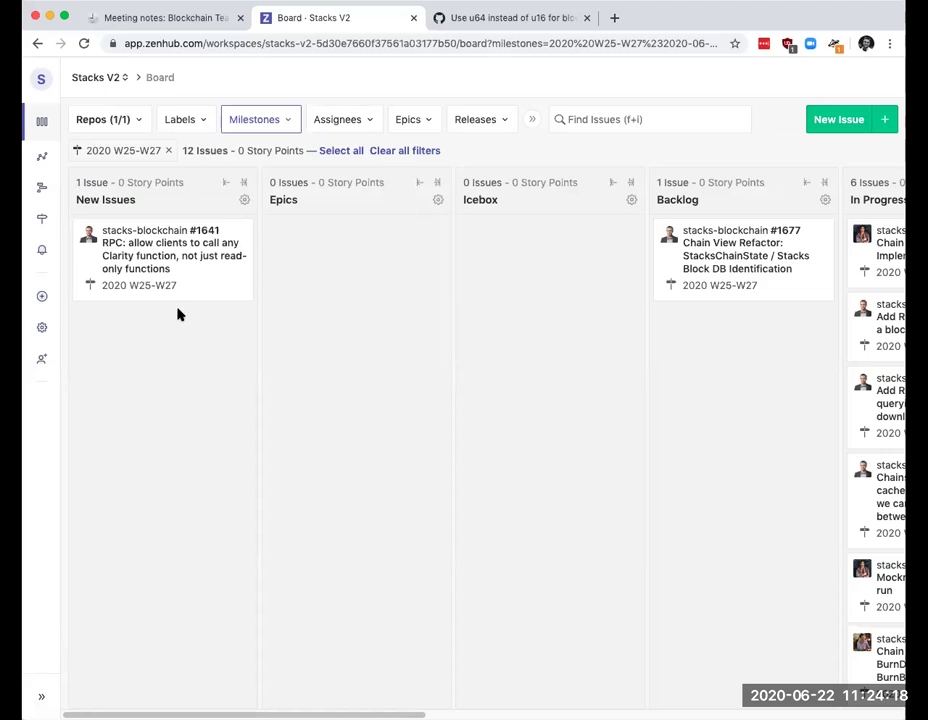
pyautogui.click(175, 267)
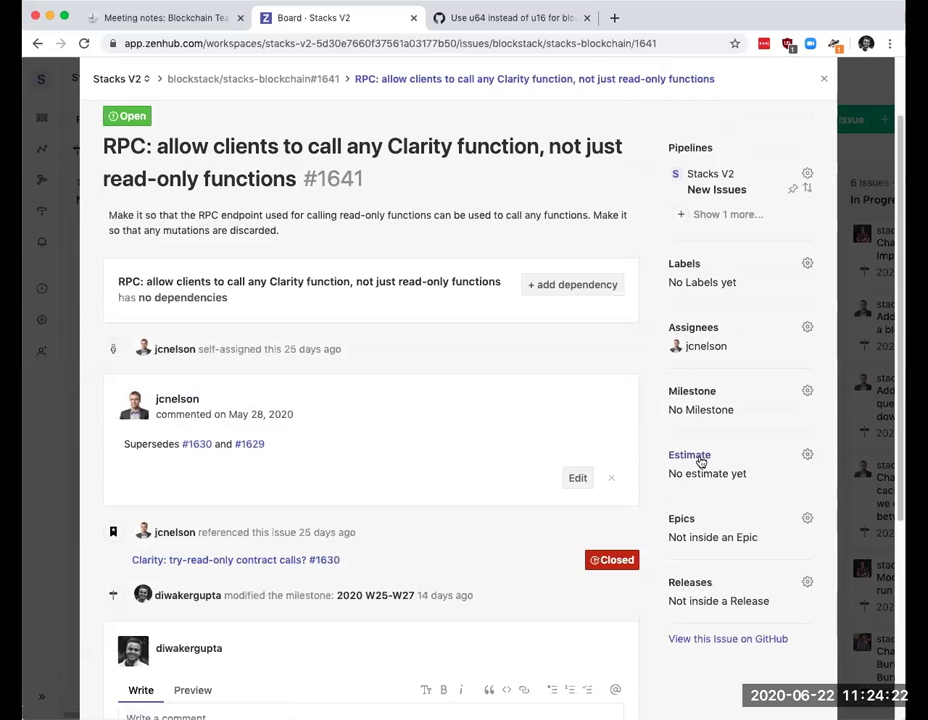
pyautogui.click(823, 78)
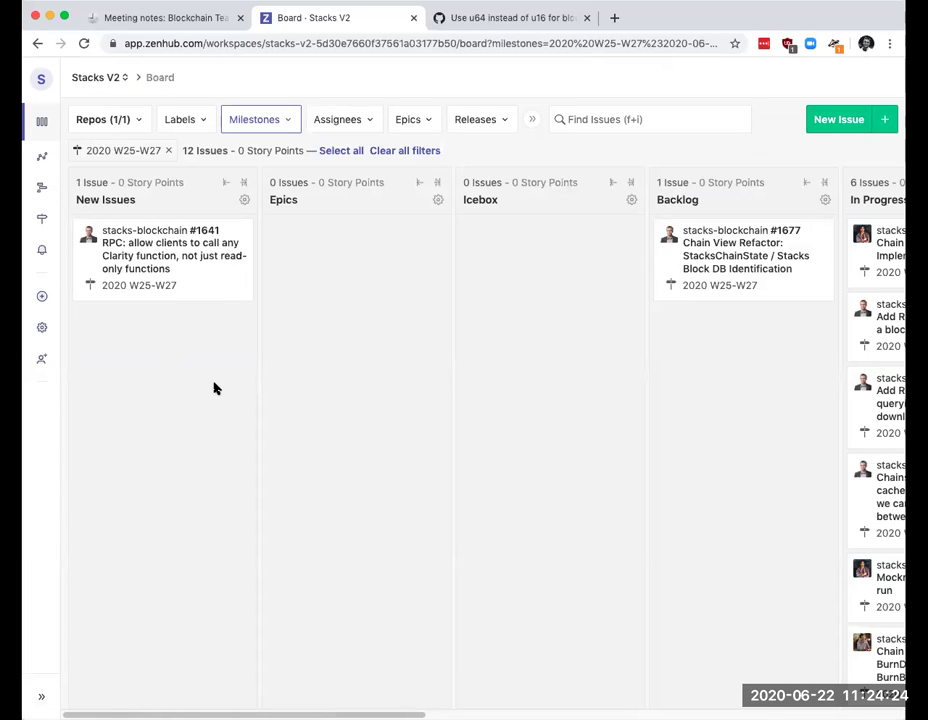
# Step: Widen the board's milestone filter to also show issues with no milestone
pyautogui.click(258, 121)
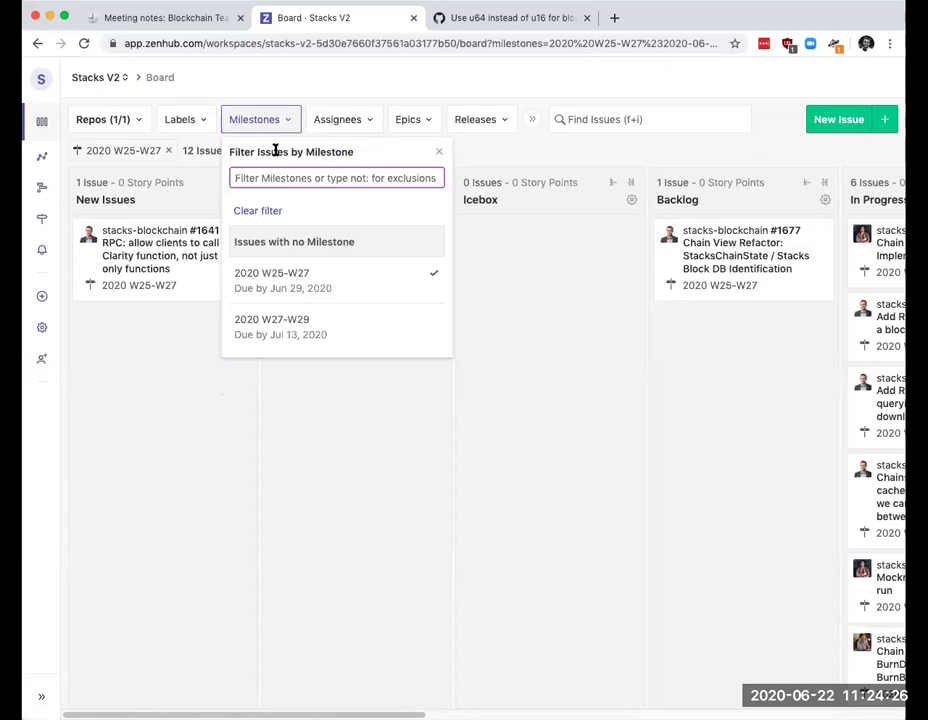
pyautogui.click(296, 241)
pyautogui.click(286, 416)
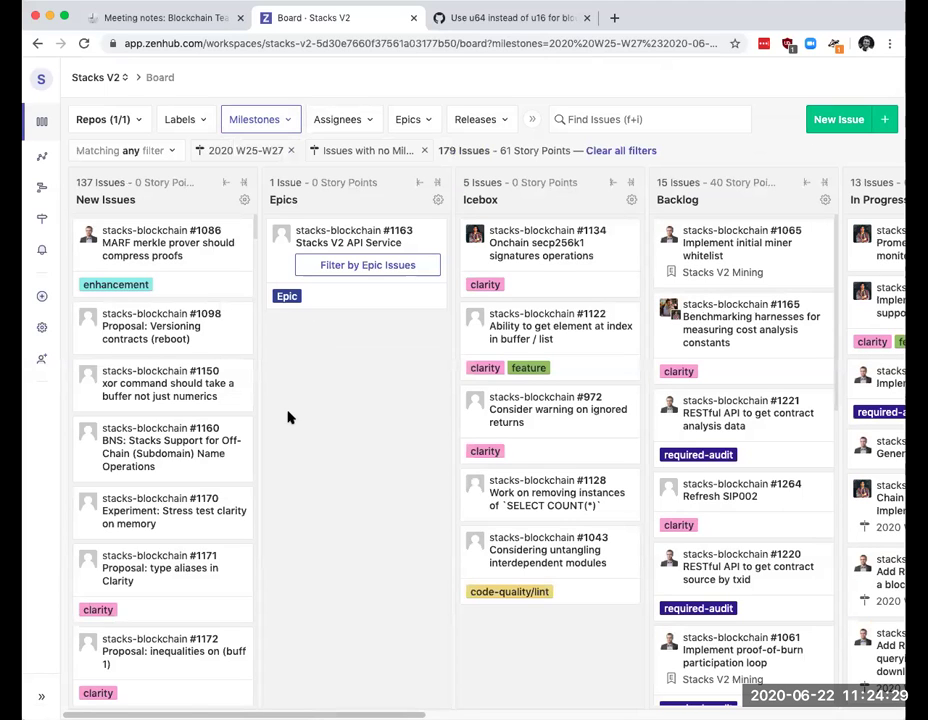
# Step: Sort the New Issues pipeline newest first and open issue #1692 about the power function
pyautogui.click(245, 200)
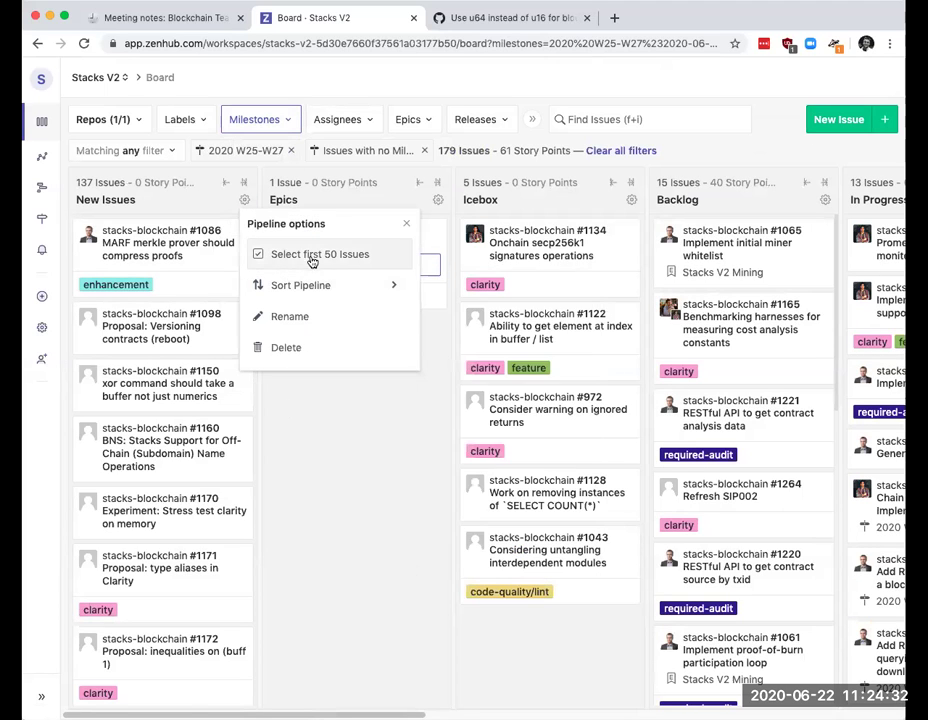
pyautogui.moveTo(350, 293)
pyautogui.click(499, 351)
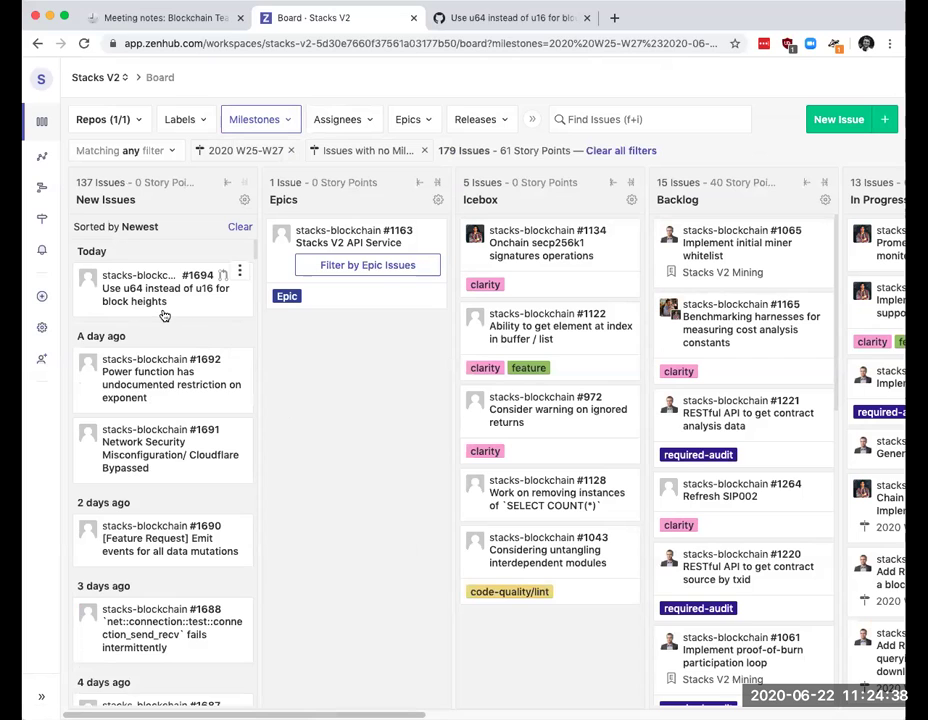
pyautogui.scroll(-1, 164, 316)
pyautogui.scroll(-2, 164, 316)
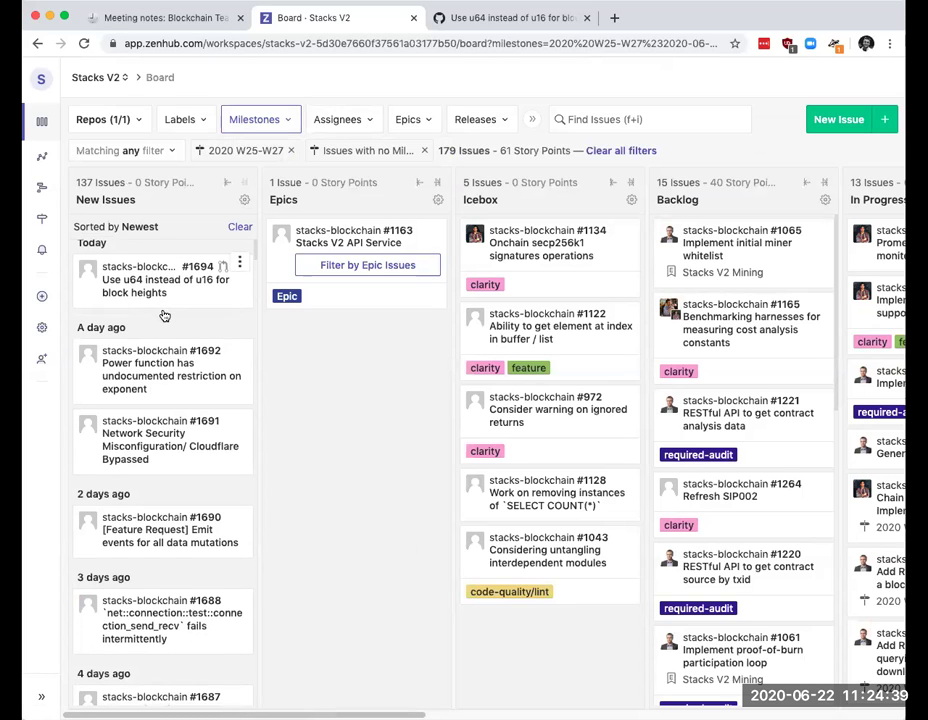
pyautogui.click(157, 364)
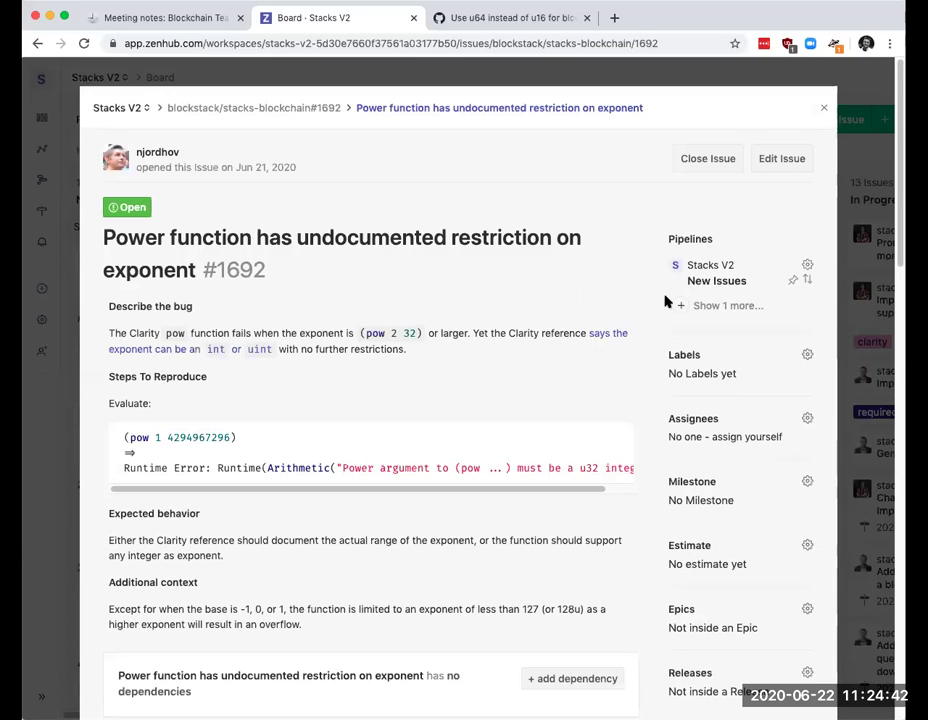
# Step: Scroll through issue #1692's bug description of the undocumented exponent restriction
pyautogui.scroll(-2, 369, 275)
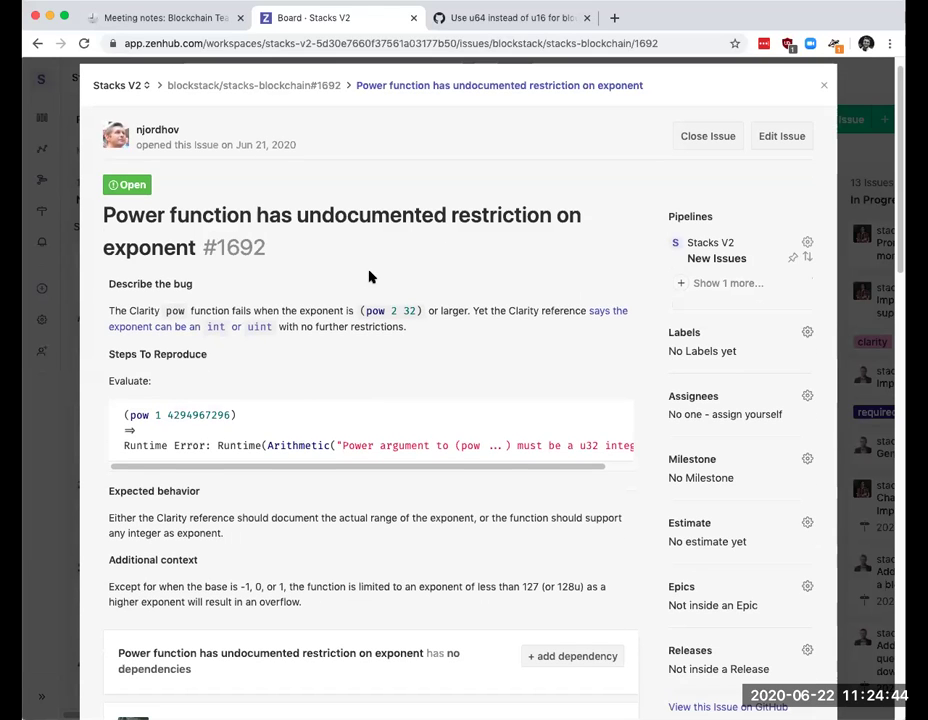
pyautogui.scroll(-2, 365, 242)
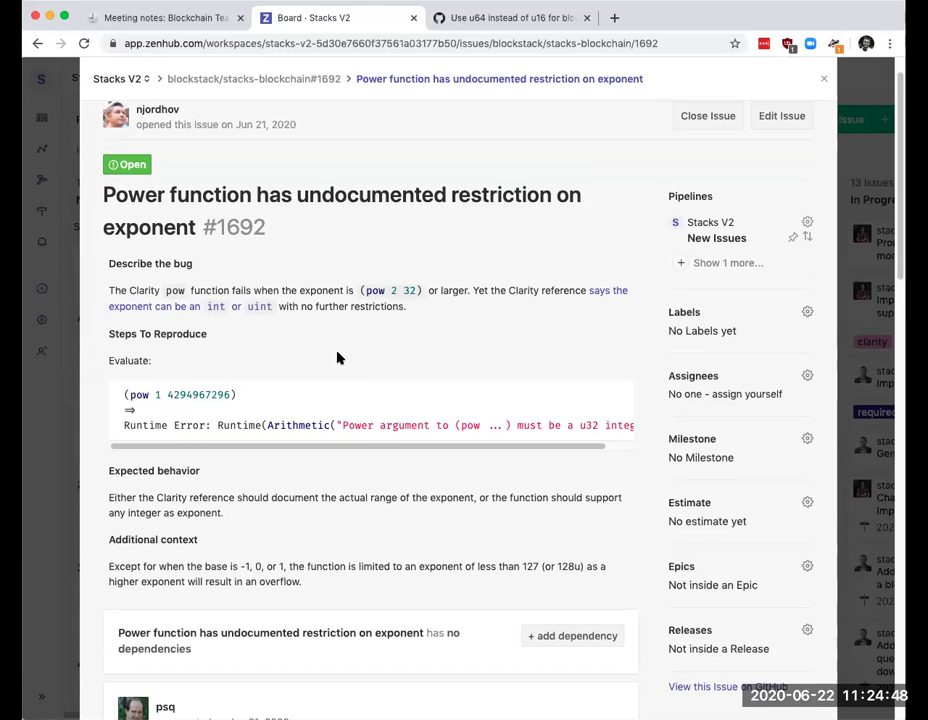
pyautogui.scroll(-1, 338, 358)
pyautogui.scroll(-1, 338, 358)
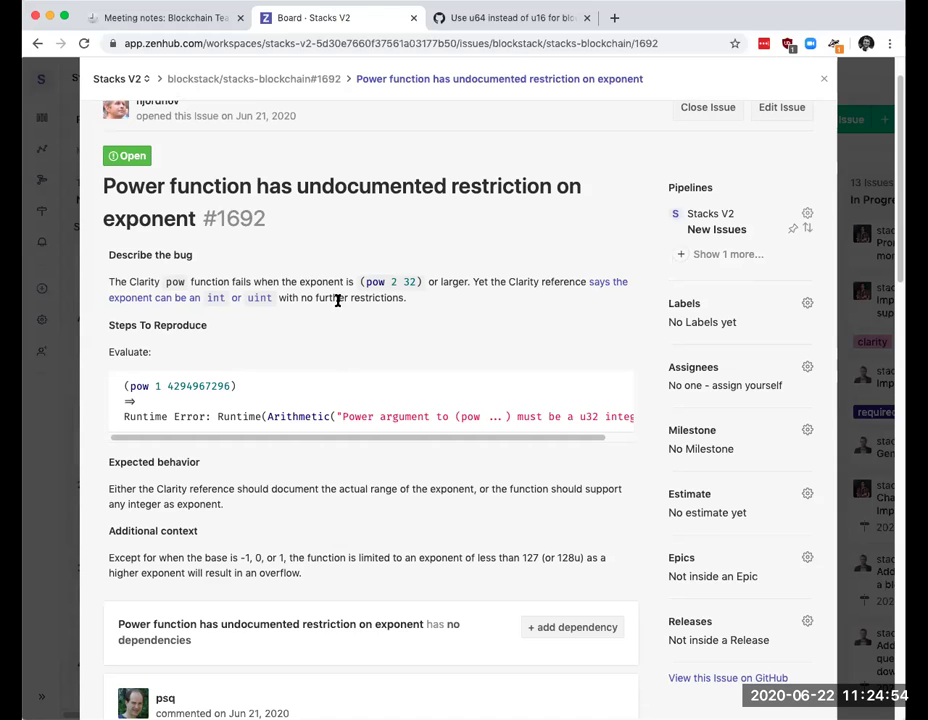
pyautogui.scroll(-1, 338, 301)
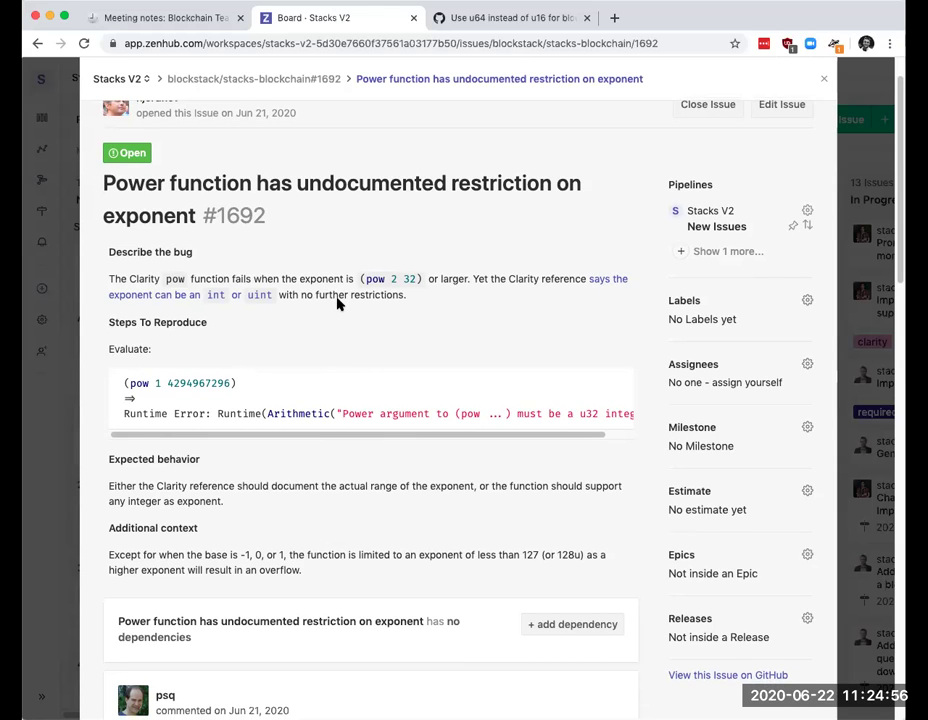
pyautogui.scroll(-2, 338, 303)
pyautogui.scroll(-3, 338, 304)
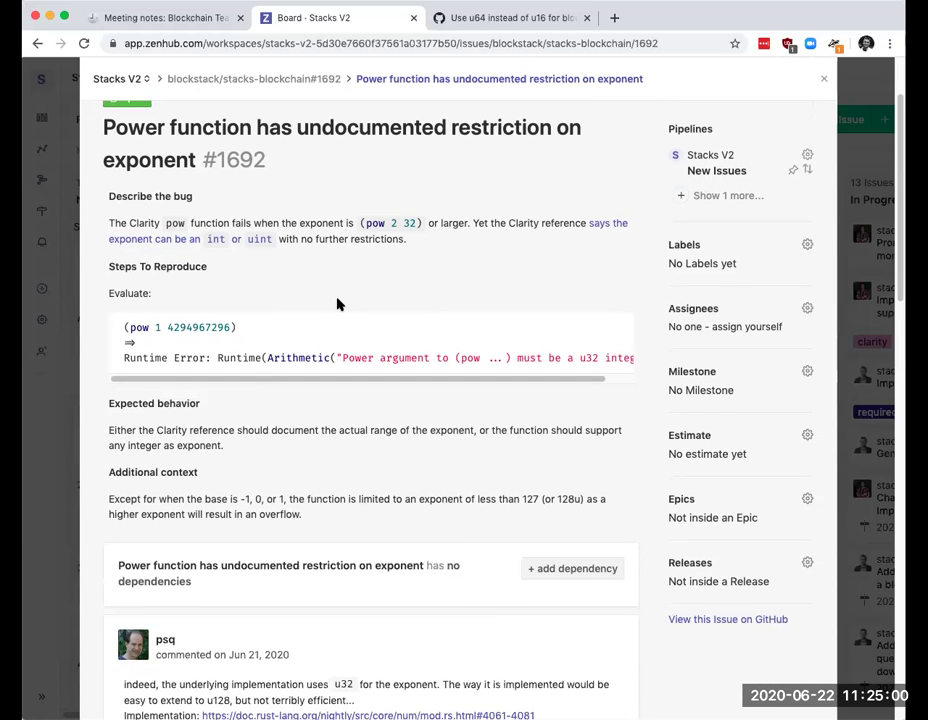
pyautogui.scroll(3, 338, 303)
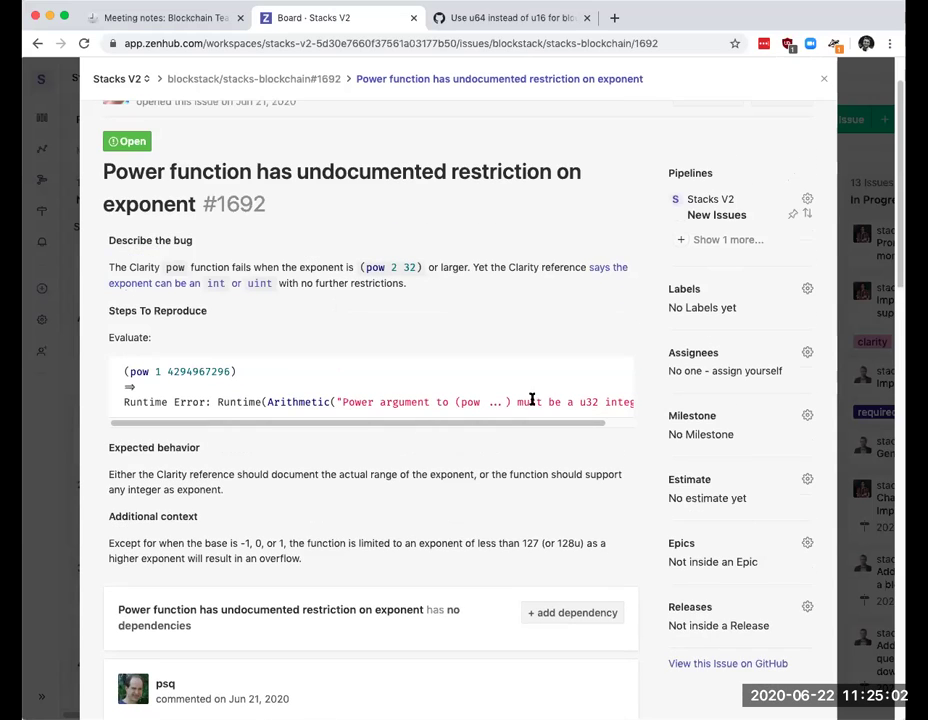
# Step: Filter the labels by 'doc' and apply Impacts DOCS to issue #1692
pyautogui.click(808, 290)
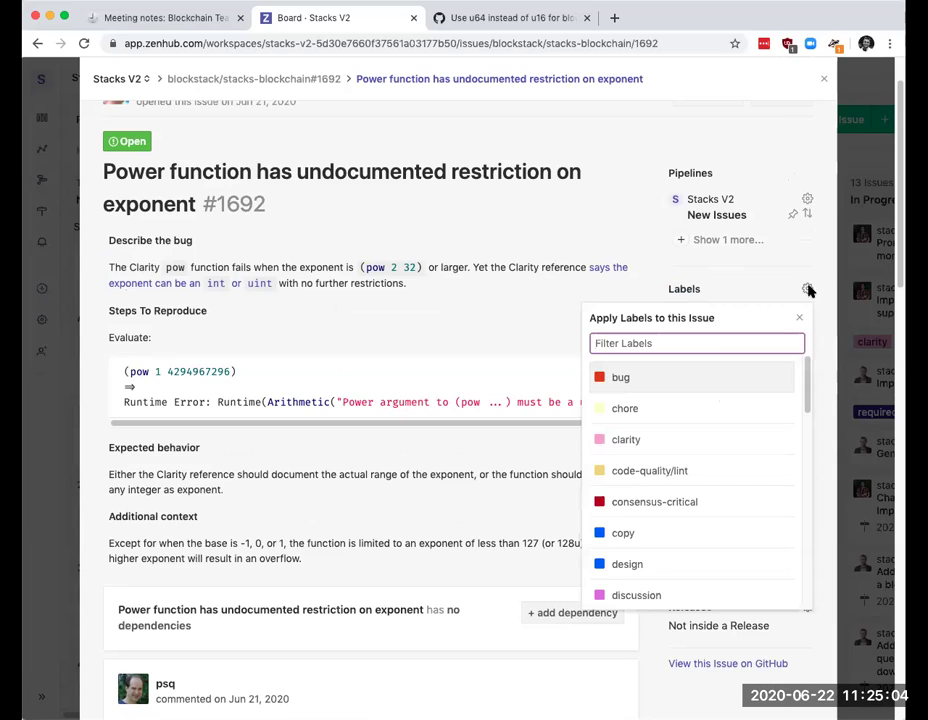
pyautogui.write('doc')
pyautogui.click(679, 378)
pyautogui.click(500, 332)
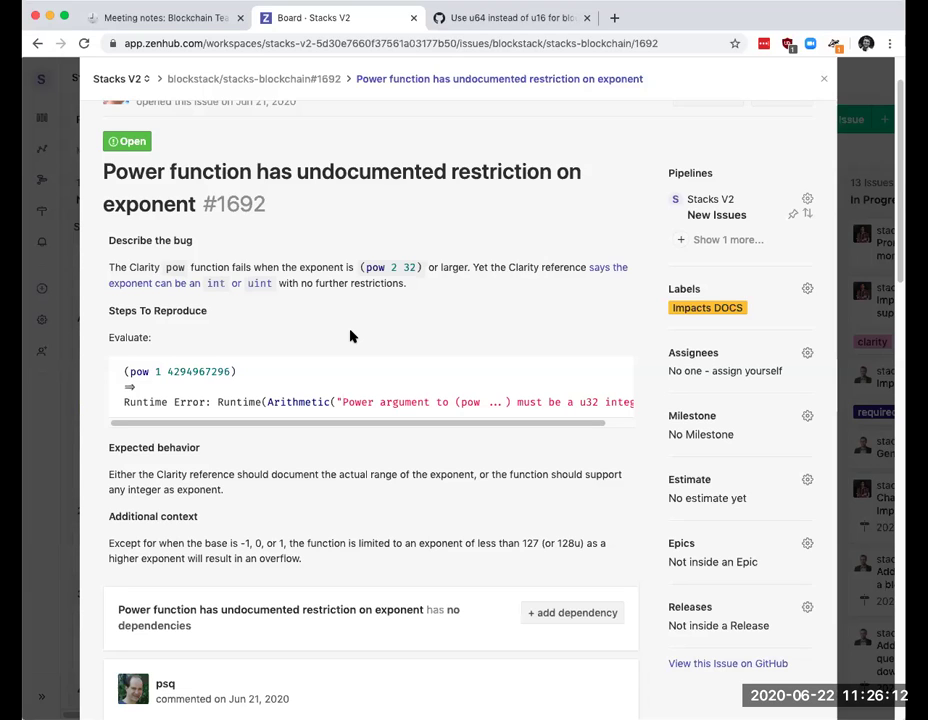
# Step: Scroll through the comment thread on power function issue #1692
pyautogui.scroll(-2, 420, 290)
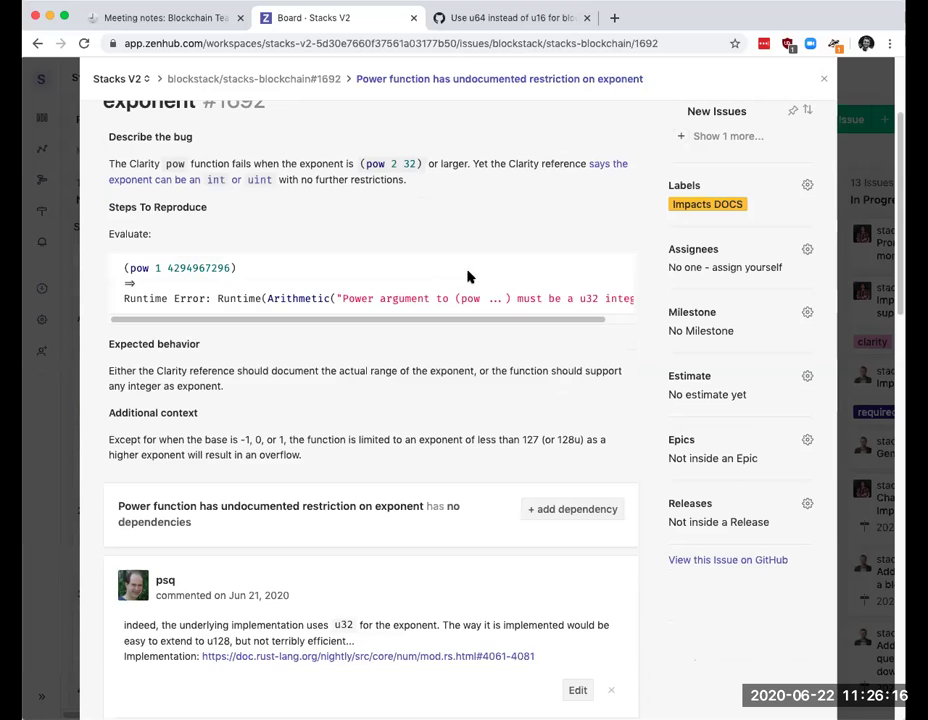
pyautogui.scroll(-8, 468, 277)
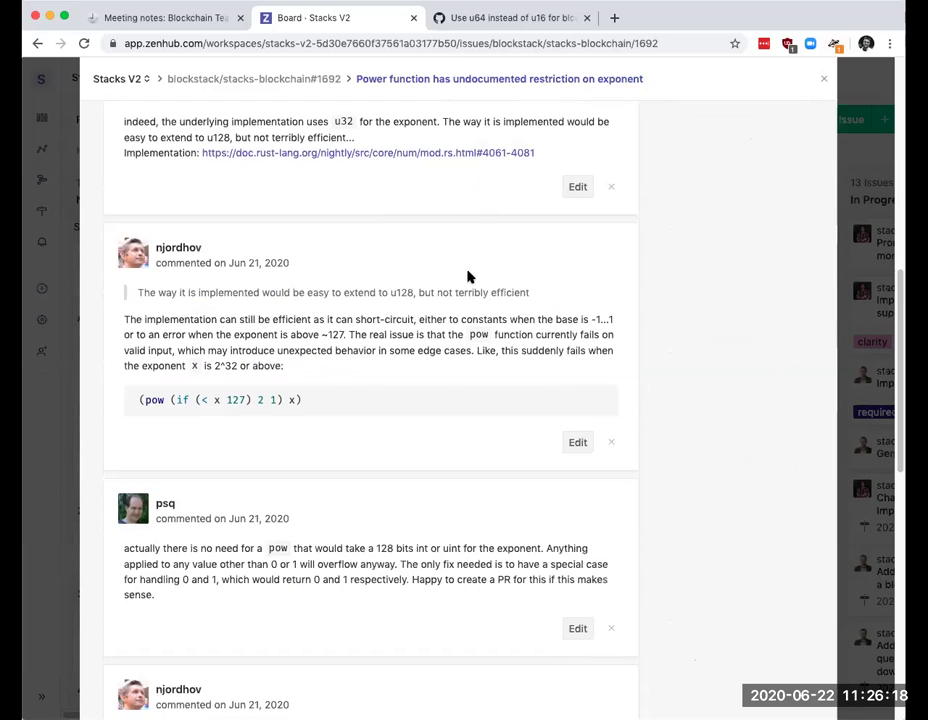
pyautogui.scroll(-5, 468, 277)
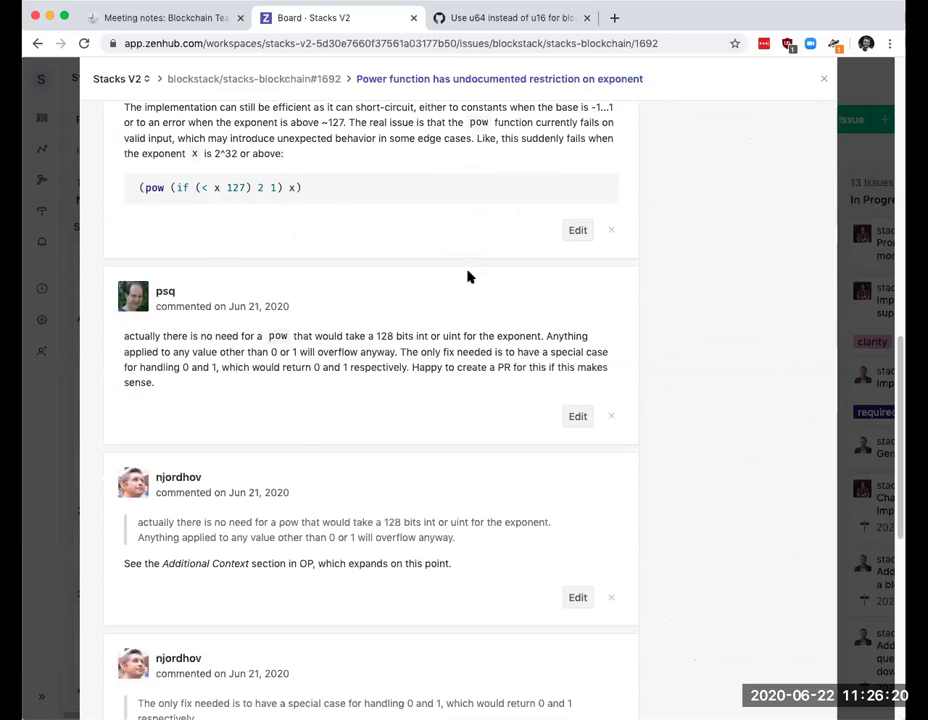
pyautogui.scroll(-2, 468, 277)
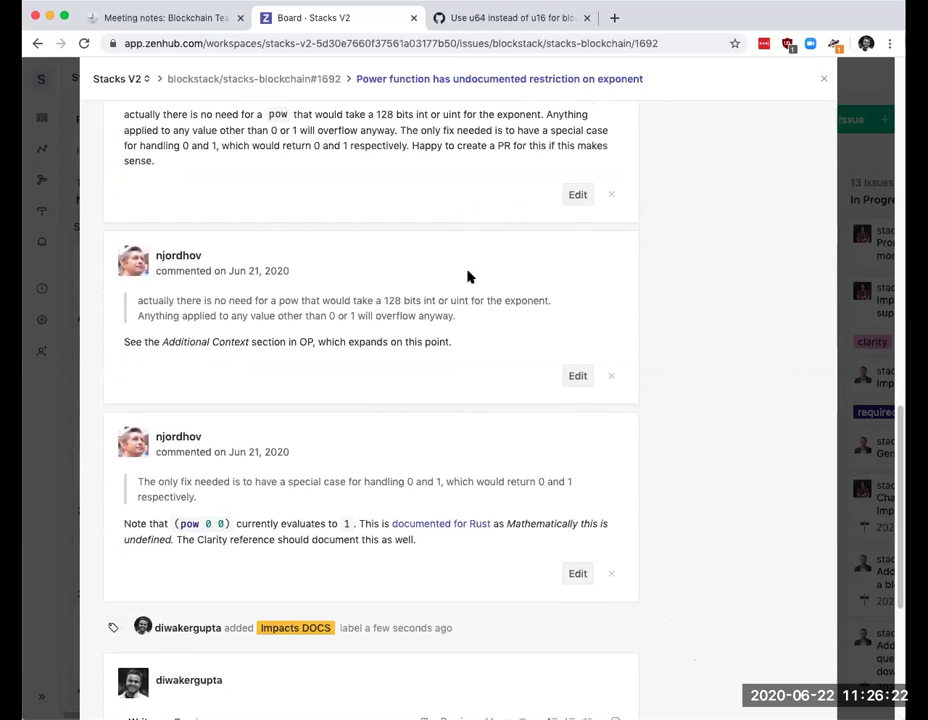
pyautogui.scroll(1, 468, 277)
pyautogui.scroll(-6, 468, 277)
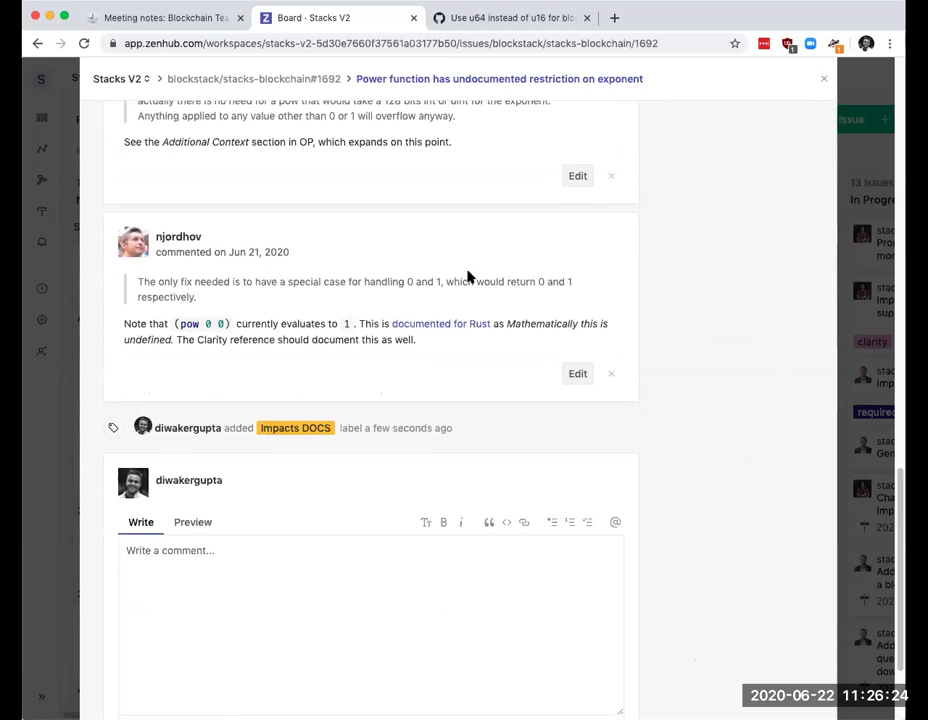
pyautogui.scroll(10, 468, 277)
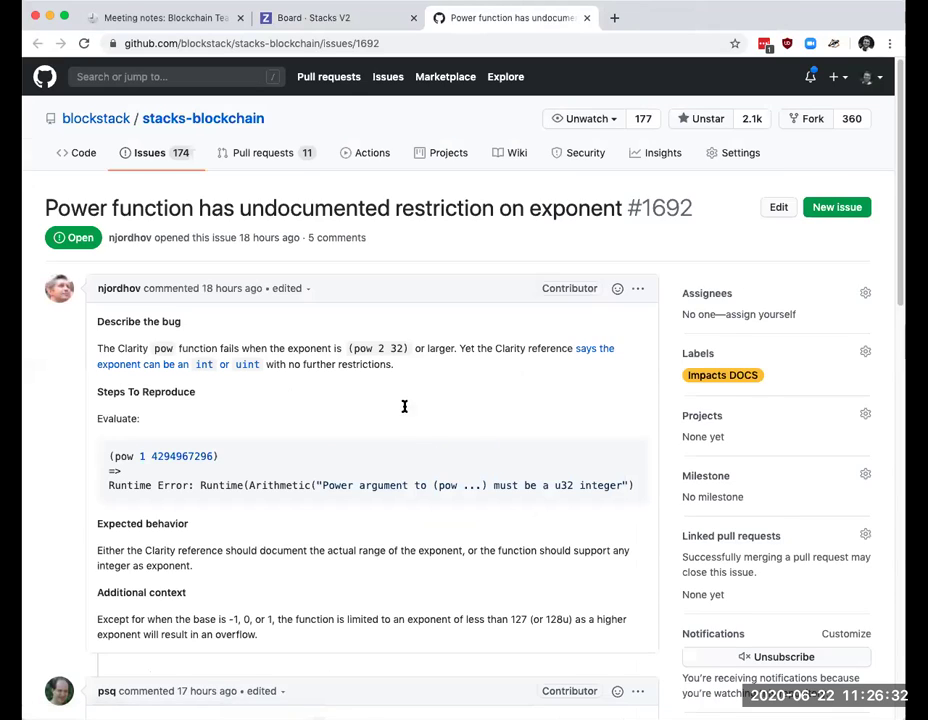
# Step: Comment, @-mentioning the author: 'thanks would you be interested in submitting a documentation PR to clarify this?'
pyautogui.scroll(-15, 404, 410)
pyautogui.click(281, 483)
pyautogui.write('@t')
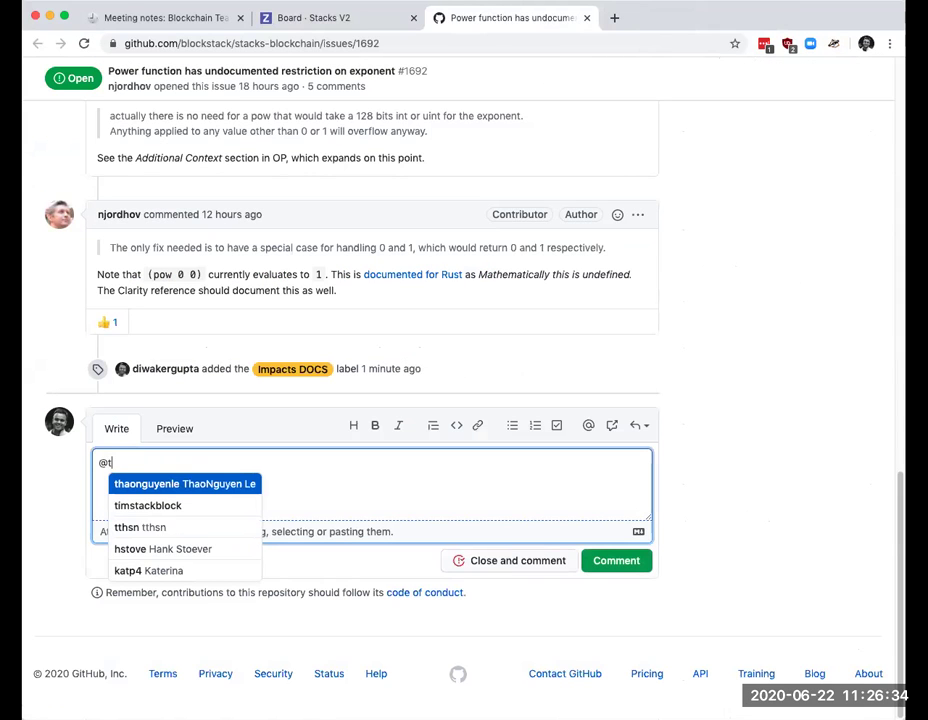
pyautogui.press('BackSpace')
pyautogui.write('njo')
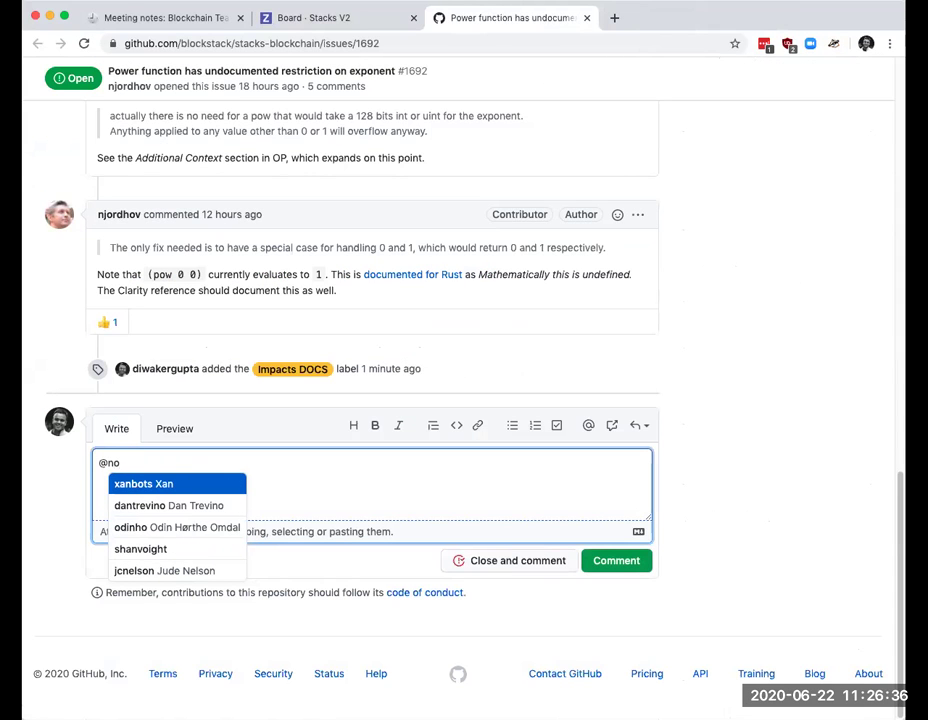
pyautogui.write('r')
pyautogui.press('Return')
pyautogui.write('thanks,')
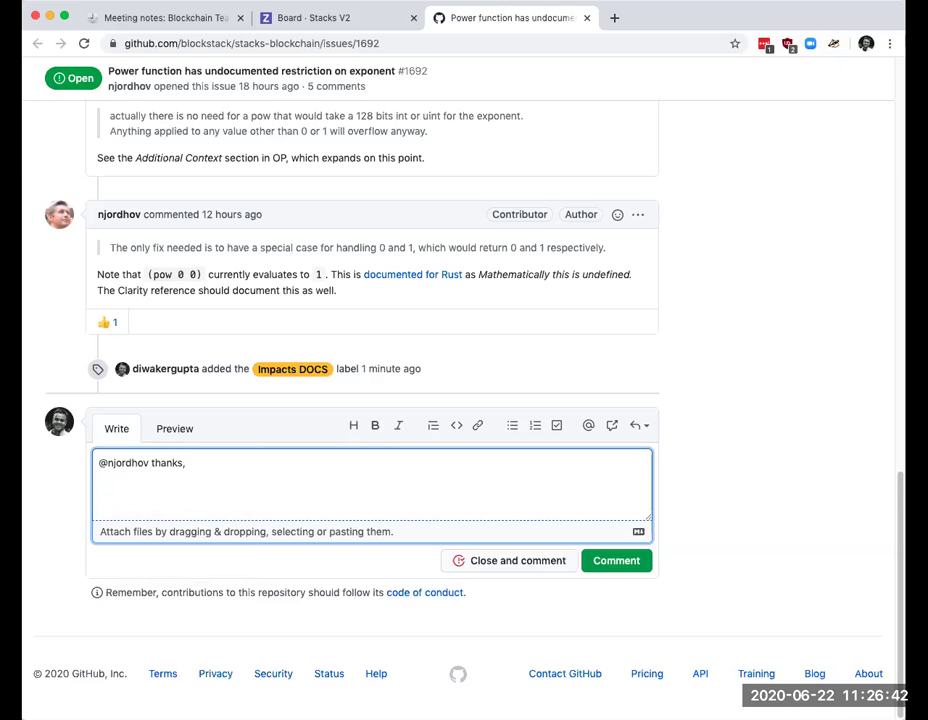
pyautogui.write('would you be interesti')
pyautogui.write('ng')
pyautogui.press('BackSpace')
pyautogui.press('BackSpace')
pyautogui.press('BackSpace')
pyautogui.press('BackSpace')
pyautogui.write('ted.')
pyautogui.press('BackSpace')
pyautogui.press('BackSpace')
pyautogui.write('in submitting a documentation PR to clarify this?')
pyautogui.scroll(2, 797, 400)
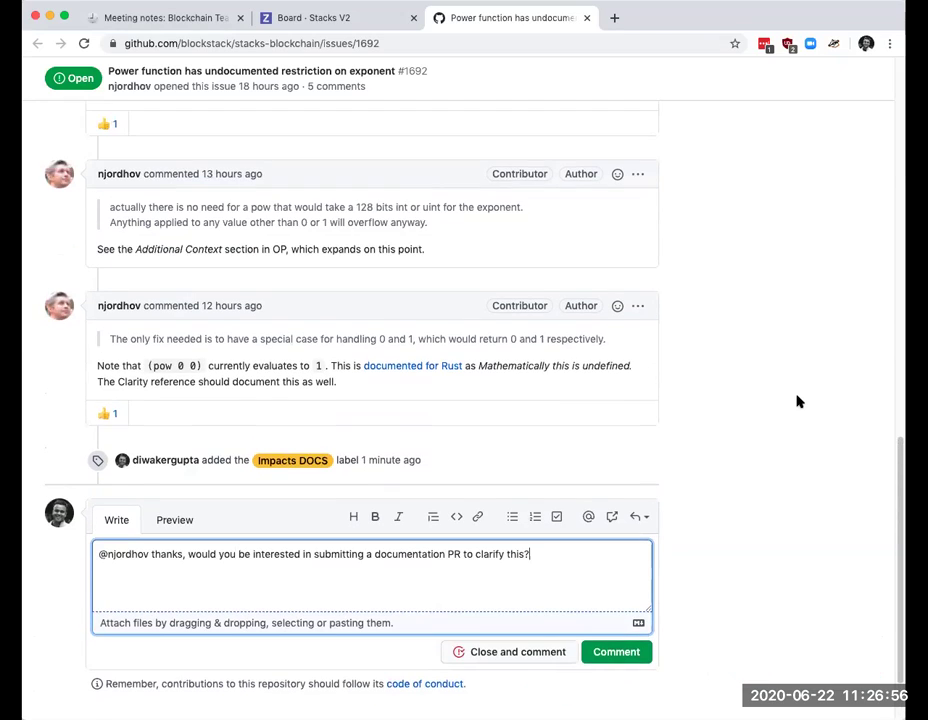
pyautogui.scroll(-2, 797, 400)
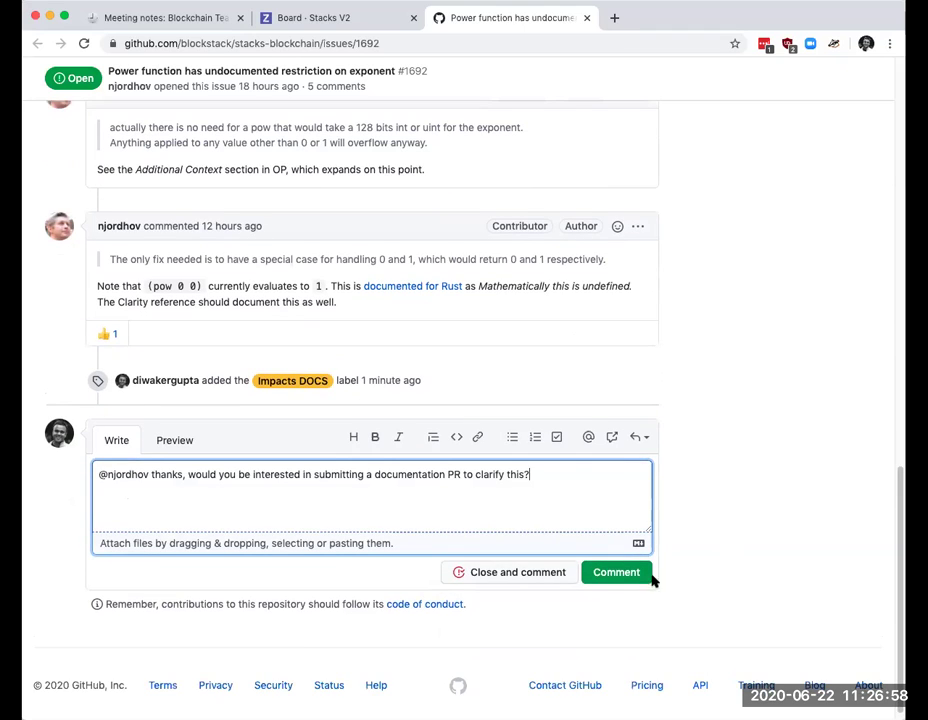
pyautogui.click(620, 574)
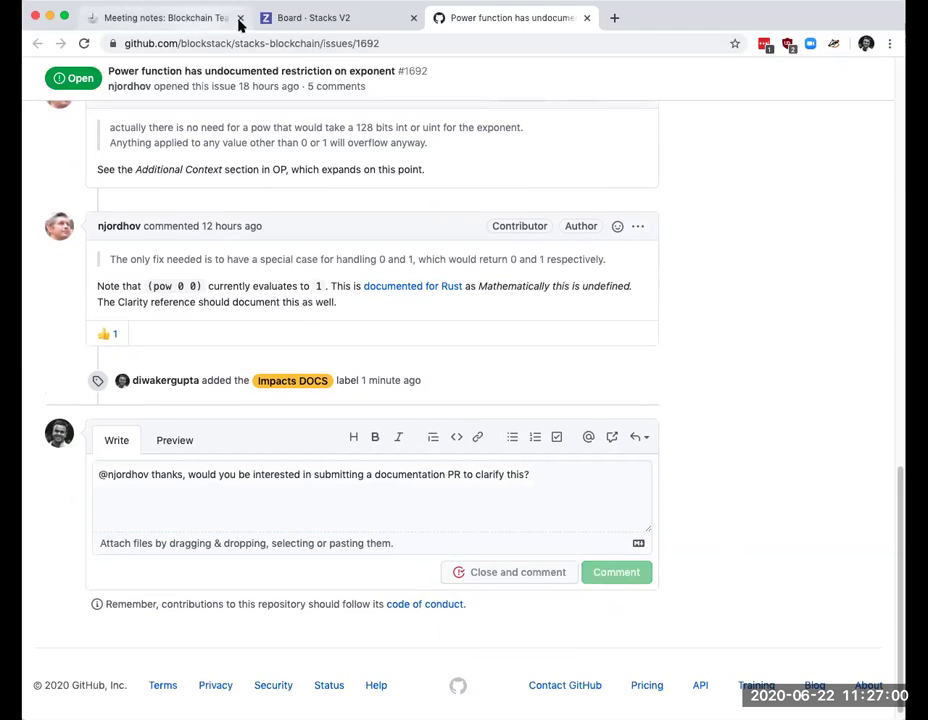
# Step: Go back to the ZenHub tab and close issue #1692 to show the Stacks V2 board
pyautogui.click(308, 19)
pyautogui.scroll(10, 313, 282)
pyautogui.scroll(5, 549, 215)
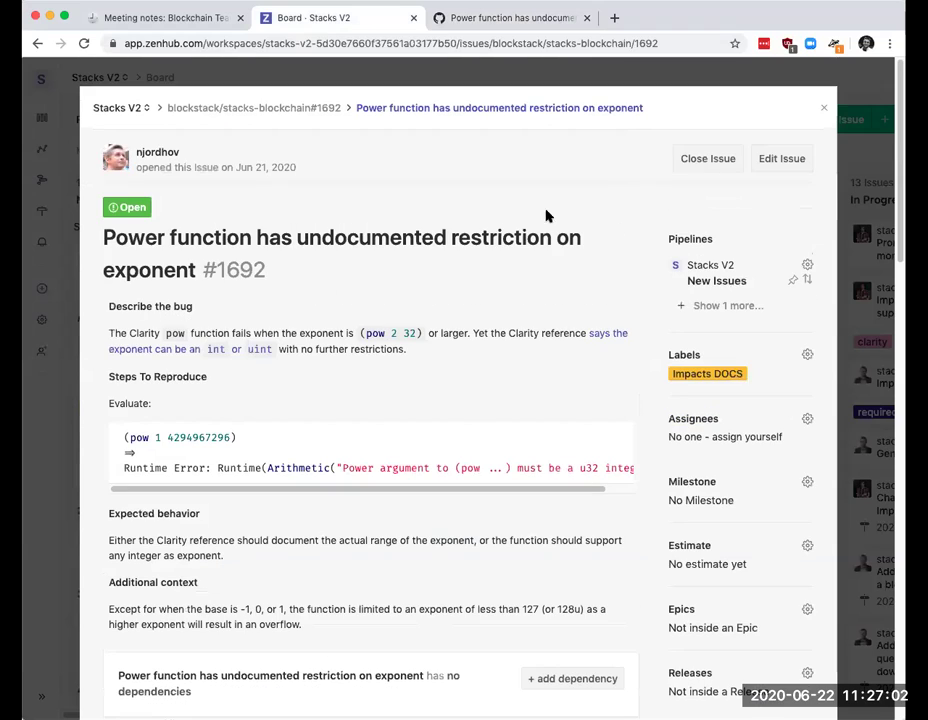
pyautogui.click(823, 111)
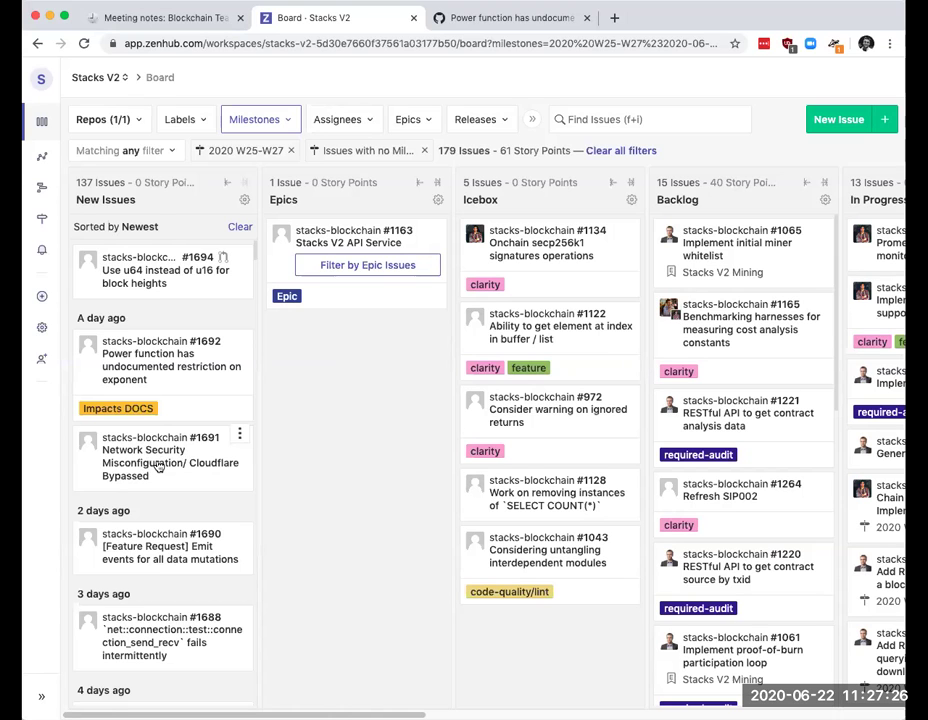
# Step: Read through issue #1691 about the Cloudflare bypass, then return to the Stacks V2 board
pyautogui.click(157, 466)
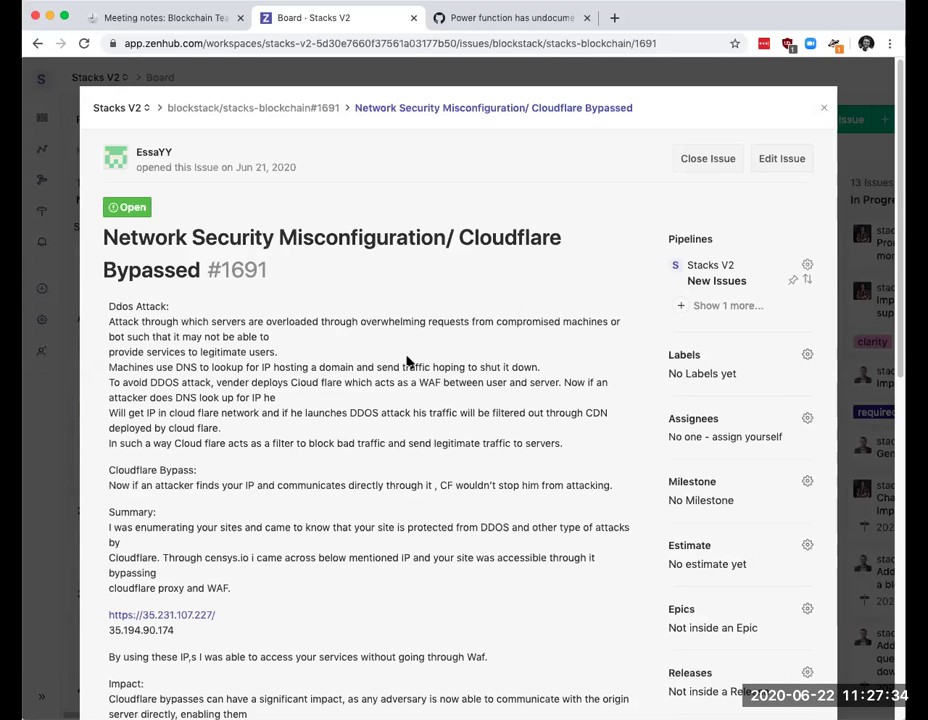
pyautogui.scroll(-2, 443, 430)
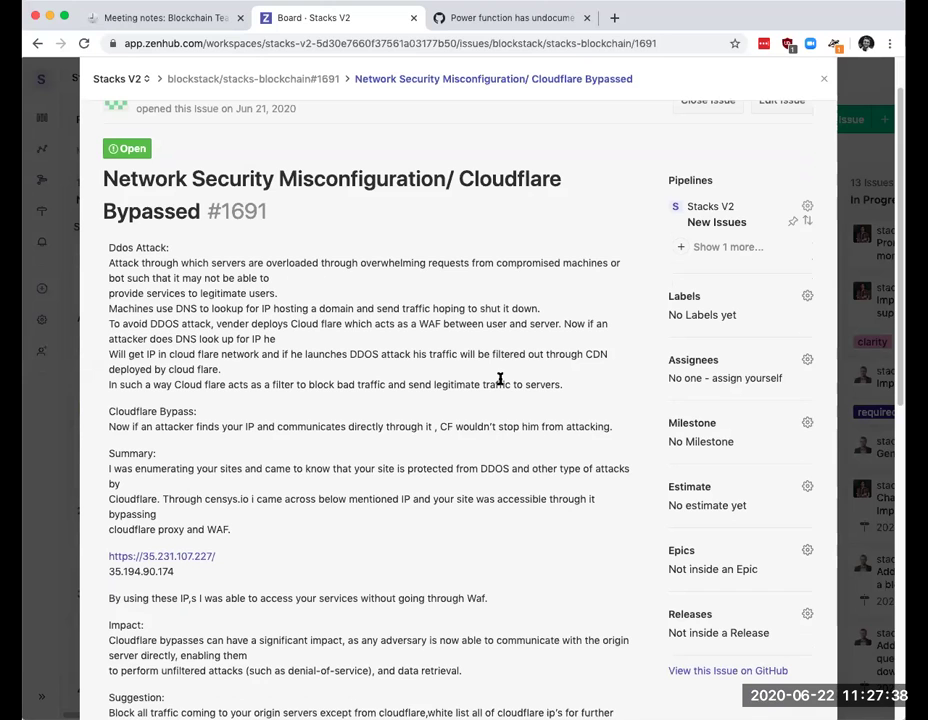
pyautogui.scroll(-7, 418, 381)
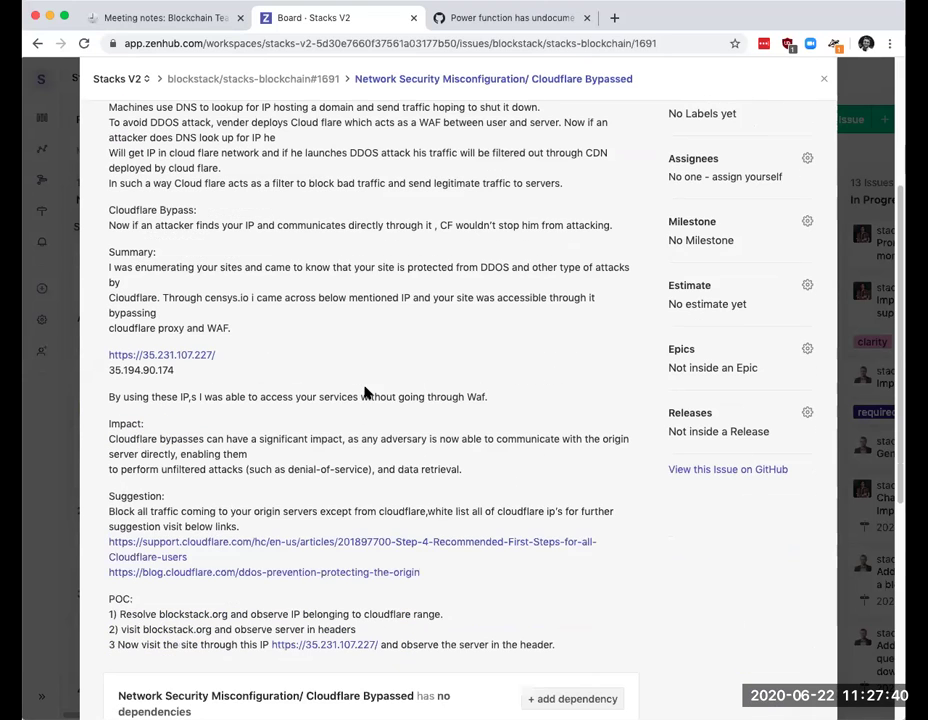
pyautogui.scroll(9, 371, 441)
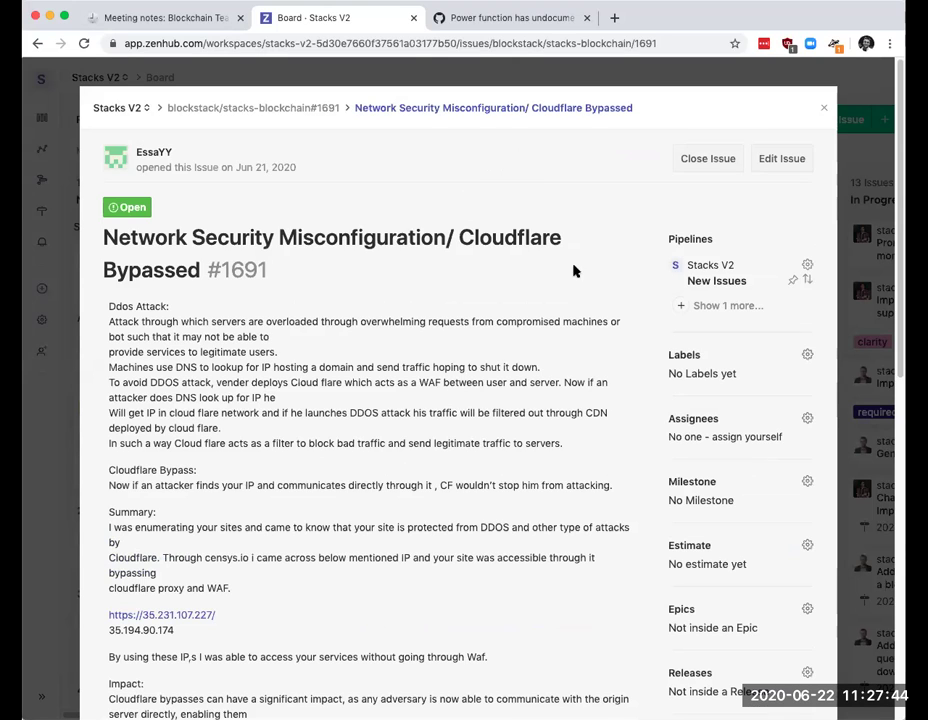
pyautogui.click(823, 107)
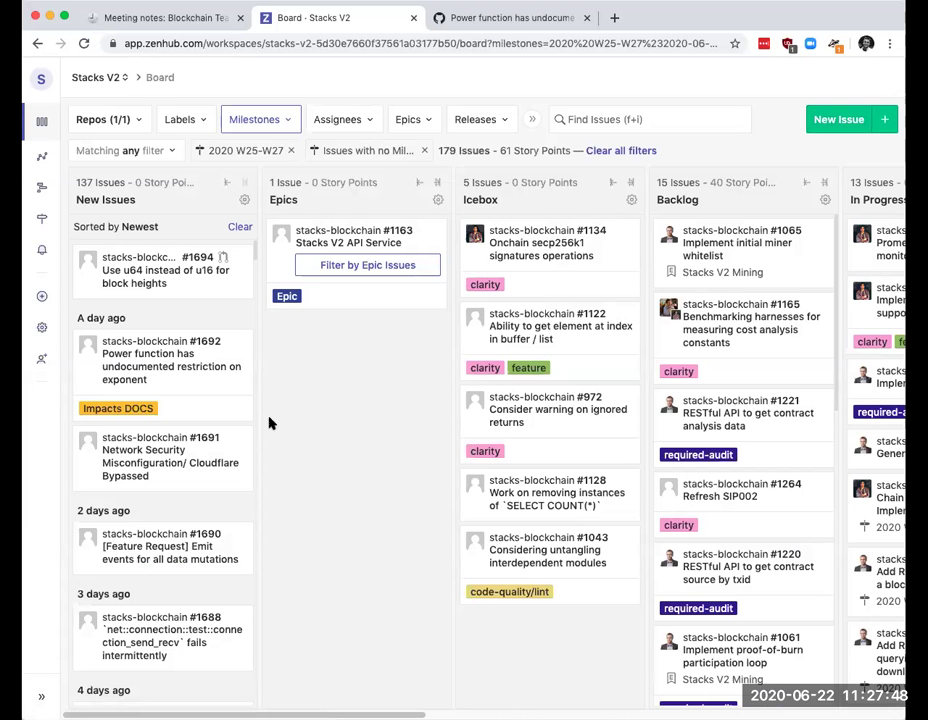
pyautogui.click(182, 460)
pyautogui.scroll(-10, 666, 385)
pyautogui.scroll(5, 694, 387)
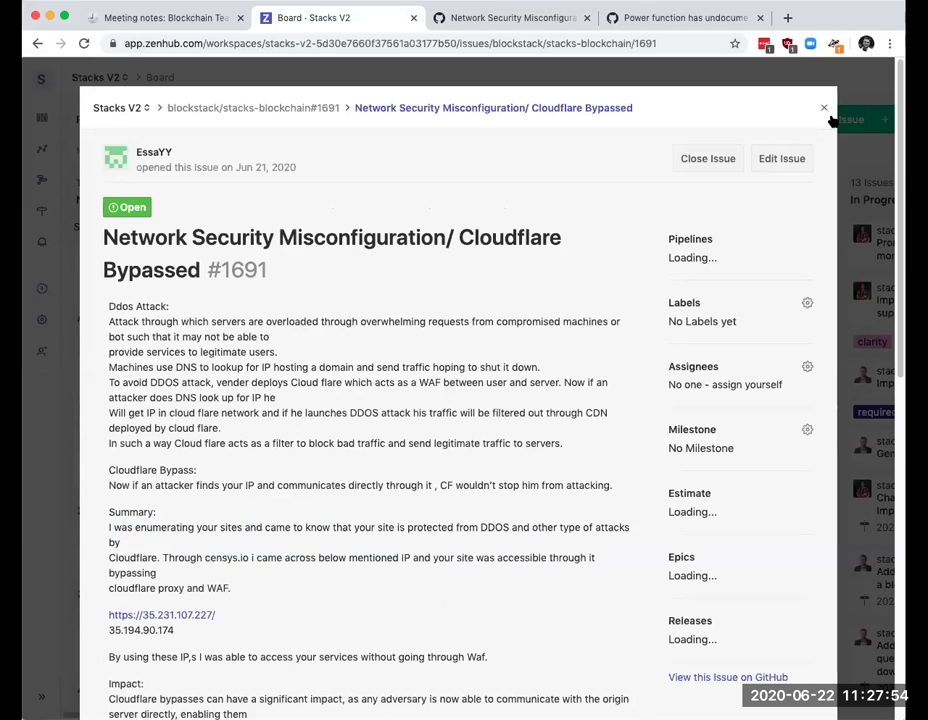
pyautogui.click(824, 110)
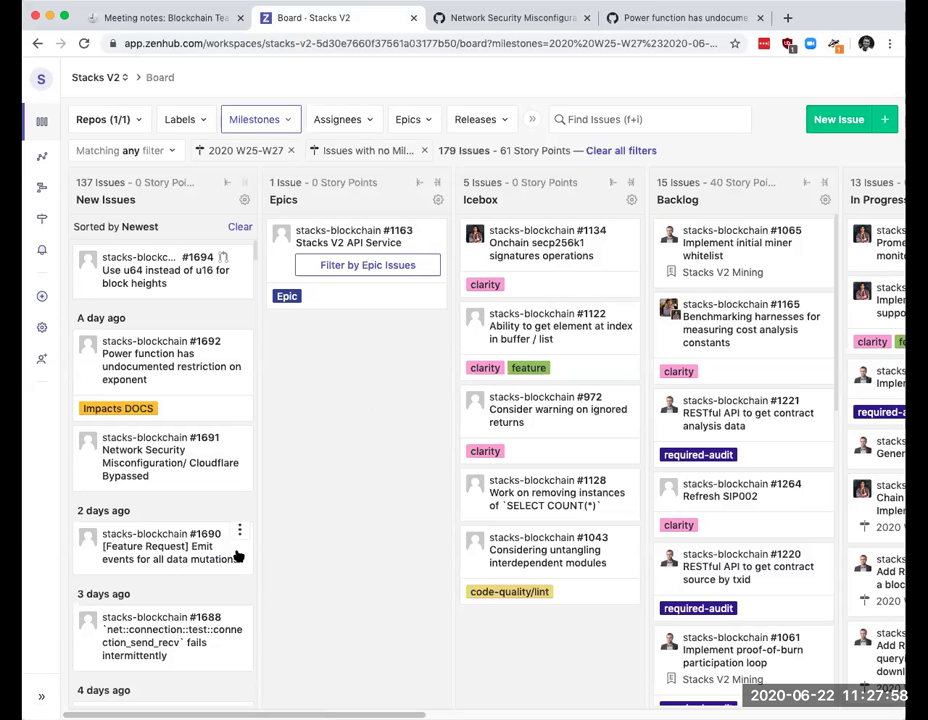
# Step: Open feature request #1690, Emit events for all data mutations, and read it and its comment
pyautogui.click(157, 561)
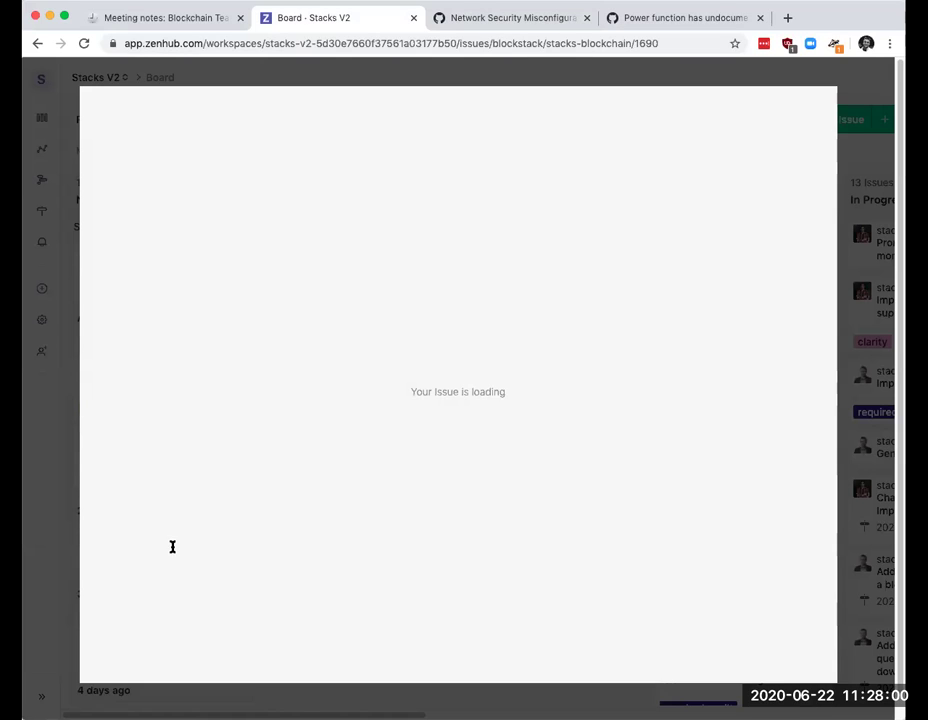
pyautogui.scroll(-1, 326, 408)
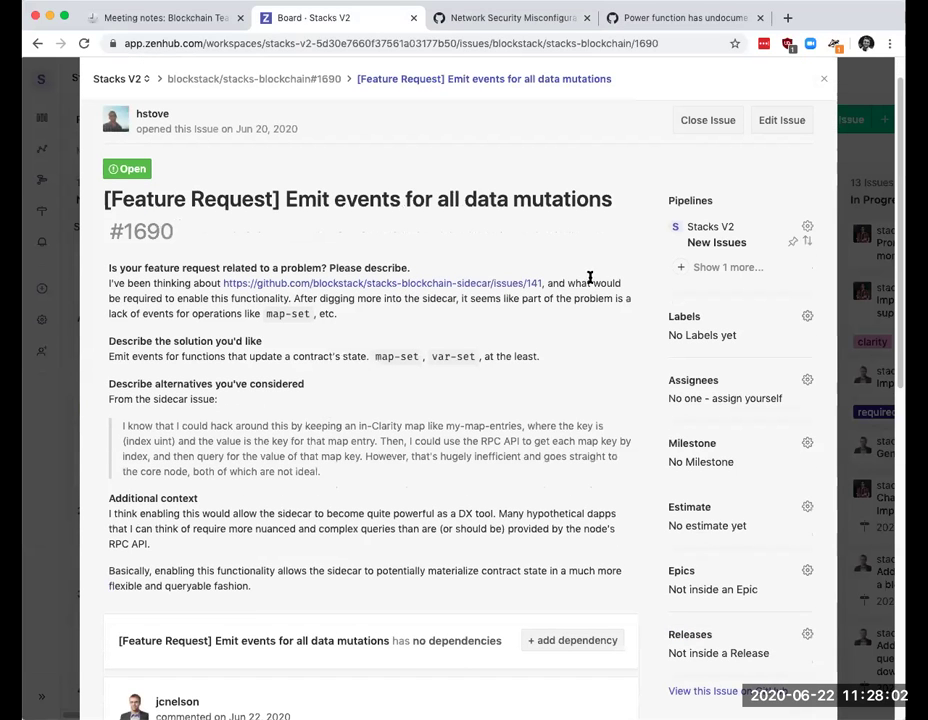
pyautogui.scroll(-1, 246, 420)
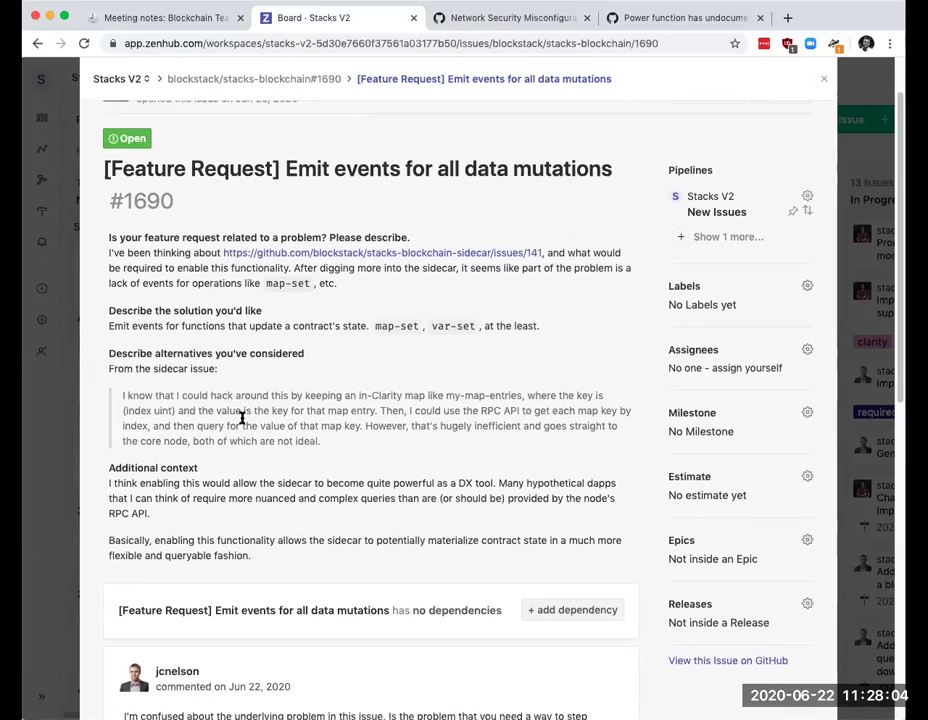
pyautogui.scroll(-2, 244, 416)
pyautogui.scroll(3, 288, 391)
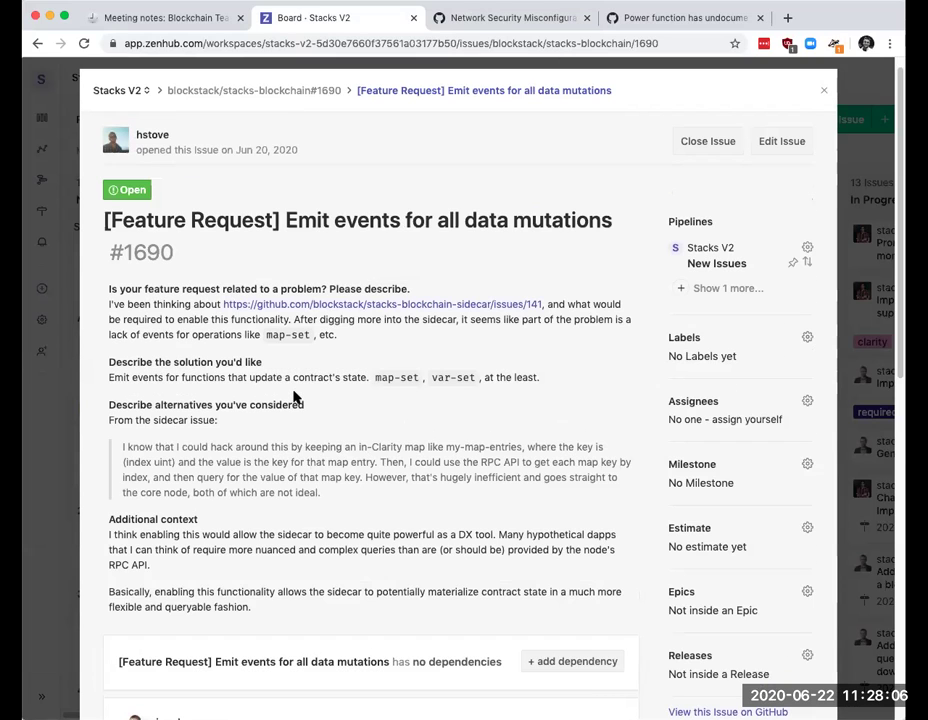
pyautogui.scroll(-2, 295, 397)
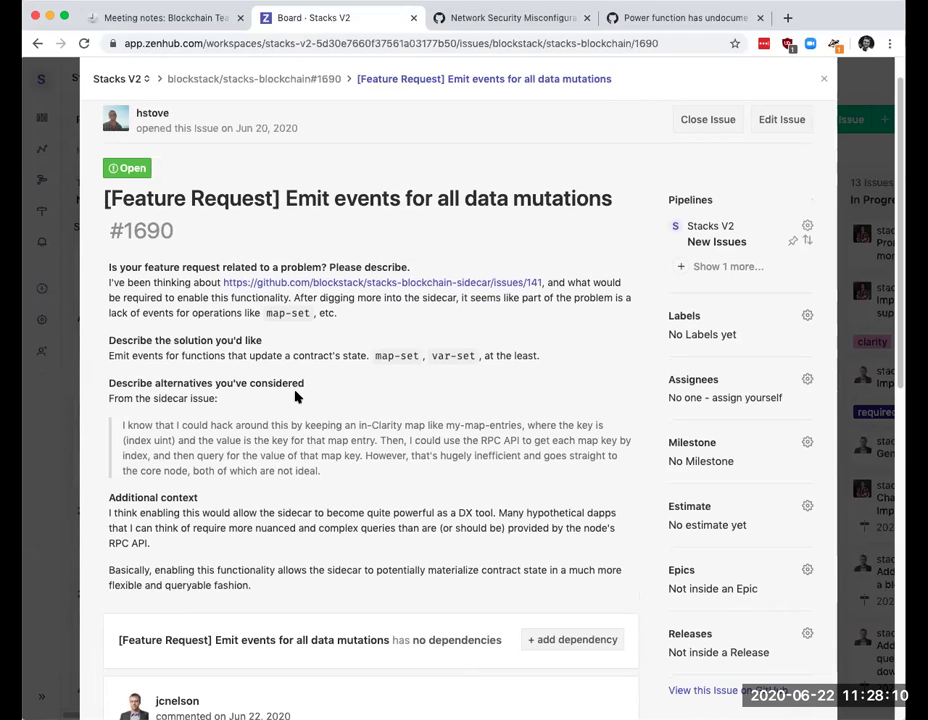
pyautogui.scroll(-2, 295, 397)
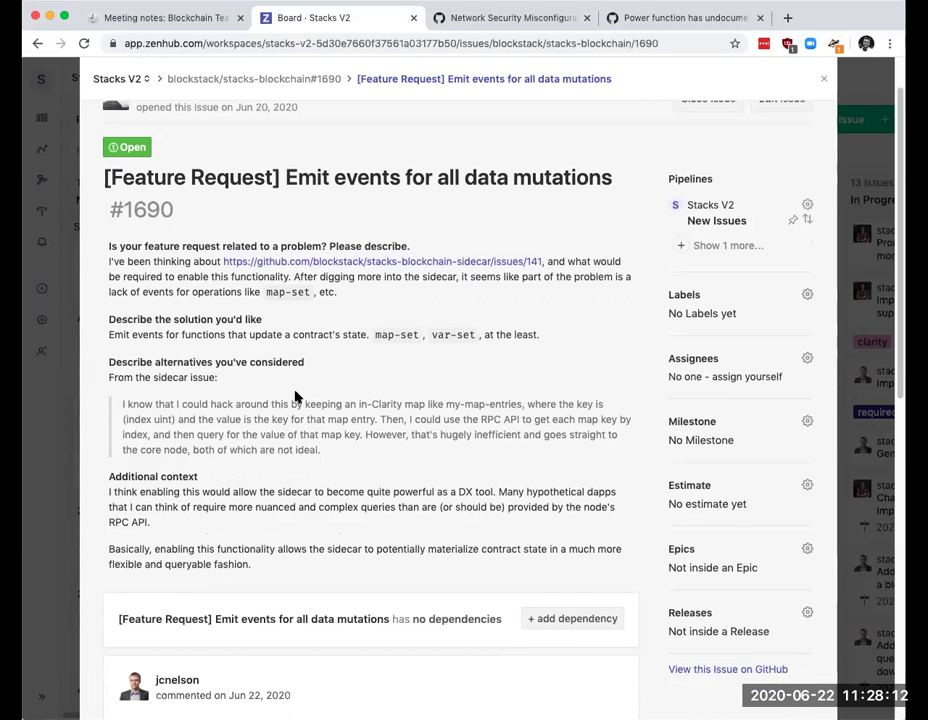
pyautogui.scroll(-2, 295, 397)
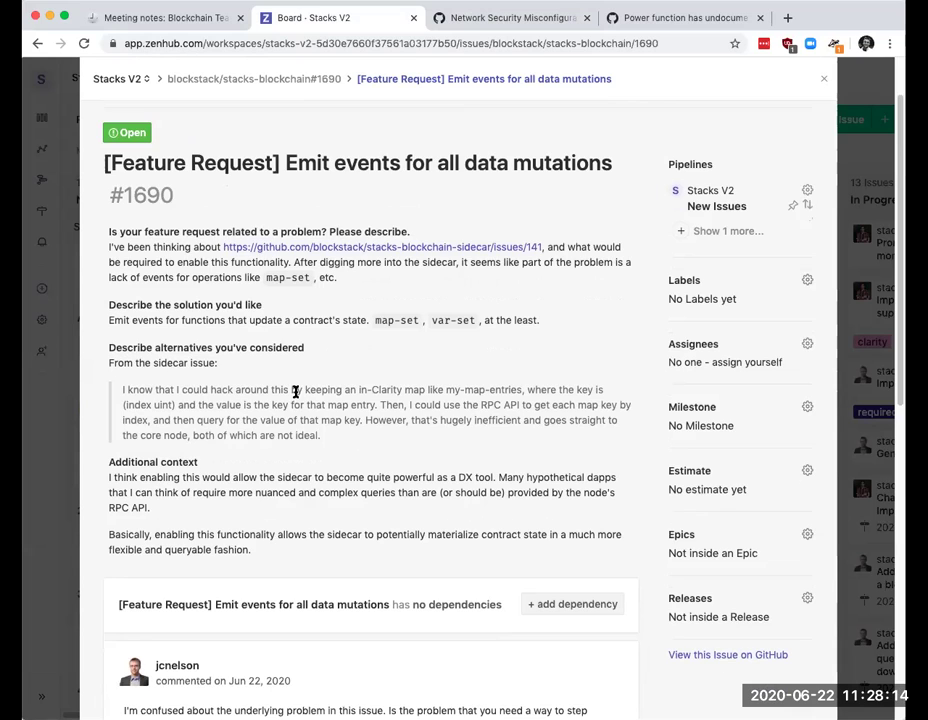
pyautogui.scroll(-5, 295, 397)
pyautogui.scroll(-5, 295, 397)
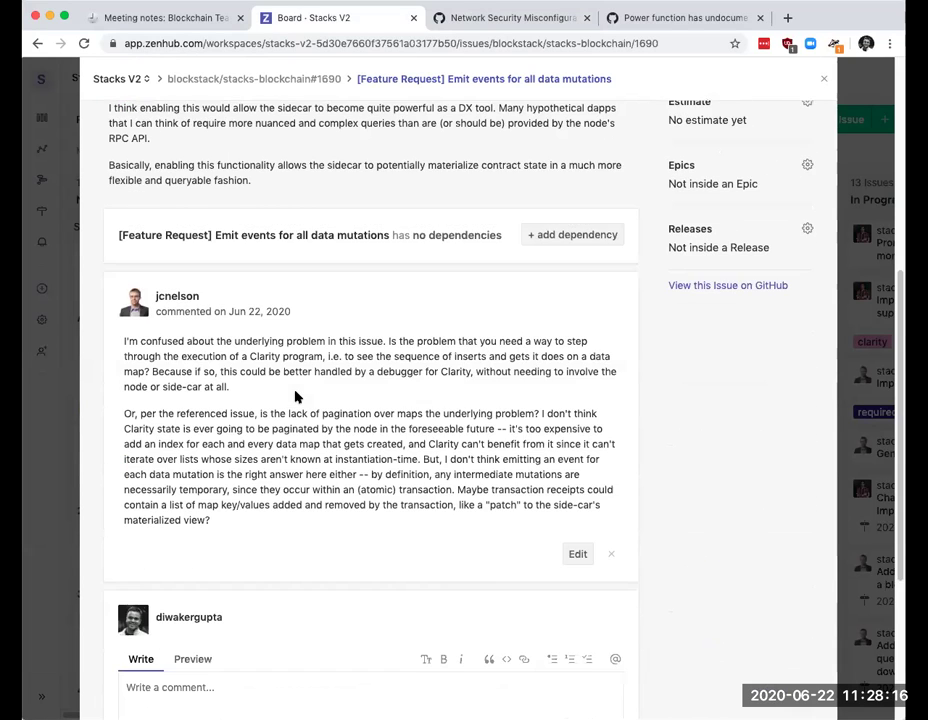
pyautogui.scroll(-2, 295, 397)
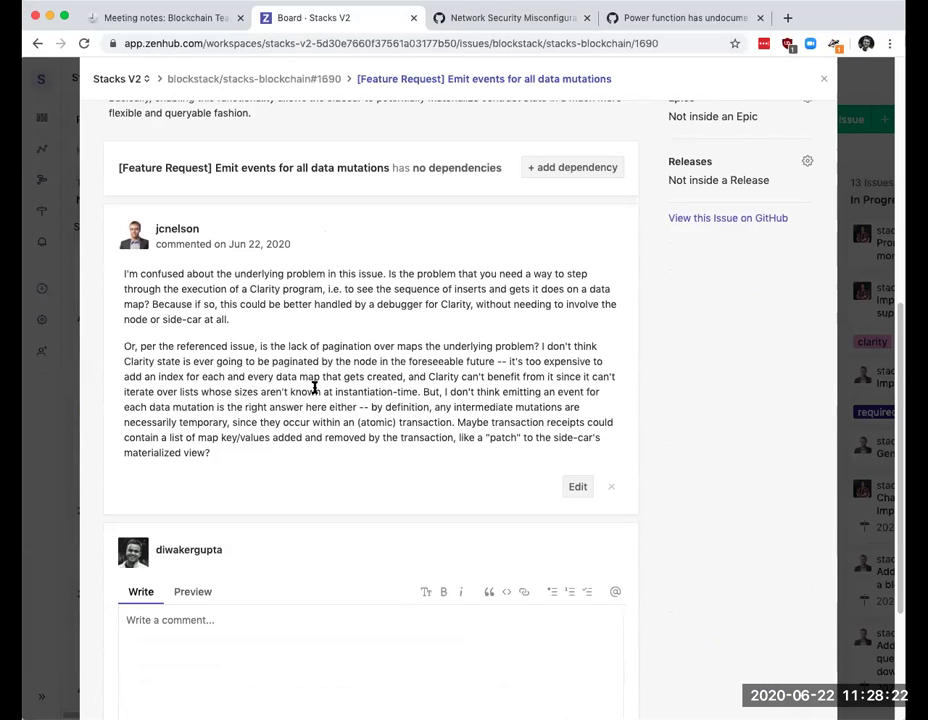
pyautogui.scroll(5, 314, 388)
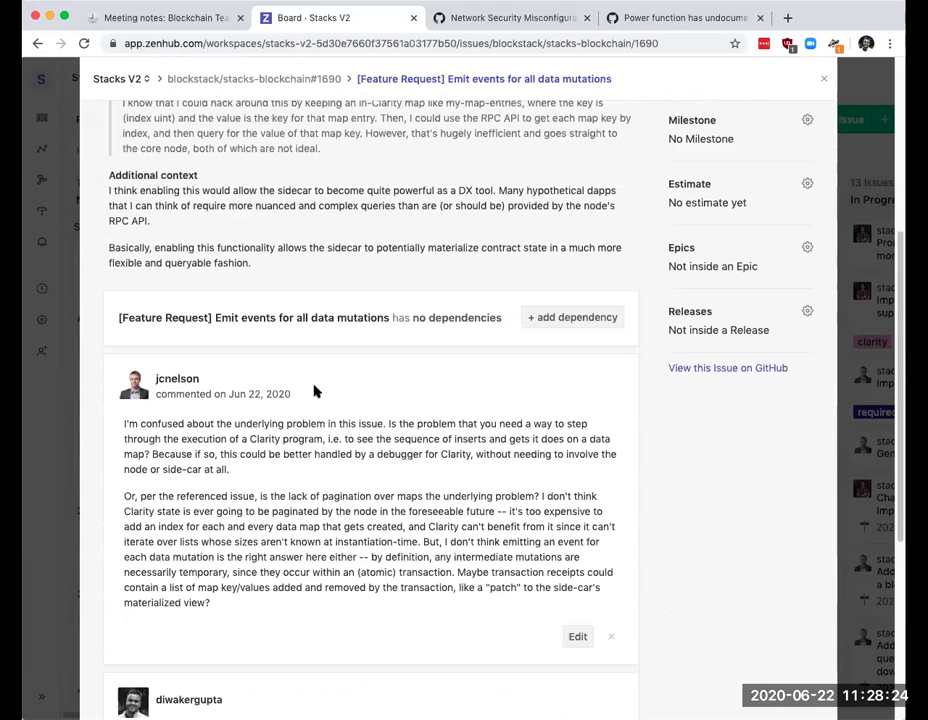
pyautogui.scroll(-2, 317, 390)
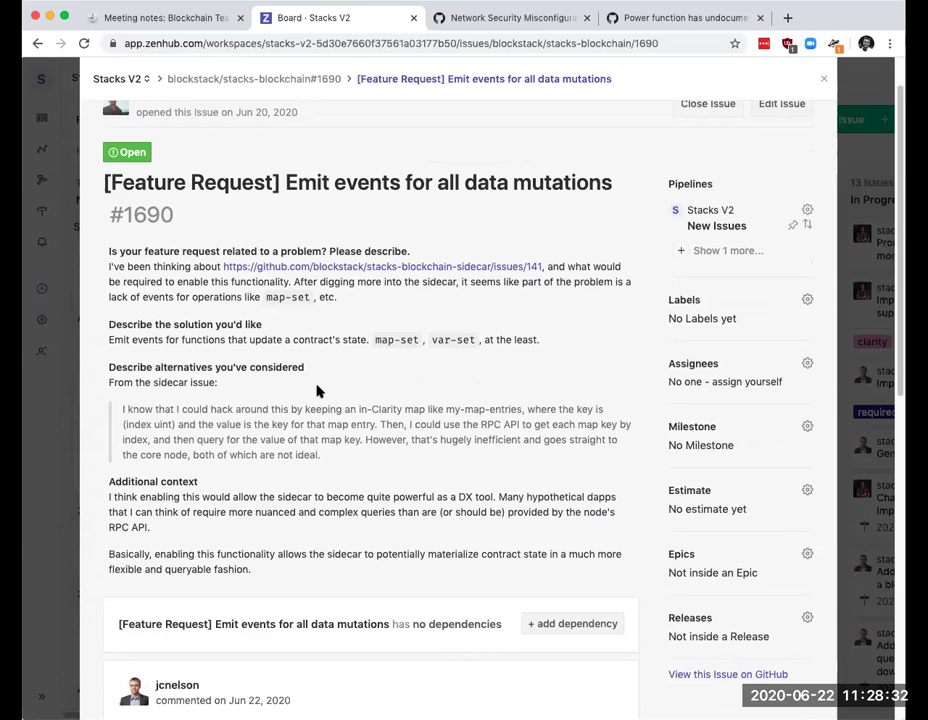
# Step: Open sidecar issue #141, Ability to get map entries from API, in its own tab and read it
pyautogui.keyDown('super'); pyautogui.click(385, 267); pyautogui.keyUp('super')
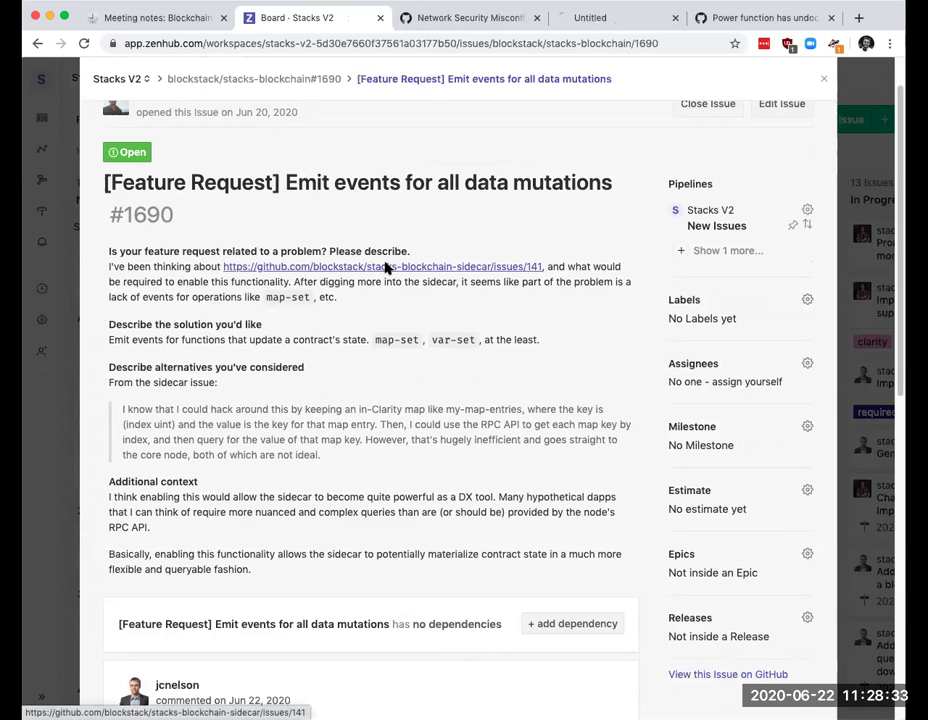
pyautogui.click(596, 17)
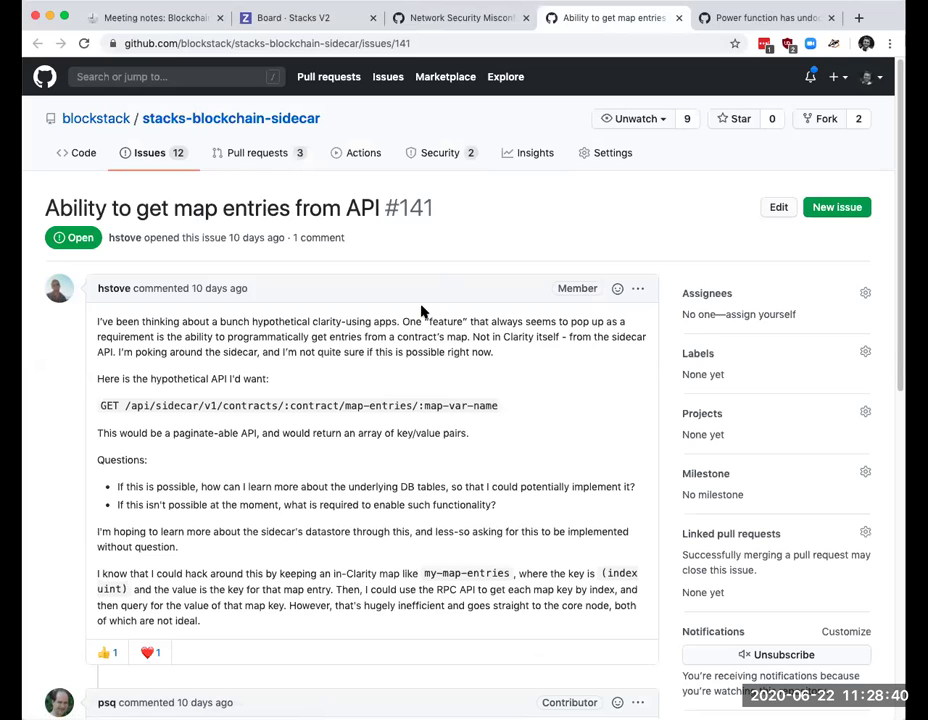
pyautogui.scroll(-1, 421, 311)
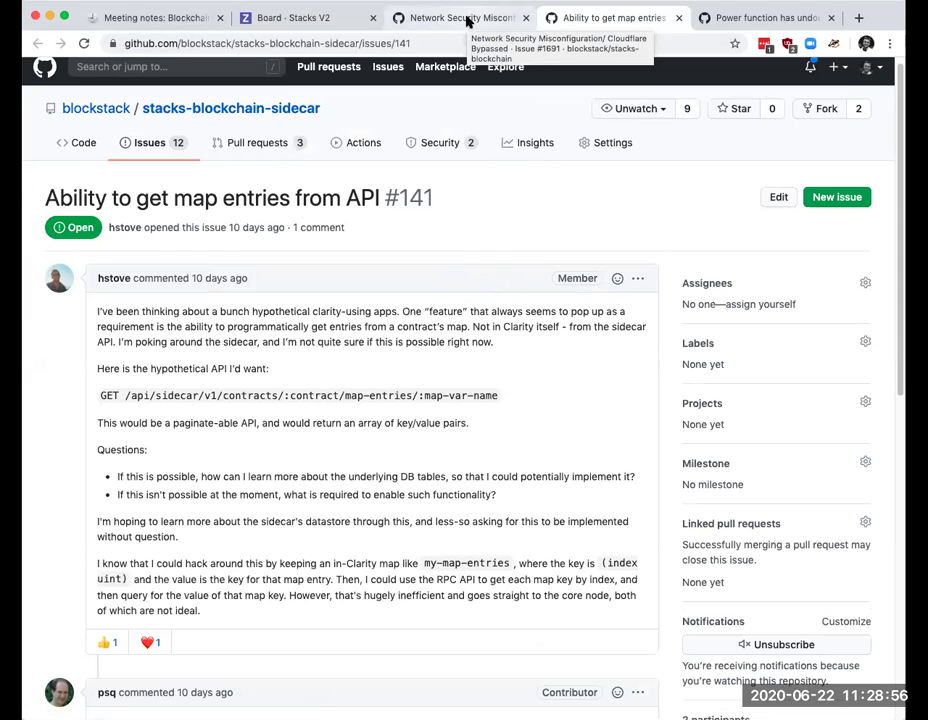
# Step: Glance at the Network Security Misconfiguration / Cloudflare Bypassed issue, then close its tab
pyautogui.click(466, 20)
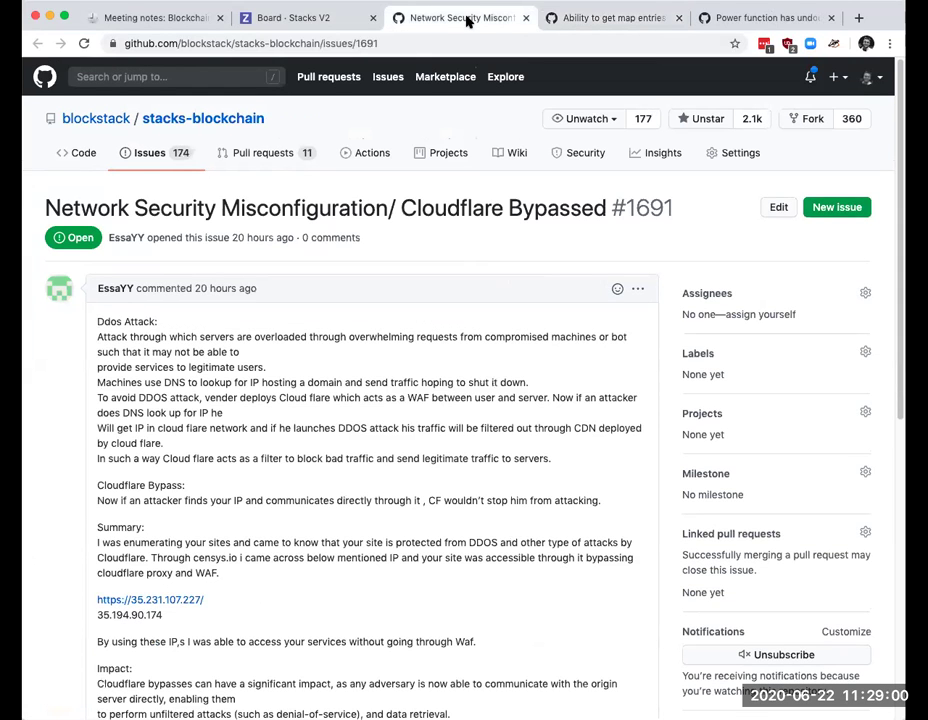
pyautogui.click(525, 17)
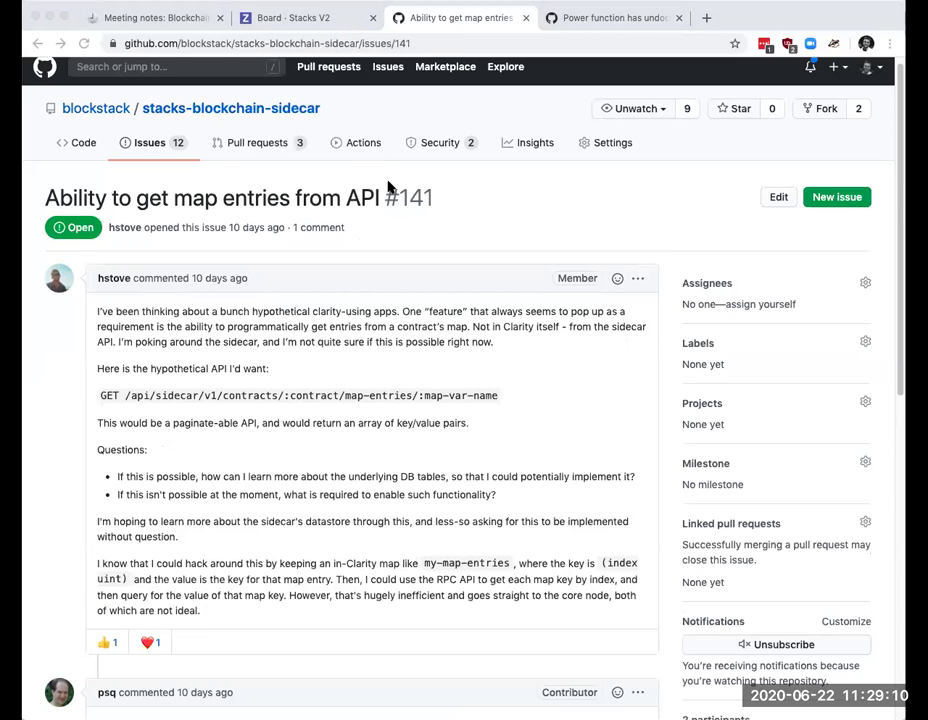
pyautogui.click(390, 188)
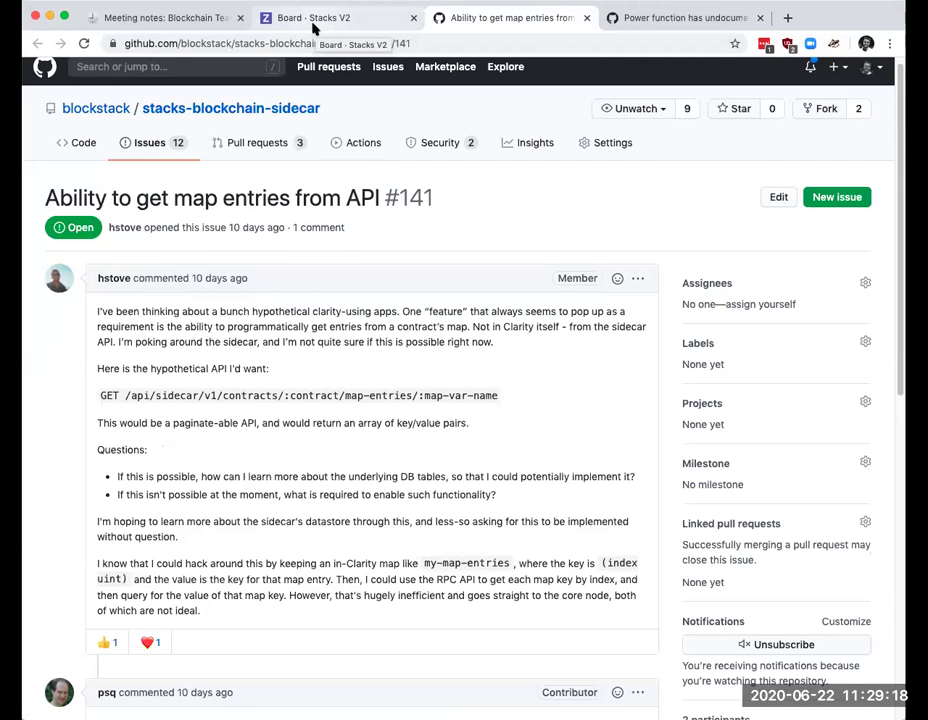
# Step: Return to ZenHub feature request #1690, Emit events for all data mutations, and scroll its description
pyautogui.click(313, 28)
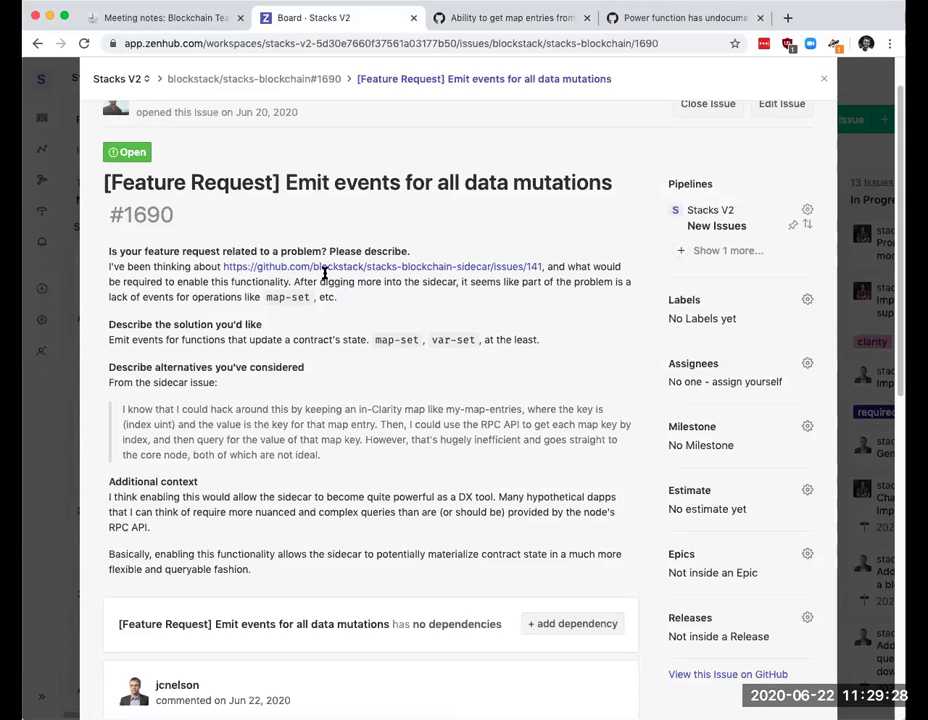
pyautogui.scroll(-2, 322, 325)
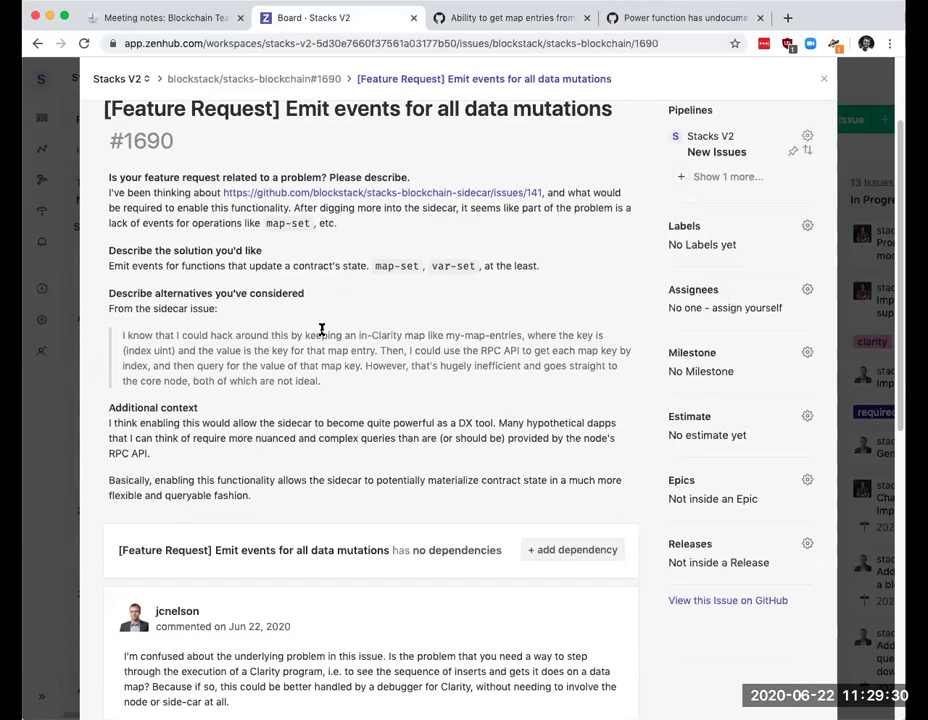
pyautogui.scroll(-1, 322, 331)
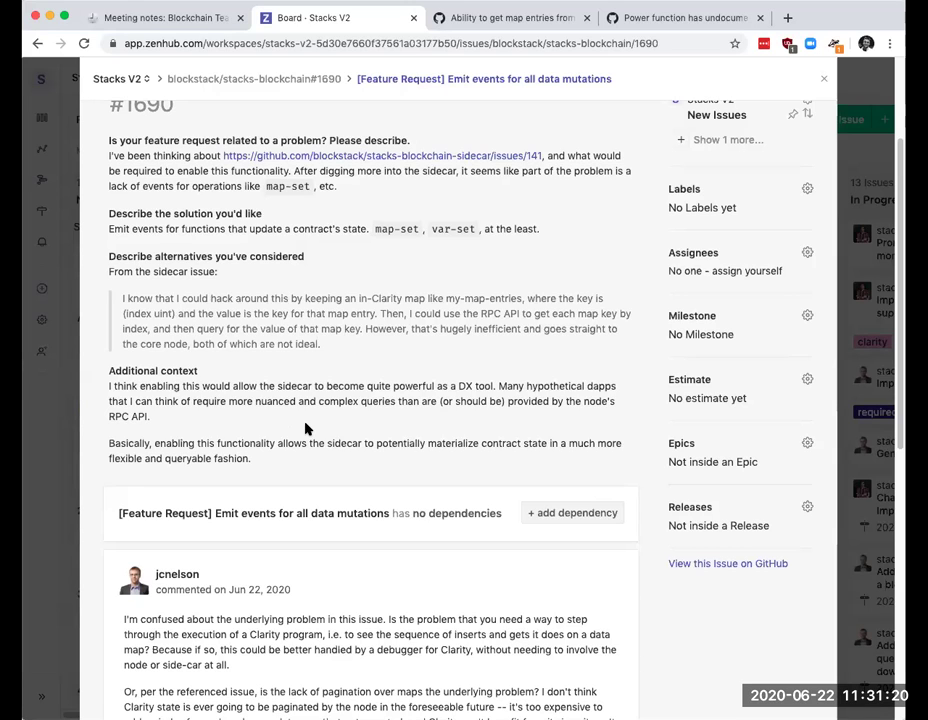
pyautogui.scroll(-1, 307, 429)
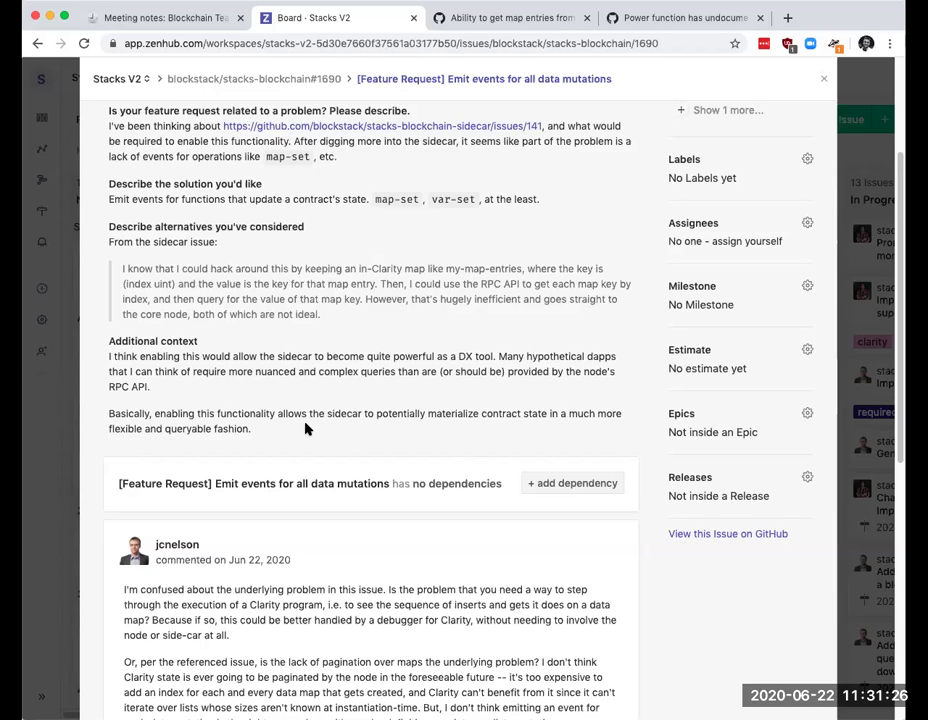
pyautogui.scroll(1, 306, 428)
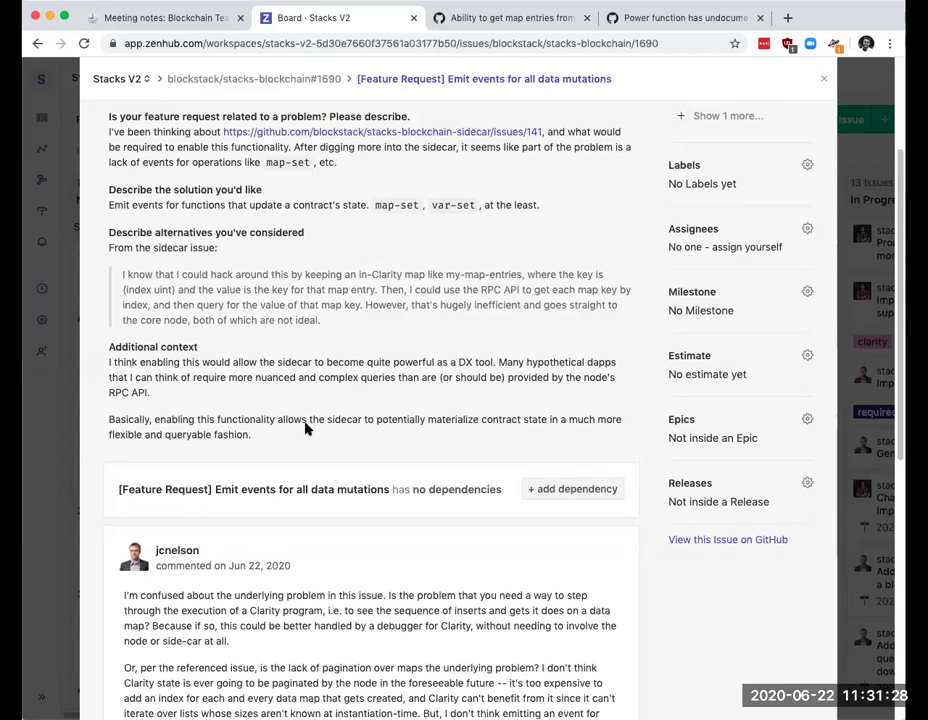
pyautogui.scroll(3, 306, 428)
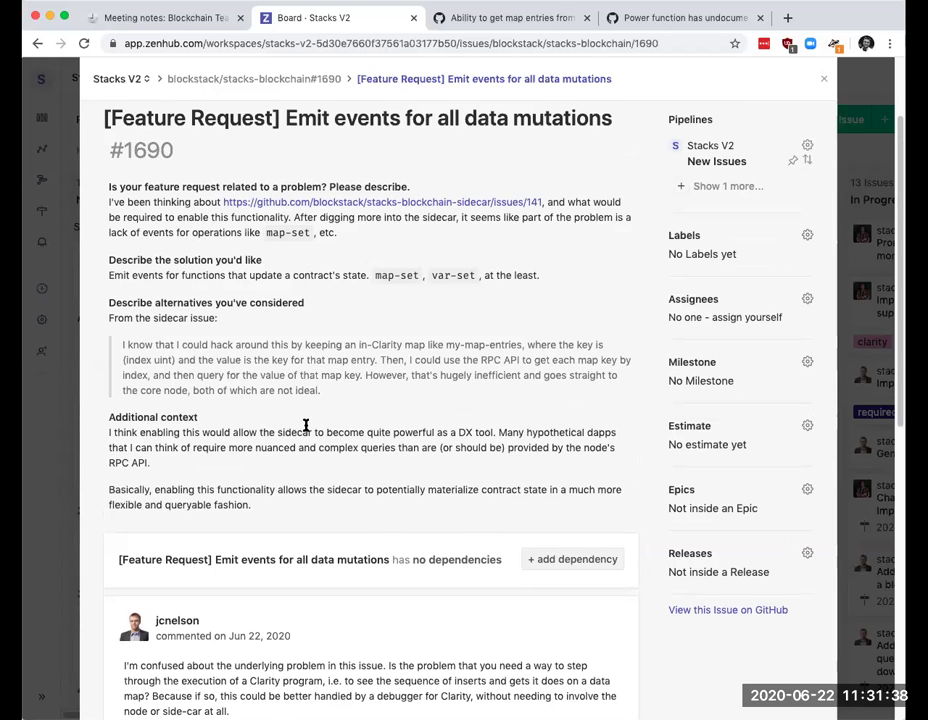
pyautogui.scroll(-2, 306, 426)
pyautogui.scroll(-9, 375, 408)
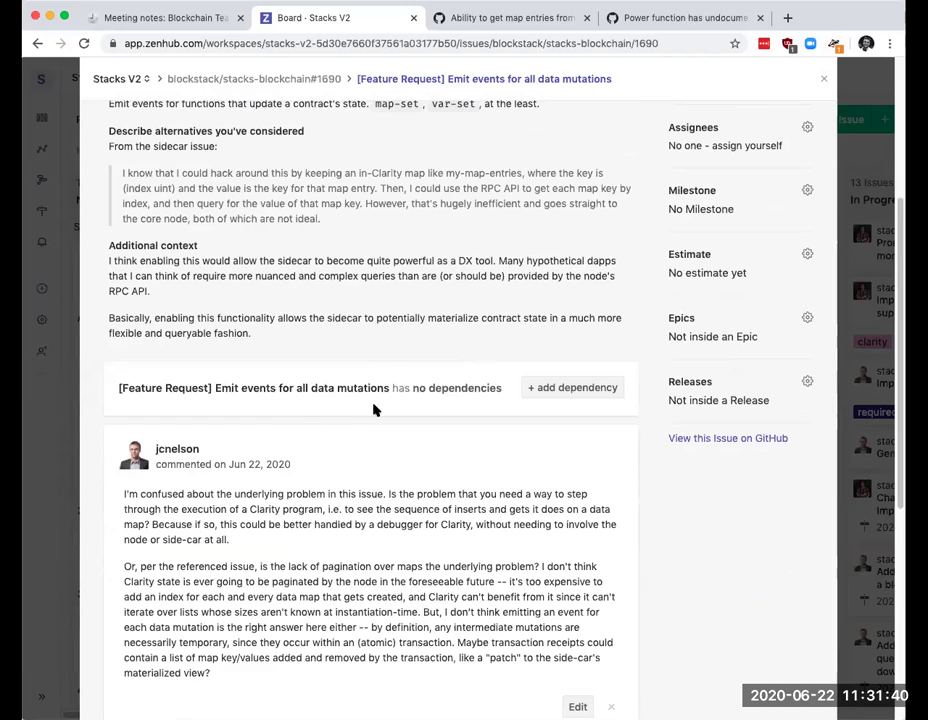
pyautogui.scroll(10, 380, 399)
pyautogui.scroll(4, 379, 399)
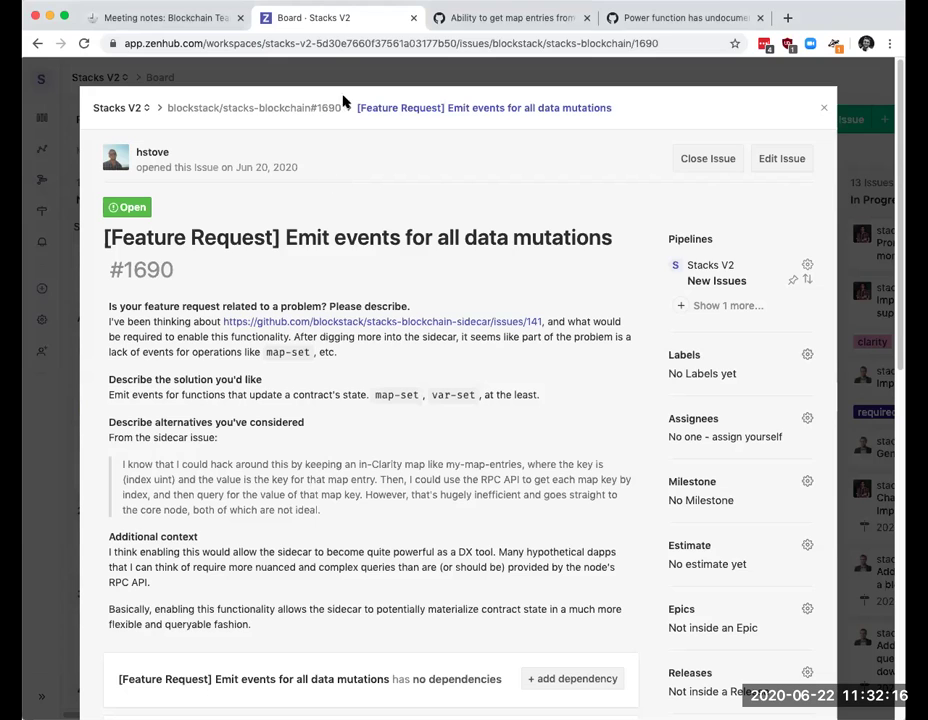
pyautogui.click(456, 25)
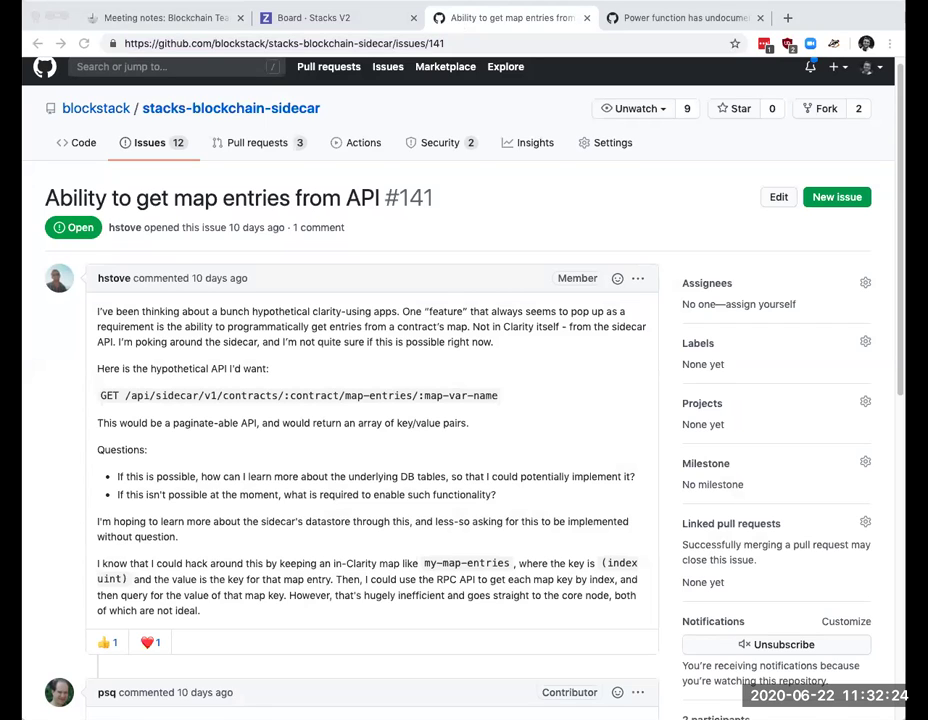
pyautogui.click(327, 18)
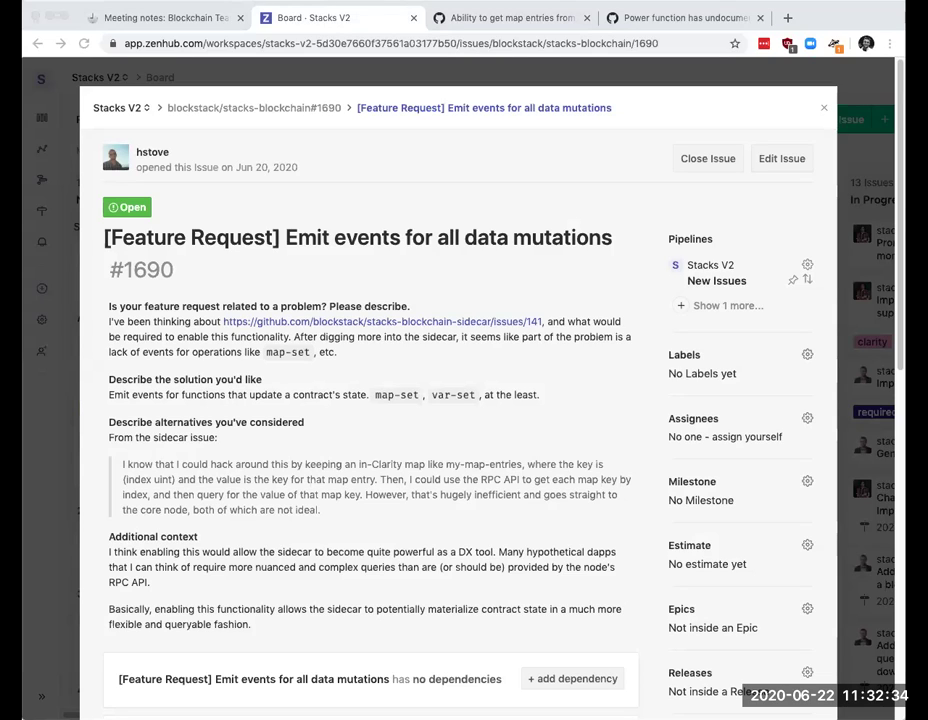
# Step: Open #1690, Emit events for all data mutations, from New Issues and read its description
pyautogui.click(655, 505)
pyautogui.click(902, 270)
pyautogui.press('super+Tab')
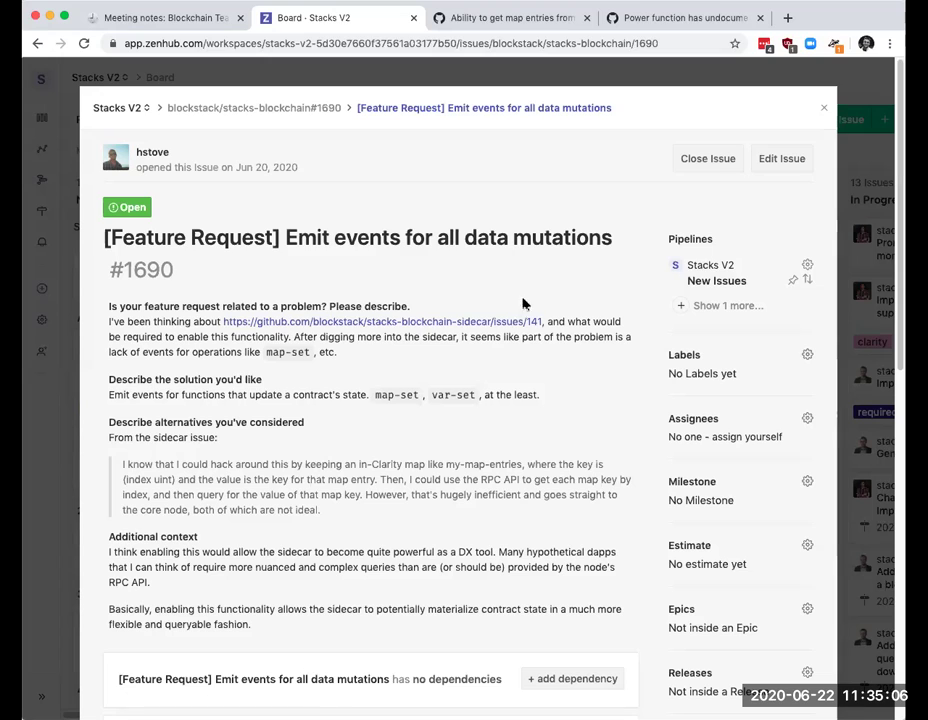
pyautogui.scroll(-1, 308, 345)
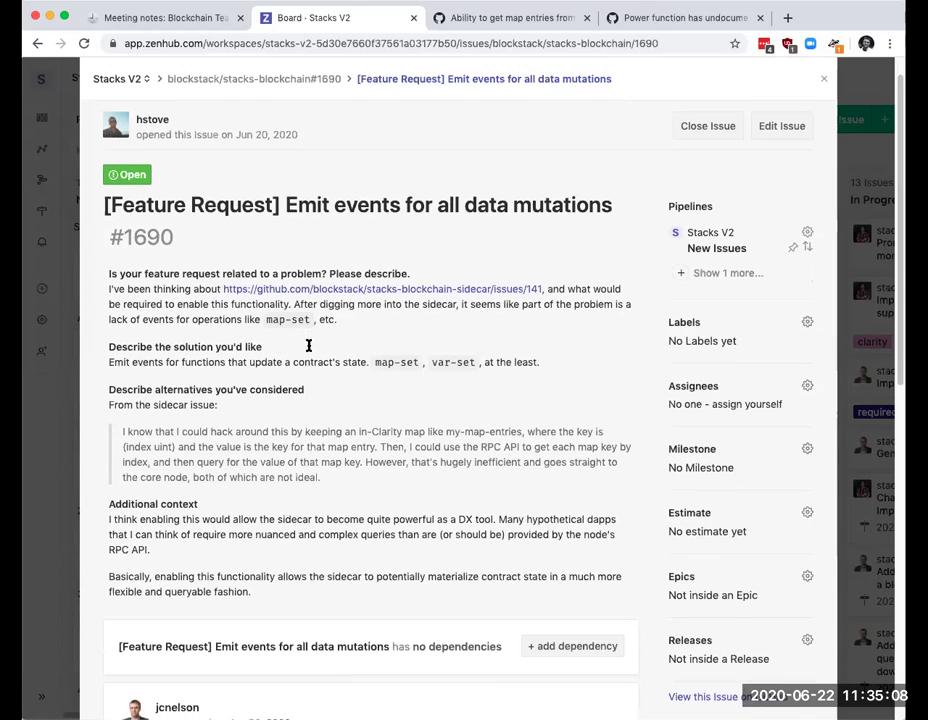
pyautogui.scroll(-1, 308, 345)
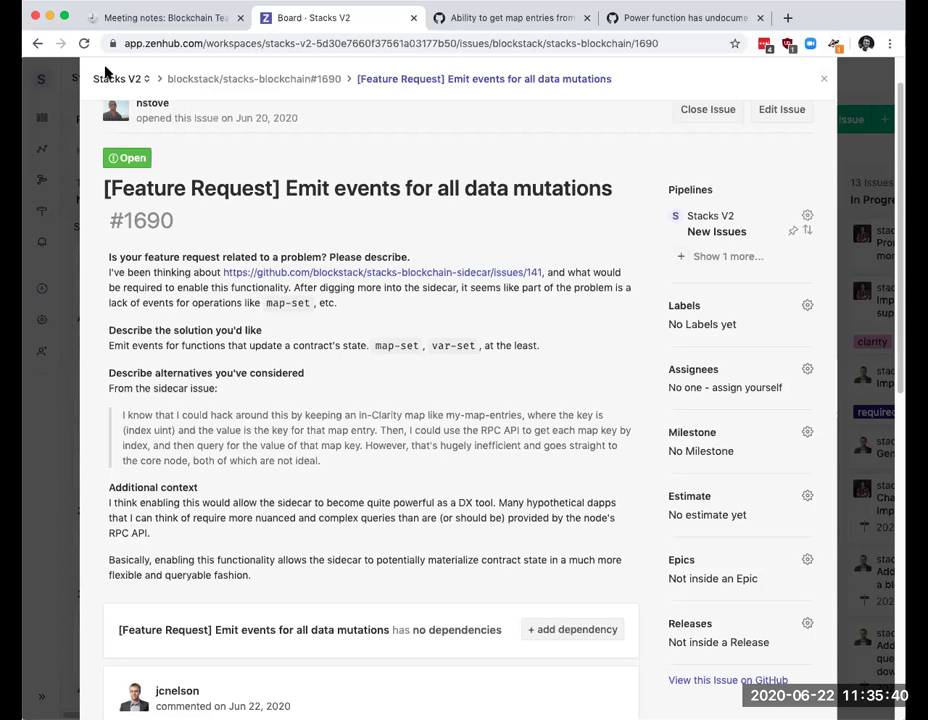
# Step: Close #1690 and open issue #1688, connection_send_recv fails intermittently, from New Issues
pyautogui.click(826, 82)
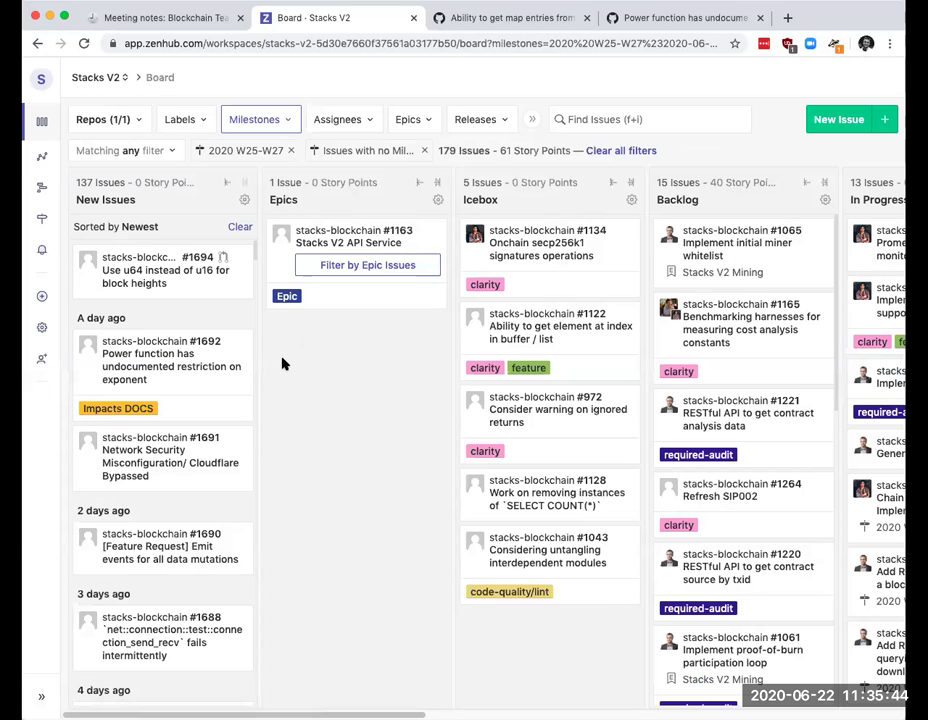
pyautogui.scroll(-3, 174, 414)
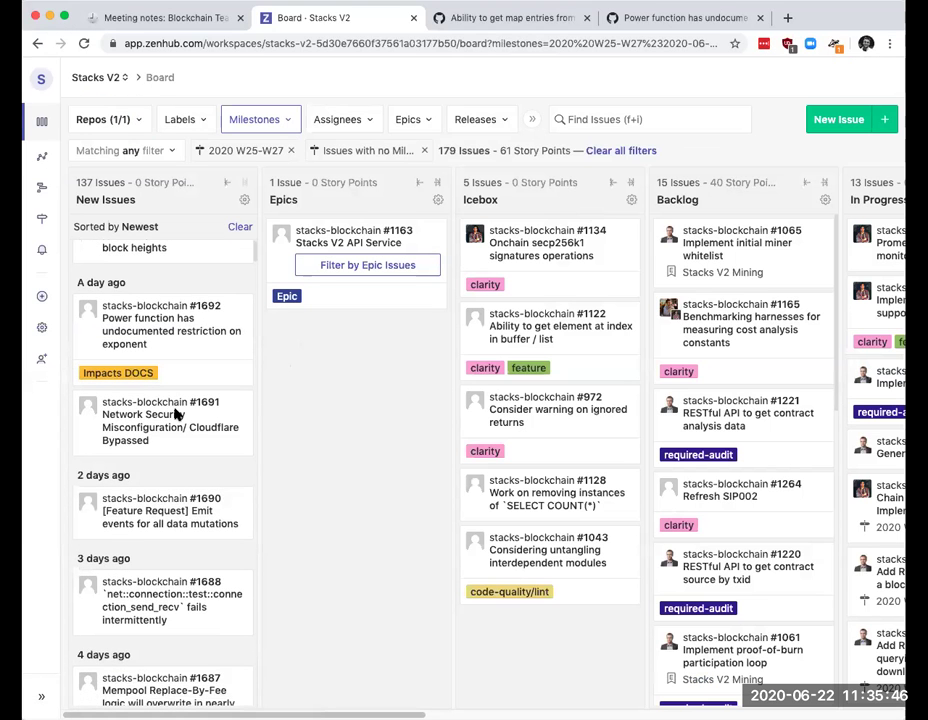
pyautogui.scroll(-3, 177, 414)
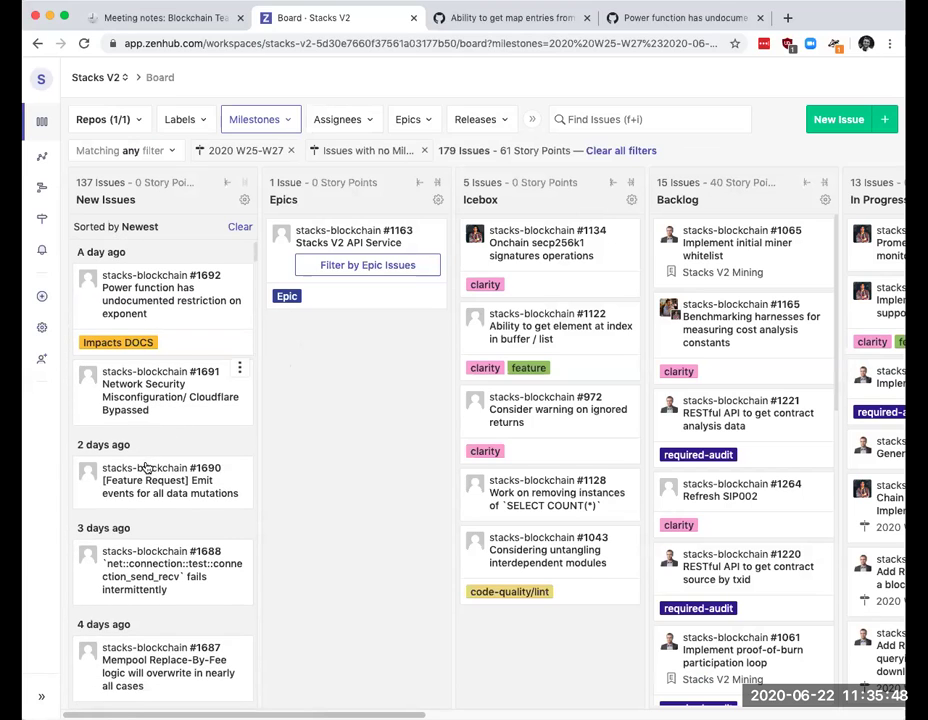
pyautogui.click(193, 577)
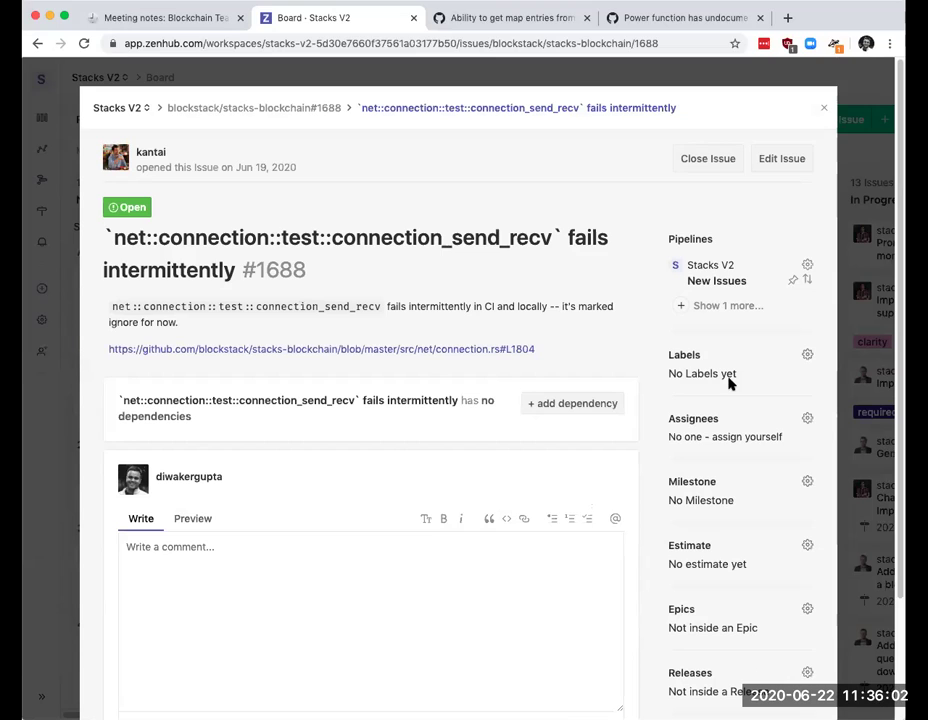
# Step: Assign #1688 to a teammate and milestone 2020 W25-W27, then return to the board
pyautogui.click(712, 420)
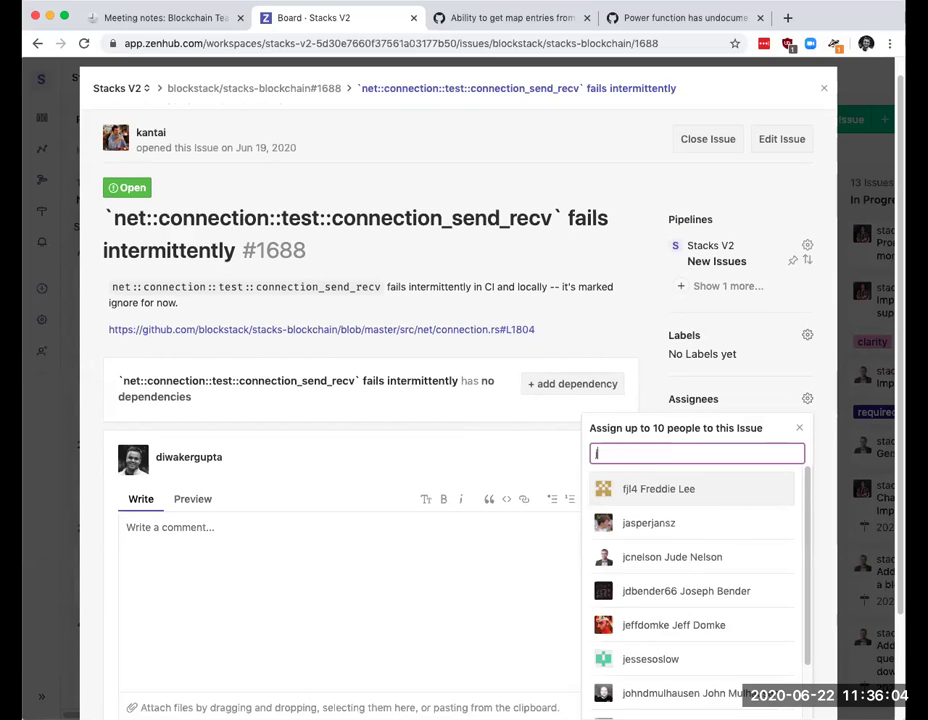
pyautogui.write('jc')
pyautogui.click(696, 485)
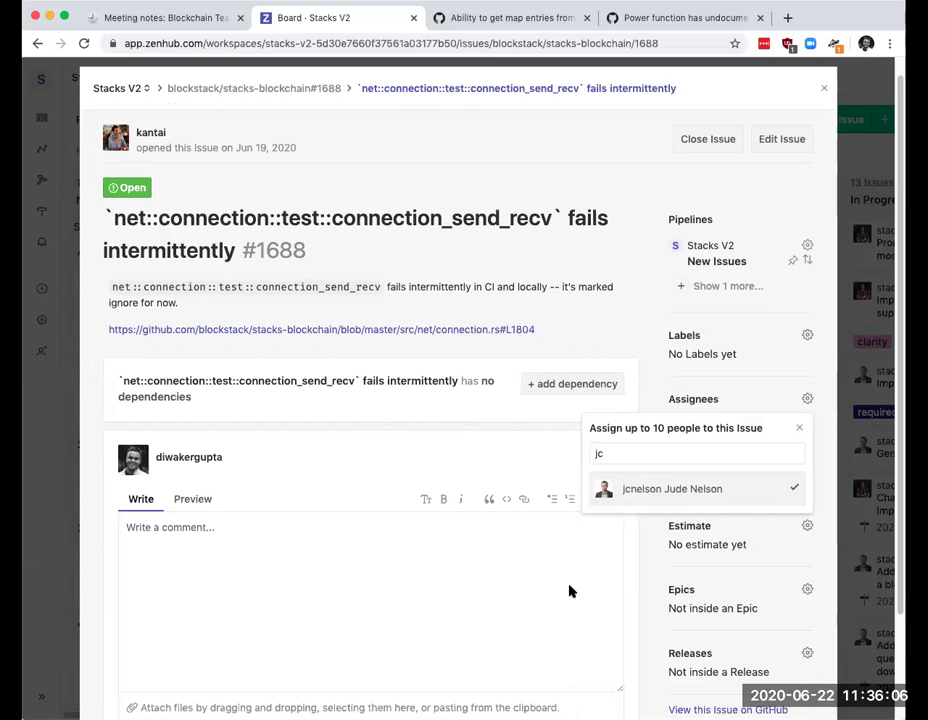
pyautogui.click(655, 580)
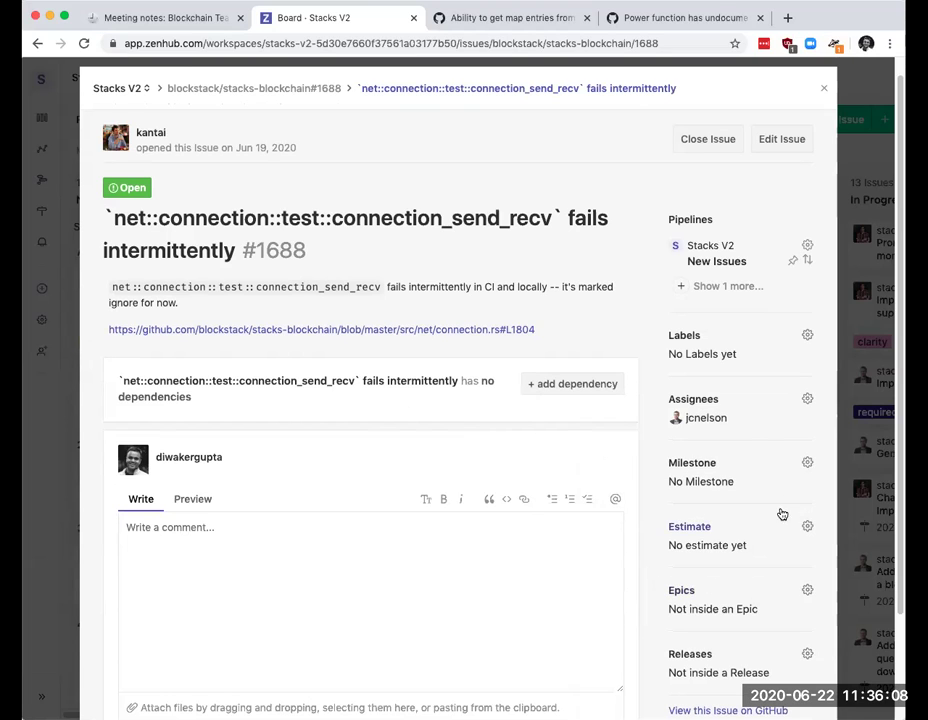
pyautogui.click(787, 464)
pyautogui.press('Escape')
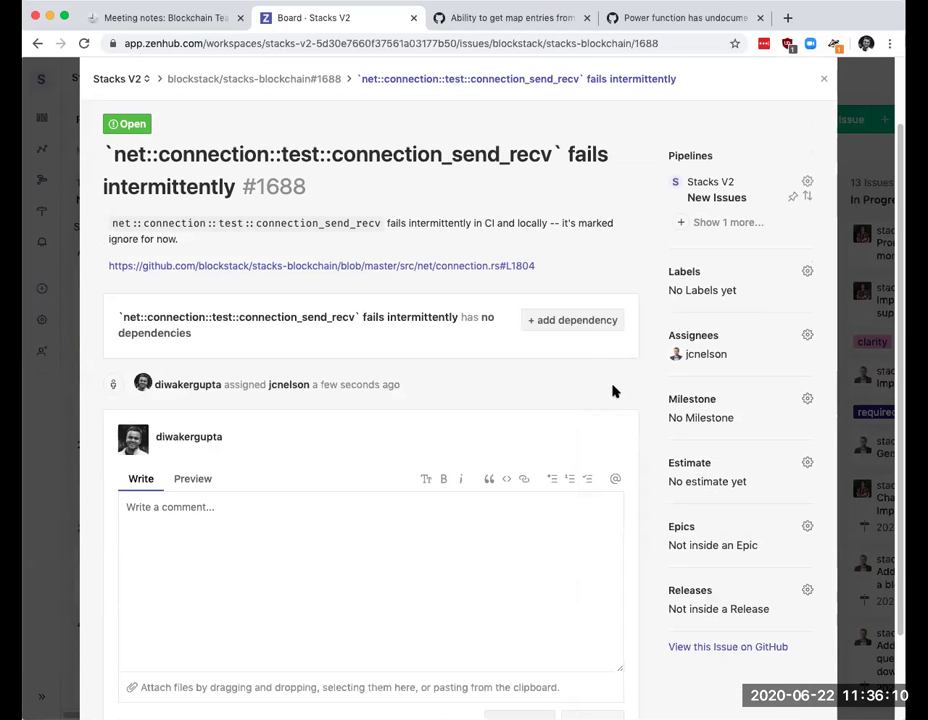
pyautogui.click(822, 110)
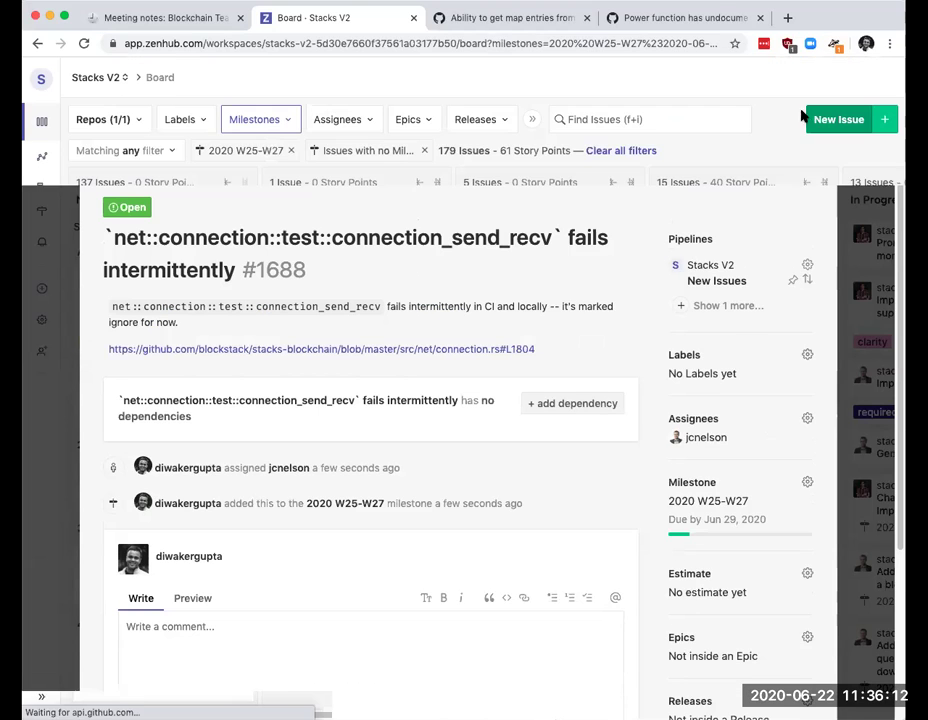
pyautogui.scroll(-1, 172, 534)
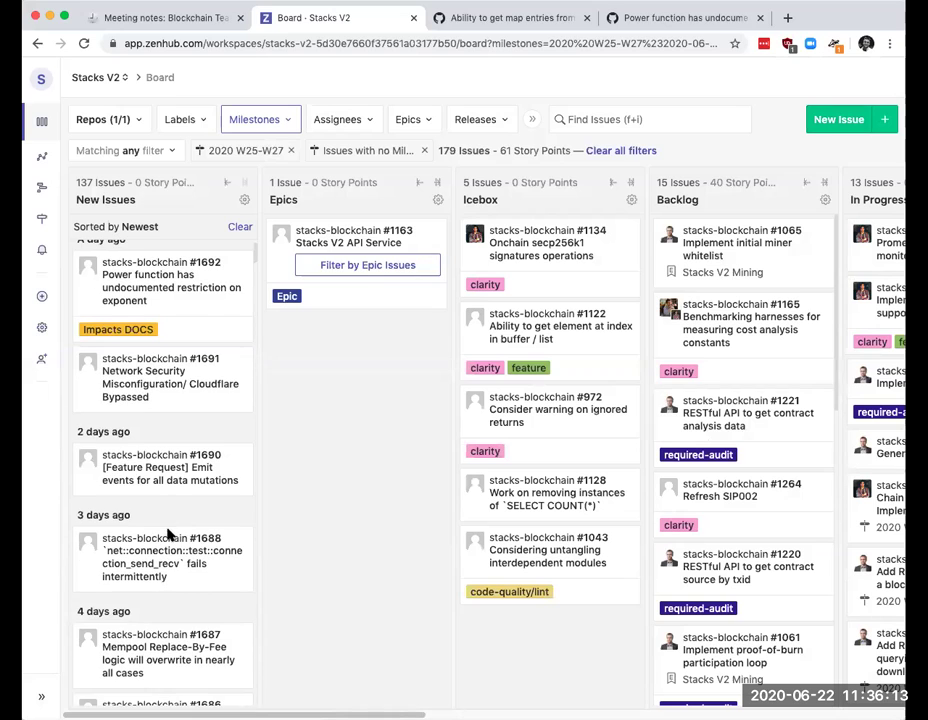
# Step: Open issue #1687, Mempool Replace-By-Fee logic will overwrite in nearly all cases, and bring up its assignee list
pyautogui.click(165, 640)
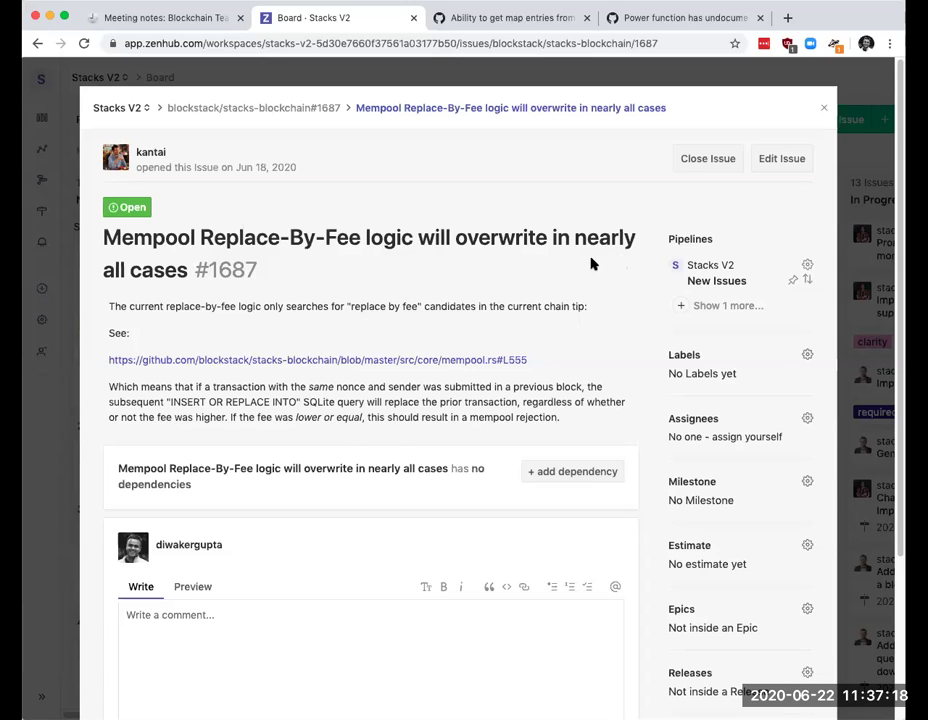
pyautogui.click(692, 427)
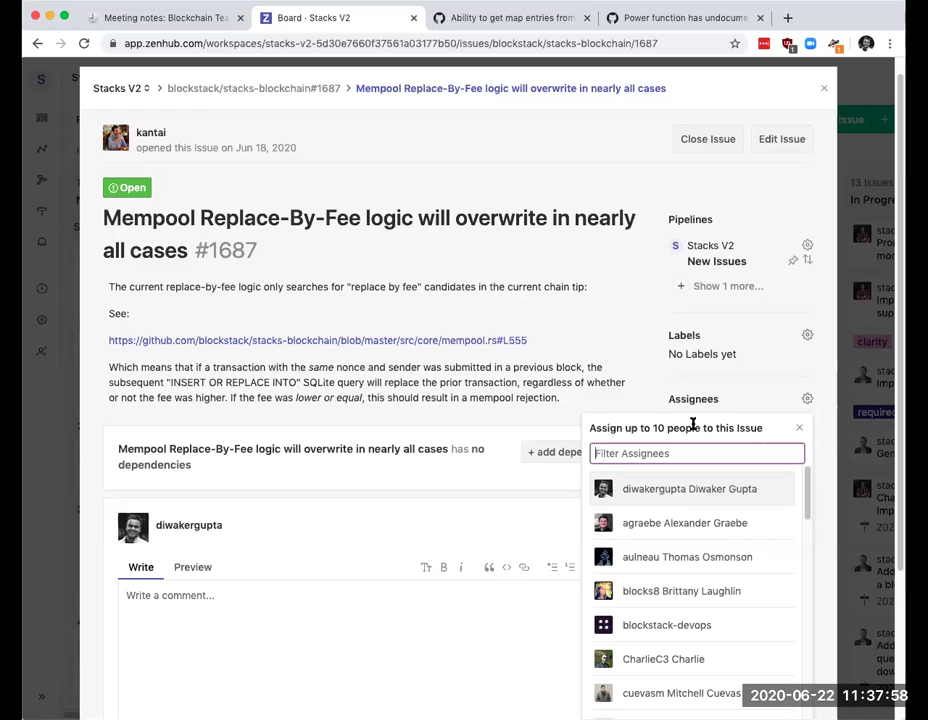
# Step: Assign #1687 to its author and set milestone 2020 W25-W27, due Jun 29, 2020
pyautogui.write('kan')
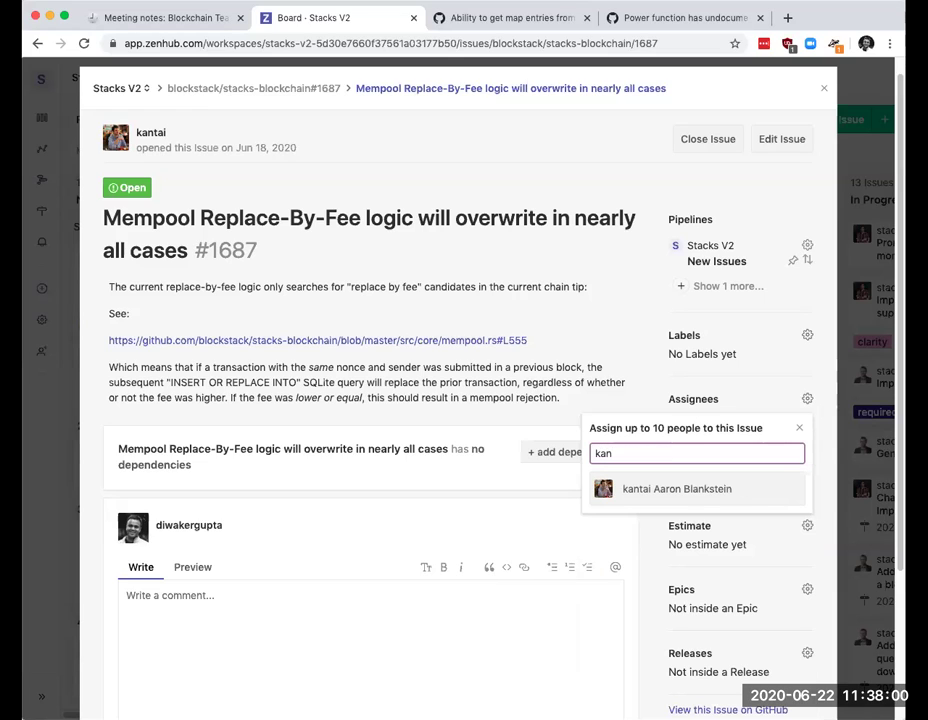
pyautogui.click(620, 491)
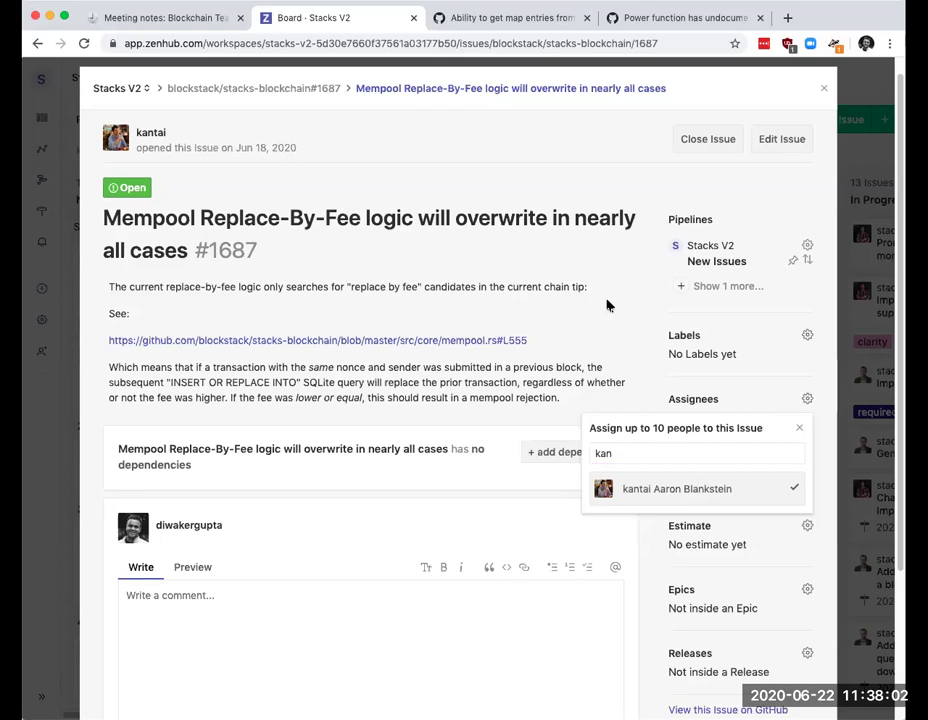
pyautogui.click(594, 354)
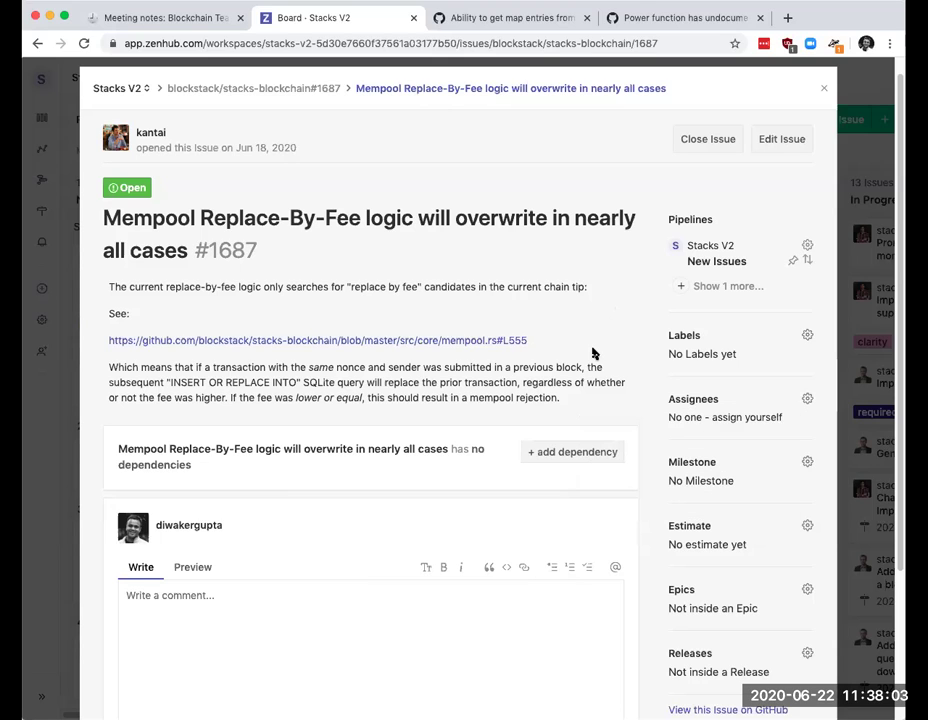
pyautogui.click(738, 460)
pyautogui.click(597, 328)
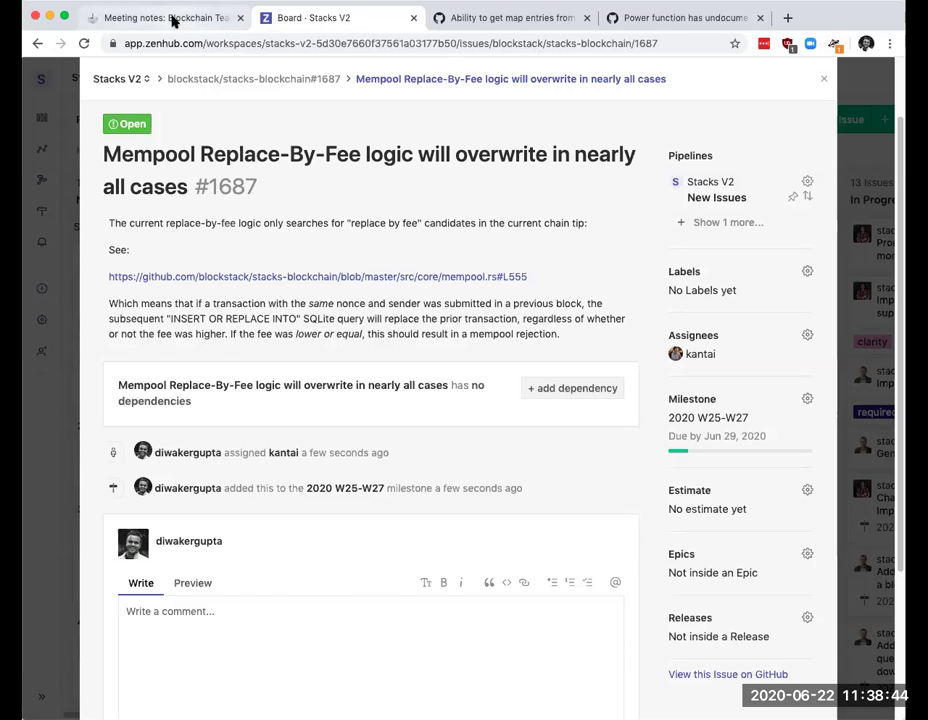
# Step: In the Blockchain Team notes, add an 'Action Items' heading above the June 15, 2020 section
pyautogui.click(172, 19)
pyautogui.click(270, 370)
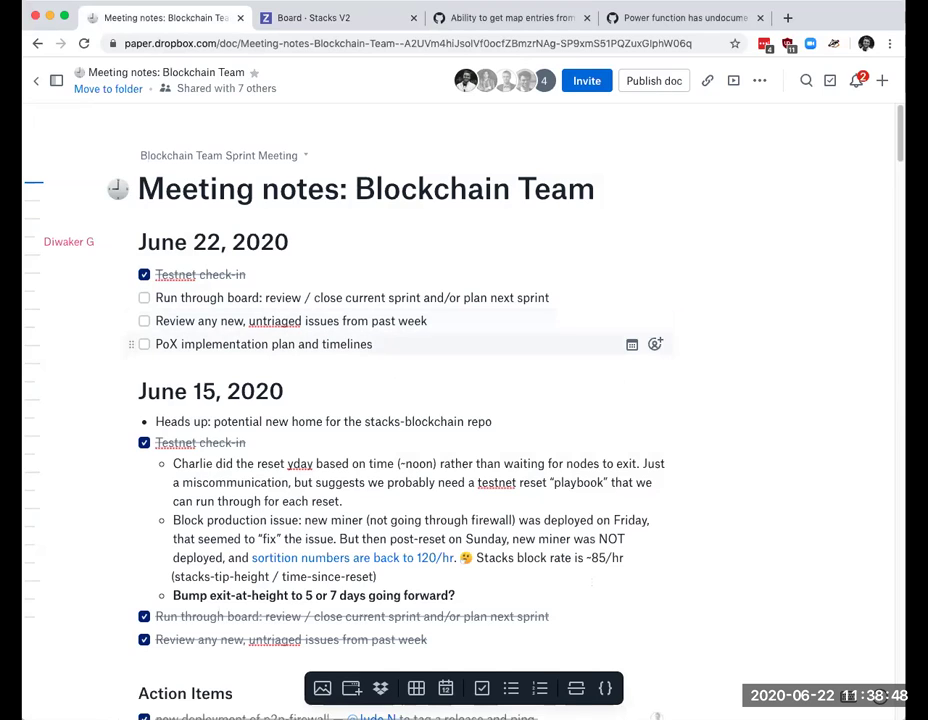
pyautogui.press('Return')
pyautogui.press('Up')
pyautogui.write('#')
pyautogui.press('BackSpace')
pyautogui.write('## Action')
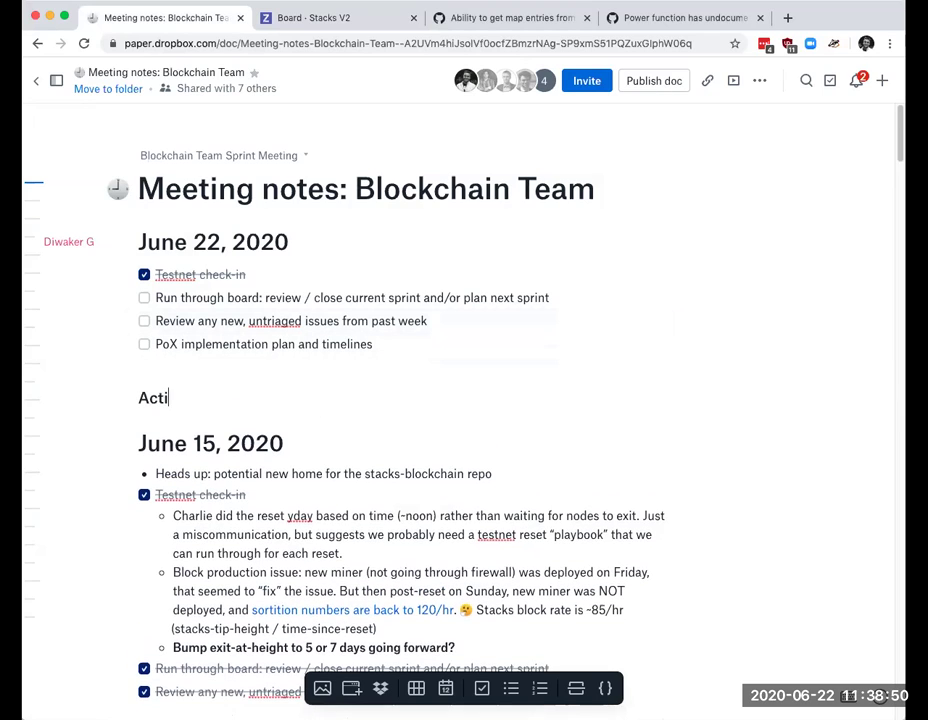
pyautogui.press('Return')
pyautogui.press('BackSpace')
pyautogui.write('Items')
pyautogui.press('Return')
# Step: Add checklist items 'New issue for logging raw tx for rejected transactions' and 'Flag sidecar changes to DevX to help debug rejected transactions.'
pyautogui.write('[] New iss')
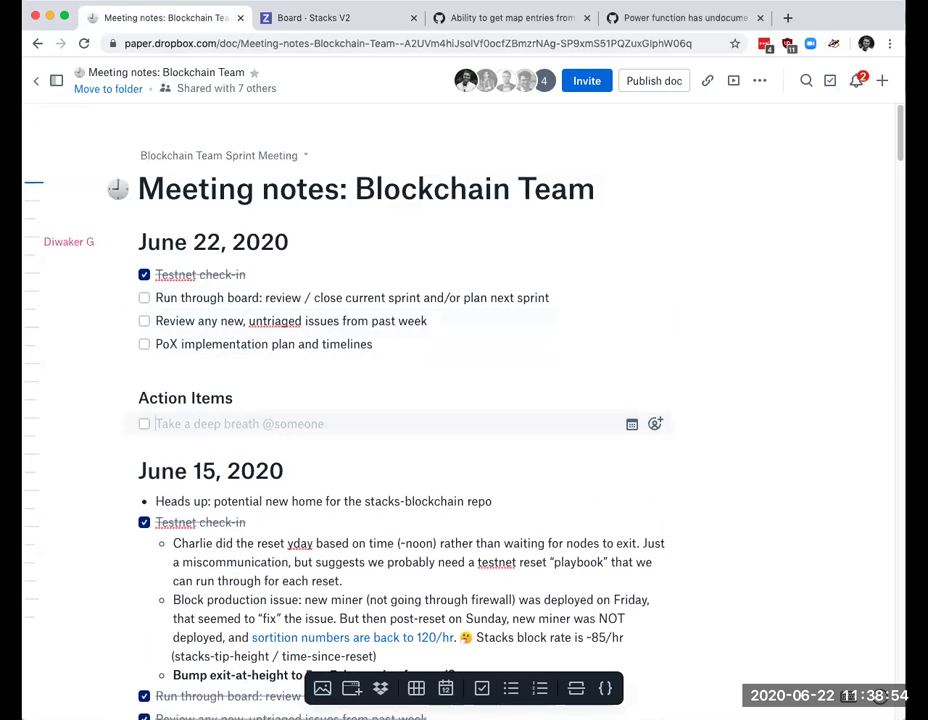
pyautogui.write('ue for loggi')
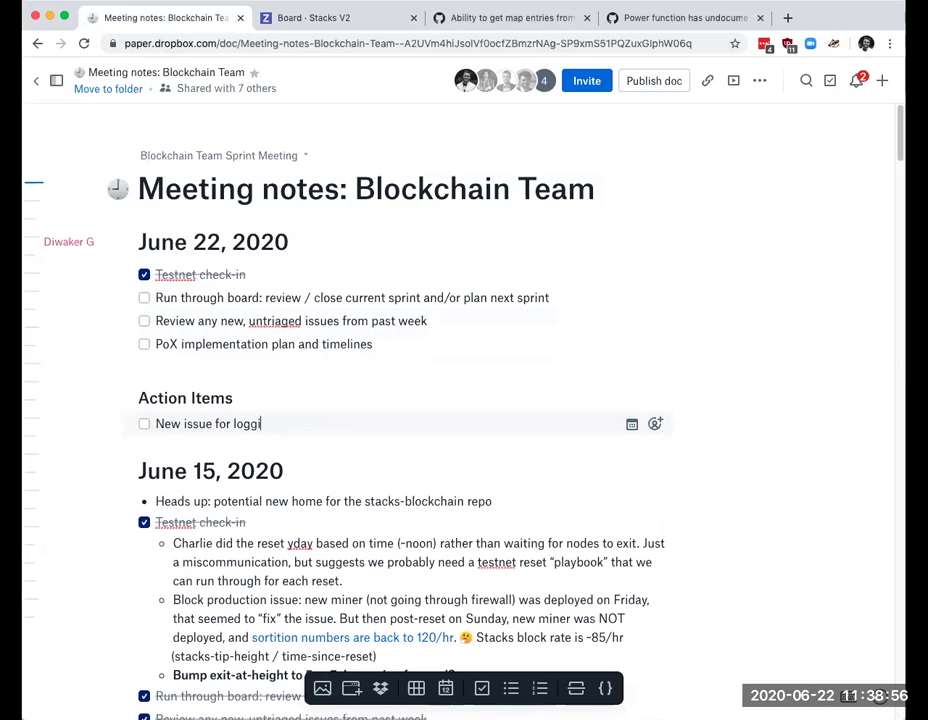
pyautogui.write('ng raw tx for rejectio')
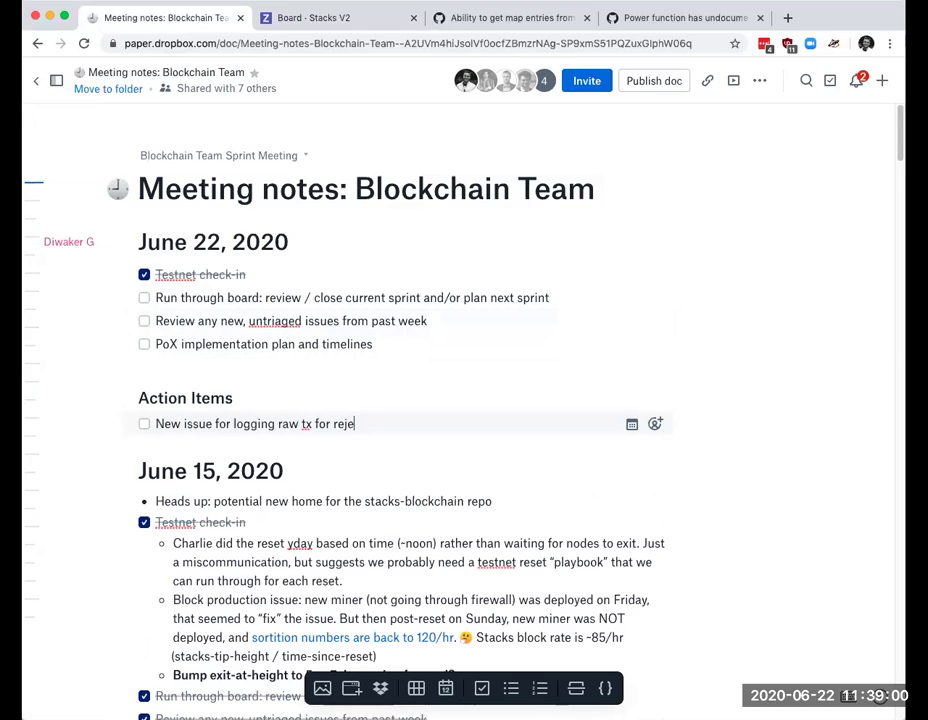
pyautogui.press('BackSpace')
pyautogui.press('BackSpace')
pyautogui.write('ed transactions')
pyautogui.press('Return')
pyautogui.write('Flag')
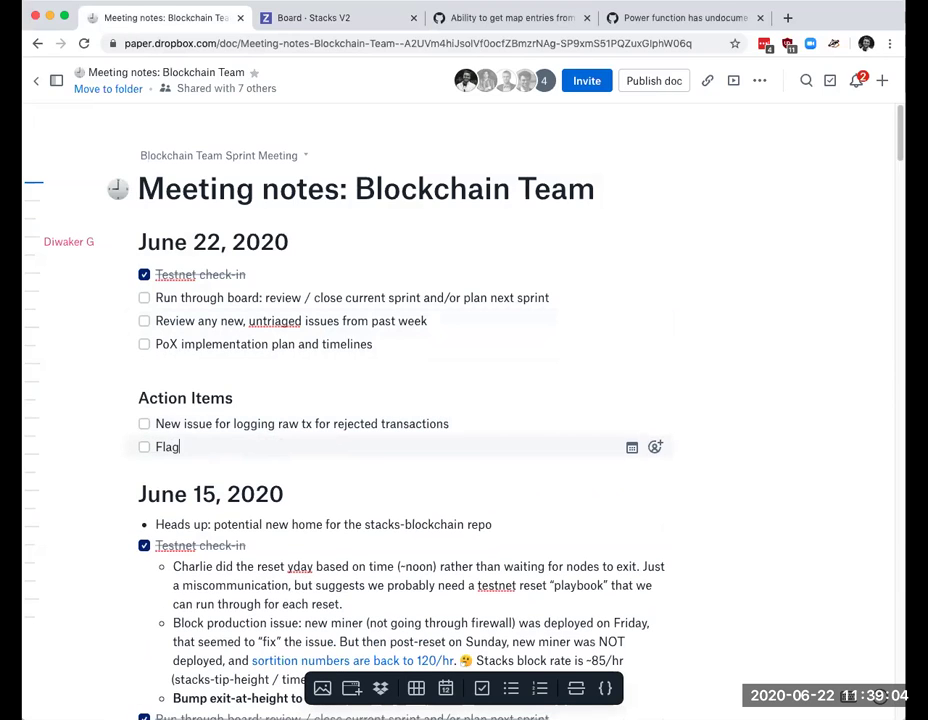
pyautogui.hotkey('alt', 'shift', 'Left')
pyautogui.press('BackSpace')
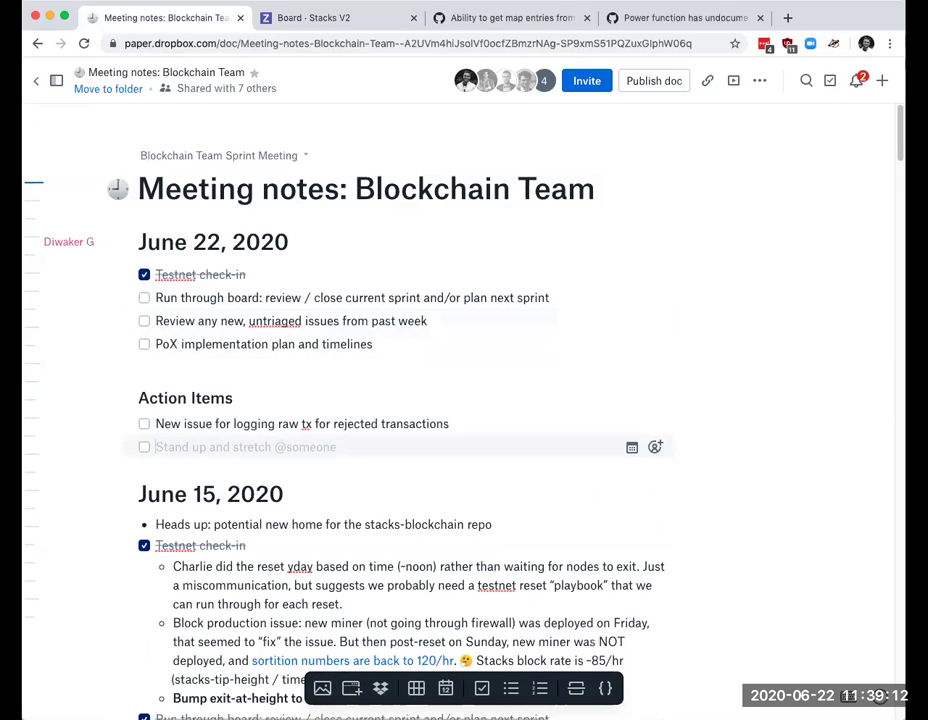
pyautogui.write('Flag')
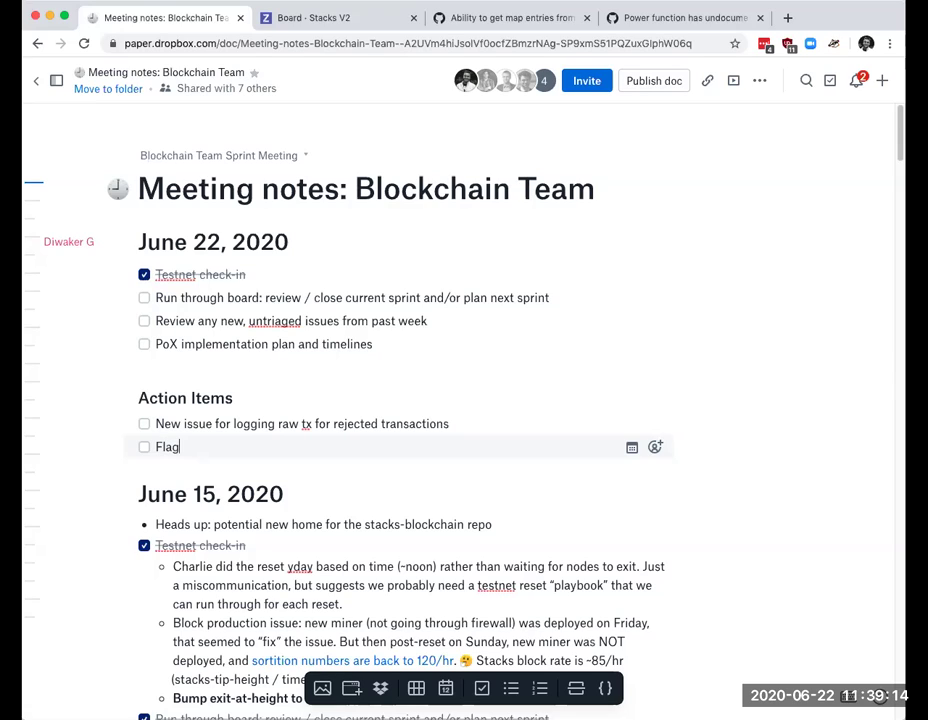
pyautogui.write(' sidecar chang')
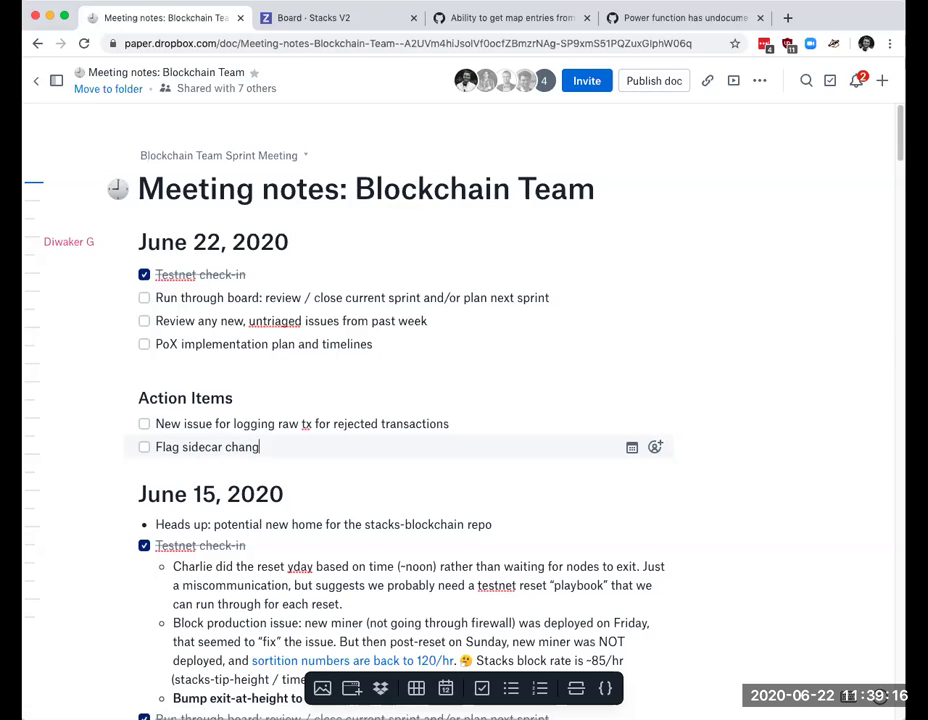
pyautogui.write('es to DevX to help ')
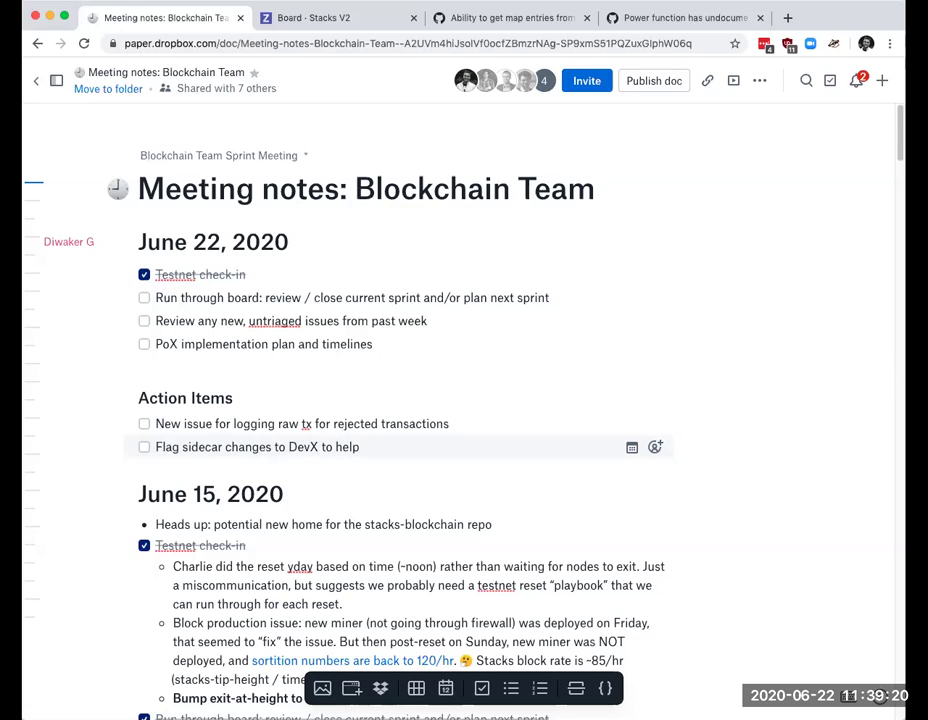
pyautogui.write('debug rejected trans')
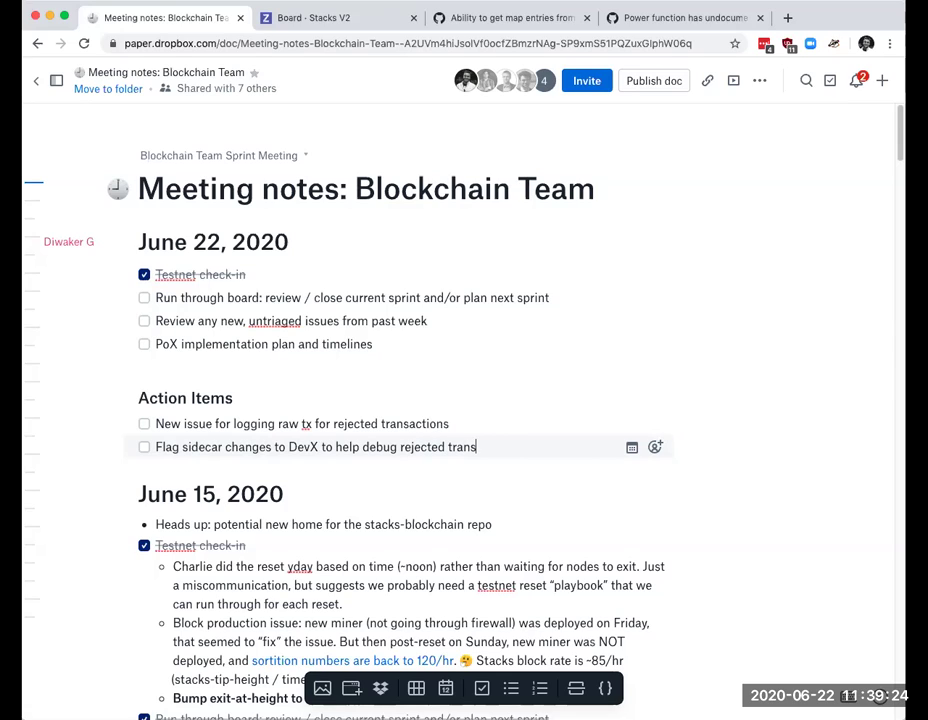
pyautogui.write('actions.')
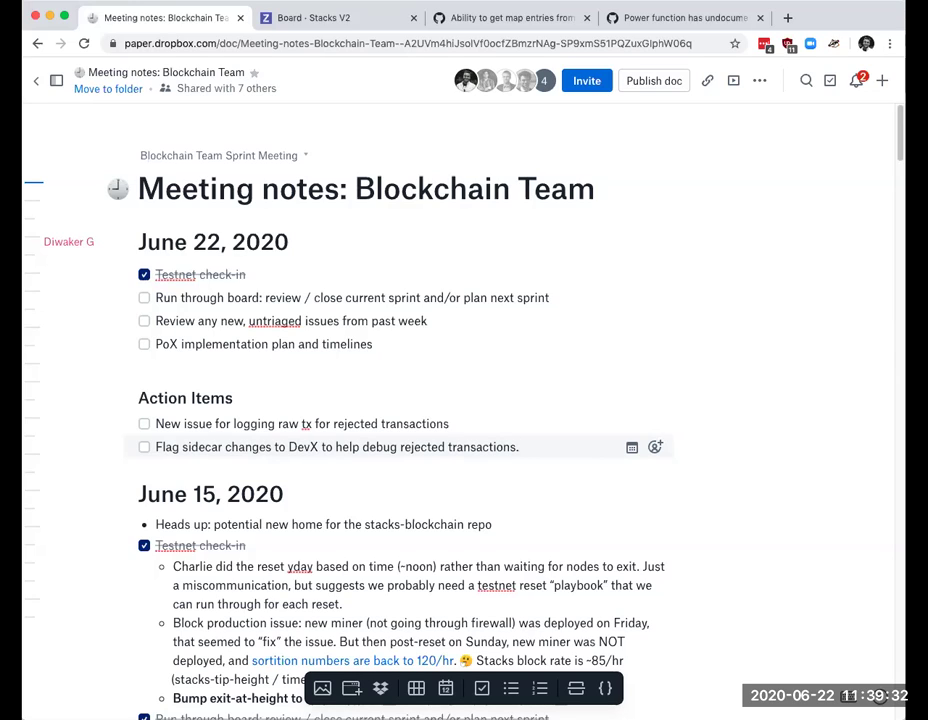
# Step: Under the sidecar item, add sub-bullets about storing the broadcasting account nonce and raw txn beside the parsed txn
pyautogui.press('Return')
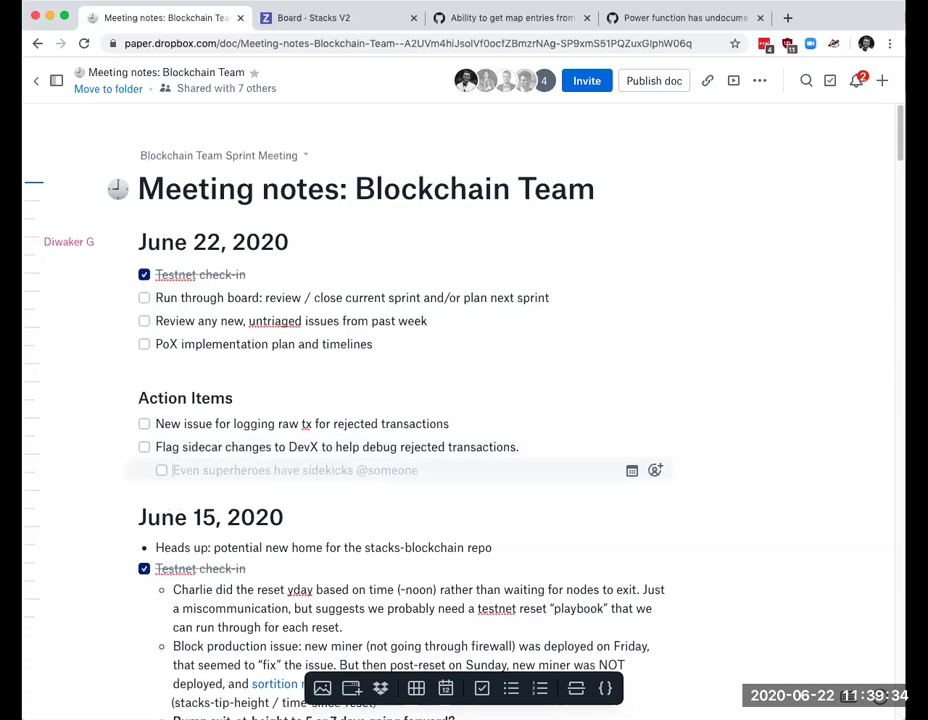
pyautogui.press('BackSpace')
pyautogui.write('- should store account non')
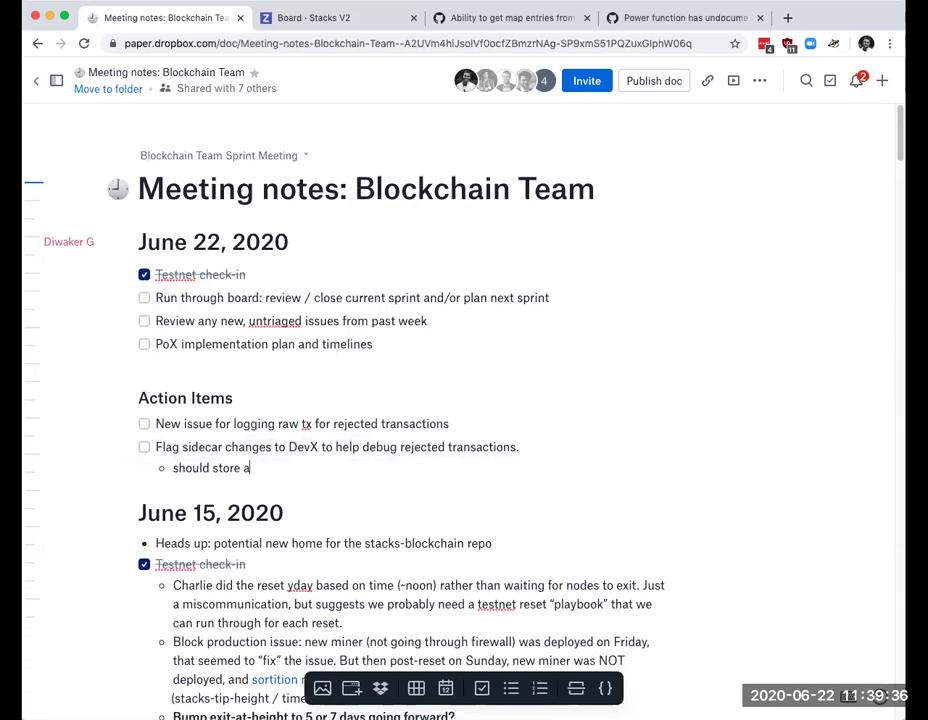
pyautogui.write('ce that ')
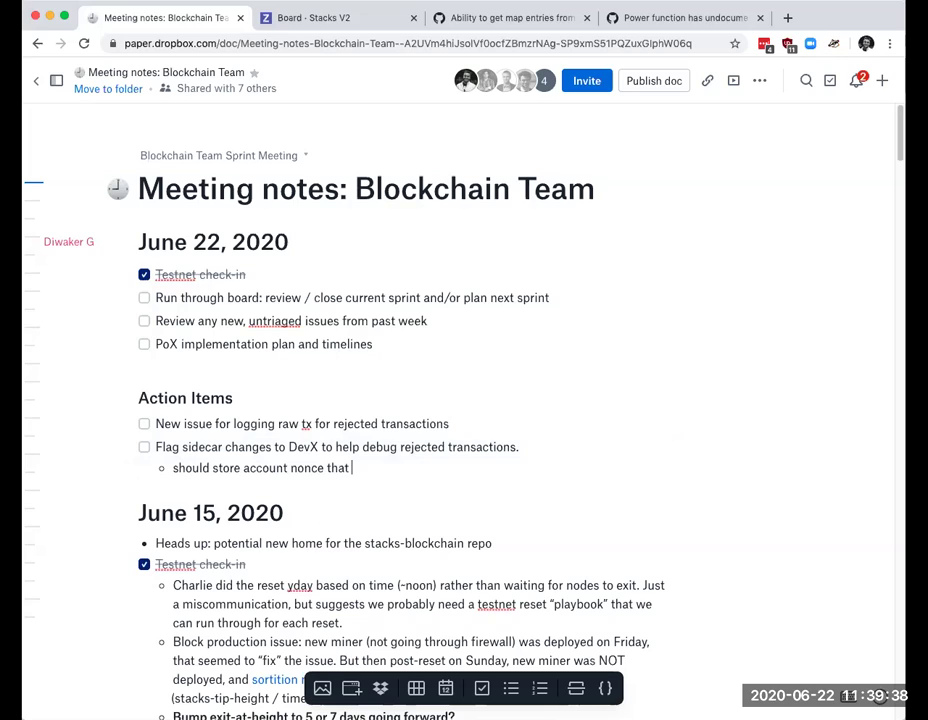
pyautogui.write('broadcast the txn')
pyautogui.press('Return')
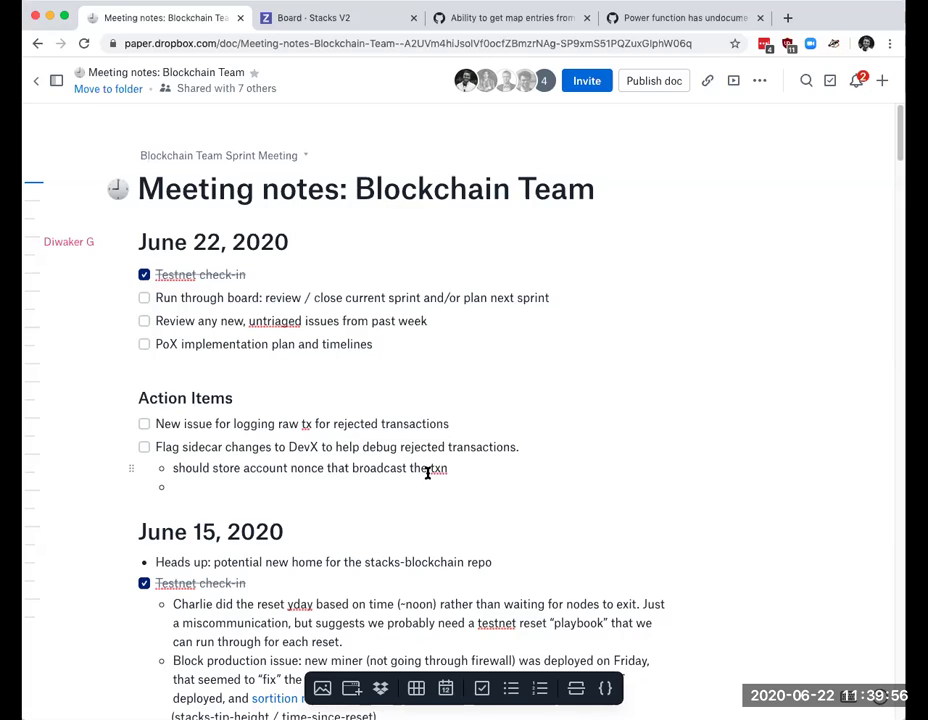
pyautogui.write('store the raw ')
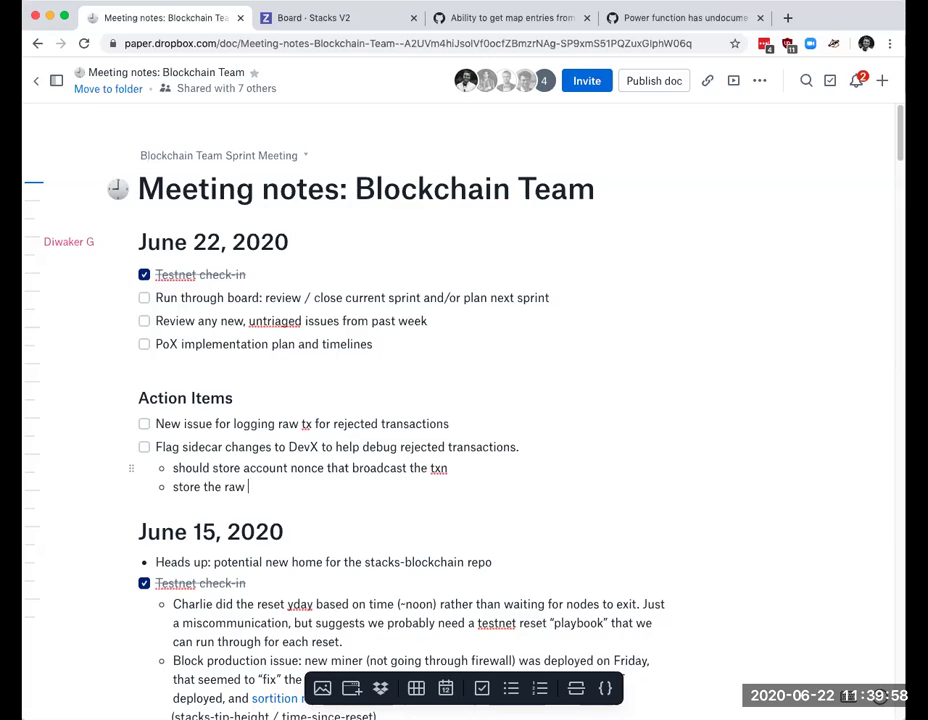
pyautogui.write('txn')
pyautogui.write(' in addi')
pyautogui.write('tional')
pyautogui.press('BackSpace')
pyautogui.press('BackSpace')
pyautogui.write('to the parsed txn')
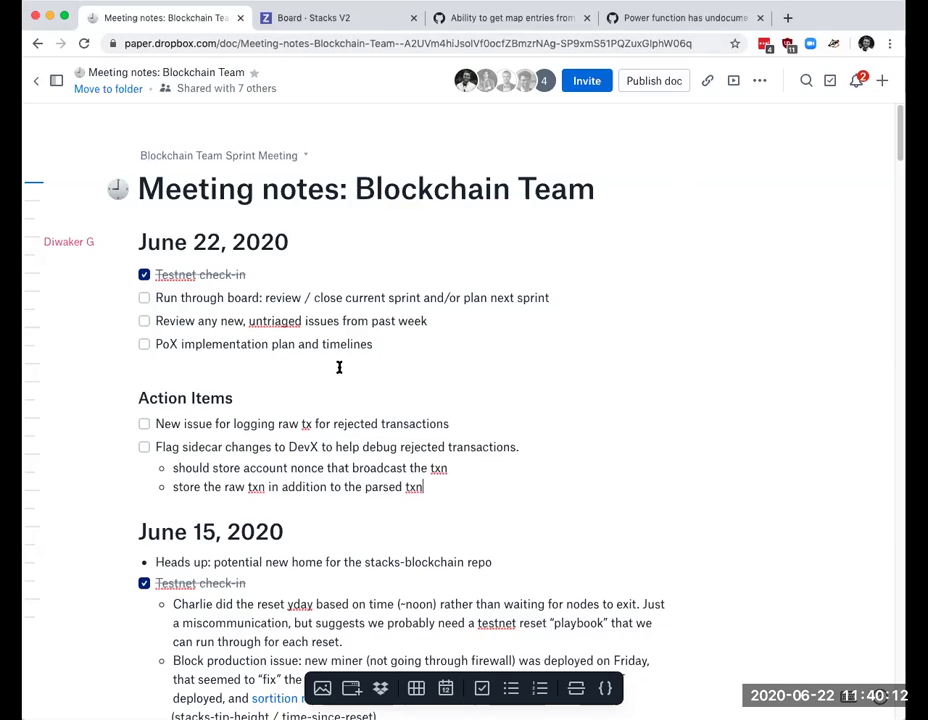
pyautogui.click(325, 15)
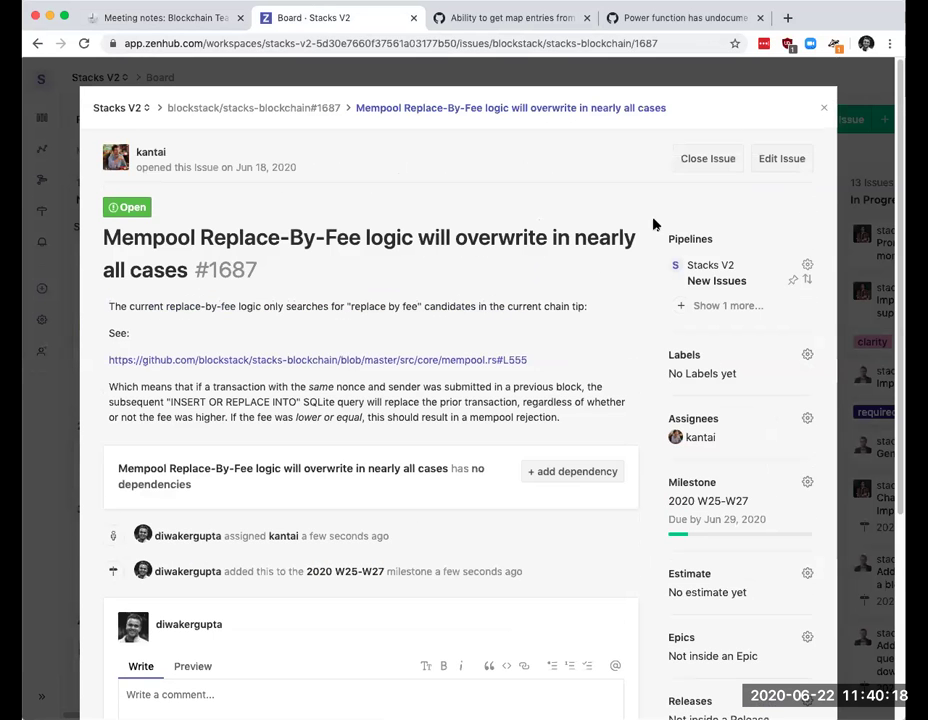
# Step: Close issue #1687 and open #1686, Tracking local nonce causes rejected transaction, from New Issues
pyautogui.click(820, 110)
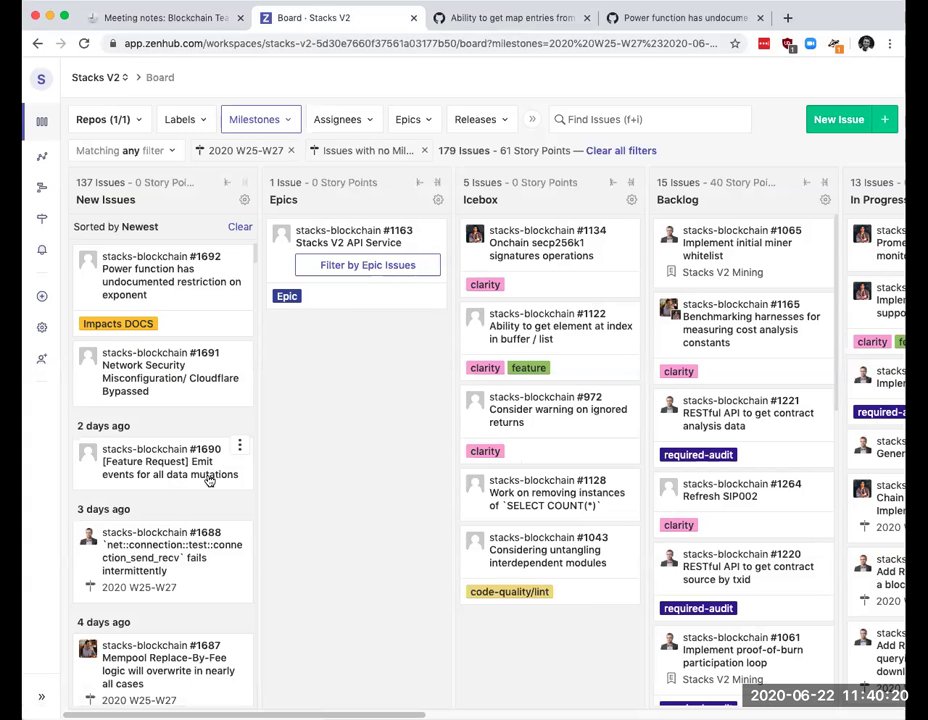
pyautogui.scroll(-1, 147, 527)
pyautogui.scroll(-5, 147, 527)
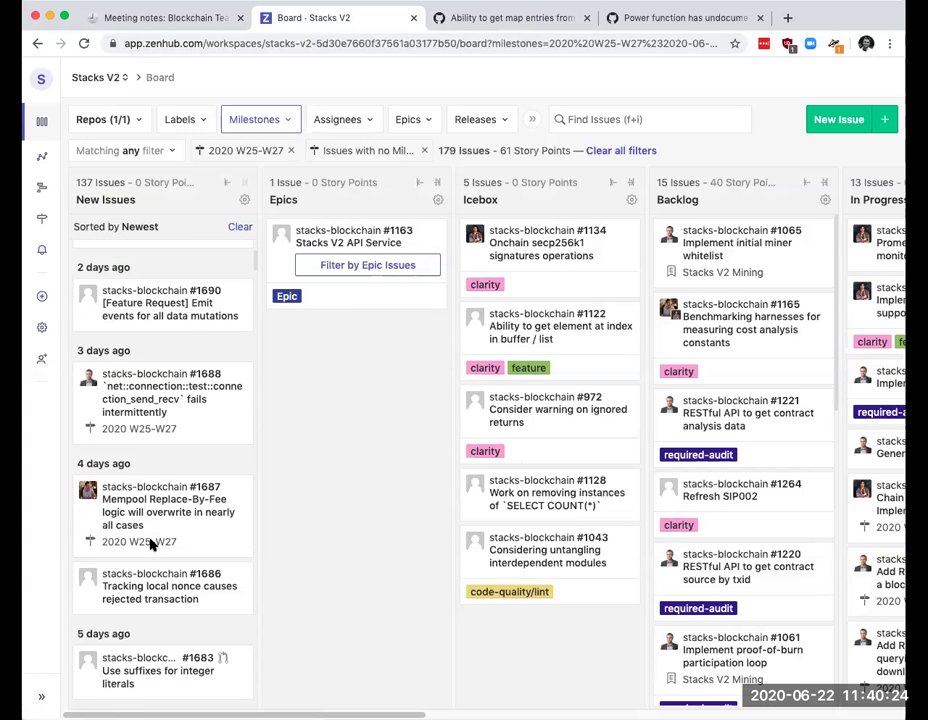
pyautogui.scroll(-3, 150, 545)
pyautogui.click(180, 530)
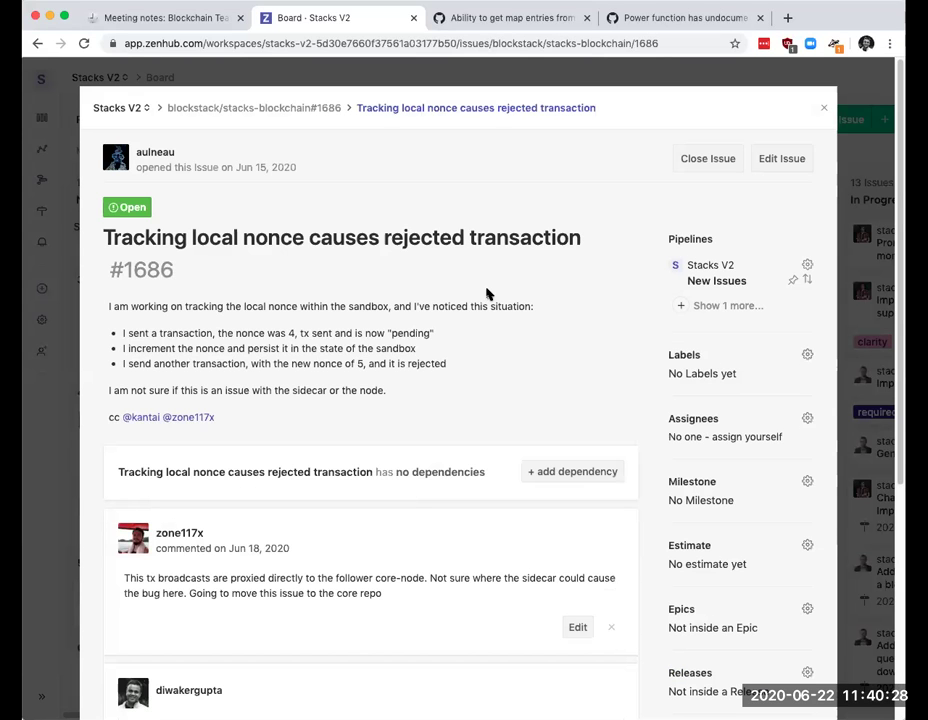
pyautogui.scroll(-2, 412, 298)
pyautogui.scroll(-1, 407, 299)
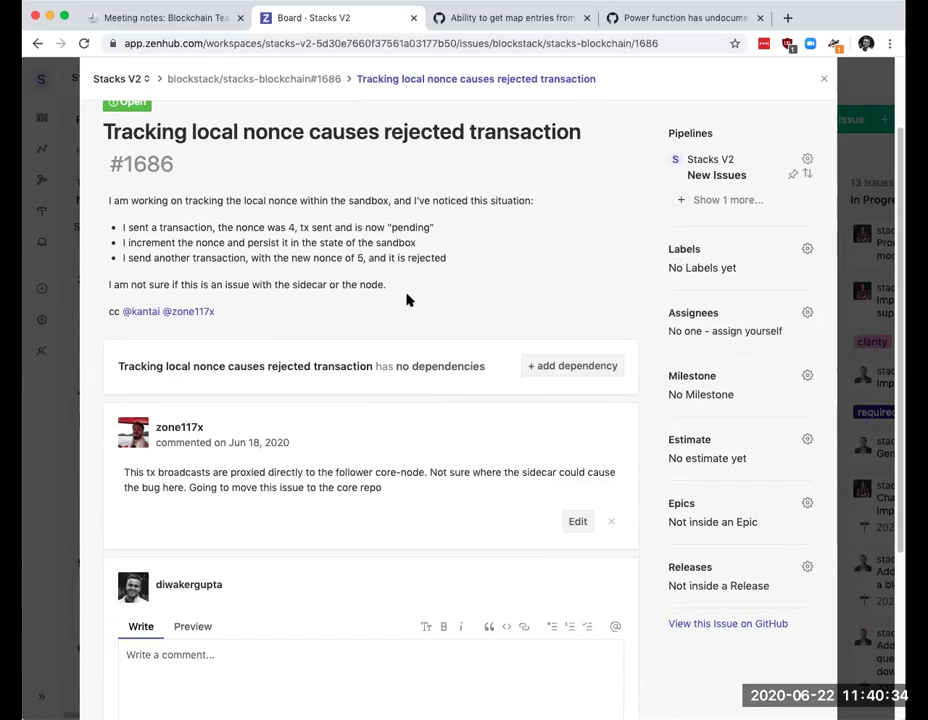
pyautogui.scroll(1, 407, 299)
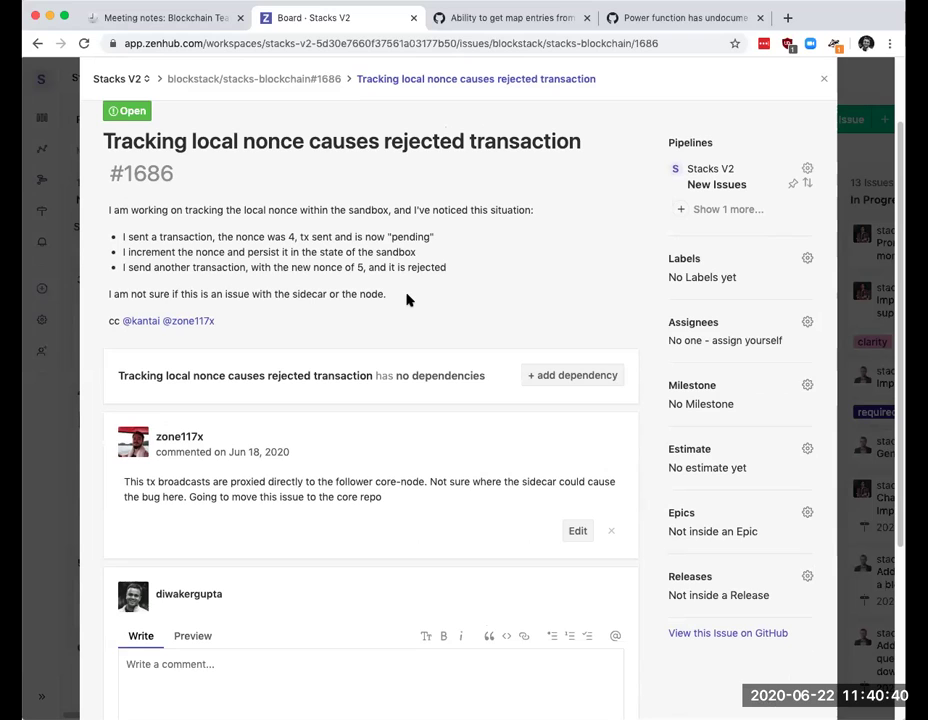
pyautogui.scroll(1, 406, 299)
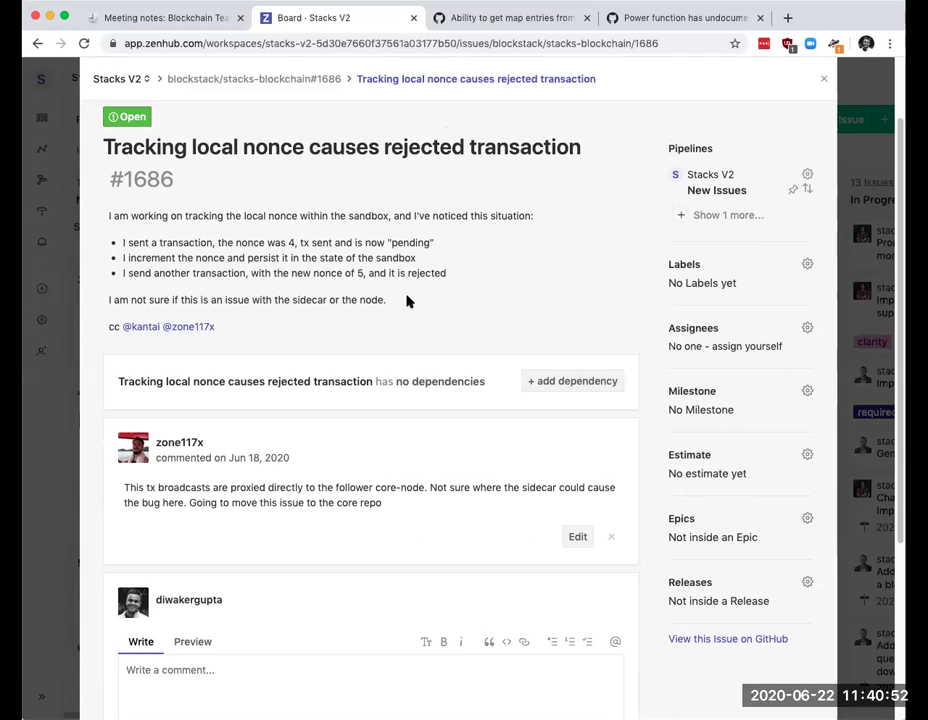
# Step: Assign #1686 to the cc'd teammate and set its milestone to 2020 W25-W27
pyautogui.click(802, 328)
pyautogui.write('kant')
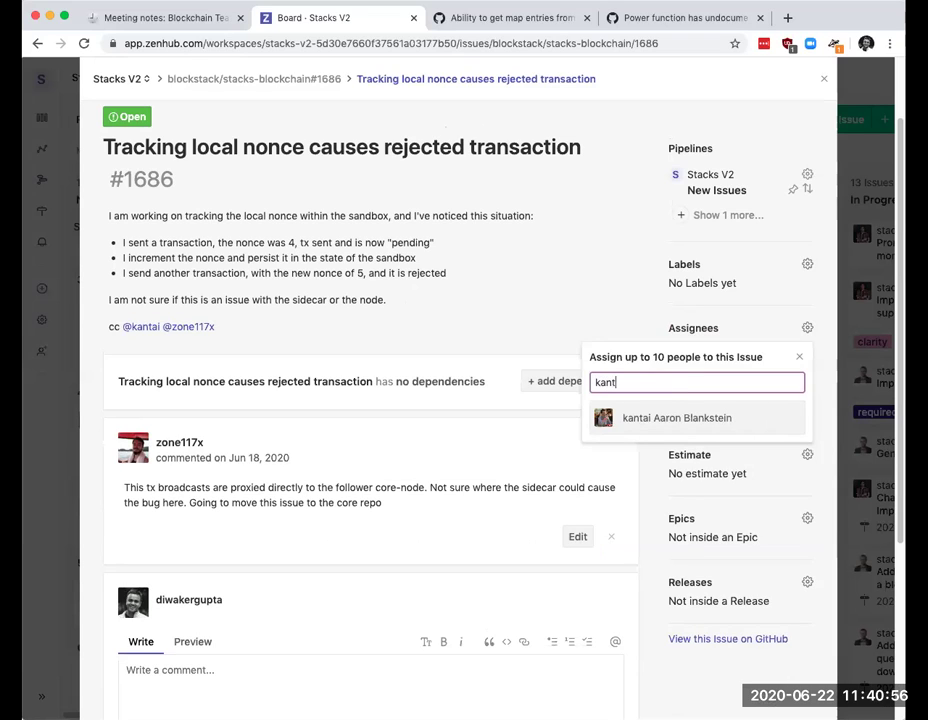
pyautogui.click(683, 416)
pyautogui.click(516, 324)
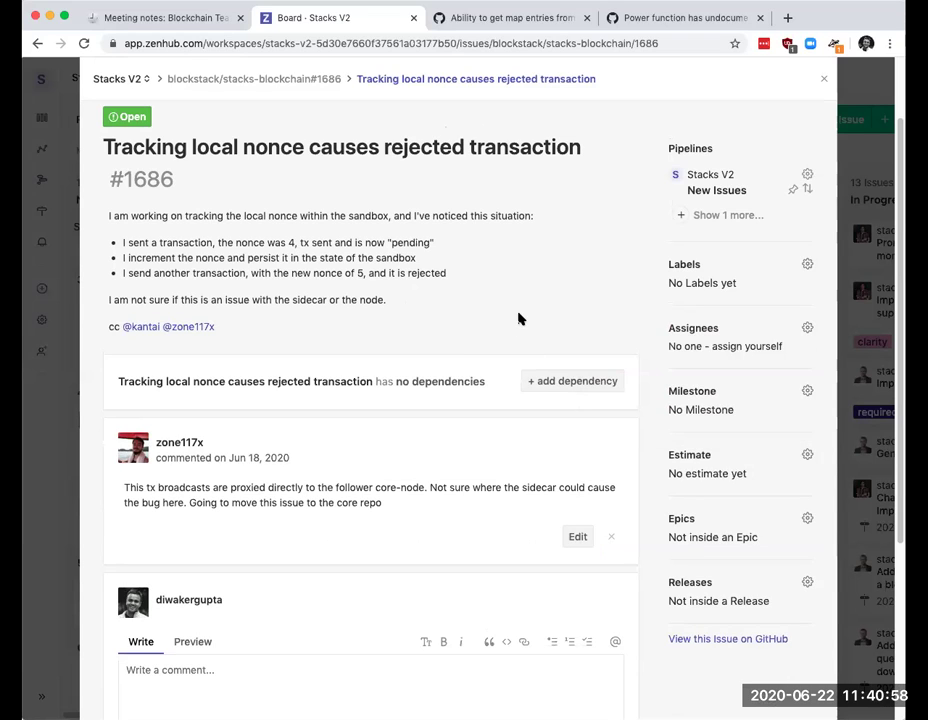
pyautogui.click(807, 392)
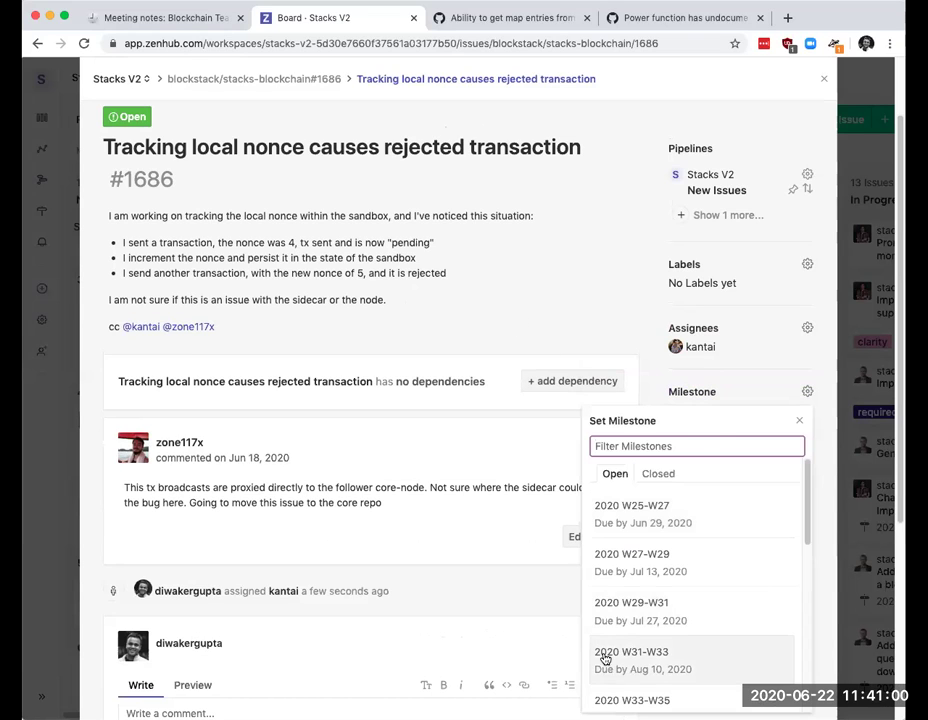
pyautogui.click(634, 515)
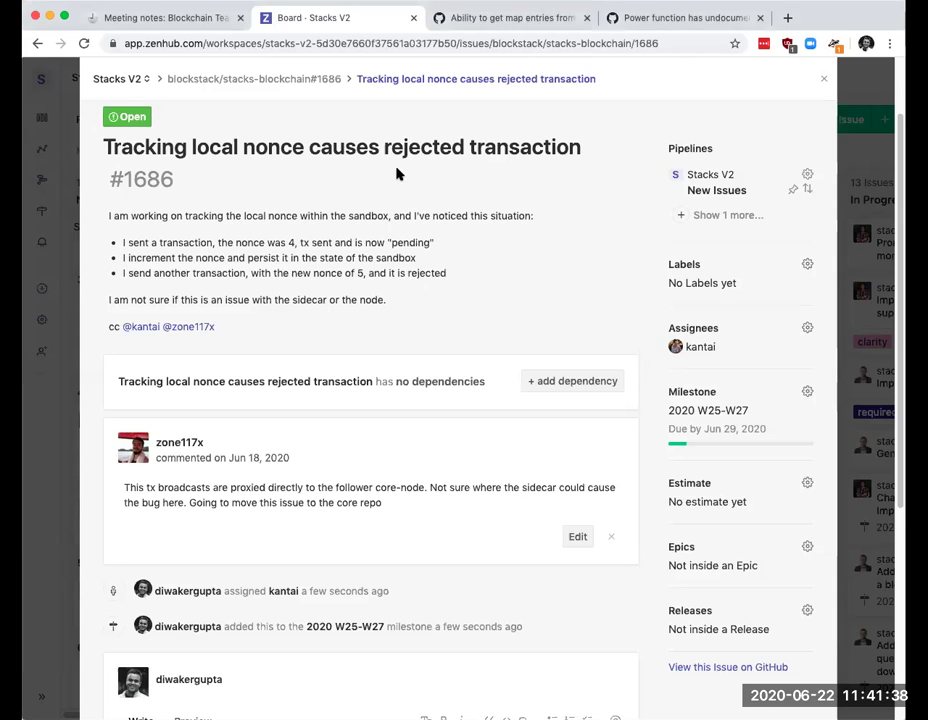
# Step: Open GitHub issue #1572, Inconsistent Nonce required, in a new browser tab
pyautogui.press('super+t')
pyautogui.write('github.com/blockstack/stacks-blockchain/issues/1572')
pyautogui.press('Return')
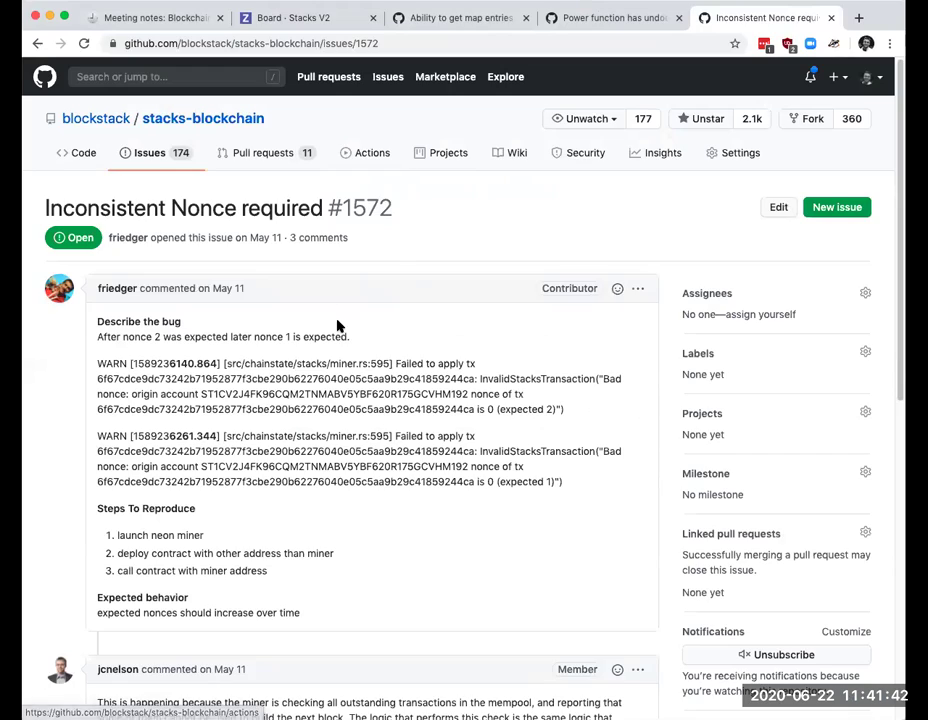
# Step: Read GitHub issue #1572's 'Inconsistent Nonce required' comment thread, then return to ZenHub issue #1686
pyautogui.scroll(-2, 338, 326)
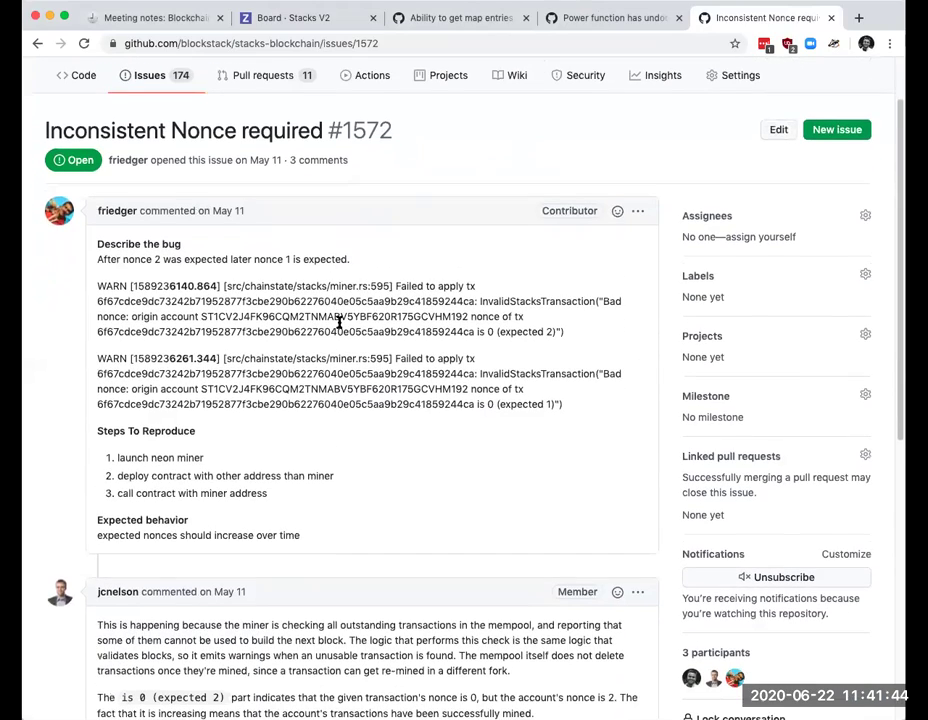
pyautogui.scroll(-4, 339, 322)
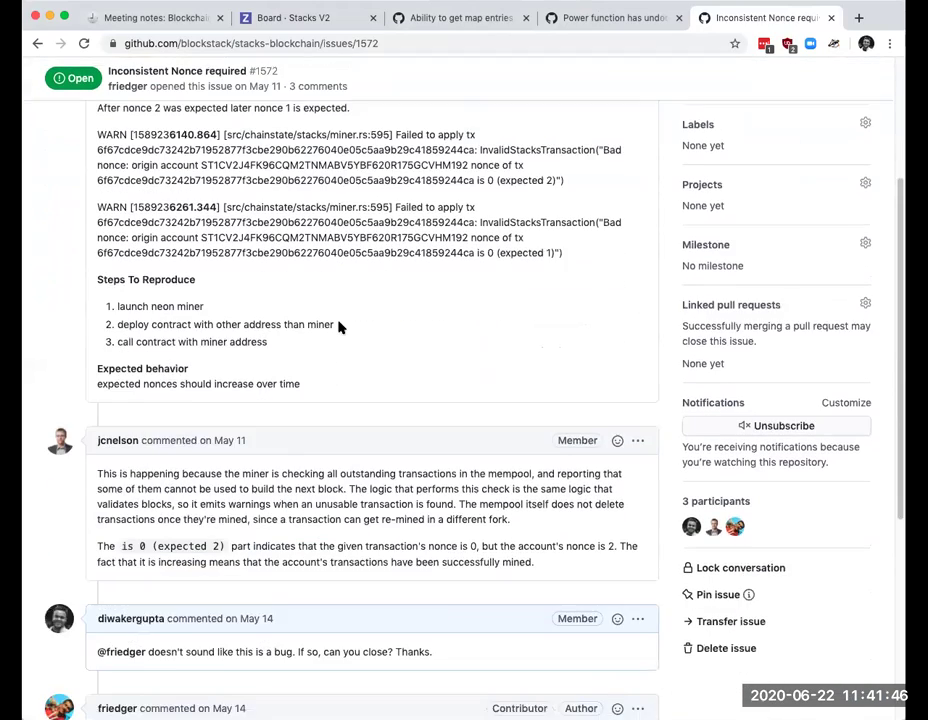
pyautogui.scroll(-5, 338, 326)
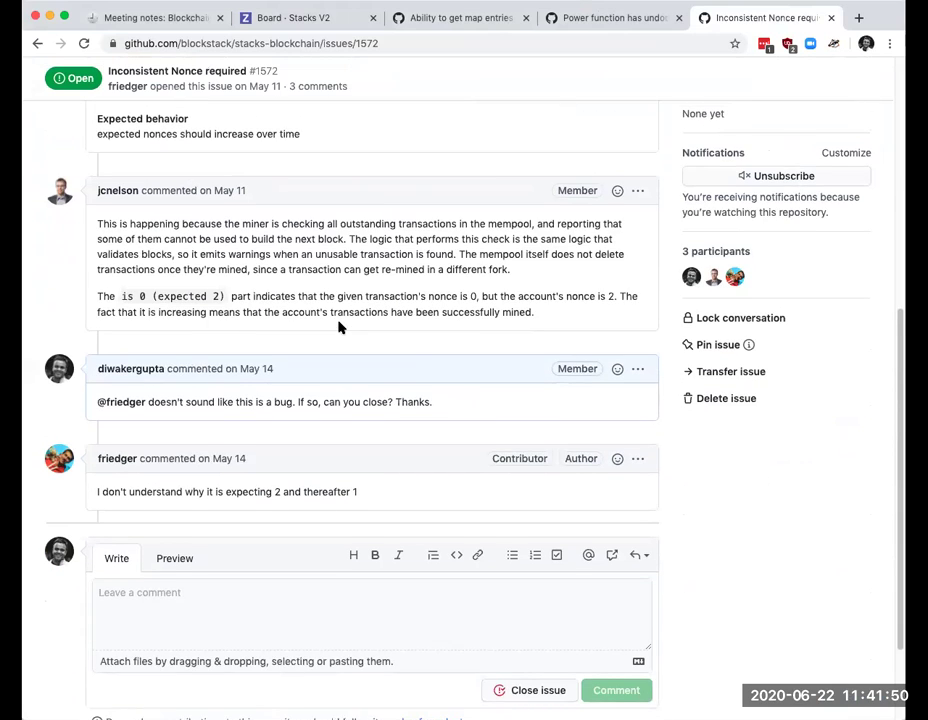
pyautogui.scroll(1, 339, 325)
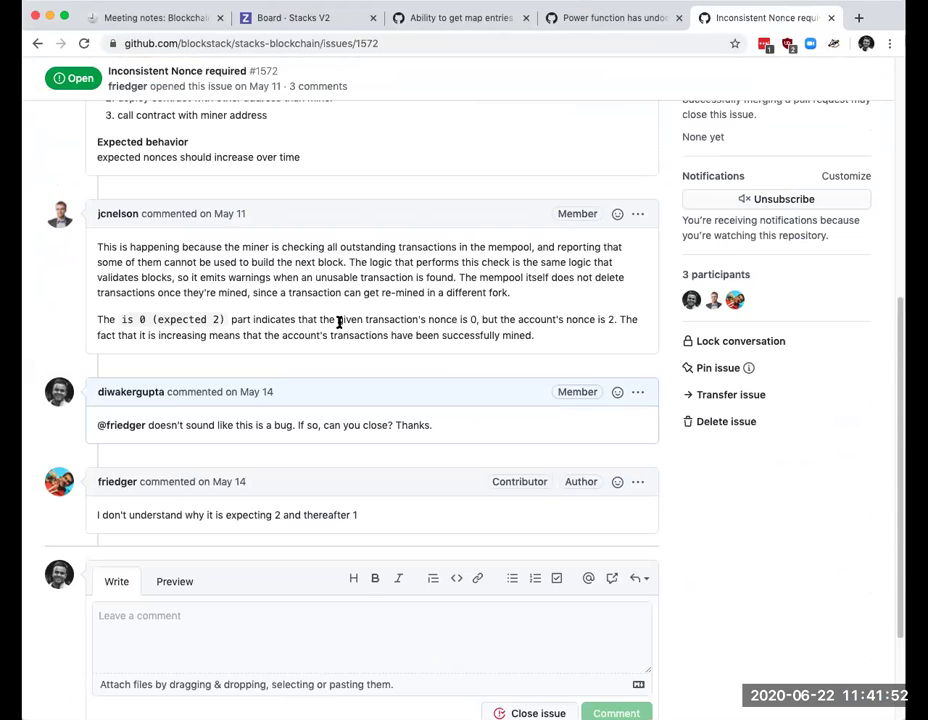
pyautogui.scroll(4, 338, 324)
pyautogui.scroll(3, 339, 327)
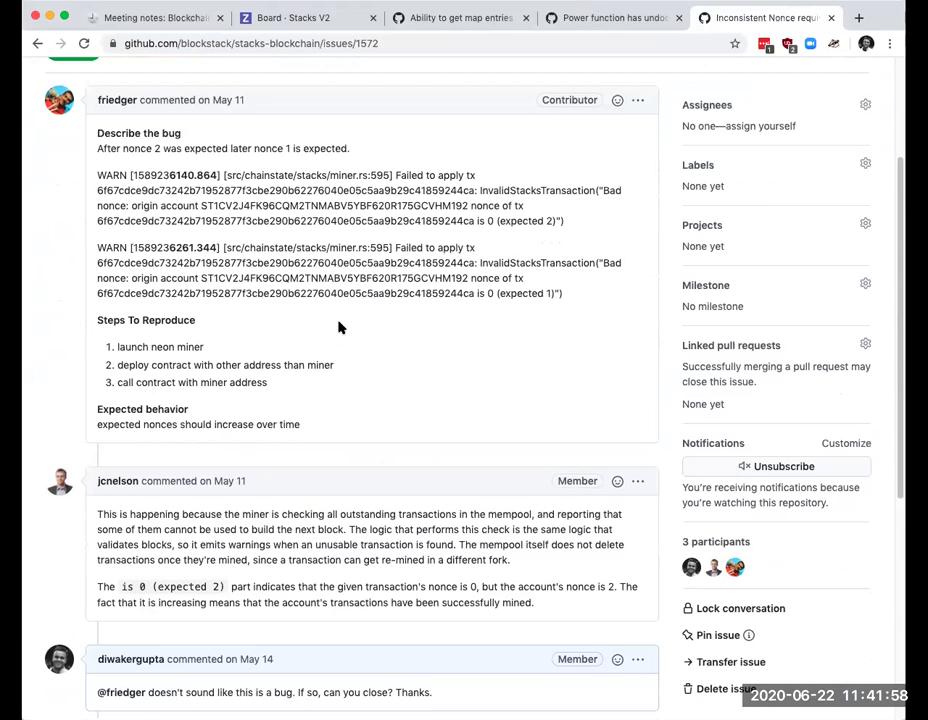
pyautogui.scroll(-1, 339, 327)
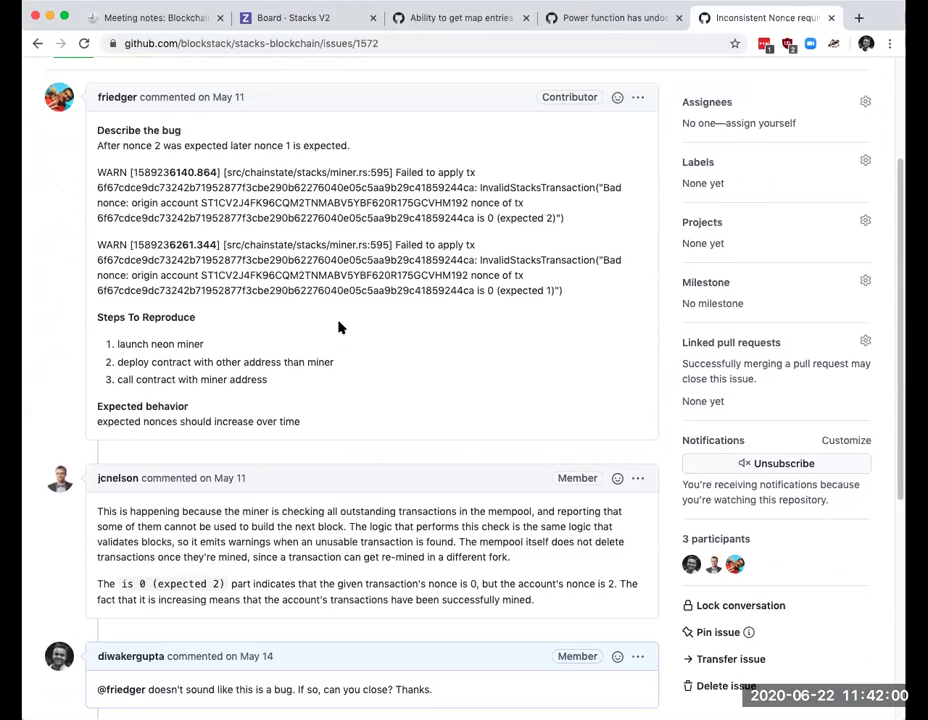
pyautogui.click(315, 17)
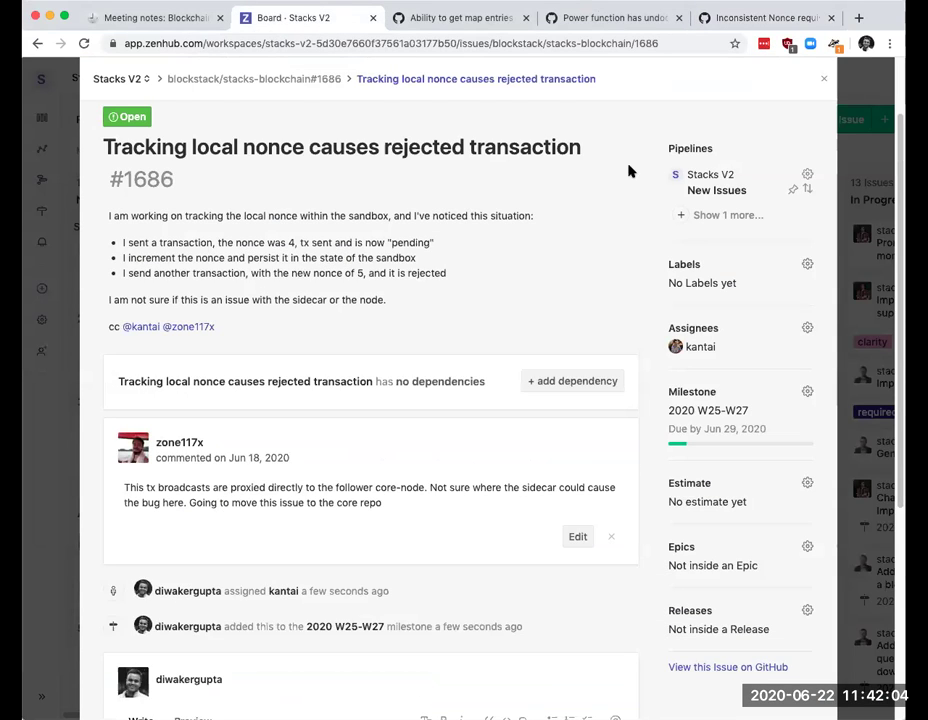
# Step: Scroll through issue #1686 to check its assignee and milestone 2020 W25-W27, due Jun 29, 2020
pyautogui.scroll(1, 565, 135)
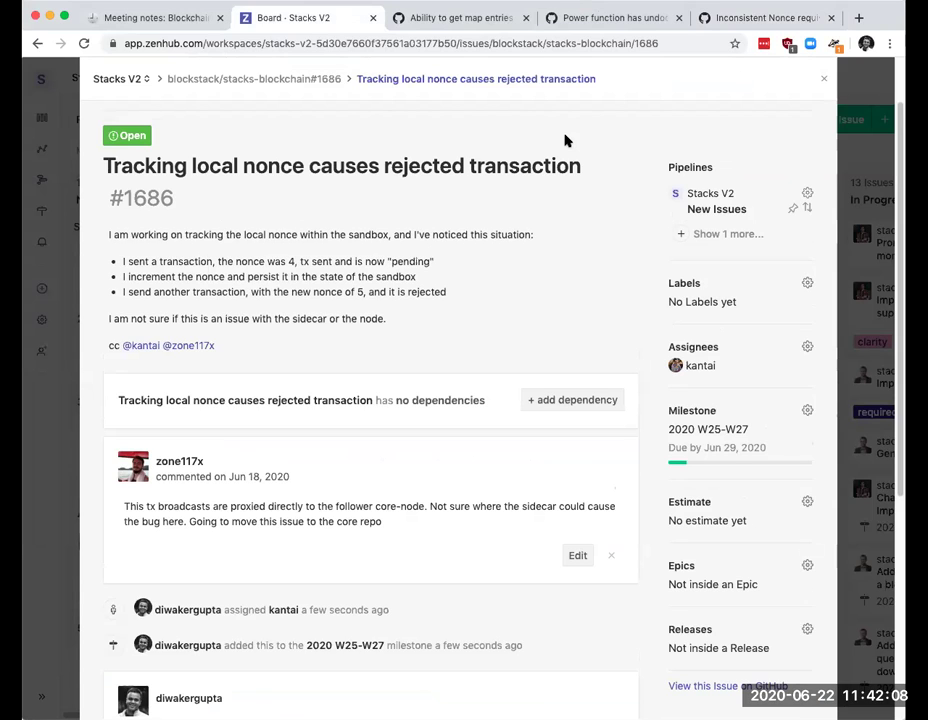
pyautogui.scroll(-1, 565, 140)
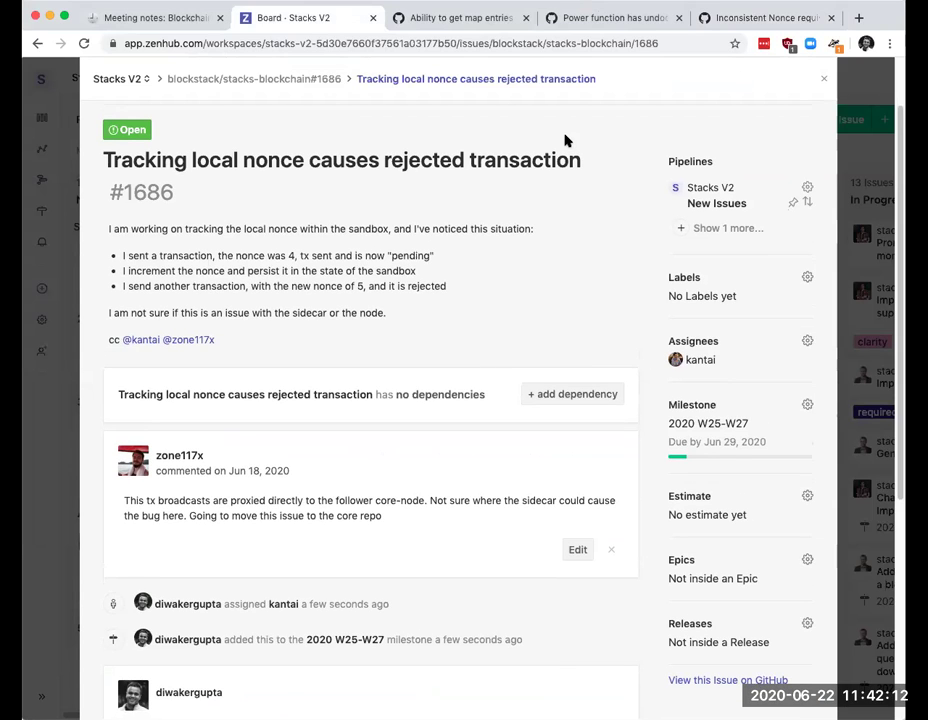
pyautogui.scroll(-2, 565, 140)
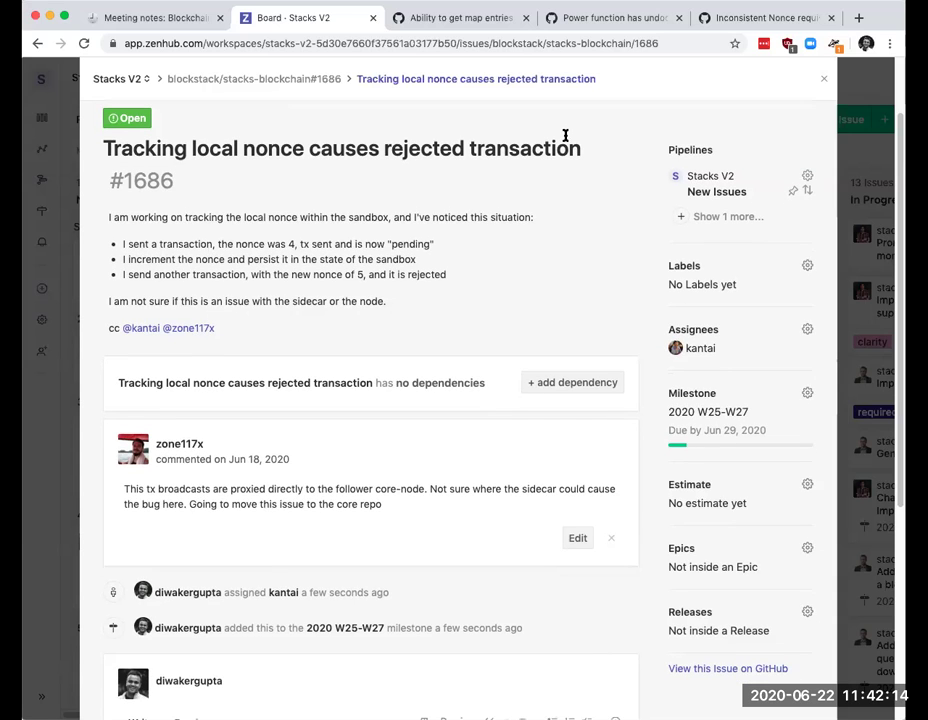
pyautogui.scroll(-2, 565, 135)
pyautogui.scroll(3, 565, 138)
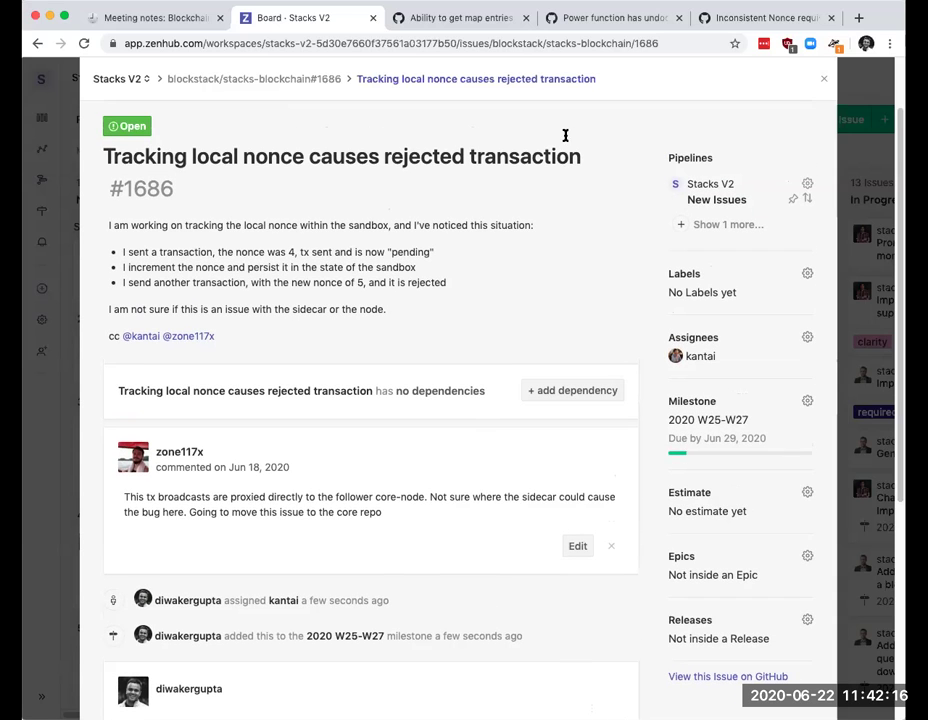
pyautogui.click(824, 80)
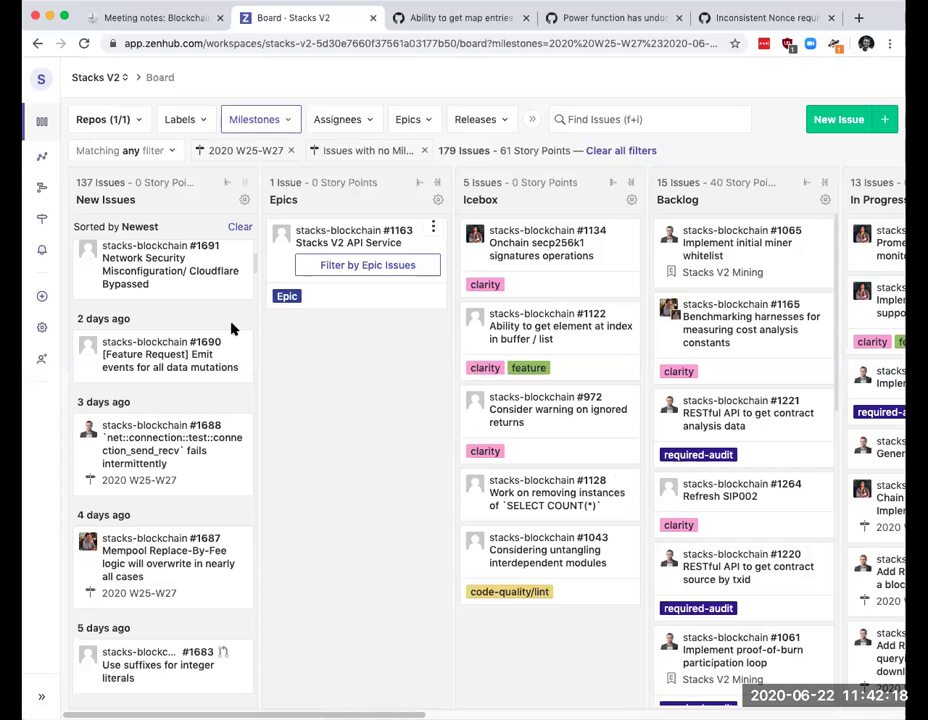
pyautogui.scroll(-3, 107, 395)
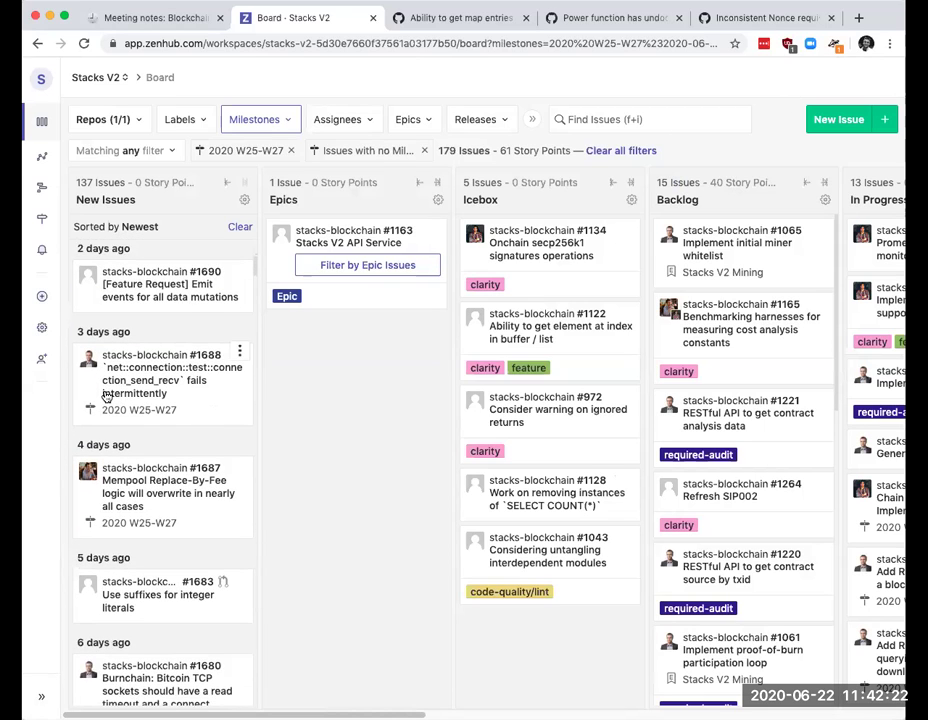
pyautogui.scroll(-2, 107, 397)
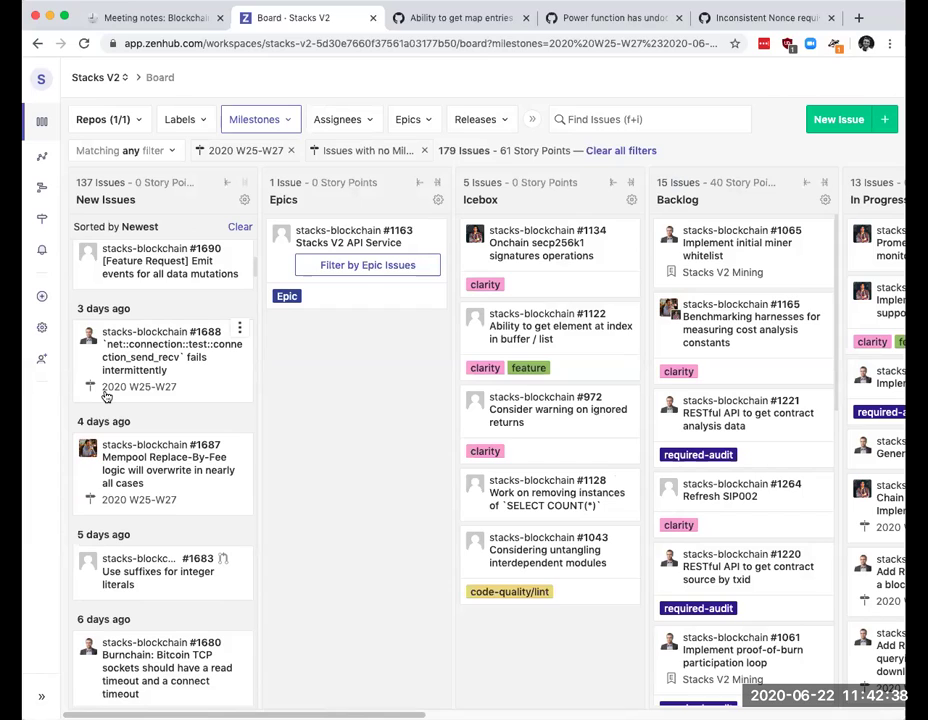
pyautogui.scroll(-1, 106, 397)
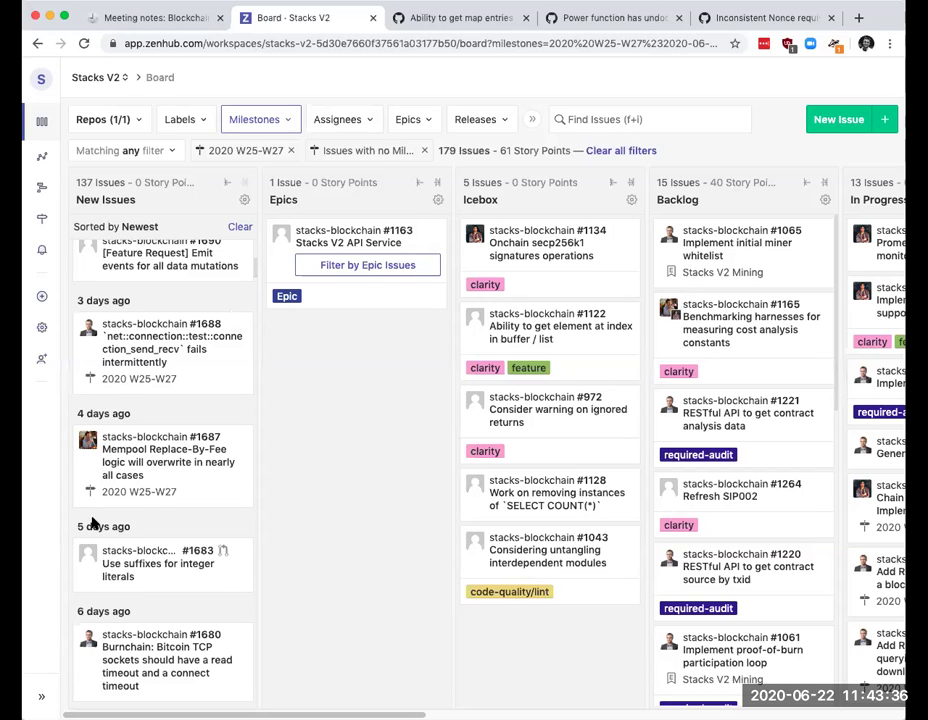
pyautogui.scroll(-1, 152, 505)
pyautogui.scroll(-3, 154, 504)
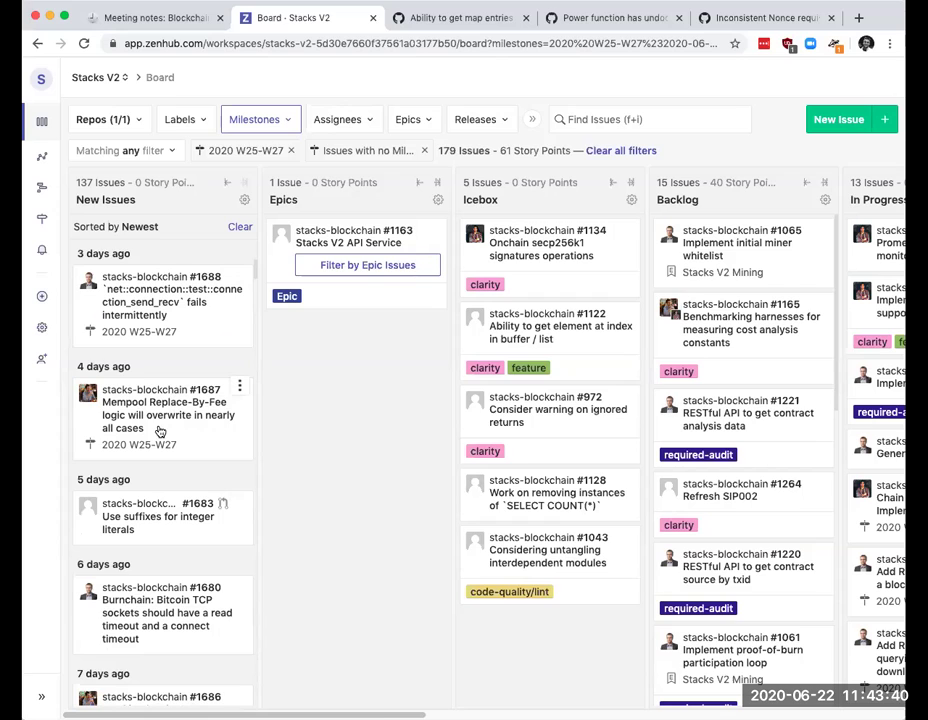
pyautogui.scroll(-2, 161, 432)
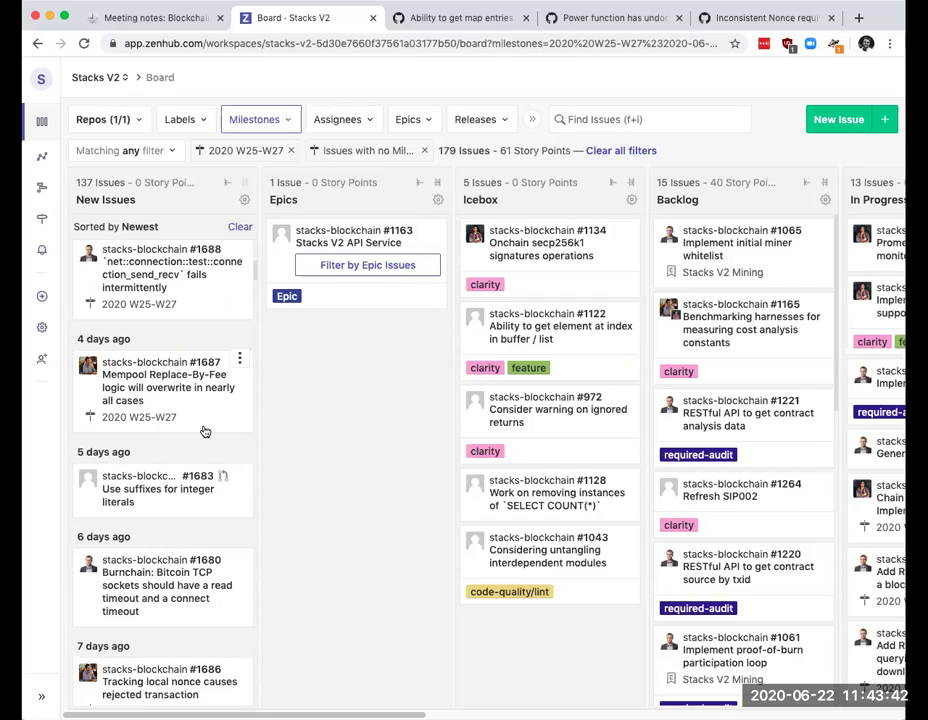
pyautogui.scroll(-1, 155, 429)
pyautogui.scroll(-1, 155, 429)
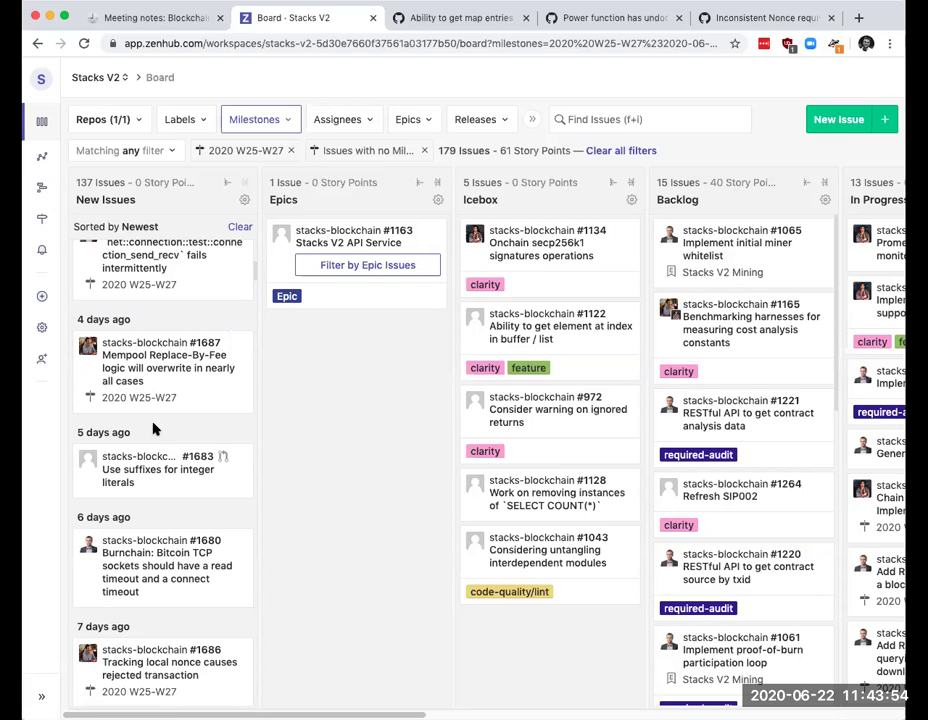
pyautogui.scroll(-1, 153, 428)
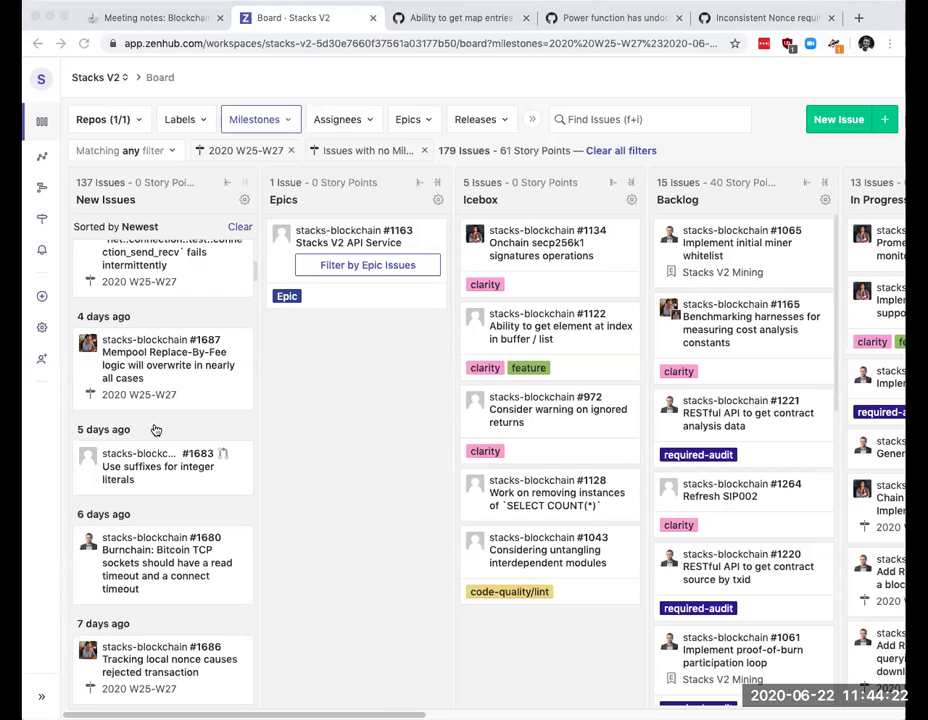
pyautogui.click(154, 429)
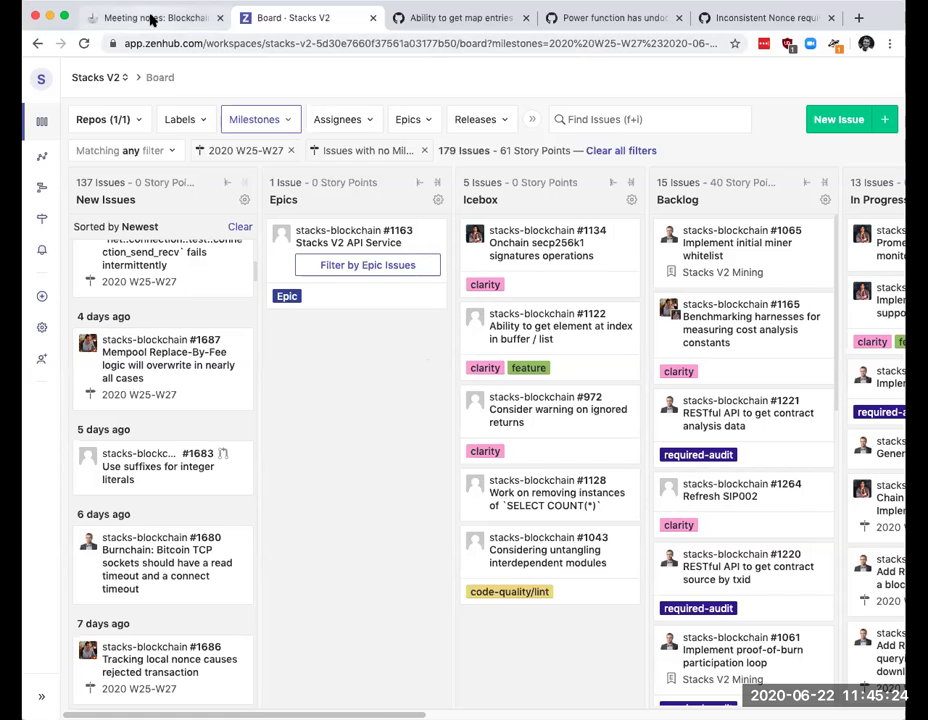
# Step: Add an Action Items checkbox task: 'Script to grab all required information that people can run when submitting bug re…'
pyautogui.click(116, 18)
pyautogui.press('Return')
pyautogui.press('Return')
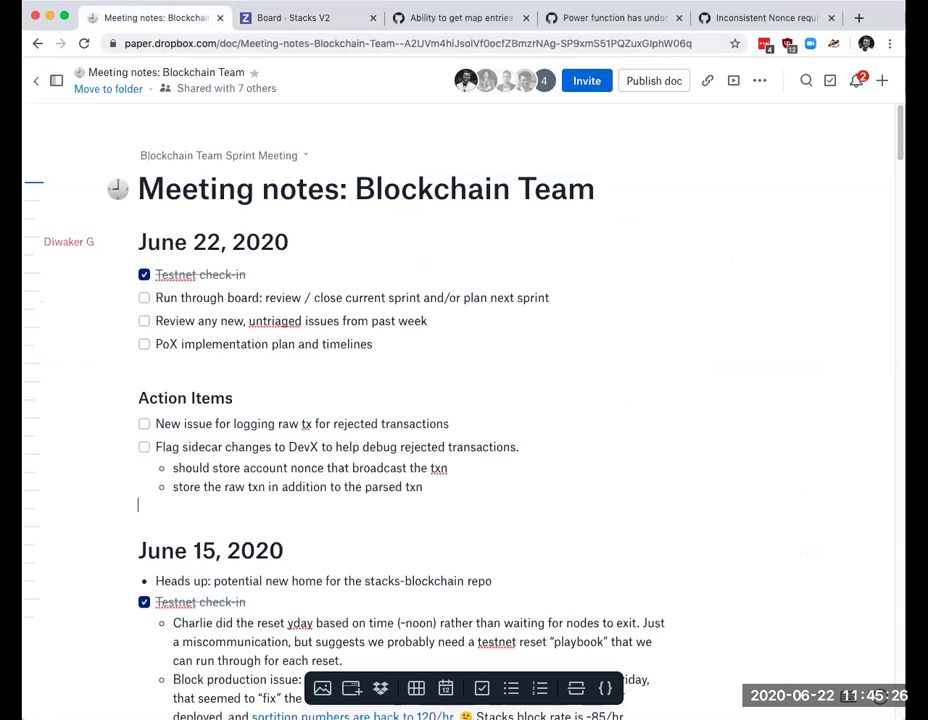
pyautogui.write('[] Script to')
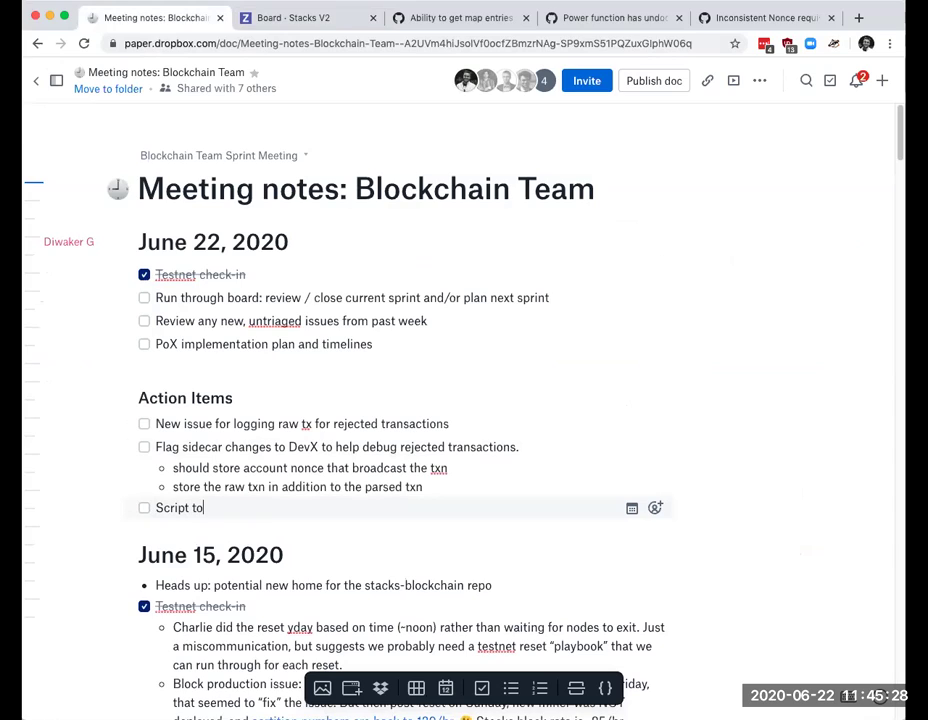
pyautogui.write(' grab all req')
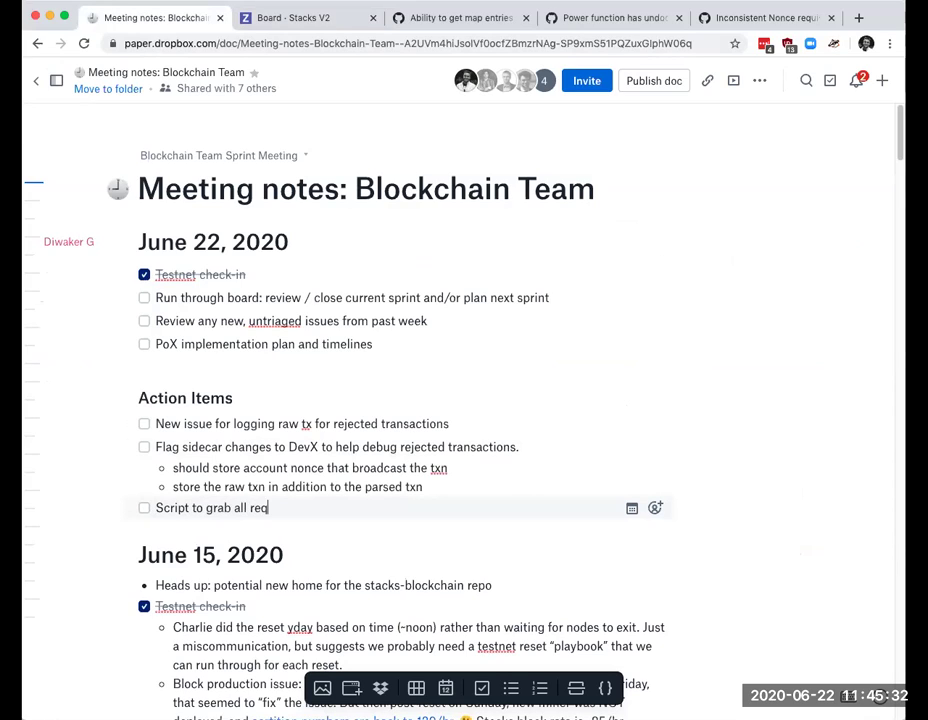
pyautogui.write('uired information')
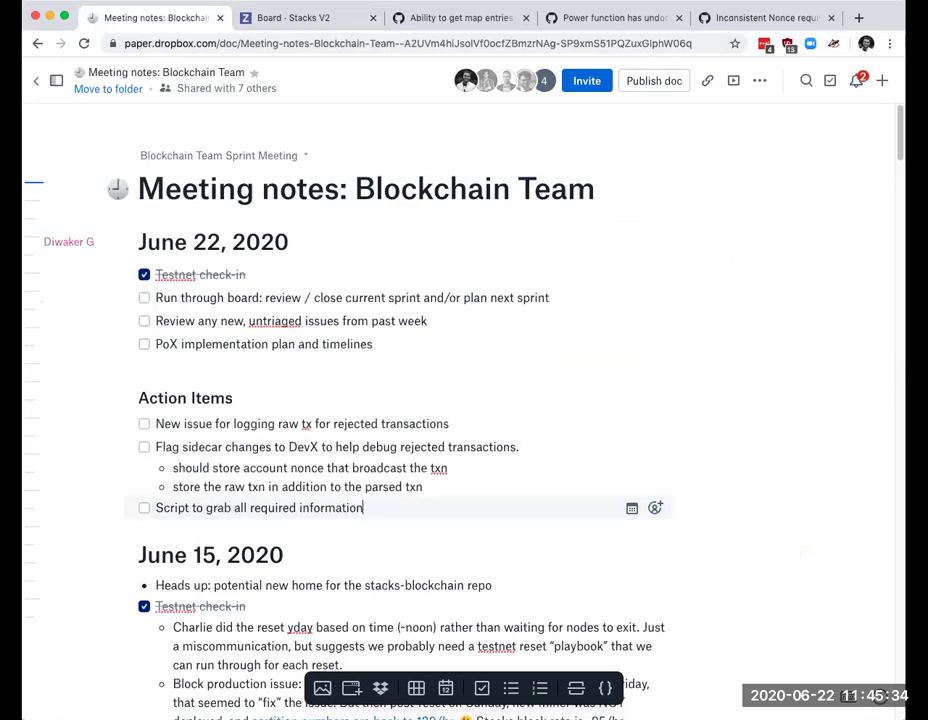
pyautogui.write(' that people ')
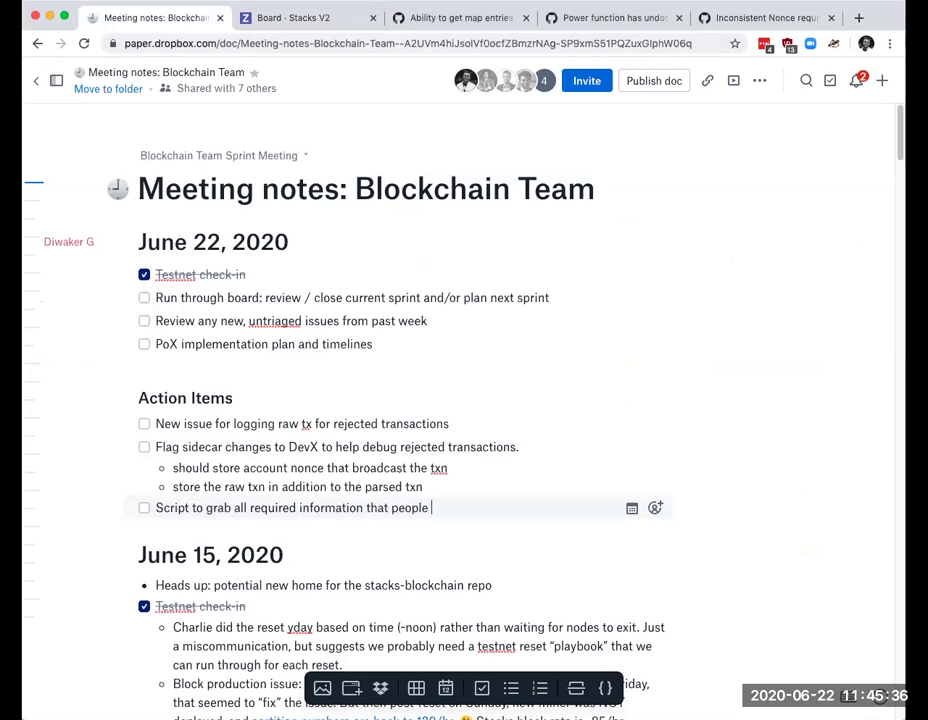
pyautogui.write('can run when submittin')
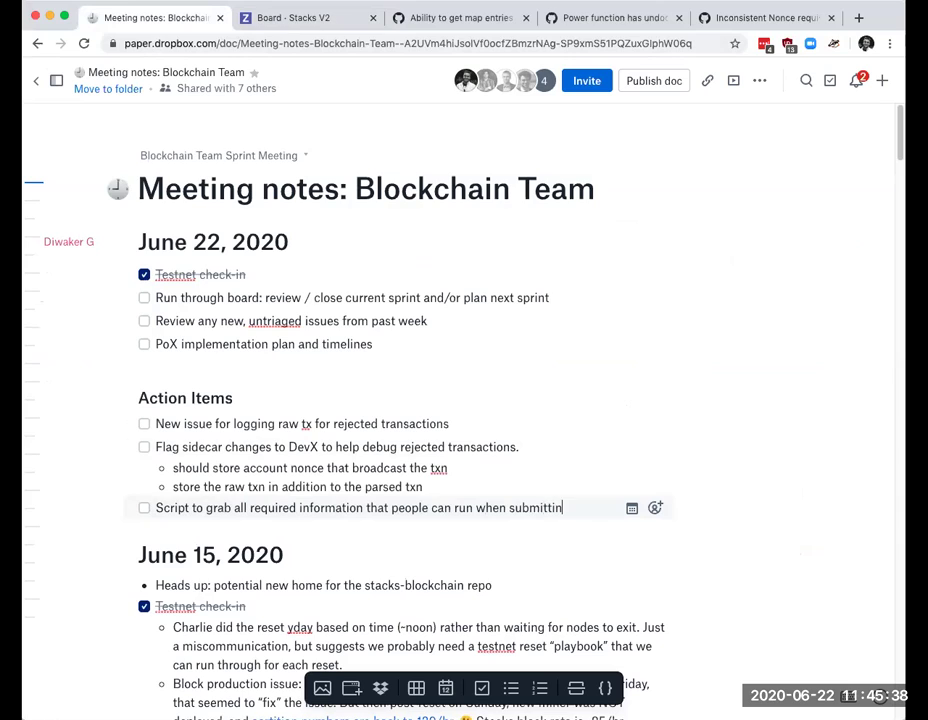
pyautogui.write('g bug reports')
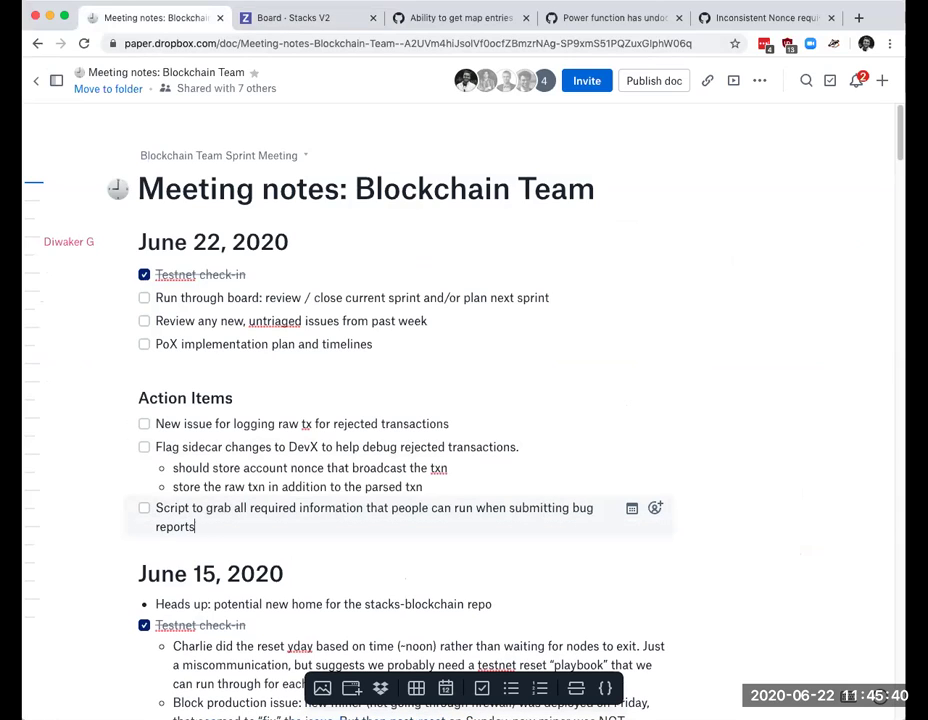
# Step: Back on the Stacks V2 board, glance at issue #1683 about integer literal suffixes
pyautogui.click(293, 17)
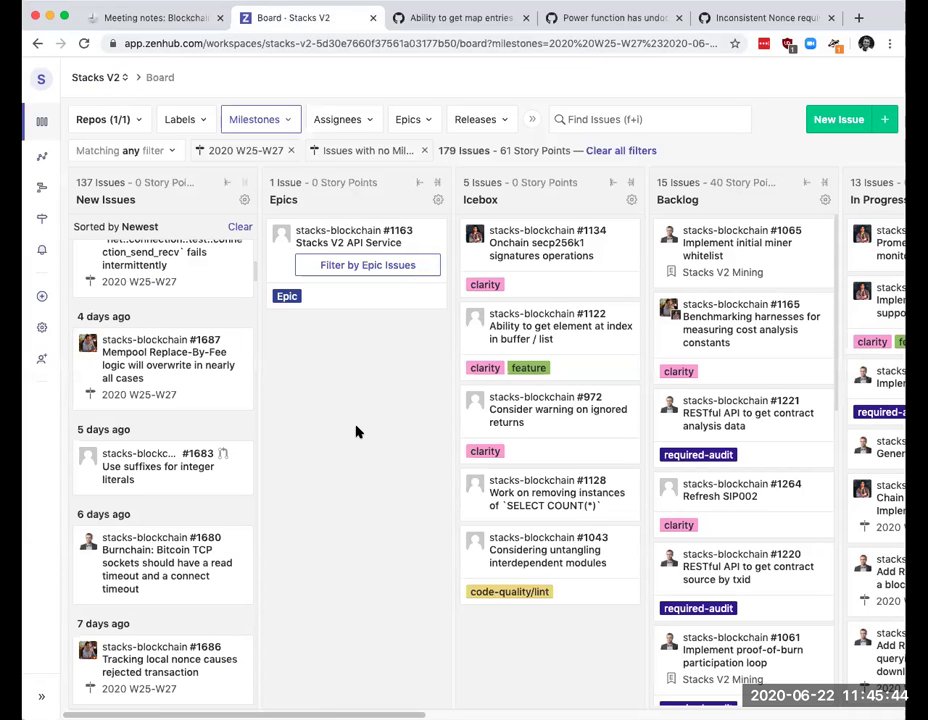
pyautogui.click(166, 481)
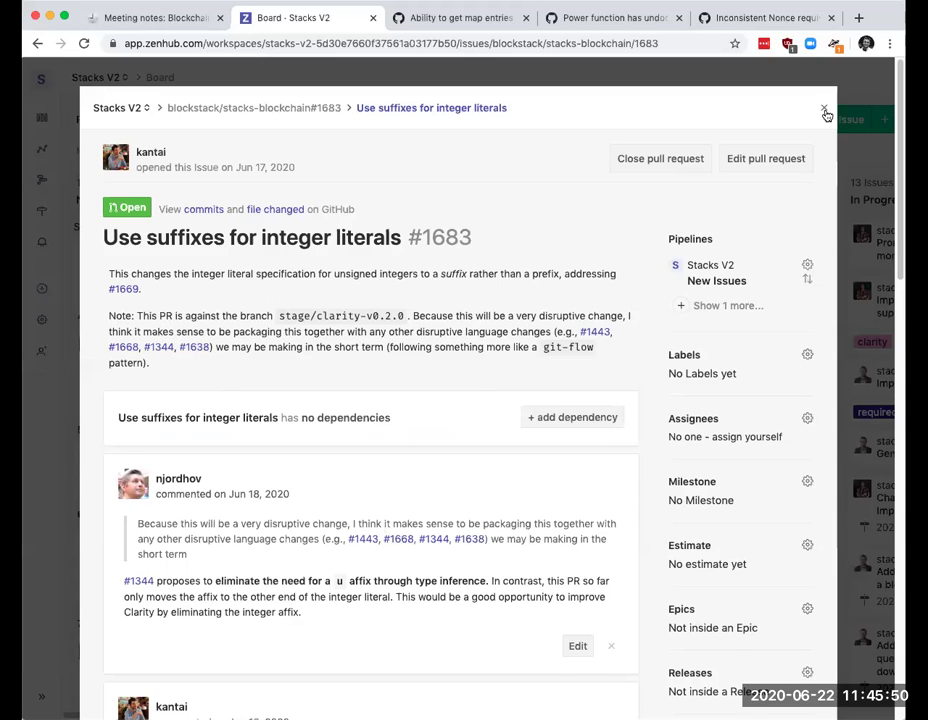
pyautogui.click(823, 108)
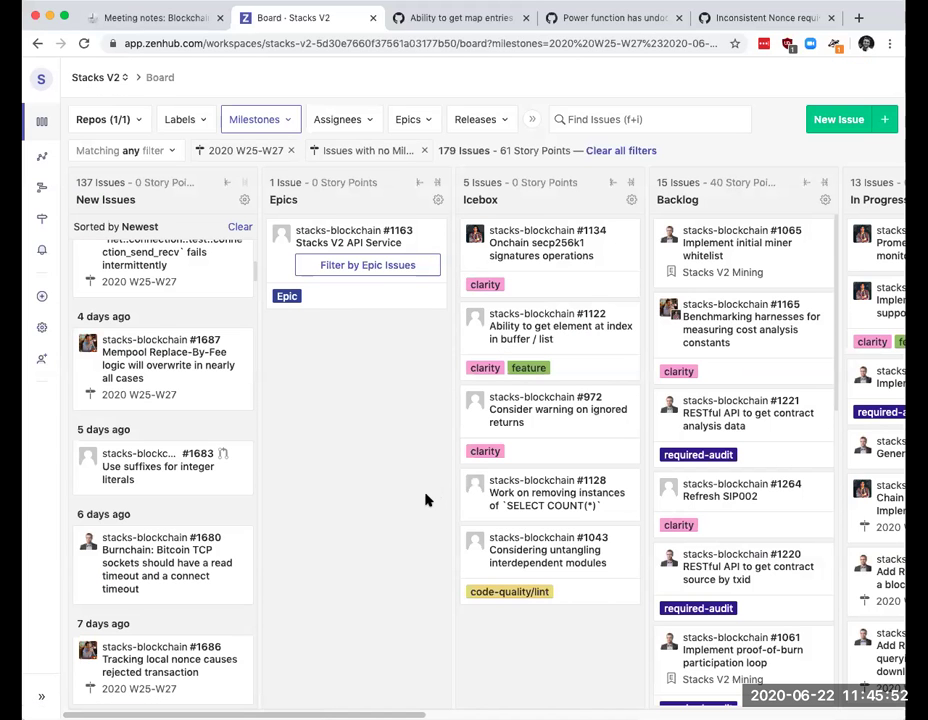
pyautogui.scroll(-2, 238, 525)
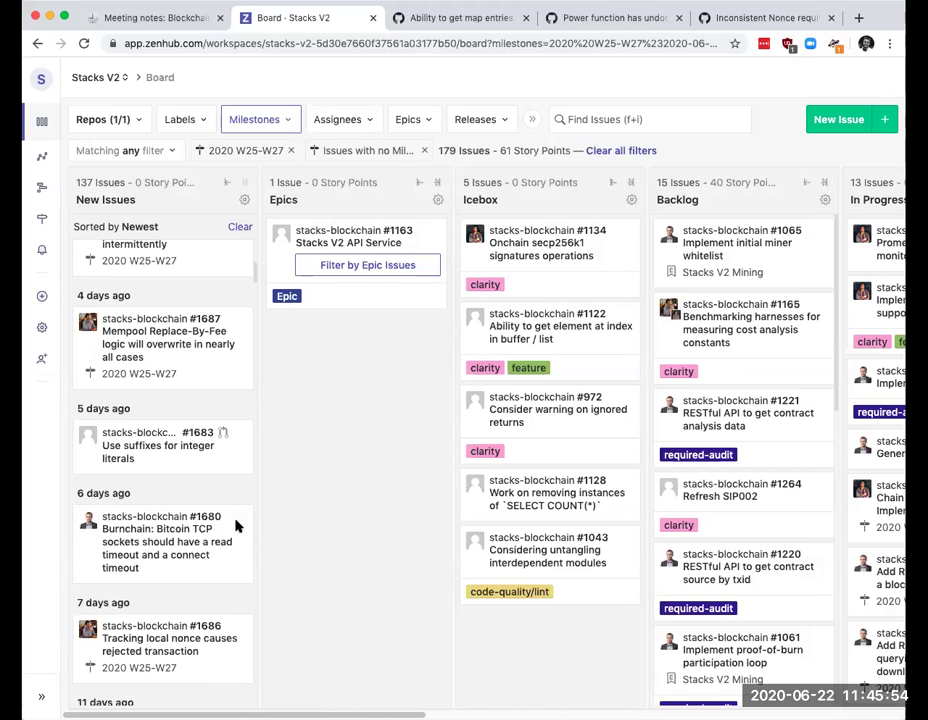
# Step: Open the Burnchain socket timeout issue #1680 and read through it
pyautogui.click(166, 505)
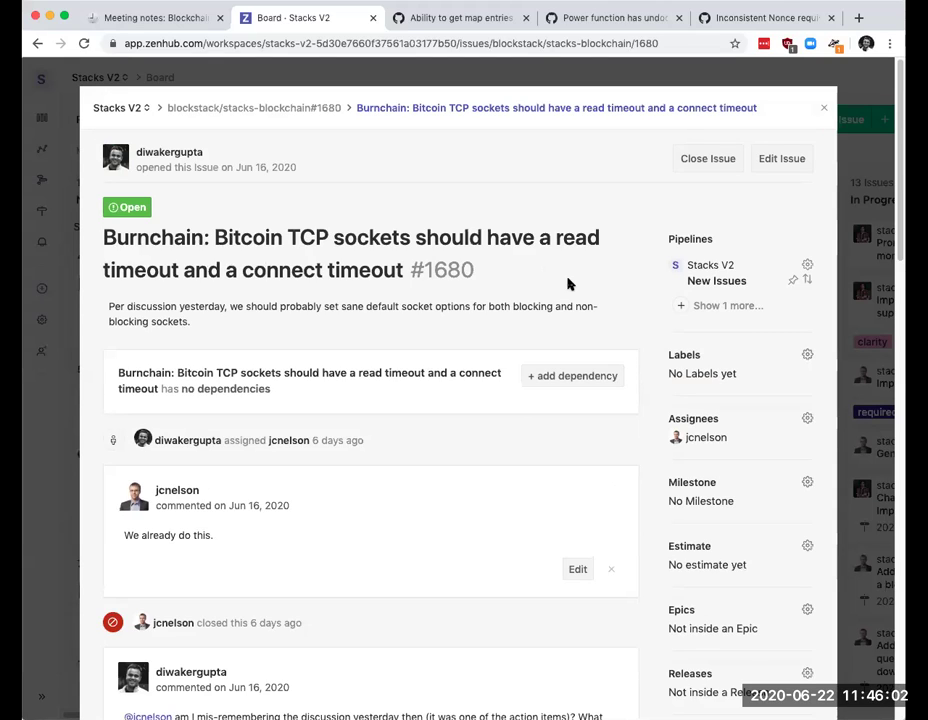
pyautogui.scroll(-1, 563, 288)
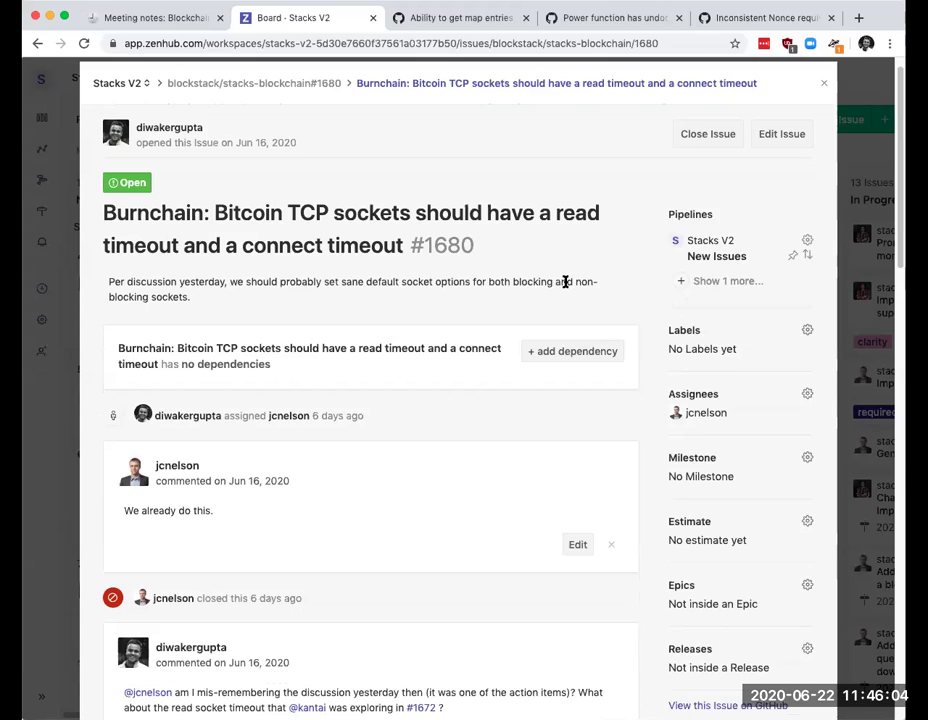
pyautogui.scroll(1, 470, 320)
pyautogui.scroll(-10, 556, 257)
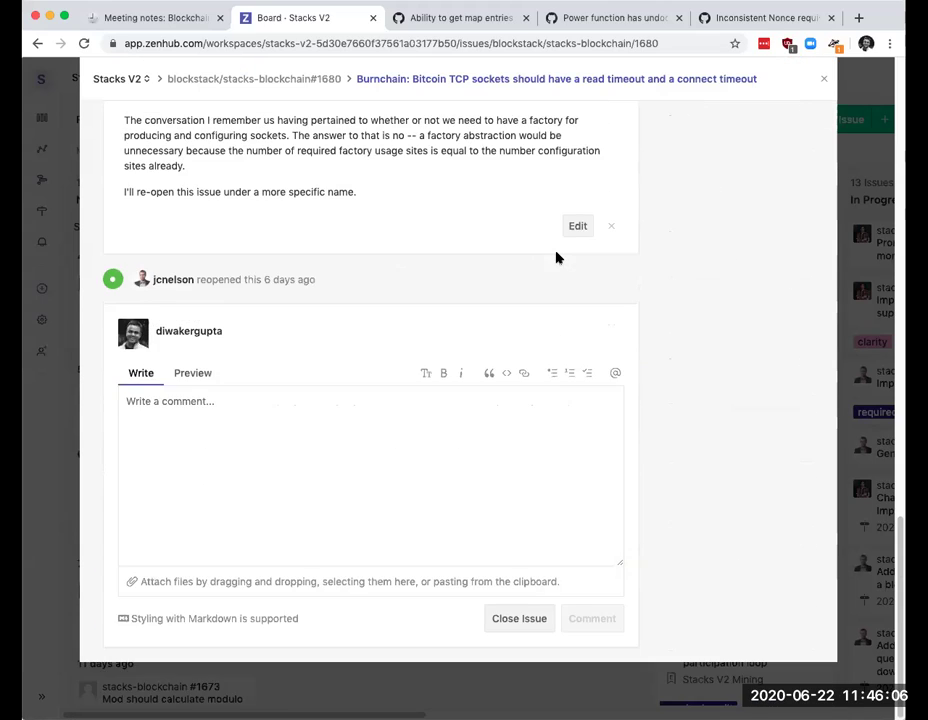
pyautogui.scroll(5, 557, 258)
pyautogui.scroll(5, 557, 258)
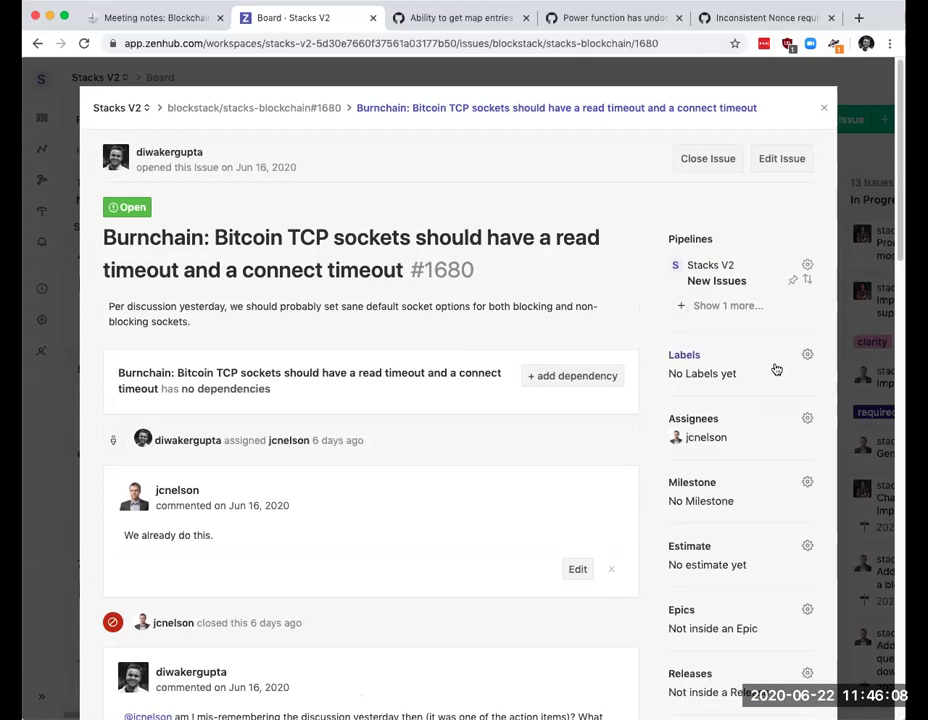
# Step: Put issue #1680 in milestone 2020 W25-W27 without adding labels, and return to the board
pyautogui.click(806, 355)
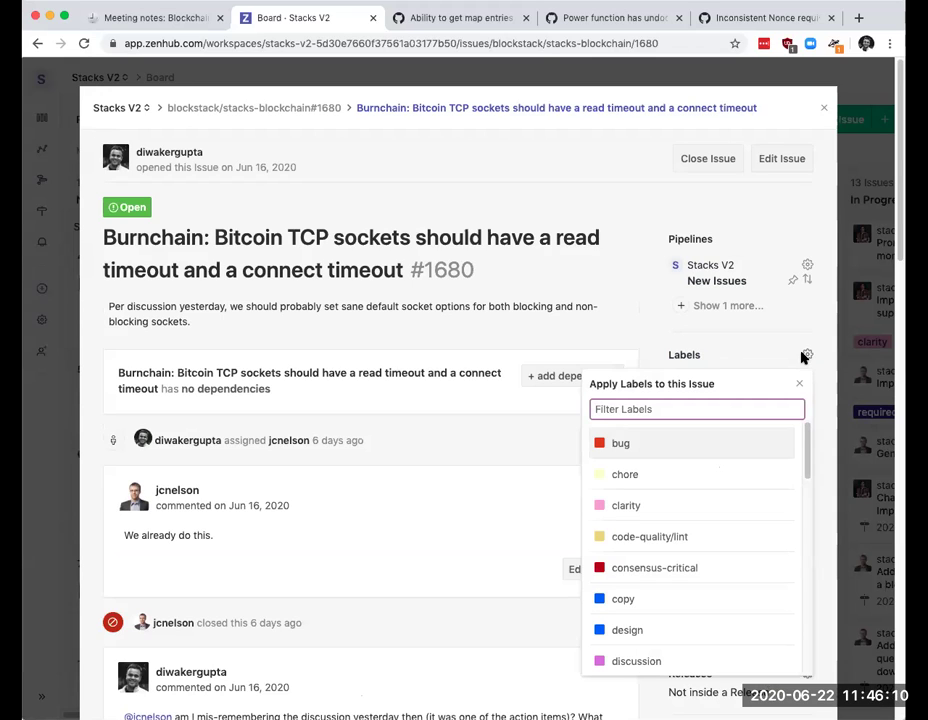
pyautogui.click(367, 224)
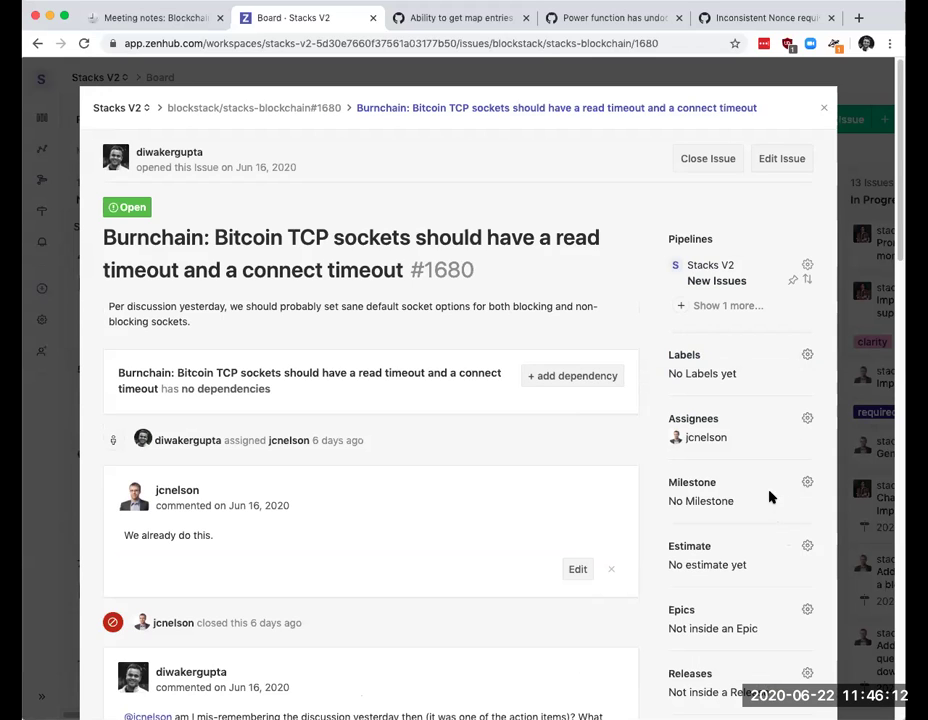
pyautogui.click(806, 482)
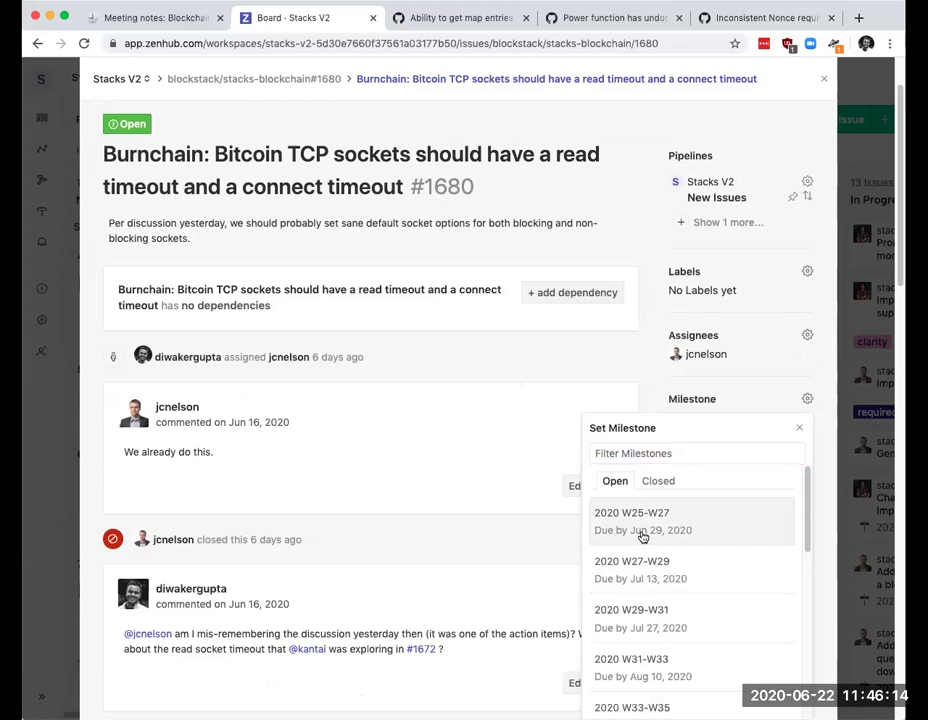
pyautogui.click(584, 534)
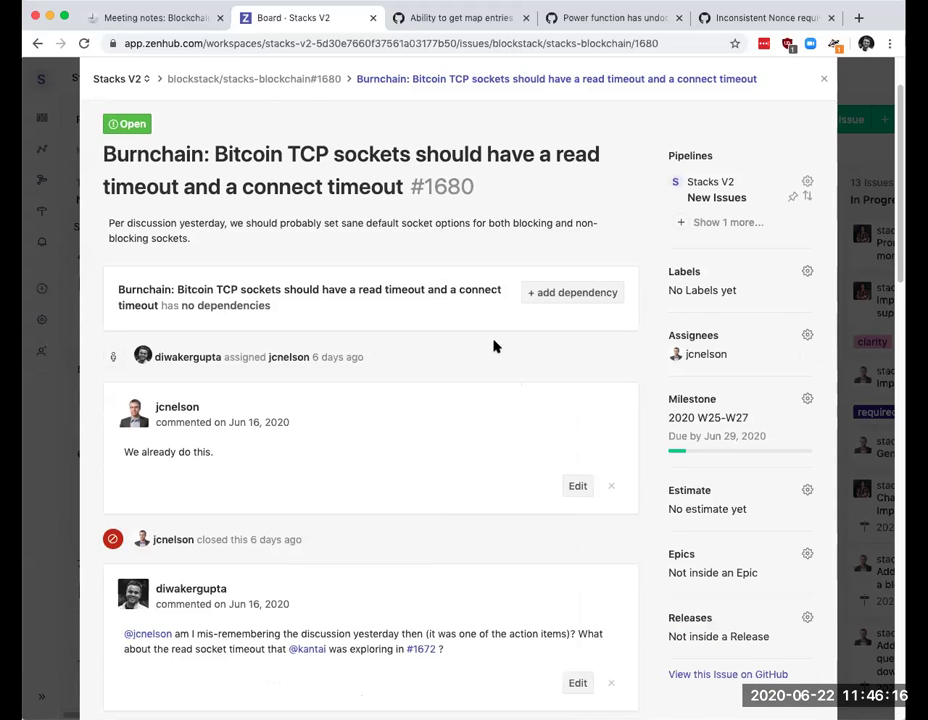
pyautogui.scroll(3, 488, 348)
pyautogui.click(823, 108)
pyautogui.scroll(-1, 182, 476)
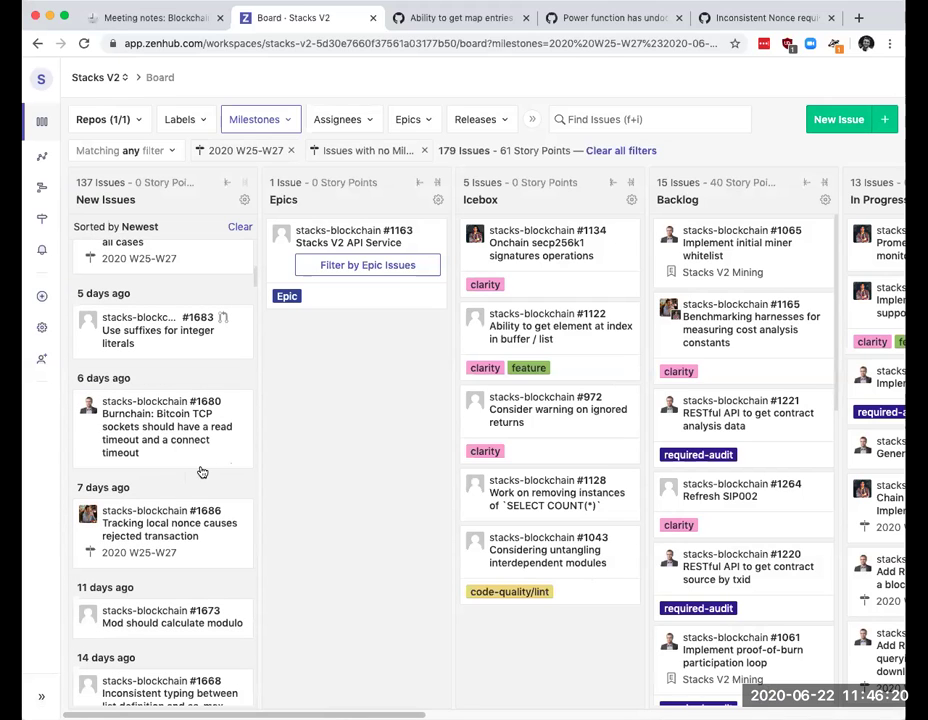
# Step: Find issue #1668 further down the New Issues column and open it
pyautogui.scroll(-1, 168, 505)
pyautogui.scroll(-2, 172, 520)
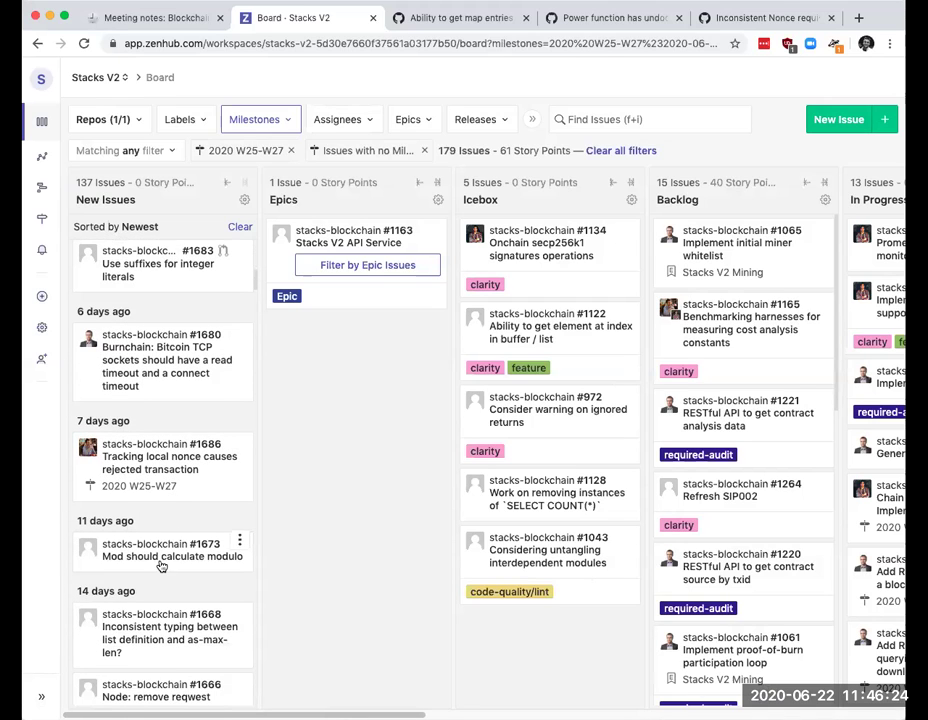
pyautogui.scroll(-2, 175, 530)
pyautogui.scroll(-3, 180, 490)
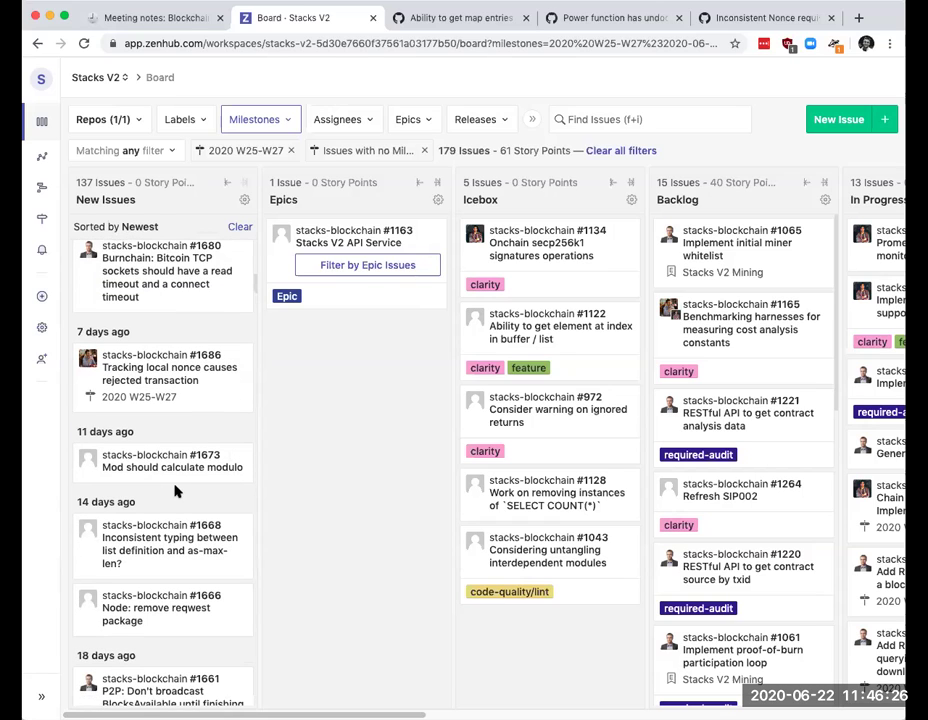
pyautogui.moveTo(178, 495)
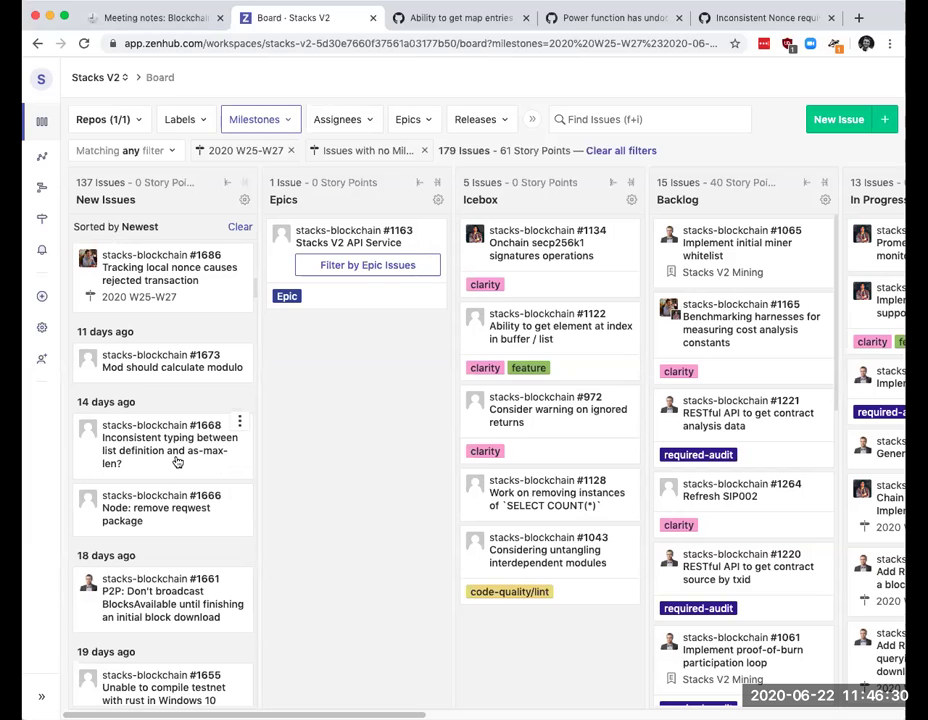
pyautogui.click(164, 452)
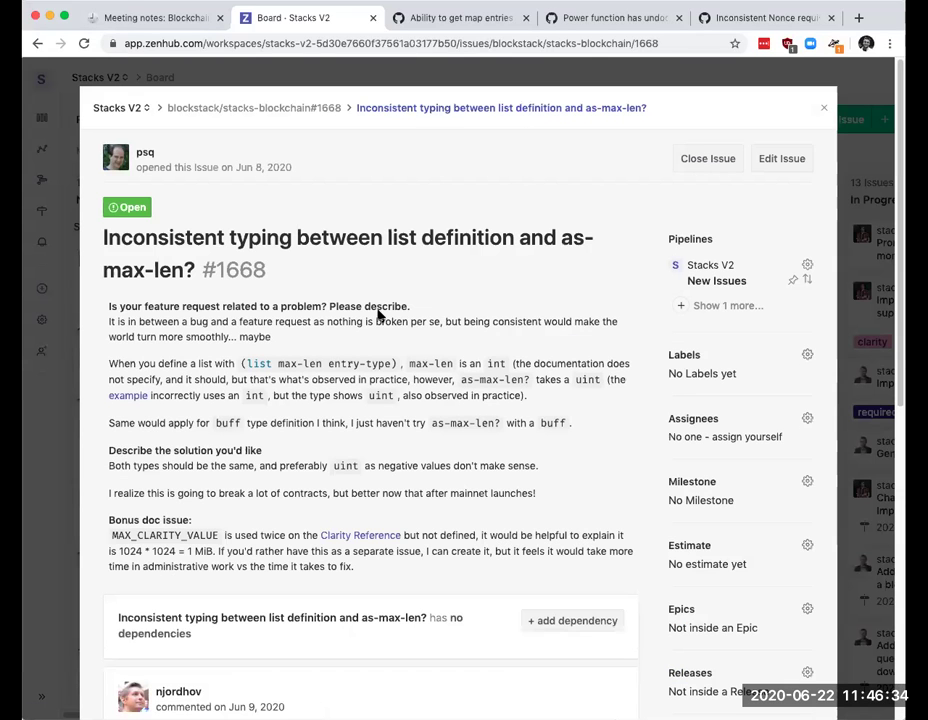
# Step: Read #1668's description and discussion about as-max-len typing, down to the comment box
pyautogui.scroll(-6, 395, 316)
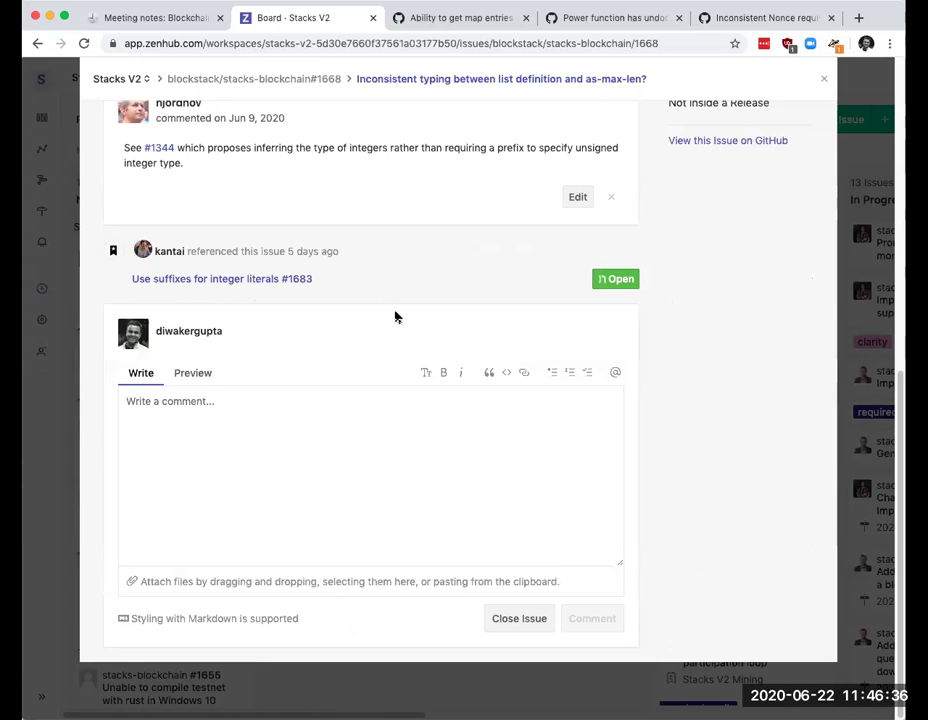
pyautogui.scroll(3, 395, 316)
pyautogui.scroll(4, 396, 320)
pyautogui.scroll(6, 398, 316)
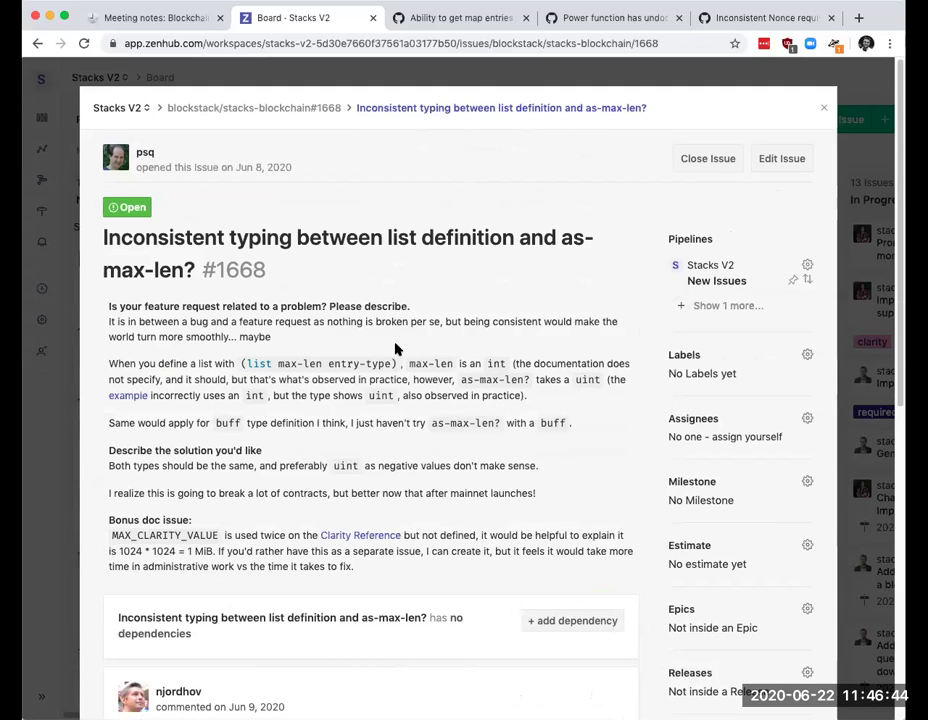
pyautogui.scroll(-2, 395, 349)
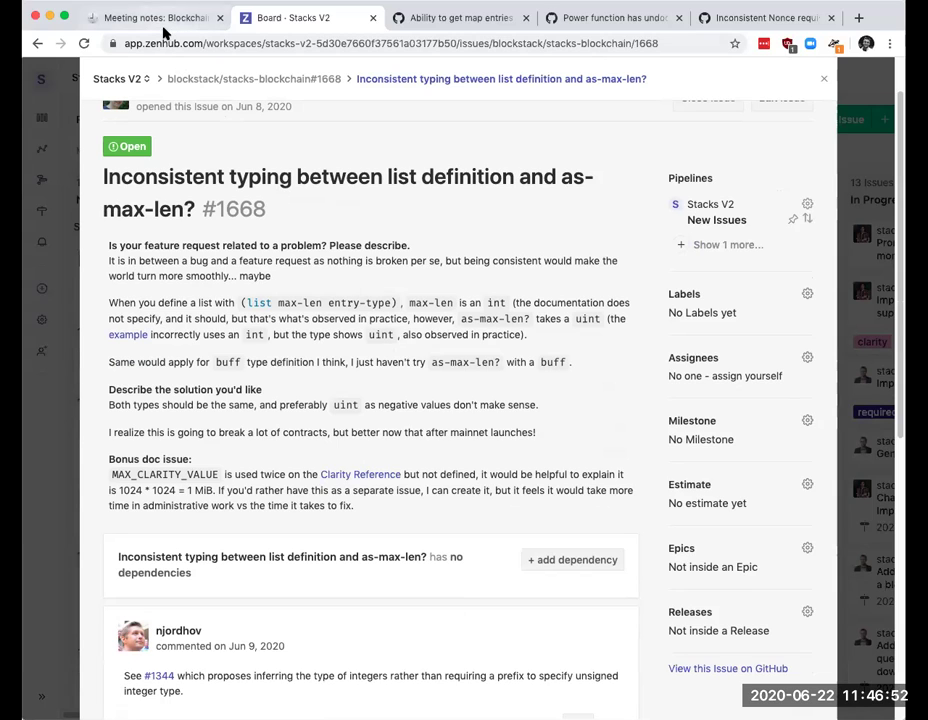
pyautogui.scroll(-2, 406, 354)
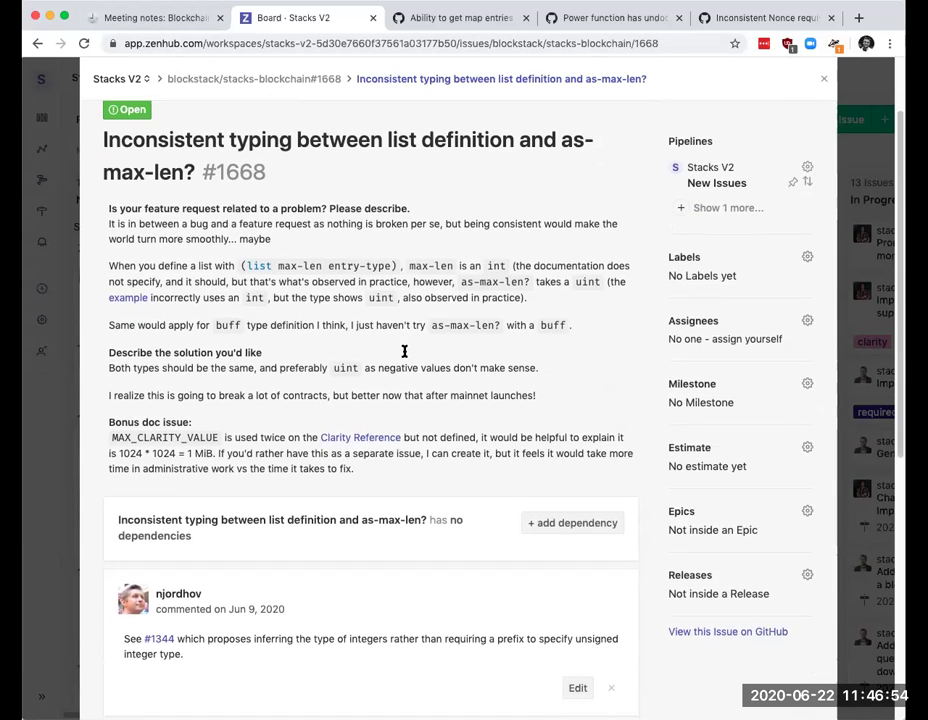
pyautogui.scroll(-1, 429, 328)
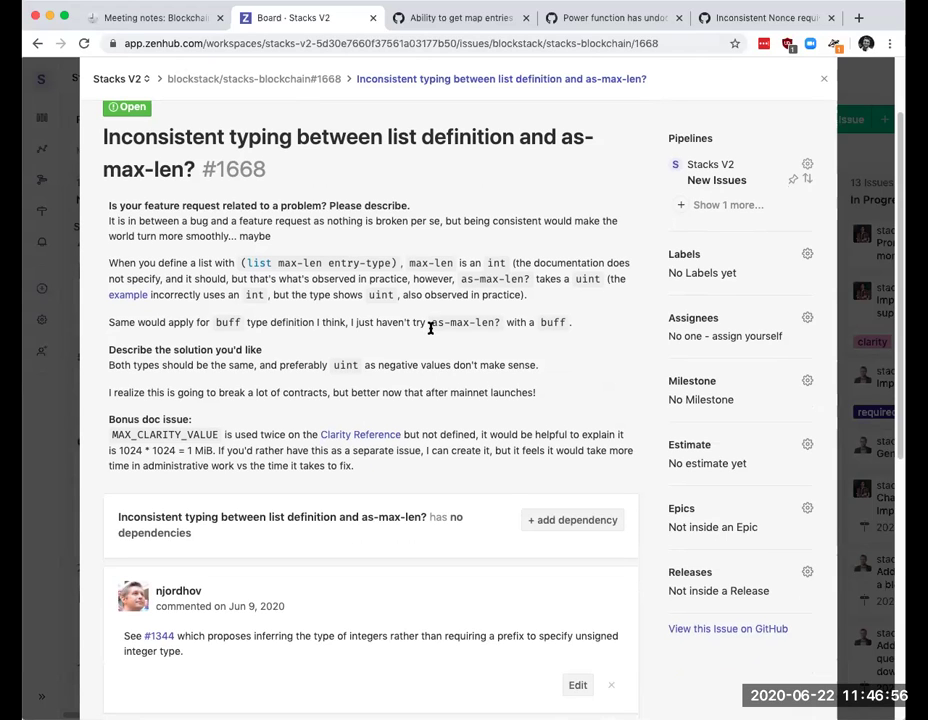
pyautogui.scroll(-1, 430, 328)
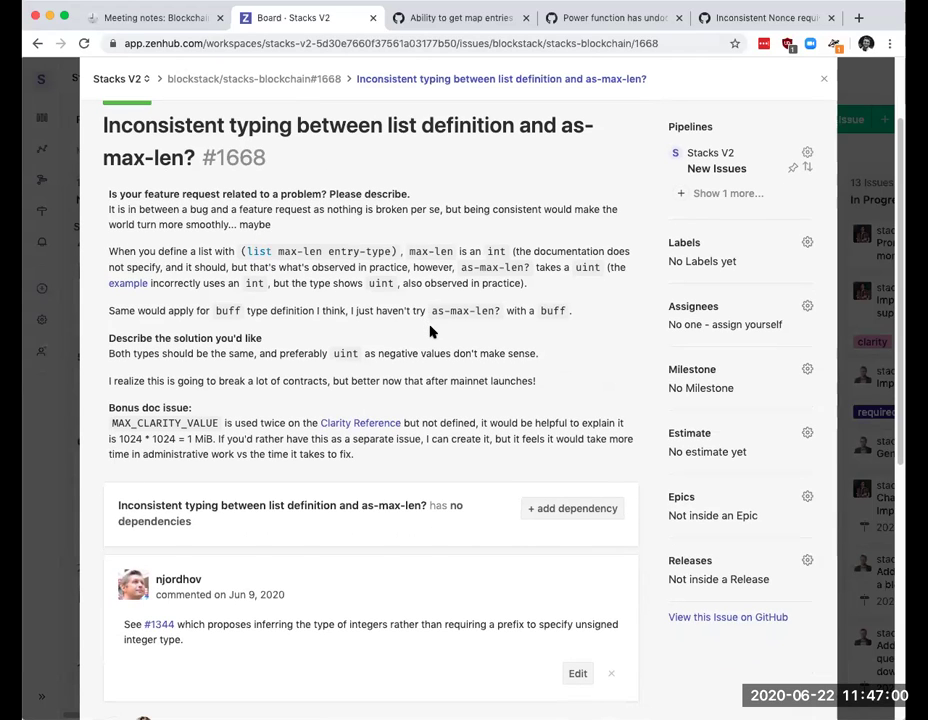
pyautogui.scroll(-1, 430, 332)
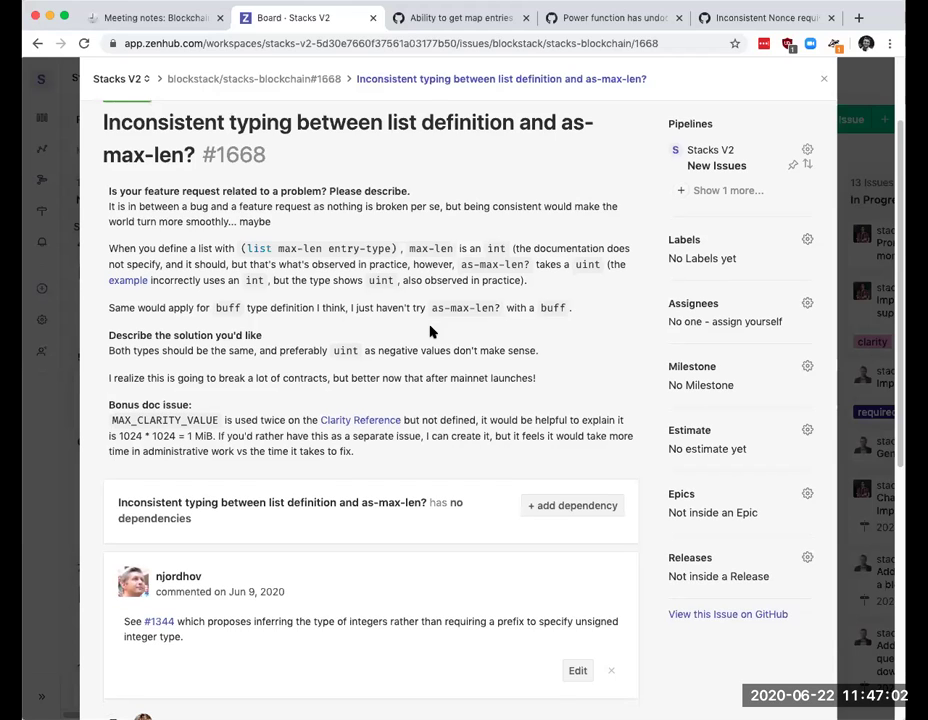
pyautogui.scroll(-1, 430, 332)
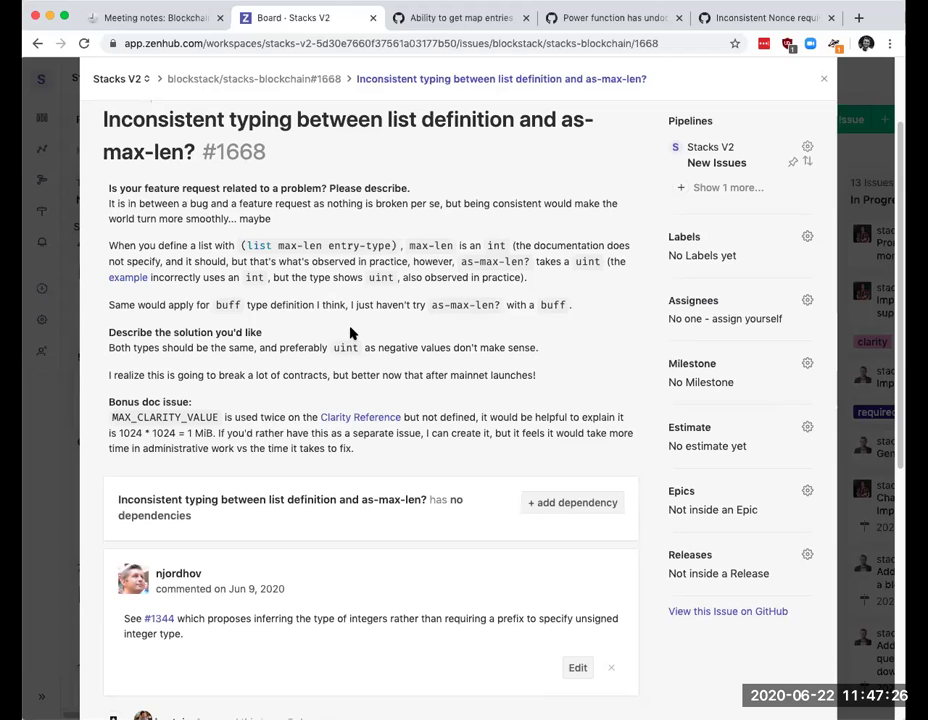
pyautogui.scroll(-1, 350, 333)
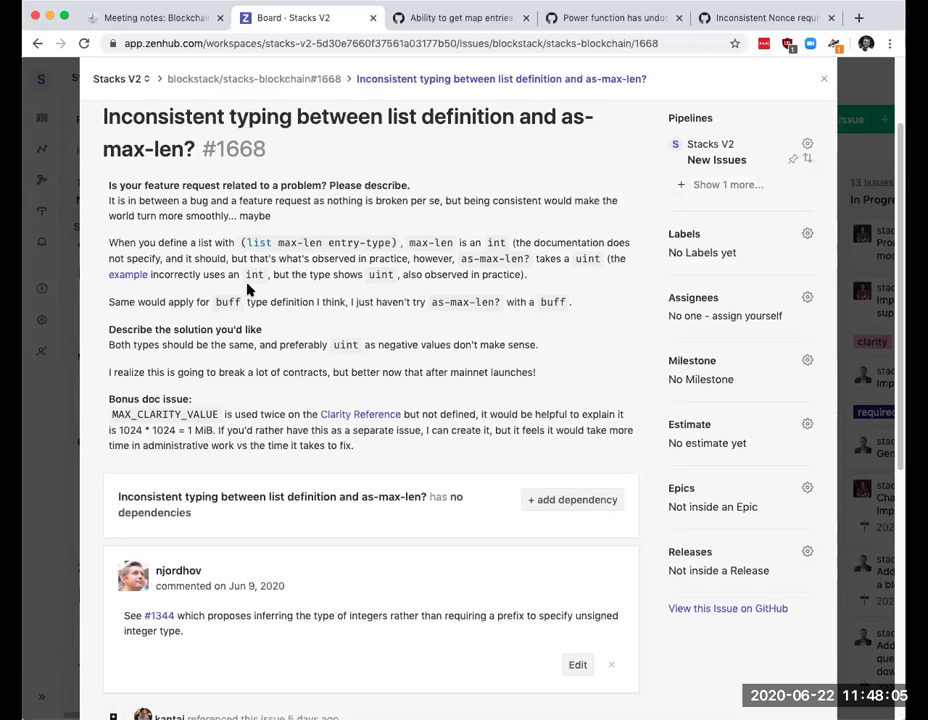
pyautogui.scroll(-1, 249, 289)
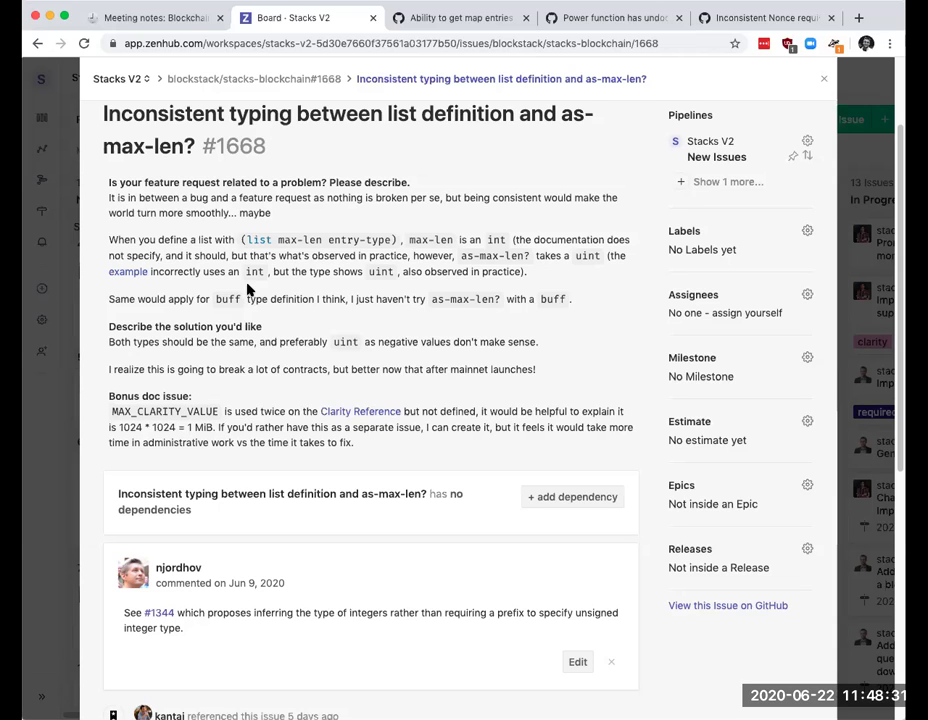
pyautogui.scroll(-2, 250, 292)
pyautogui.scroll(-6, 348, 290)
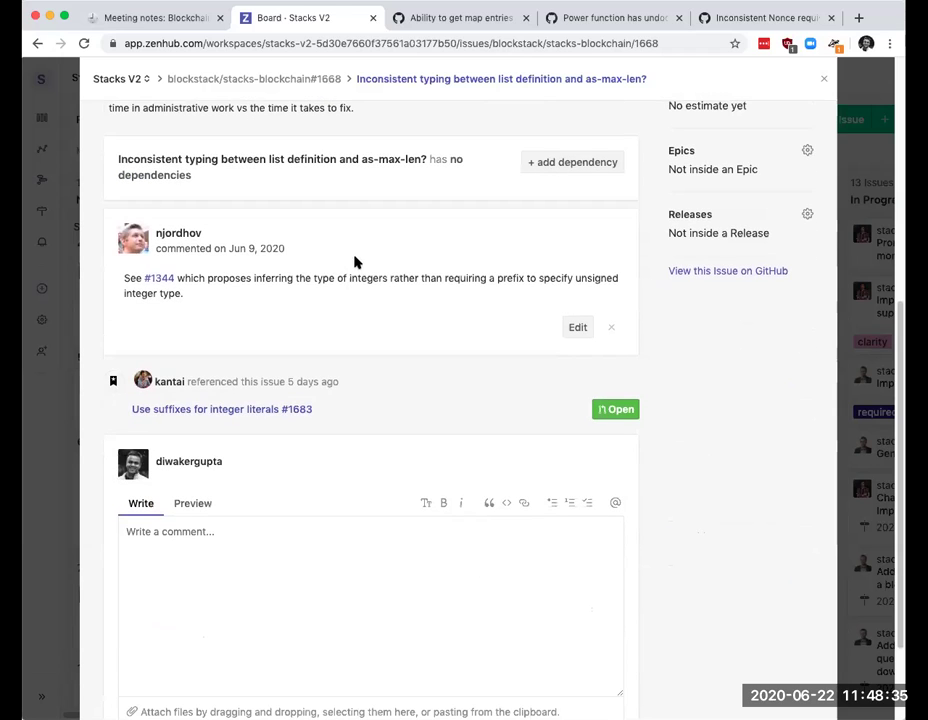
# Step: Begin a comment: 'We'd welcome documentation PRs to clarify this,' then mention the earlier commenter
pyautogui.click(322, 570)
pyautogui.scroll(-2, 325, 555)
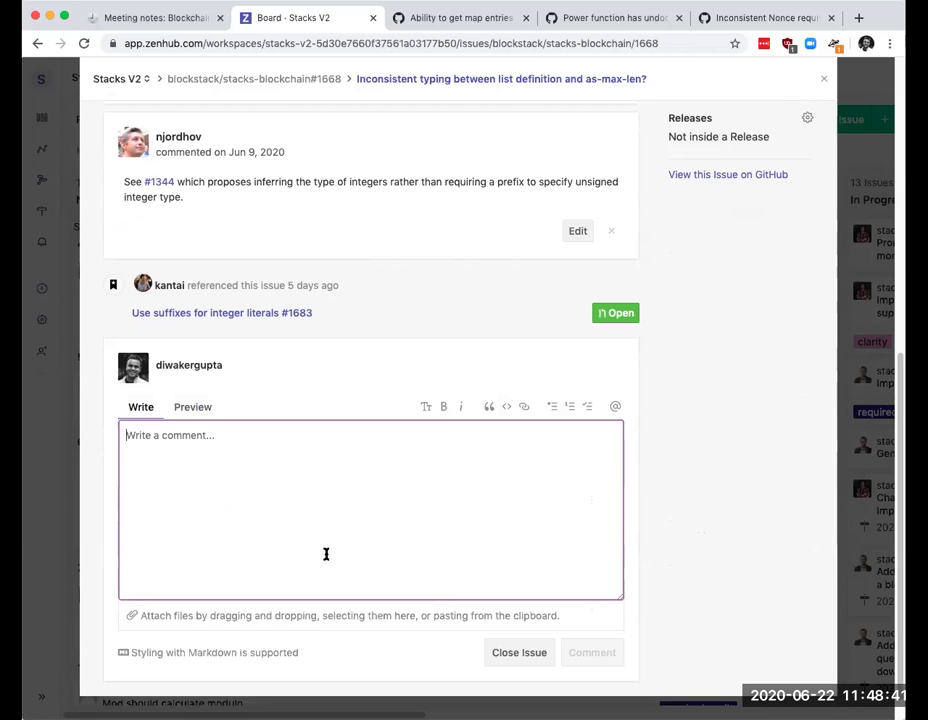
pyautogui.write('W')
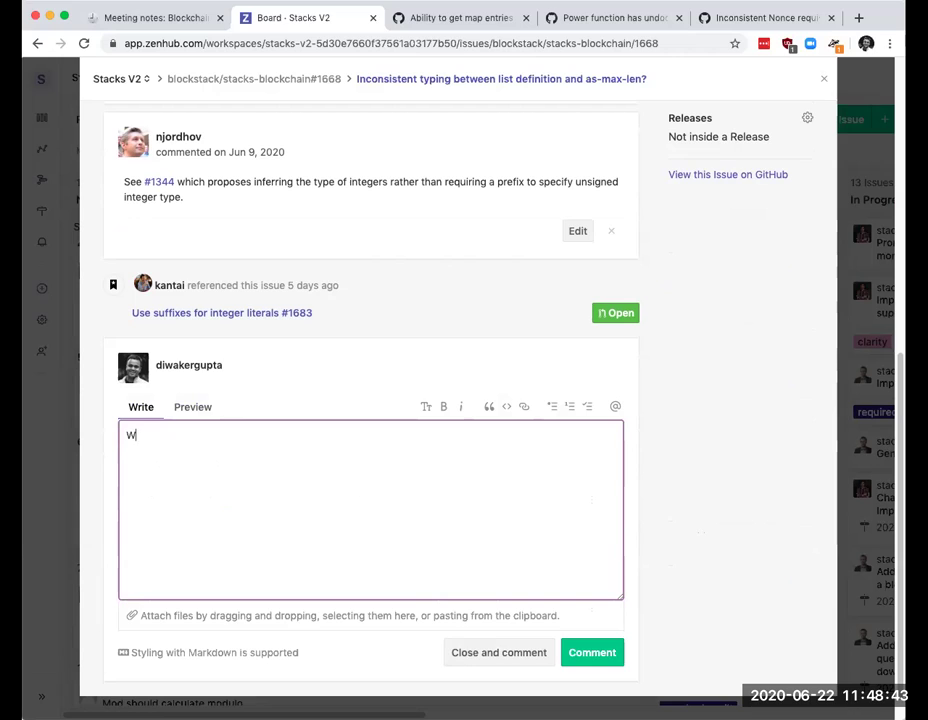
pyautogui.write("e'd welcome documentation PRs to clarify this. As")
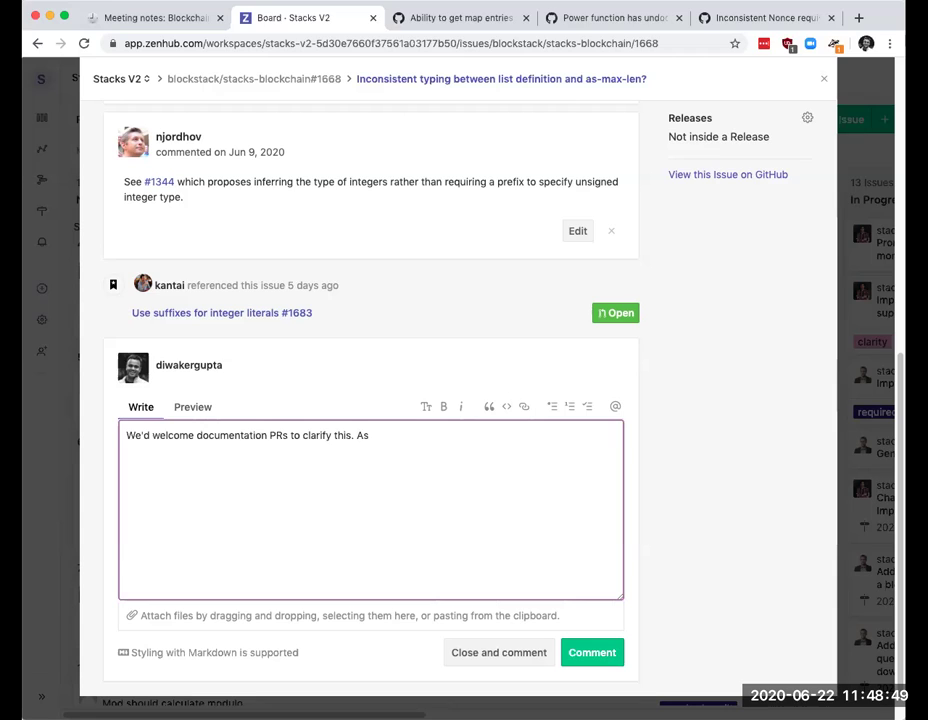
pyautogui.write(' @n')
pyautogui.press('BackSpace')
pyautogui.write('@')
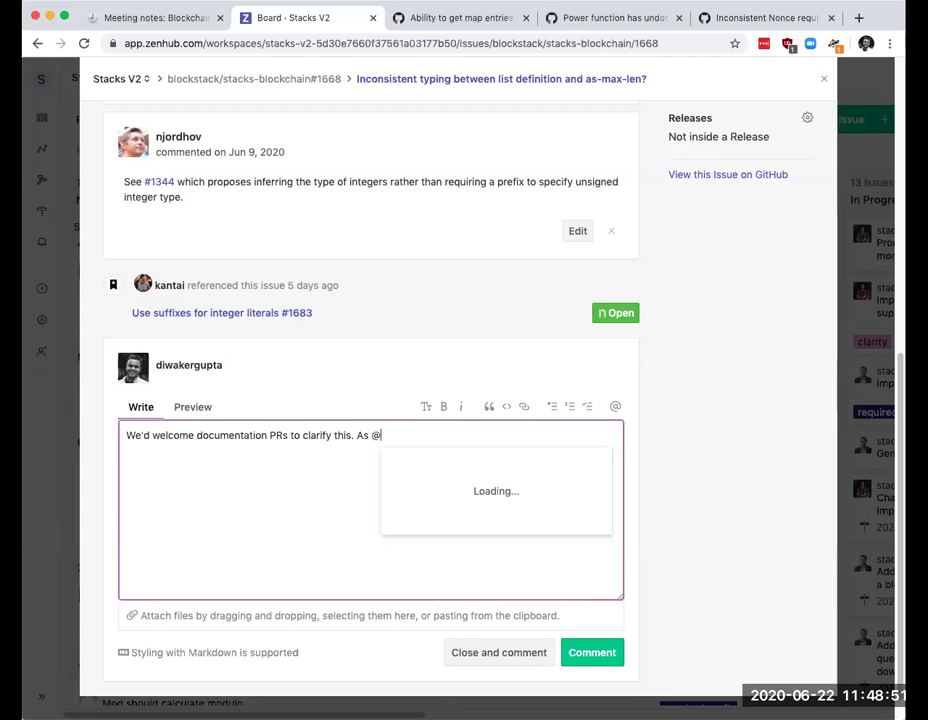
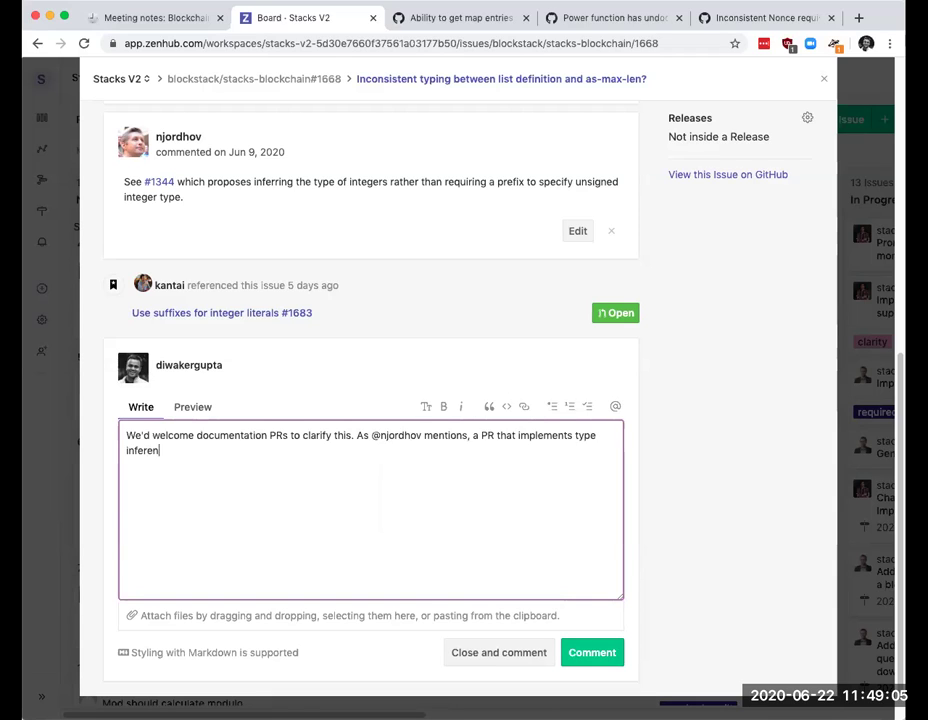
# Step: Finish the comment suggesting a PR implementing type inference for integral literals, and post it
pyautogui.write('ce for integral litera')
pyautogui.write('ls wo')
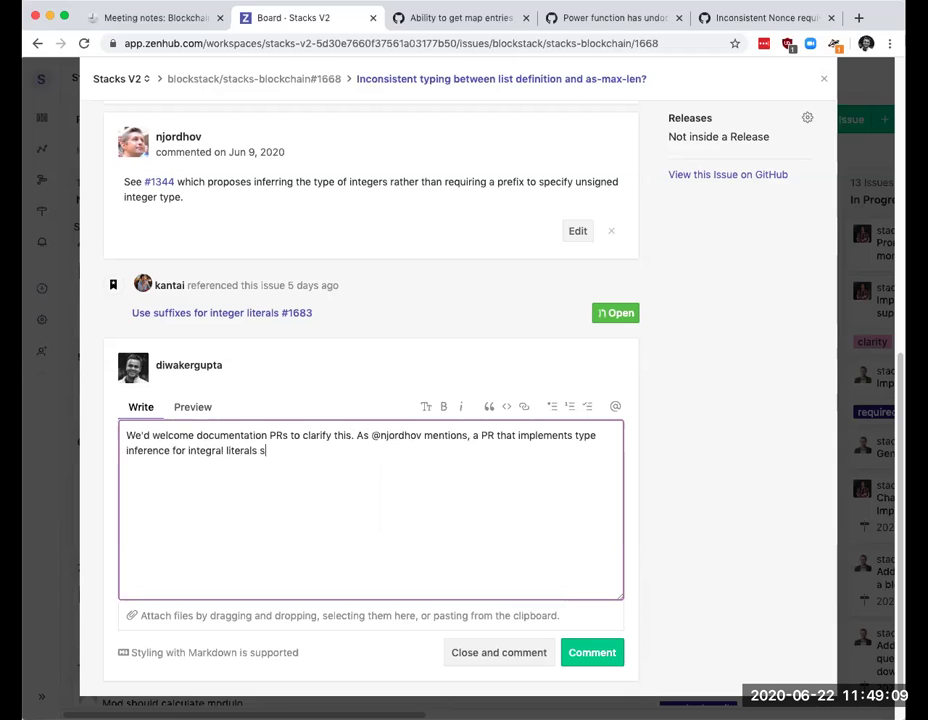
pyautogui.write('uld help address ')
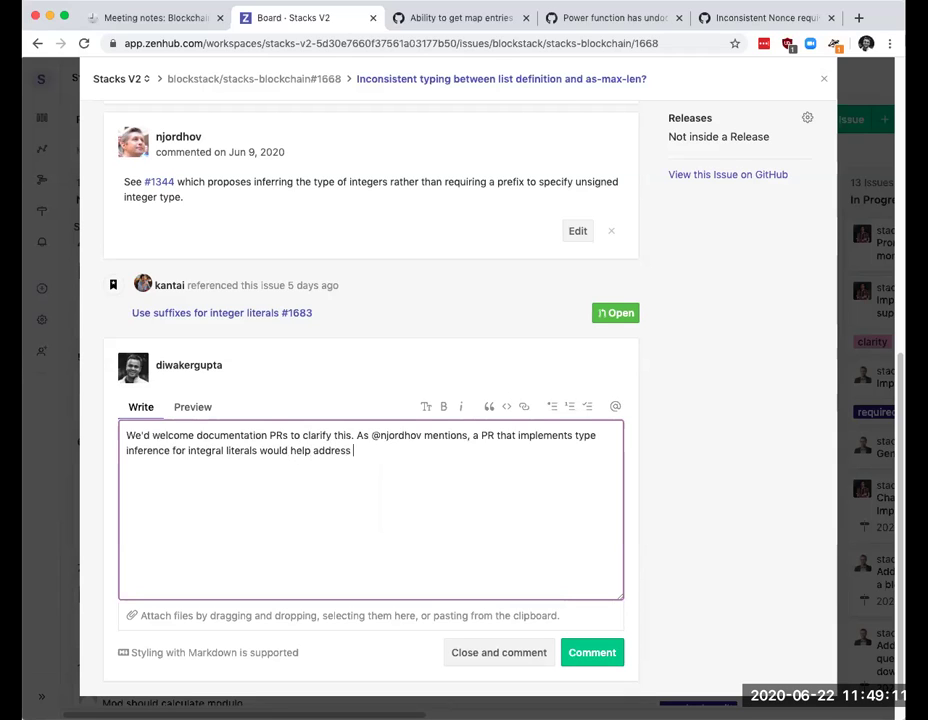
pyautogui.write('this. U')
pyautogui.press('BackSpace')
pyautogui.press('BackSpace')
pyautogui.press('BackSpace')
pyautogui.write("but we're no")
pyautogui.press('BackSpace')
pyautogui.press('BackSpace')
pyautogui.press('BackSpace')
pyautogui.press('BackSpace')
pyautogui.press('BackSpace')
pyautogui.press('BackSpace')
pyautogui.press('BackSpace')
pyautogui.press('BackSpace')
pyautogui.press('BackSpace')
pyautogui.press('BackSpace')
pyautogui.press('BackSpace')
pyautogui.press('BackSpace')
pyautogui.write(". PBC isn't able to")
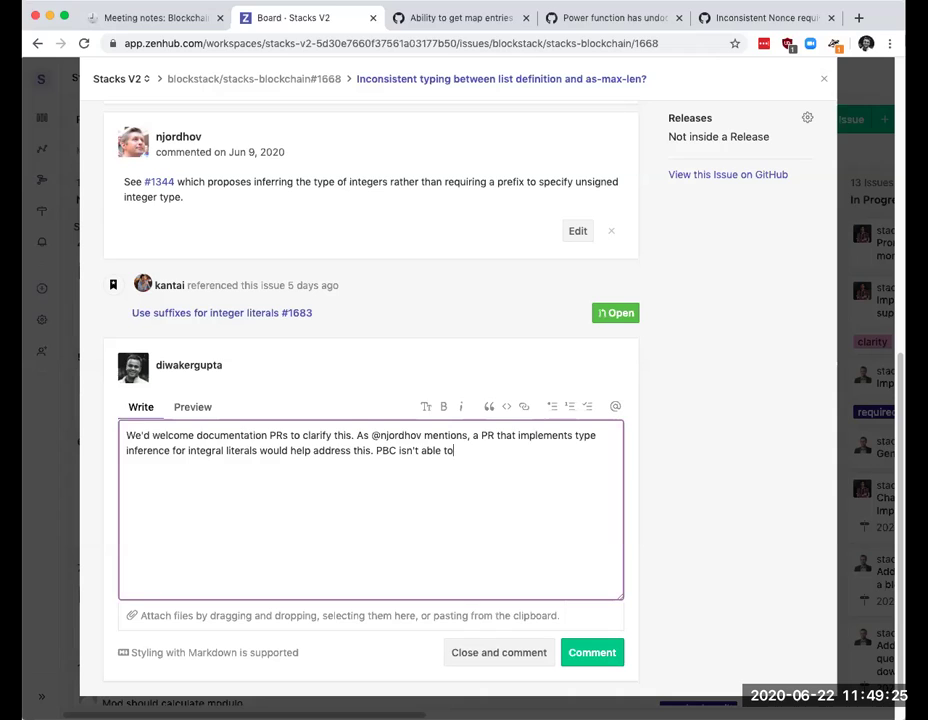
pyautogui.press('BackSpace')
pyautogui.press('BackSpace')
pyautogui.press('BackSpace')
pyautogui.press('BackSpace')
pyautogui.press('BackSpace')
pyautogui.press('BackSpace')
pyautogui.press('BackSpace')
pyautogui.press('BackSpace')
pyautogui.press('BackSpace')
pyautogui.press('BackSpace')
pyautogui.press('BackSpace')
pyautogui.press('BackSpace')
pyautogui.click(610, 647)
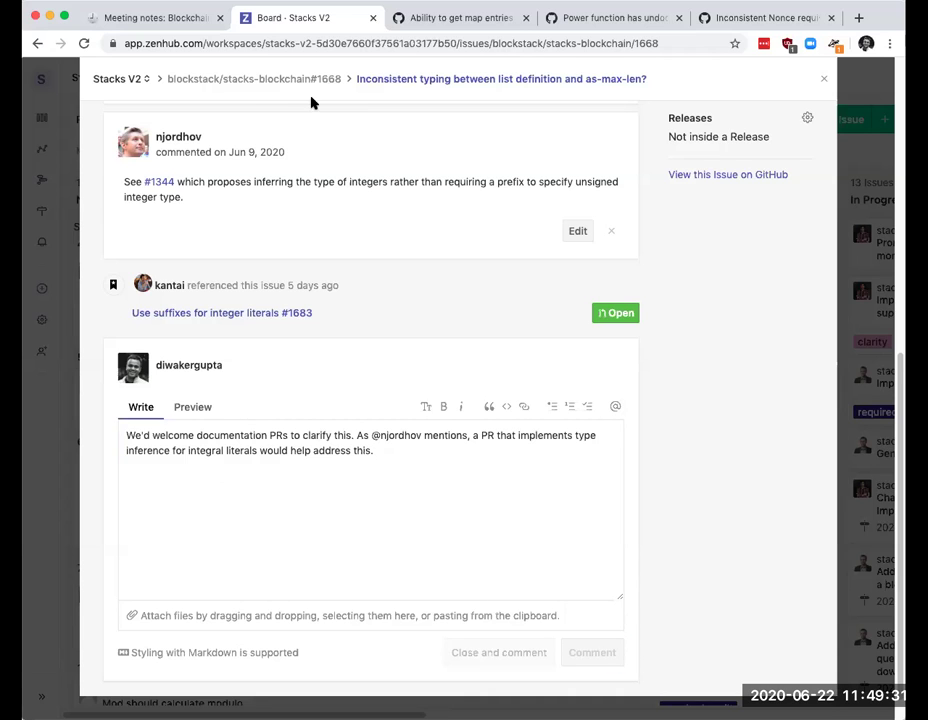
# Step: Close the current issue and open issue #1666, 'Node: remove reqwest package', to review it
pyautogui.click(396, 86)
pyautogui.press('Escape')
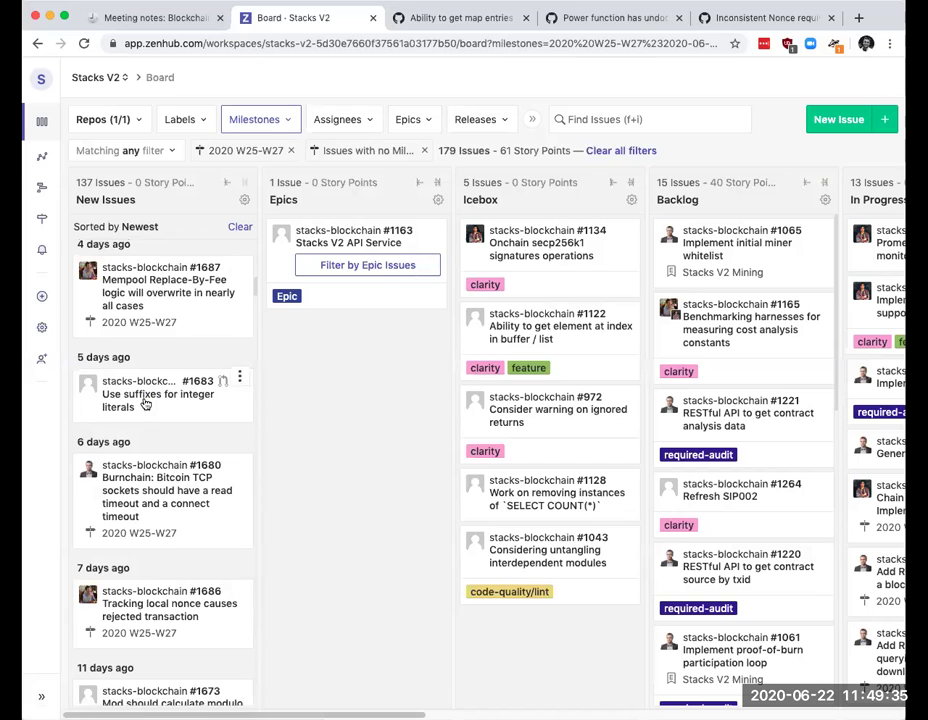
pyautogui.scroll(-2, 145, 401)
pyautogui.scroll(-4, 110, 370)
pyautogui.scroll(1, 90, 344)
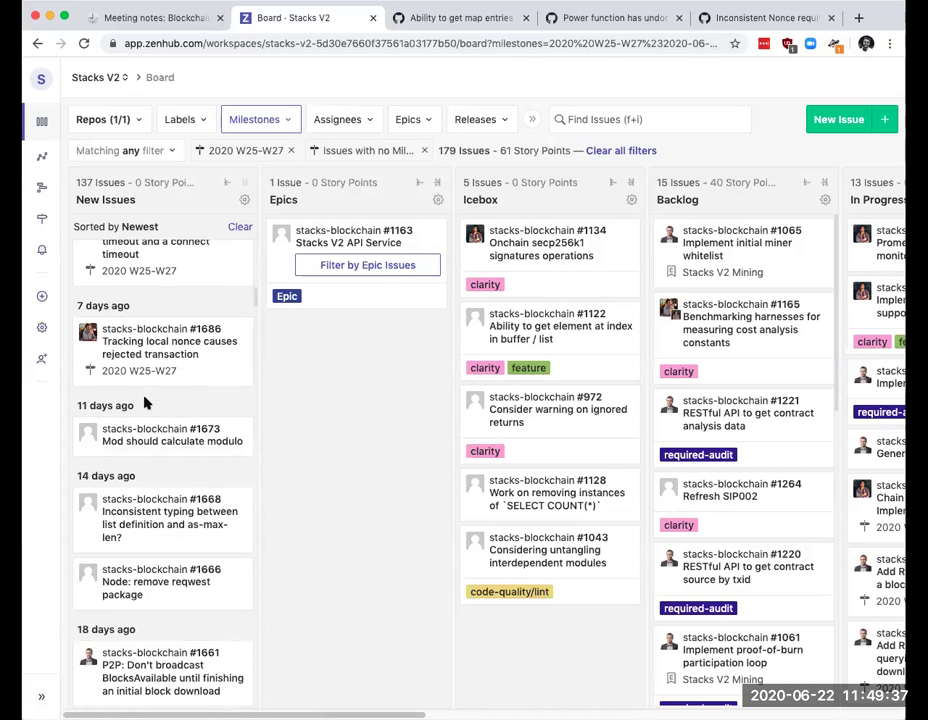
pyautogui.click(134, 594)
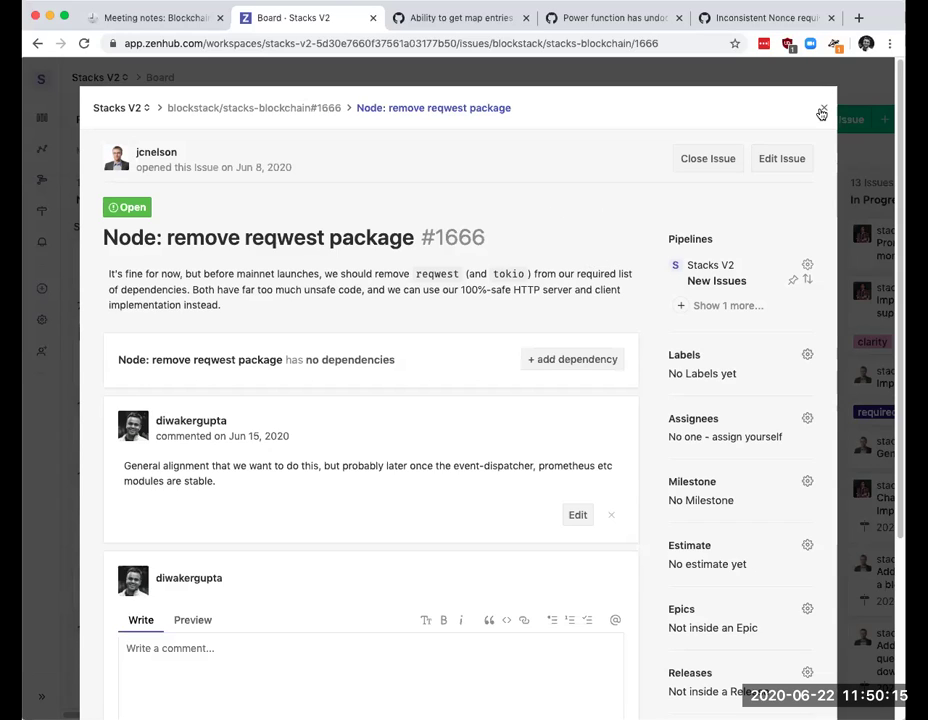
pyautogui.scroll(-1, 440, 230)
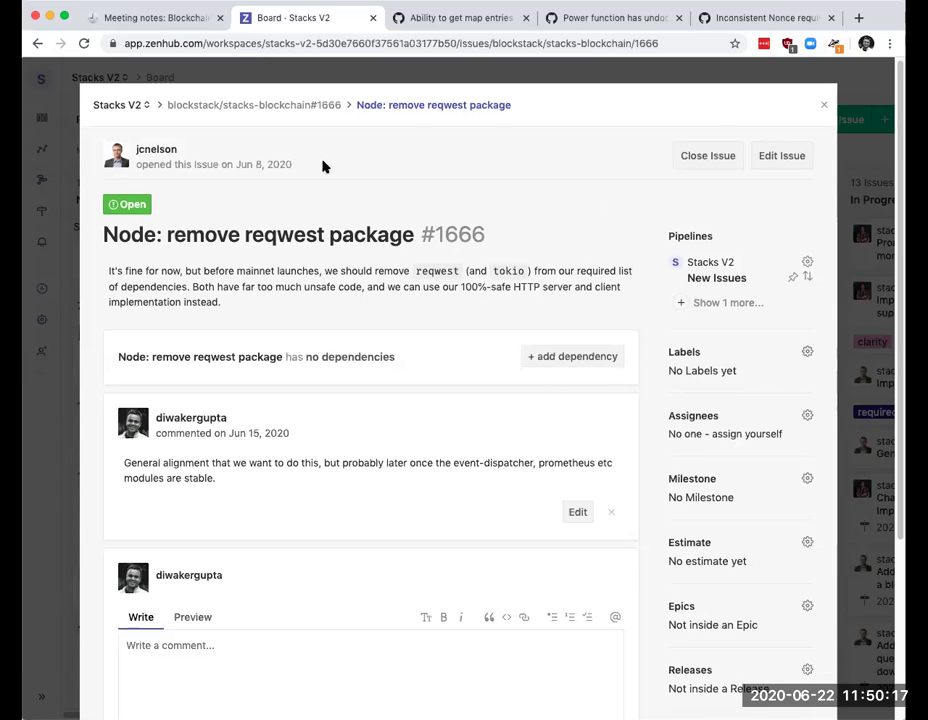
# Step: Retitle issue #1666 to 'Node: all non-dev HTTP use-cases should use our net::http implementation'
pyautogui.click(772, 155)
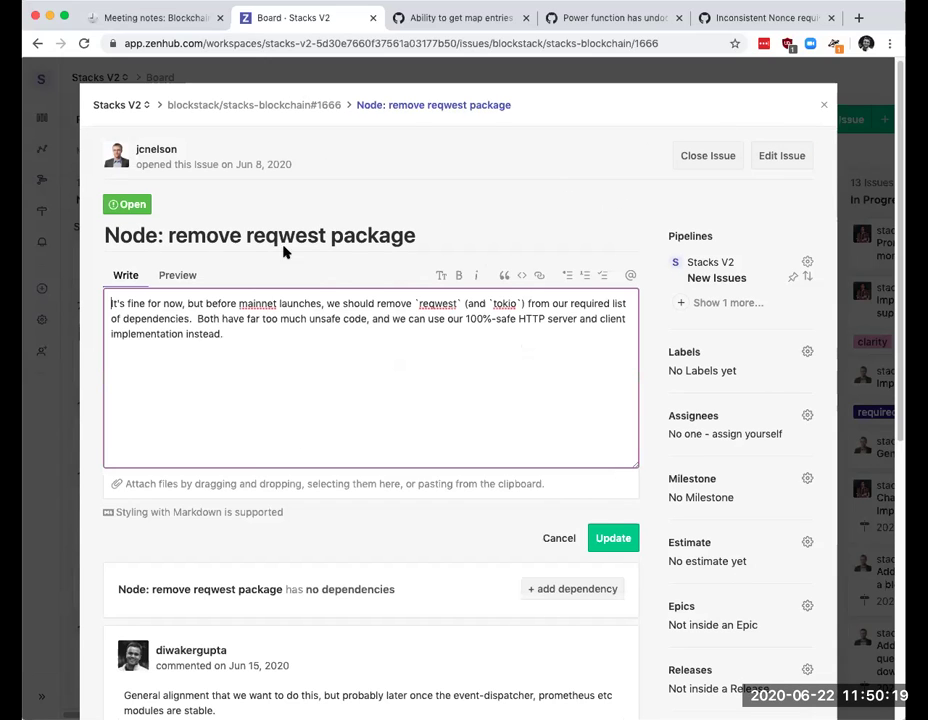
pyautogui.moveTo(166, 234); pyautogui.dragTo(462, 234)
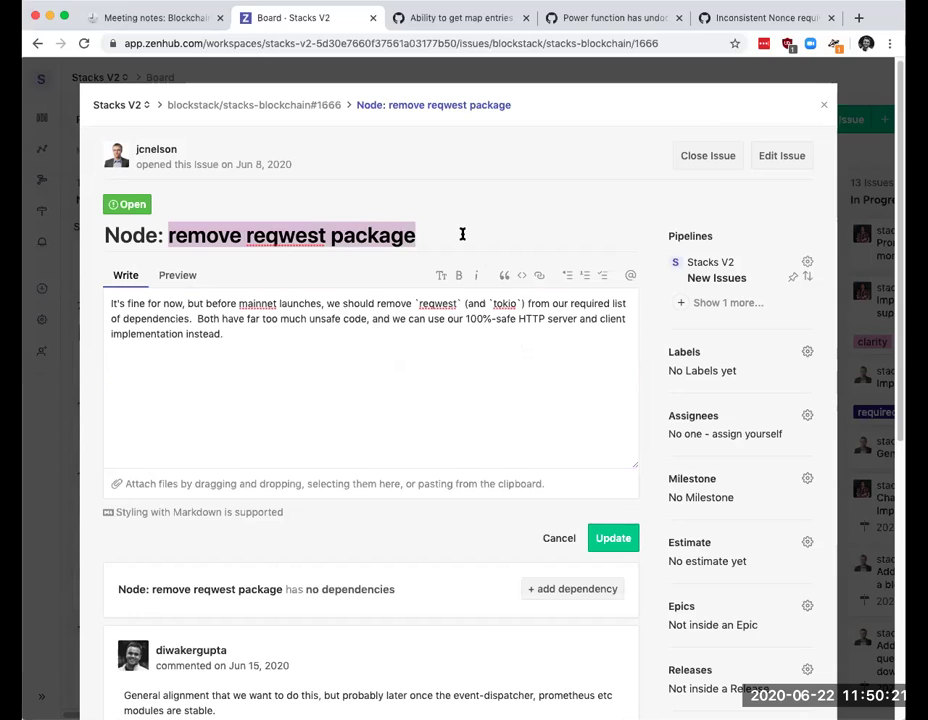
pyautogui.write('replace')
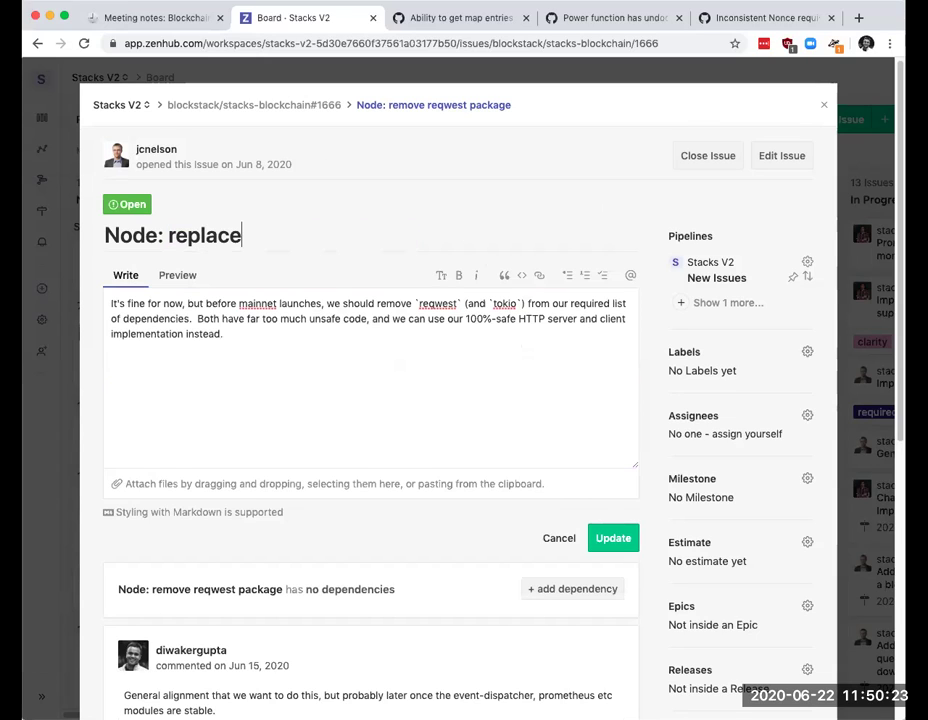
pyautogui.press('BackSpace')
pyautogui.press('BackSpace')
pyautogui.press('BackSpace')
pyautogui.press('BackSpace')
pyautogui.press('BackSpace')
pyautogui.press('BackSpace')
pyautogui.press('BackSpace')
pyautogui.write('all non-dev ')
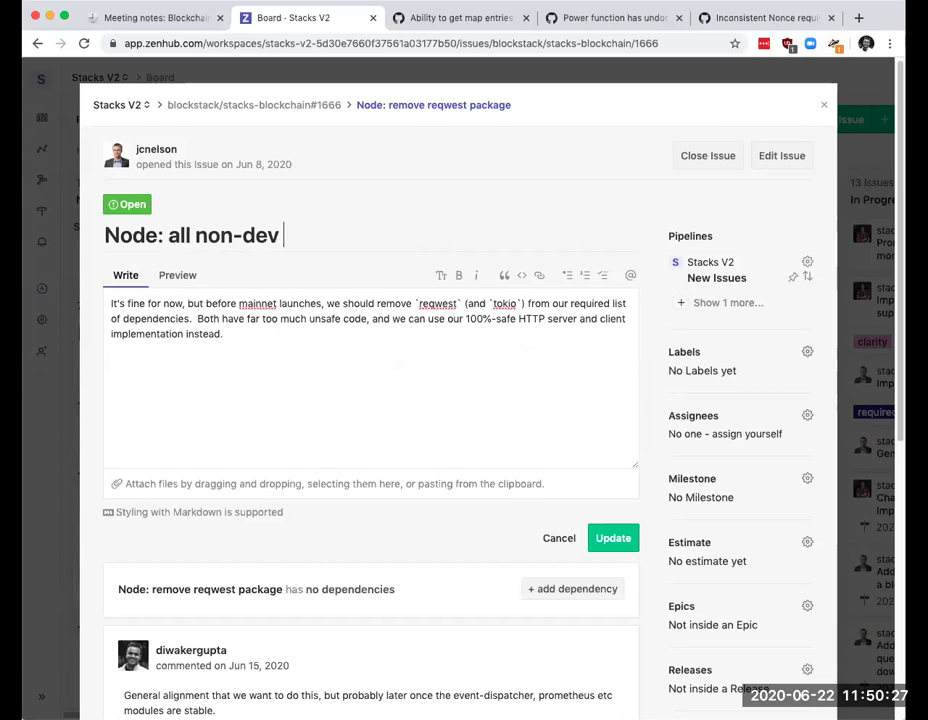
pyautogui.write('HTTP use-cases s')
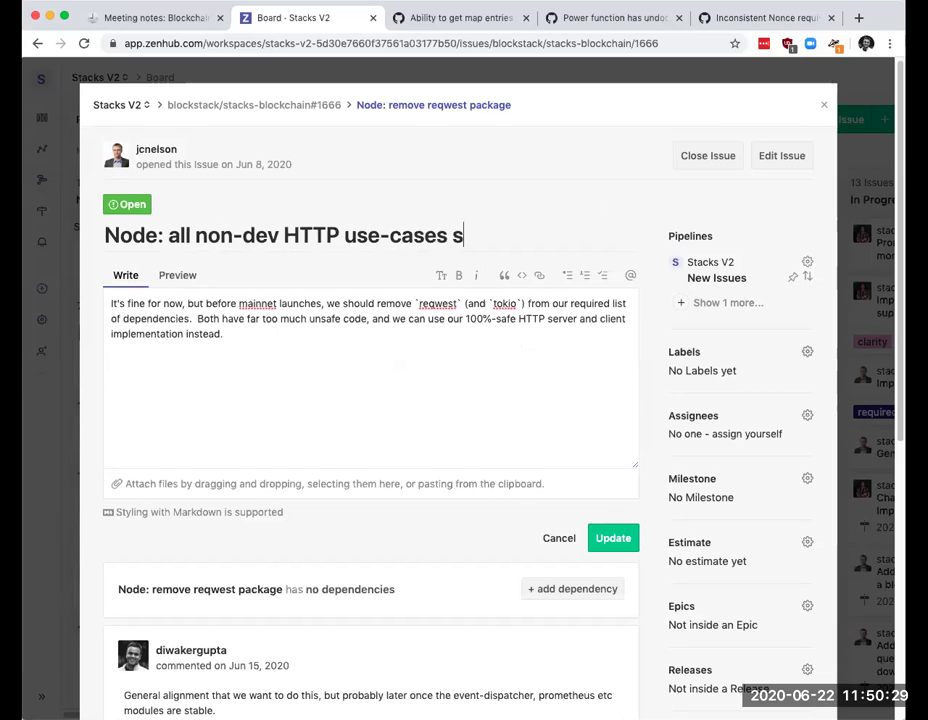
pyautogui.write('hould use our')
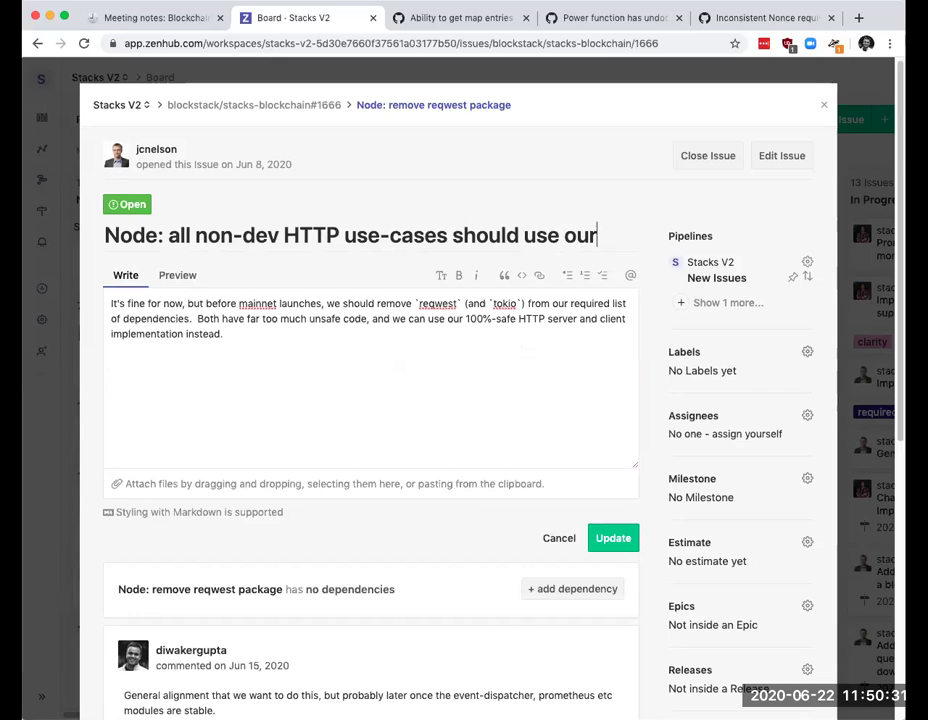
pyautogui.write(' net::http i')
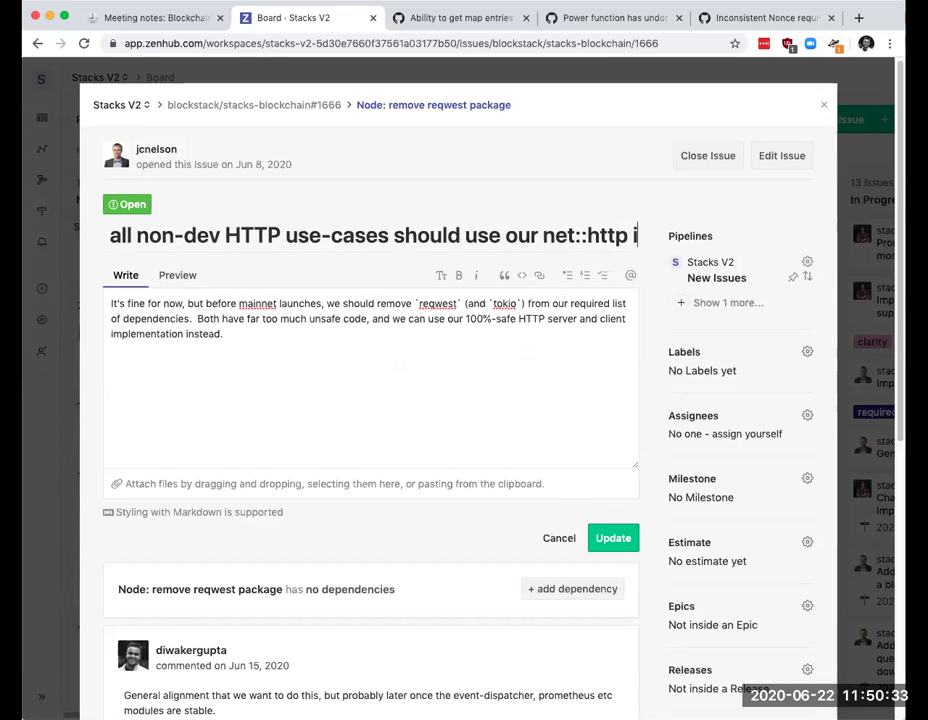
pyautogui.write('mplementation')
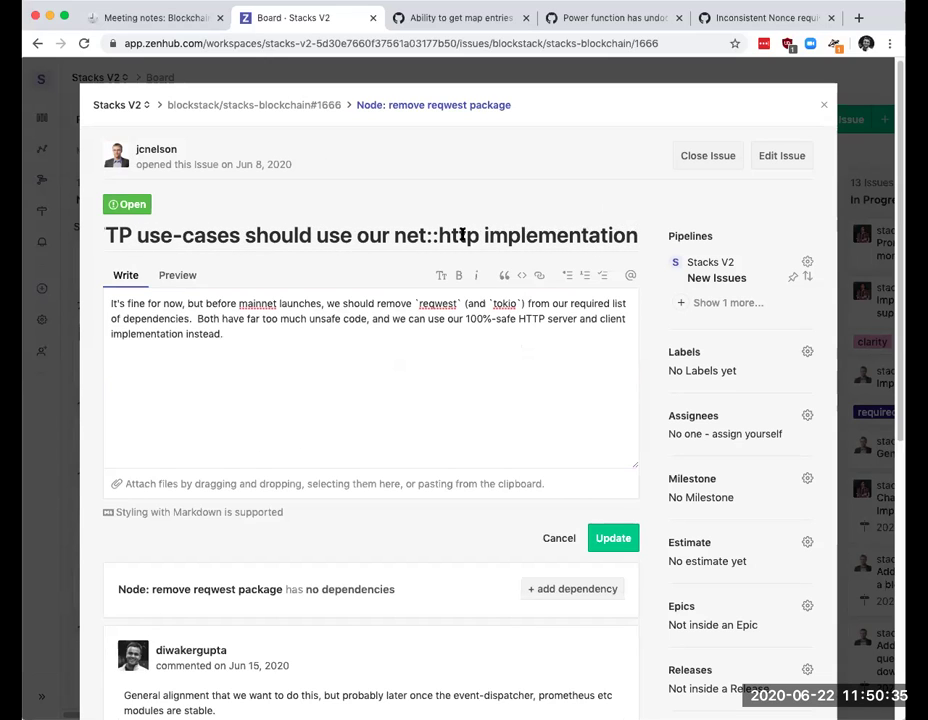
# Step: Edit the description to list reqwest / tokio / `async-h1` non-dev dependencies, save, and return to the board
pyautogui.click(417, 303)
pyautogui.click(467, 303)
pyautogui.press('BackSpace')
pyautogui.write('/')
pyautogui.hotkey('shift', 'Right')
pyautogui.hotkey('shift', 'Right')
pyautogui.hotkey('shift', 'Right')
pyautogui.hotkey('shift', 'Right')
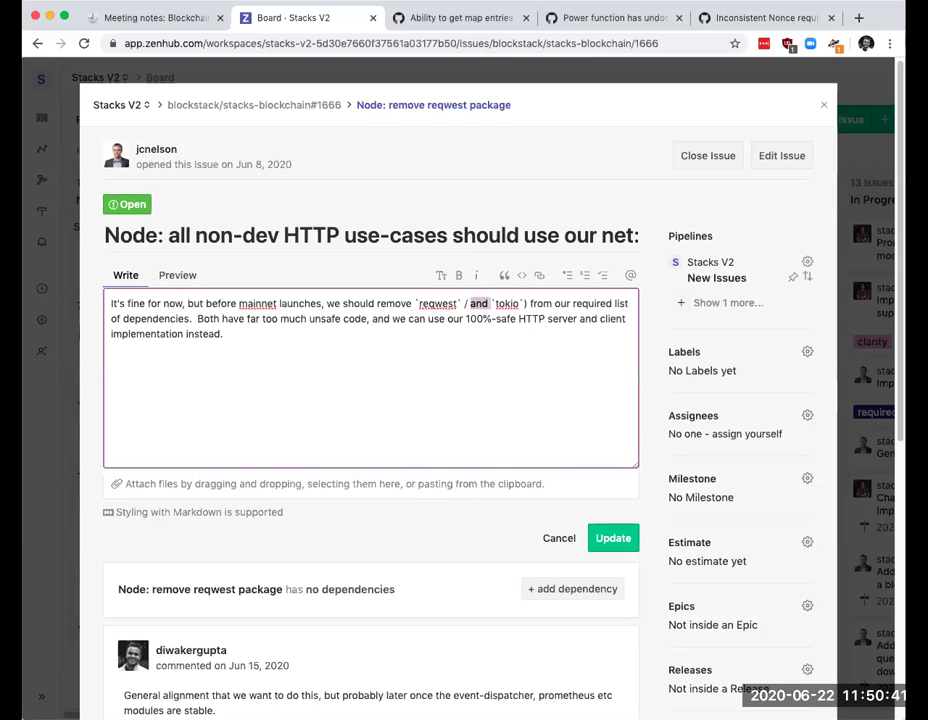
pyautogui.press('BackSpace')
pyautogui.press('Right')
pyautogui.press('Right')
pyautogui.press('Right')
pyautogui.press('Right')
pyautogui.press('Right')
pyautogui.write('/')
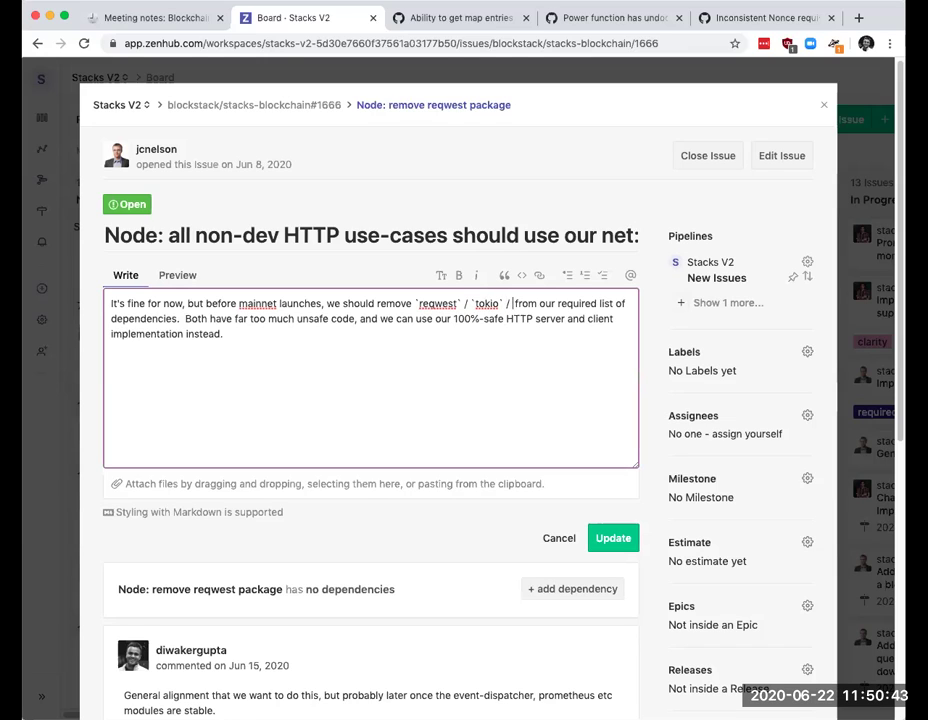
pyautogui.press('Delete')
pyautogui.press('Delete')
pyautogui.write('`async-h1`')
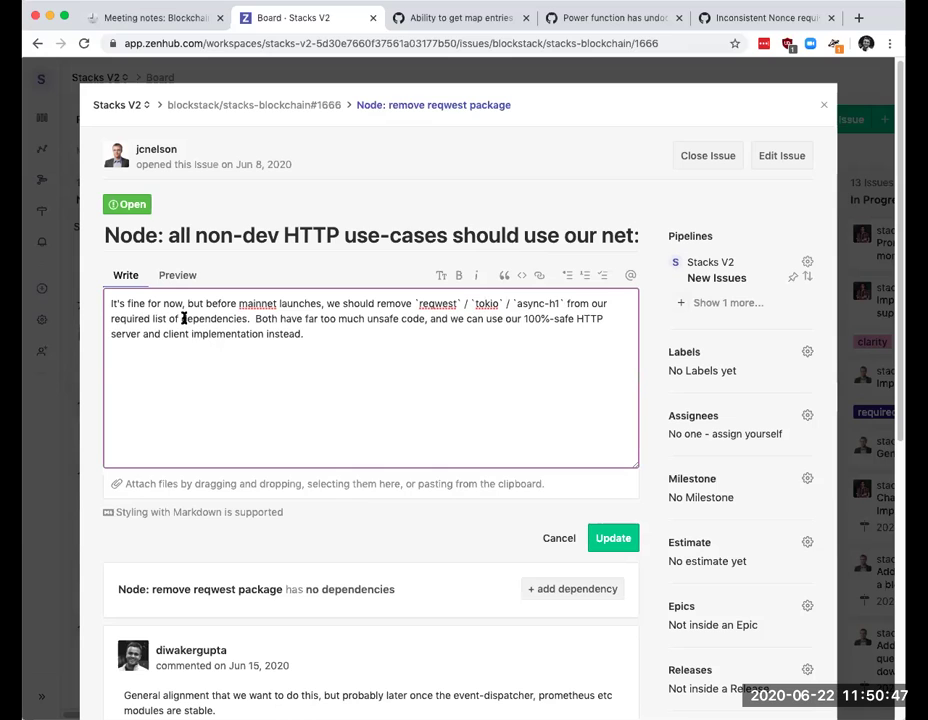
pyautogui.write(' non-dev')
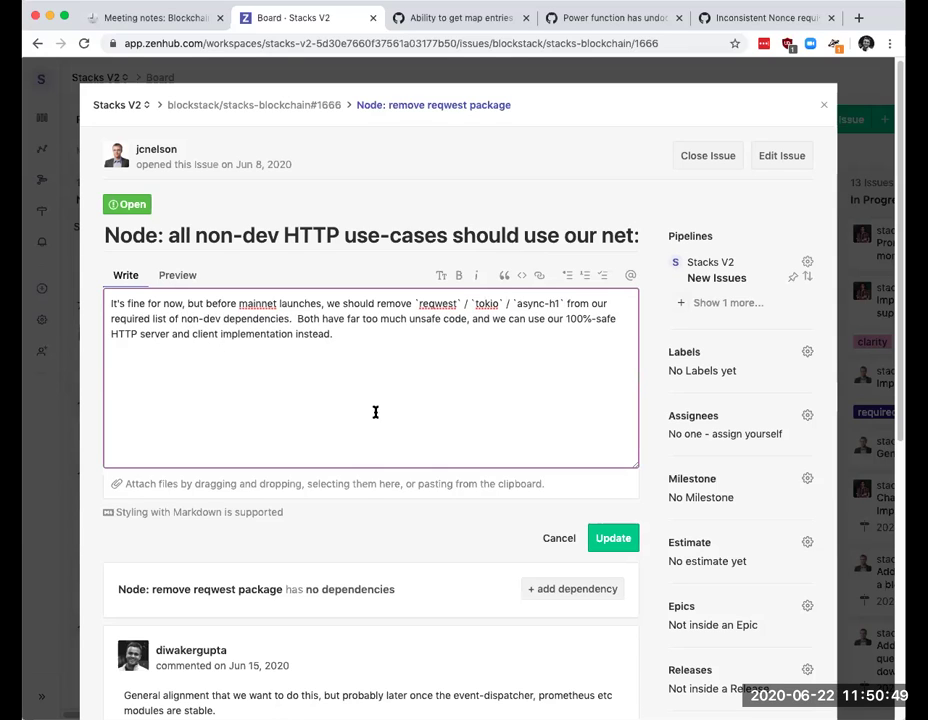
pyautogui.click(614, 540)
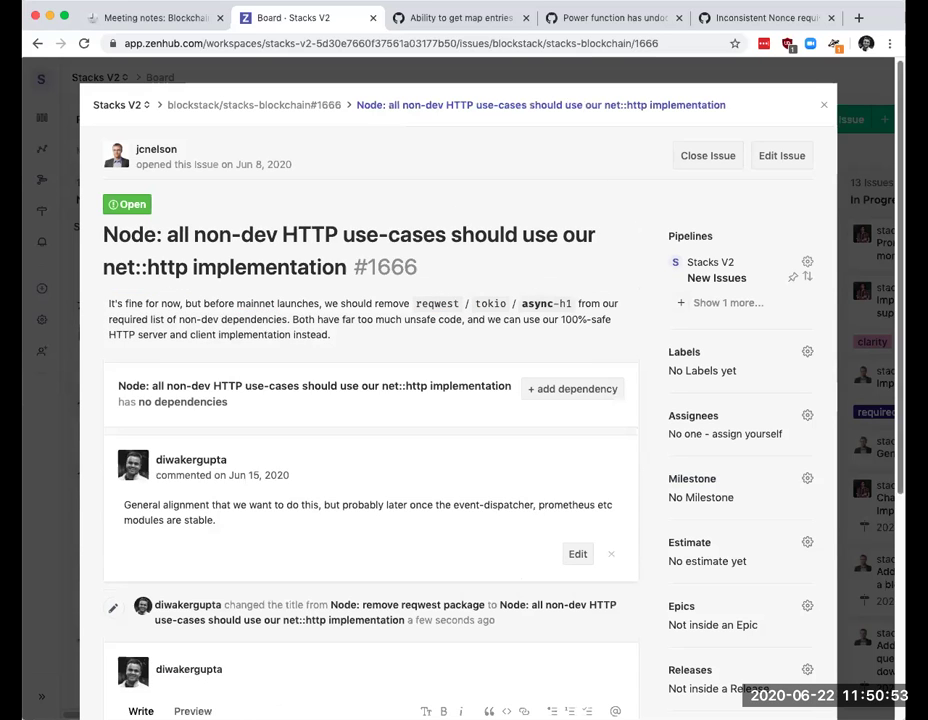
pyautogui.click(821, 108)
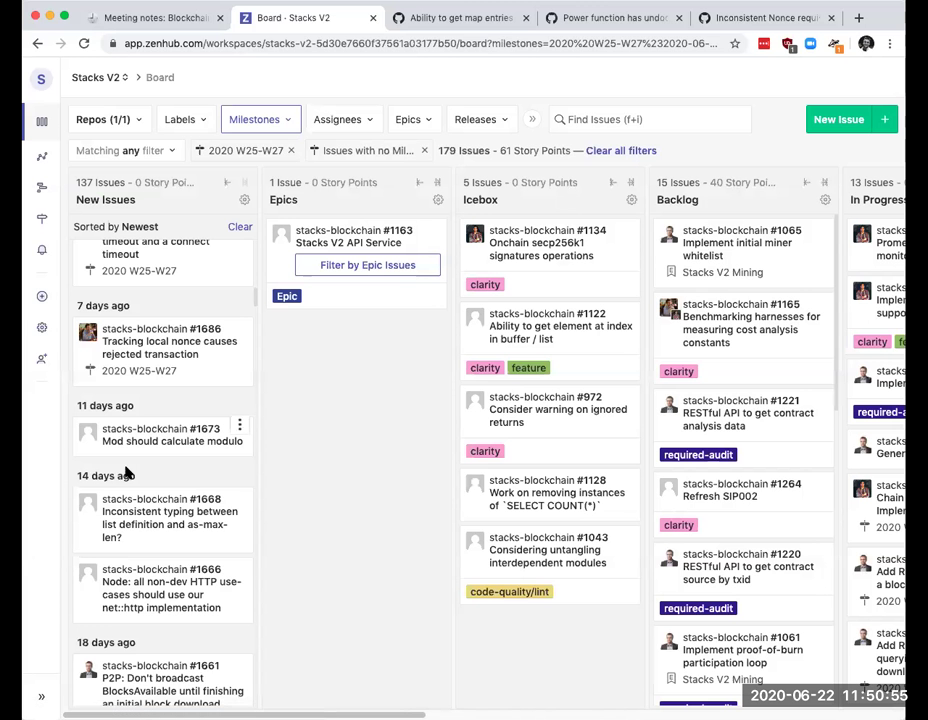
pyautogui.scroll(-3, 127, 471)
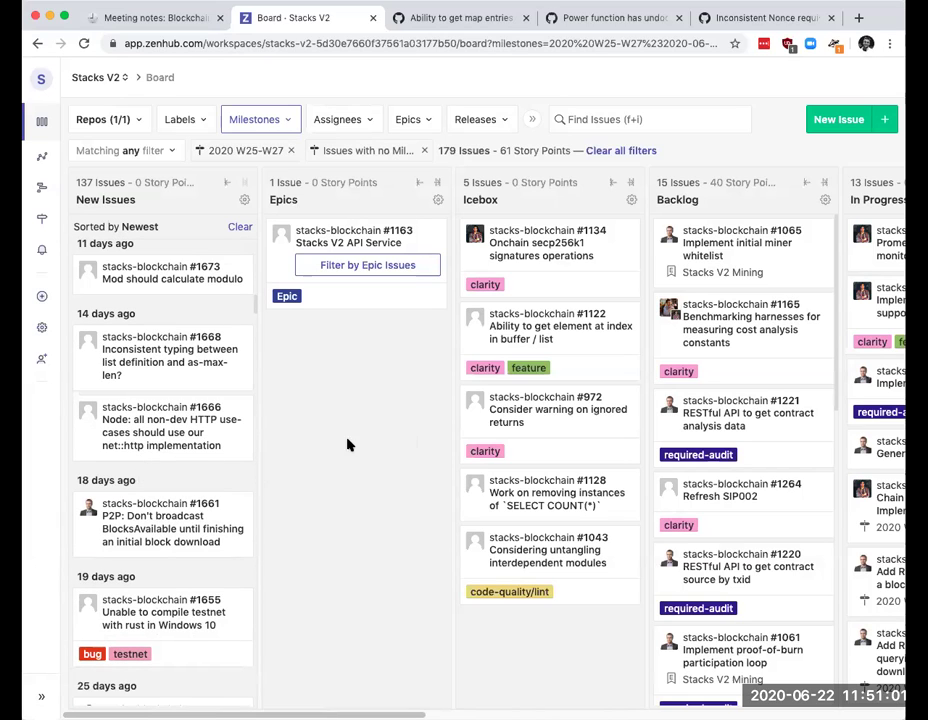
pyautogui.scroll(-5, 133, 514)
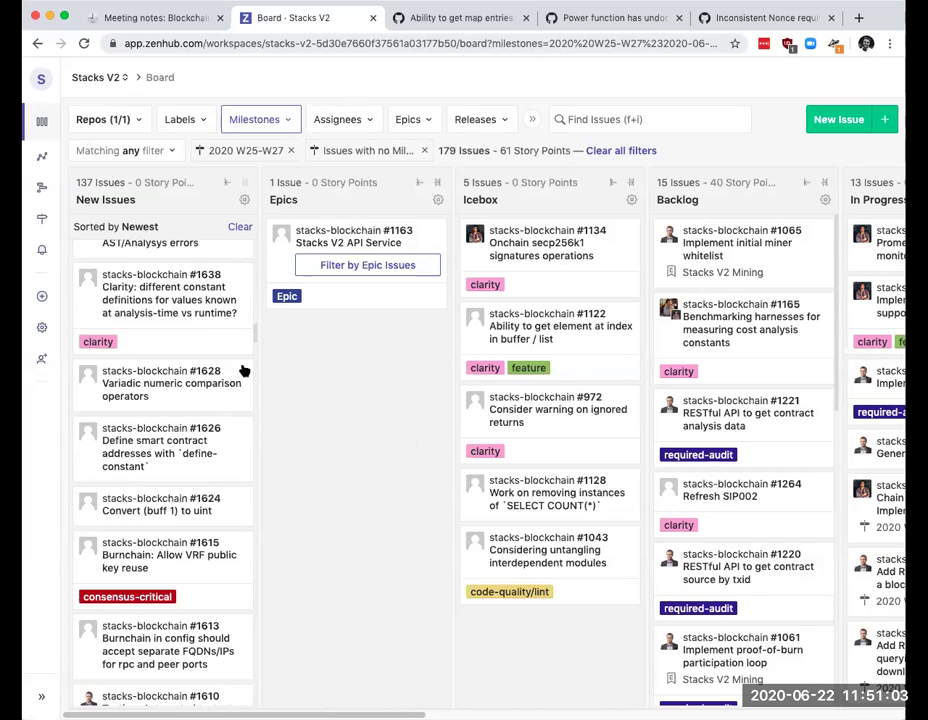
# Step: In the June 22 notes, check 'Run through board' and 'Review any new, untriaged issues from past week'
pyautogui.click(372, 18)
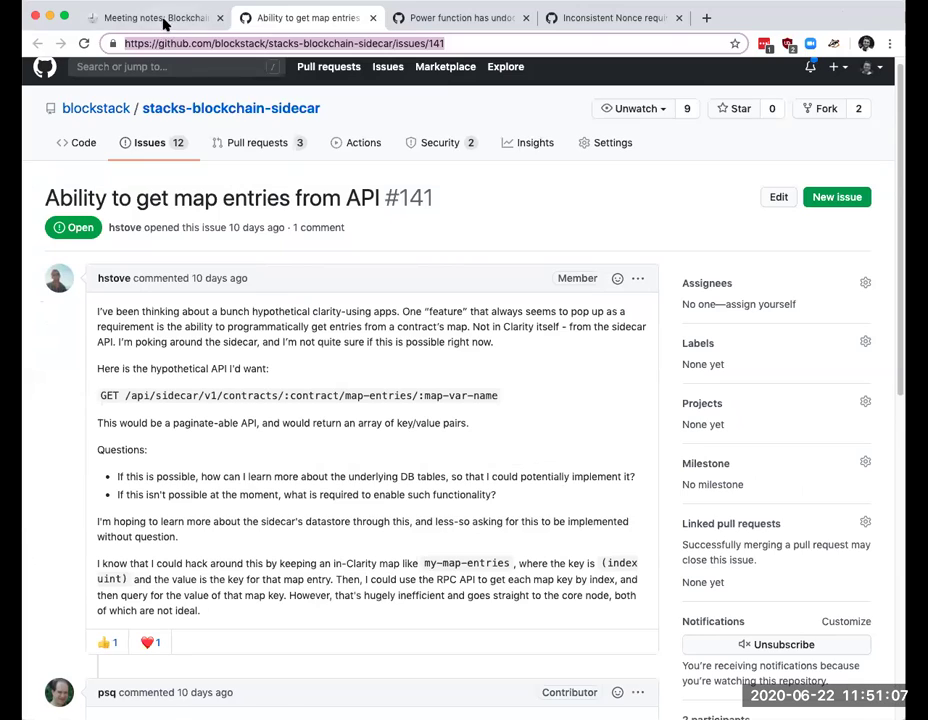
pyautogui.click(125, 18)
pyautogui.click(144, 297)
pyautogui.click(144, 321)
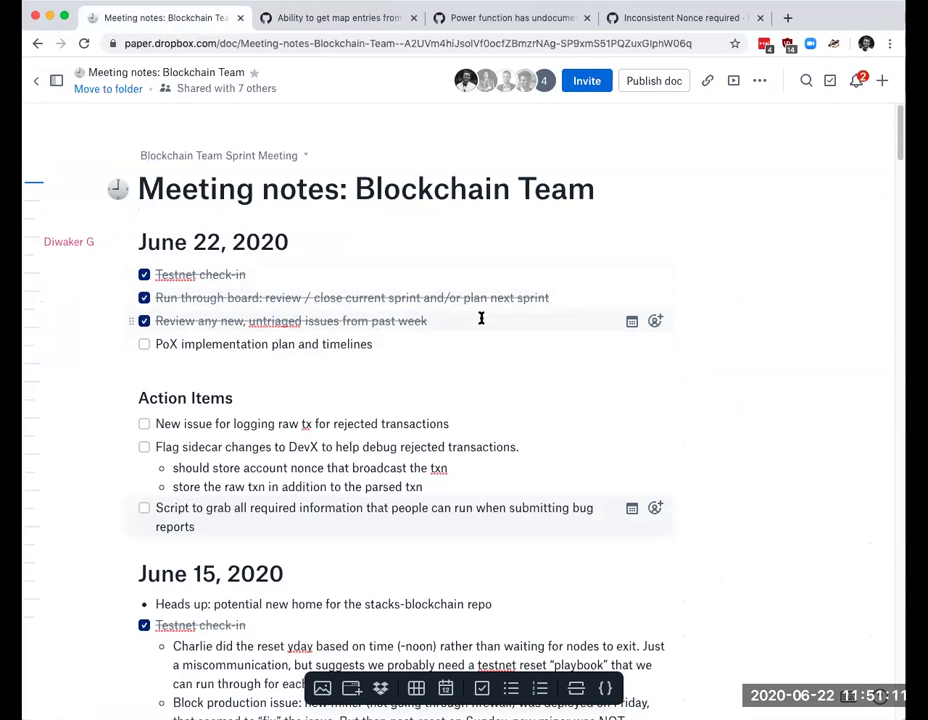
pyautogui.click(413, 340)
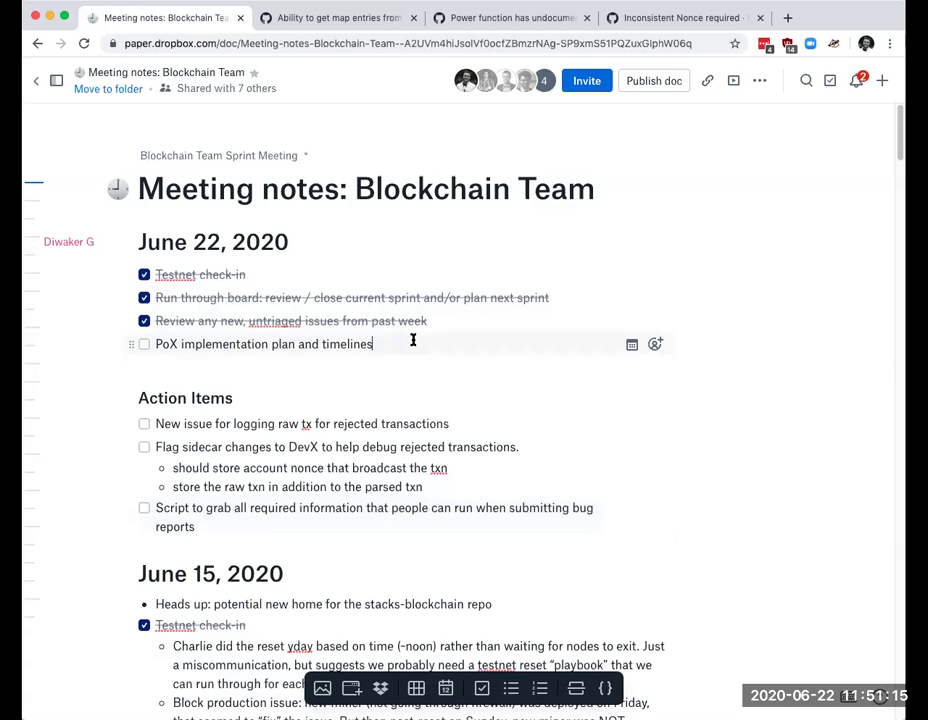